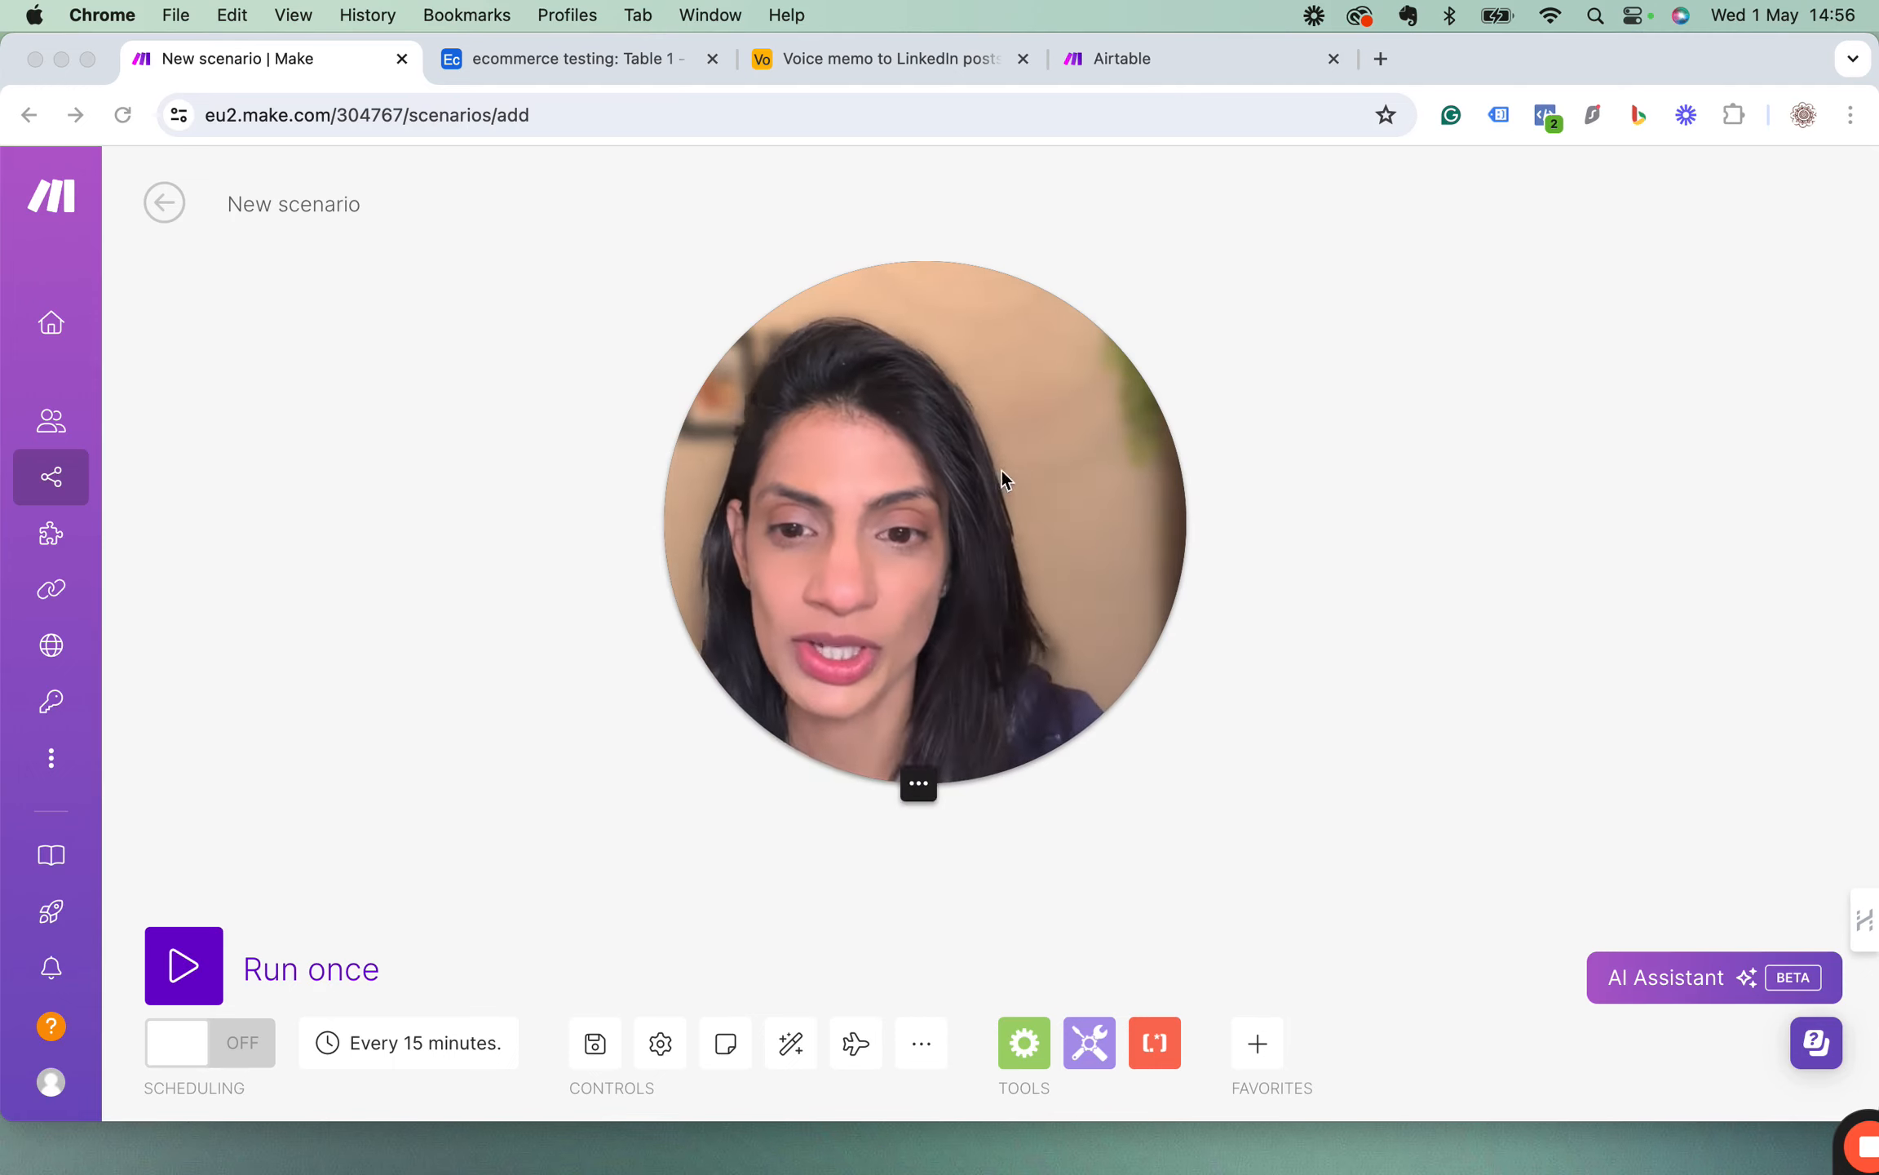
{"action": "left_click_drag", "start_coordinate": [987, 456], "coordinate": [532, 661]}
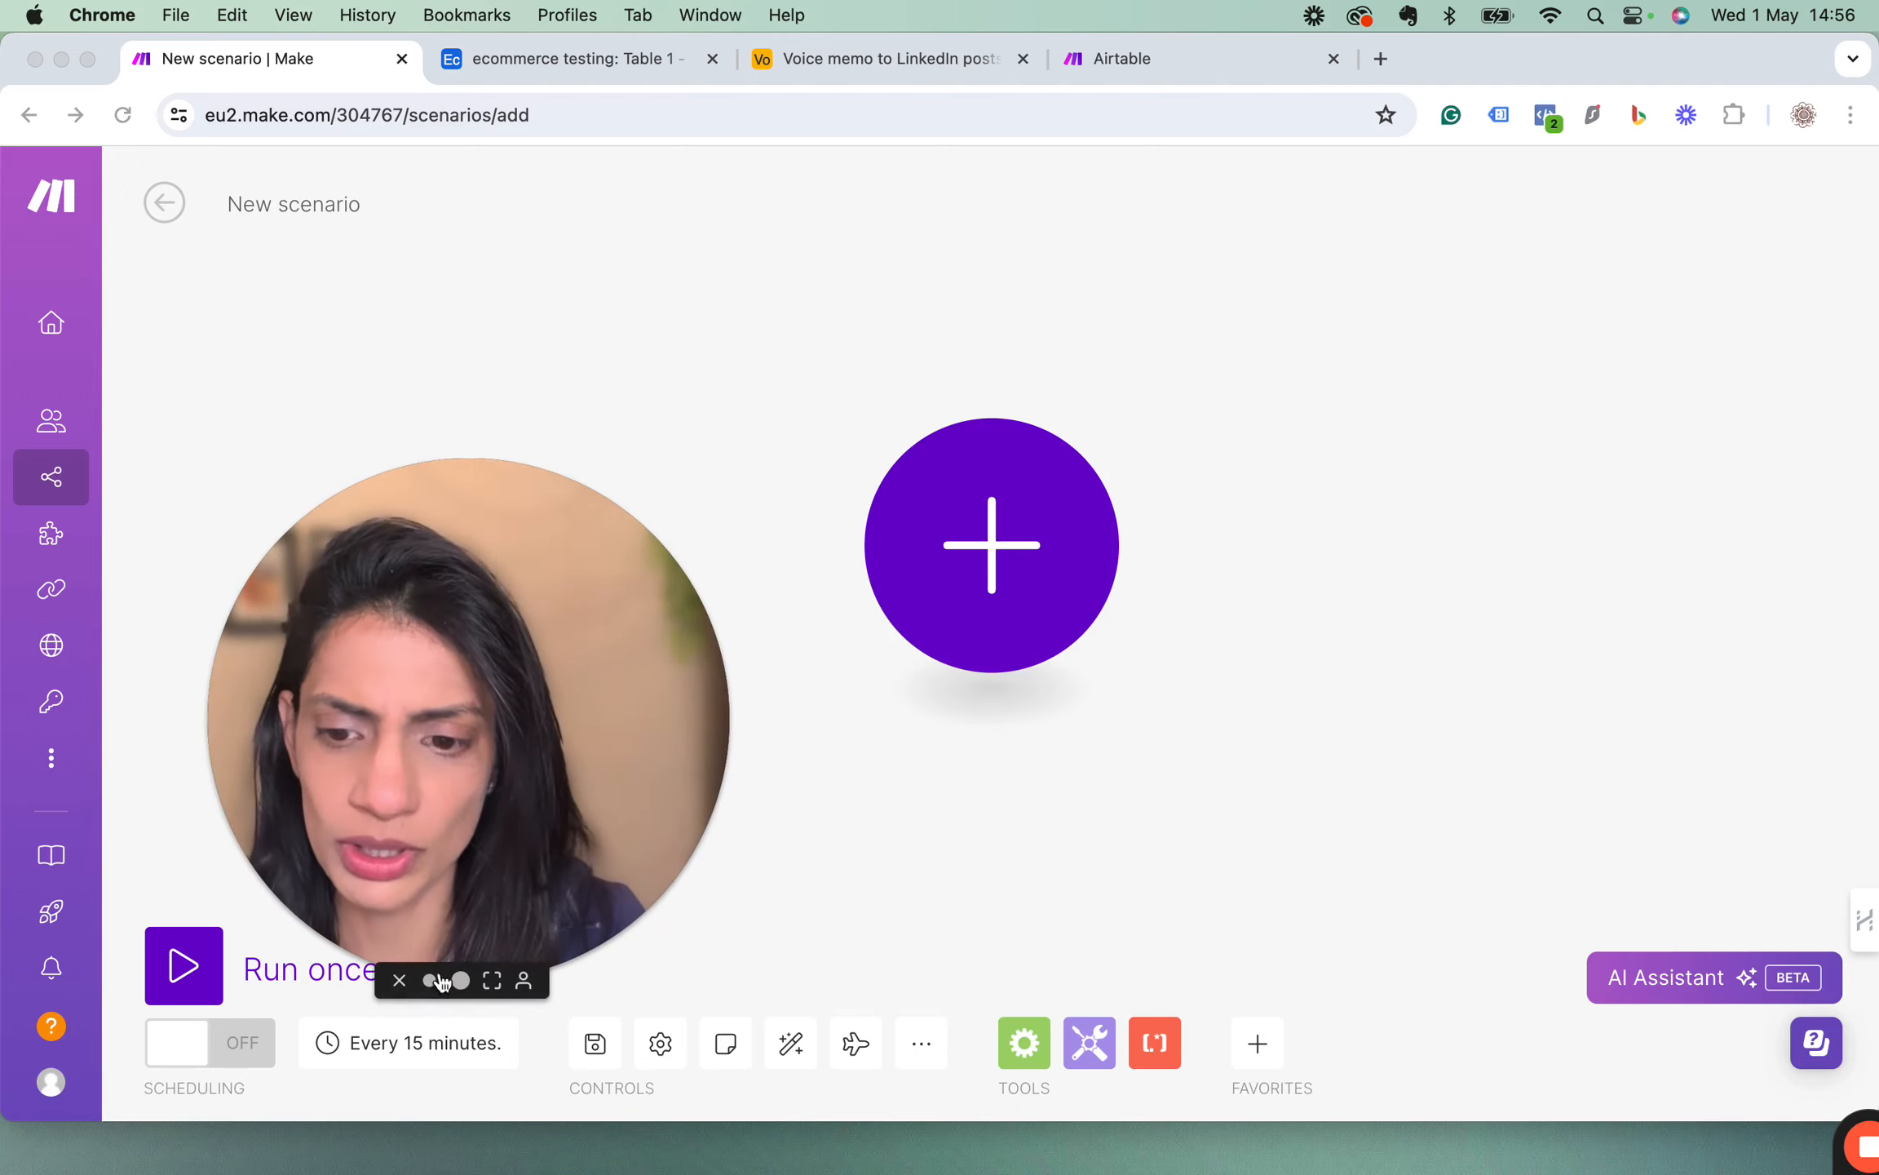
{"action": "left_click", "coordinate": [430, 979]}
{"action": "left_click_drag", "start_coordinate": [327, 882], "coordinate": [67, 975]}
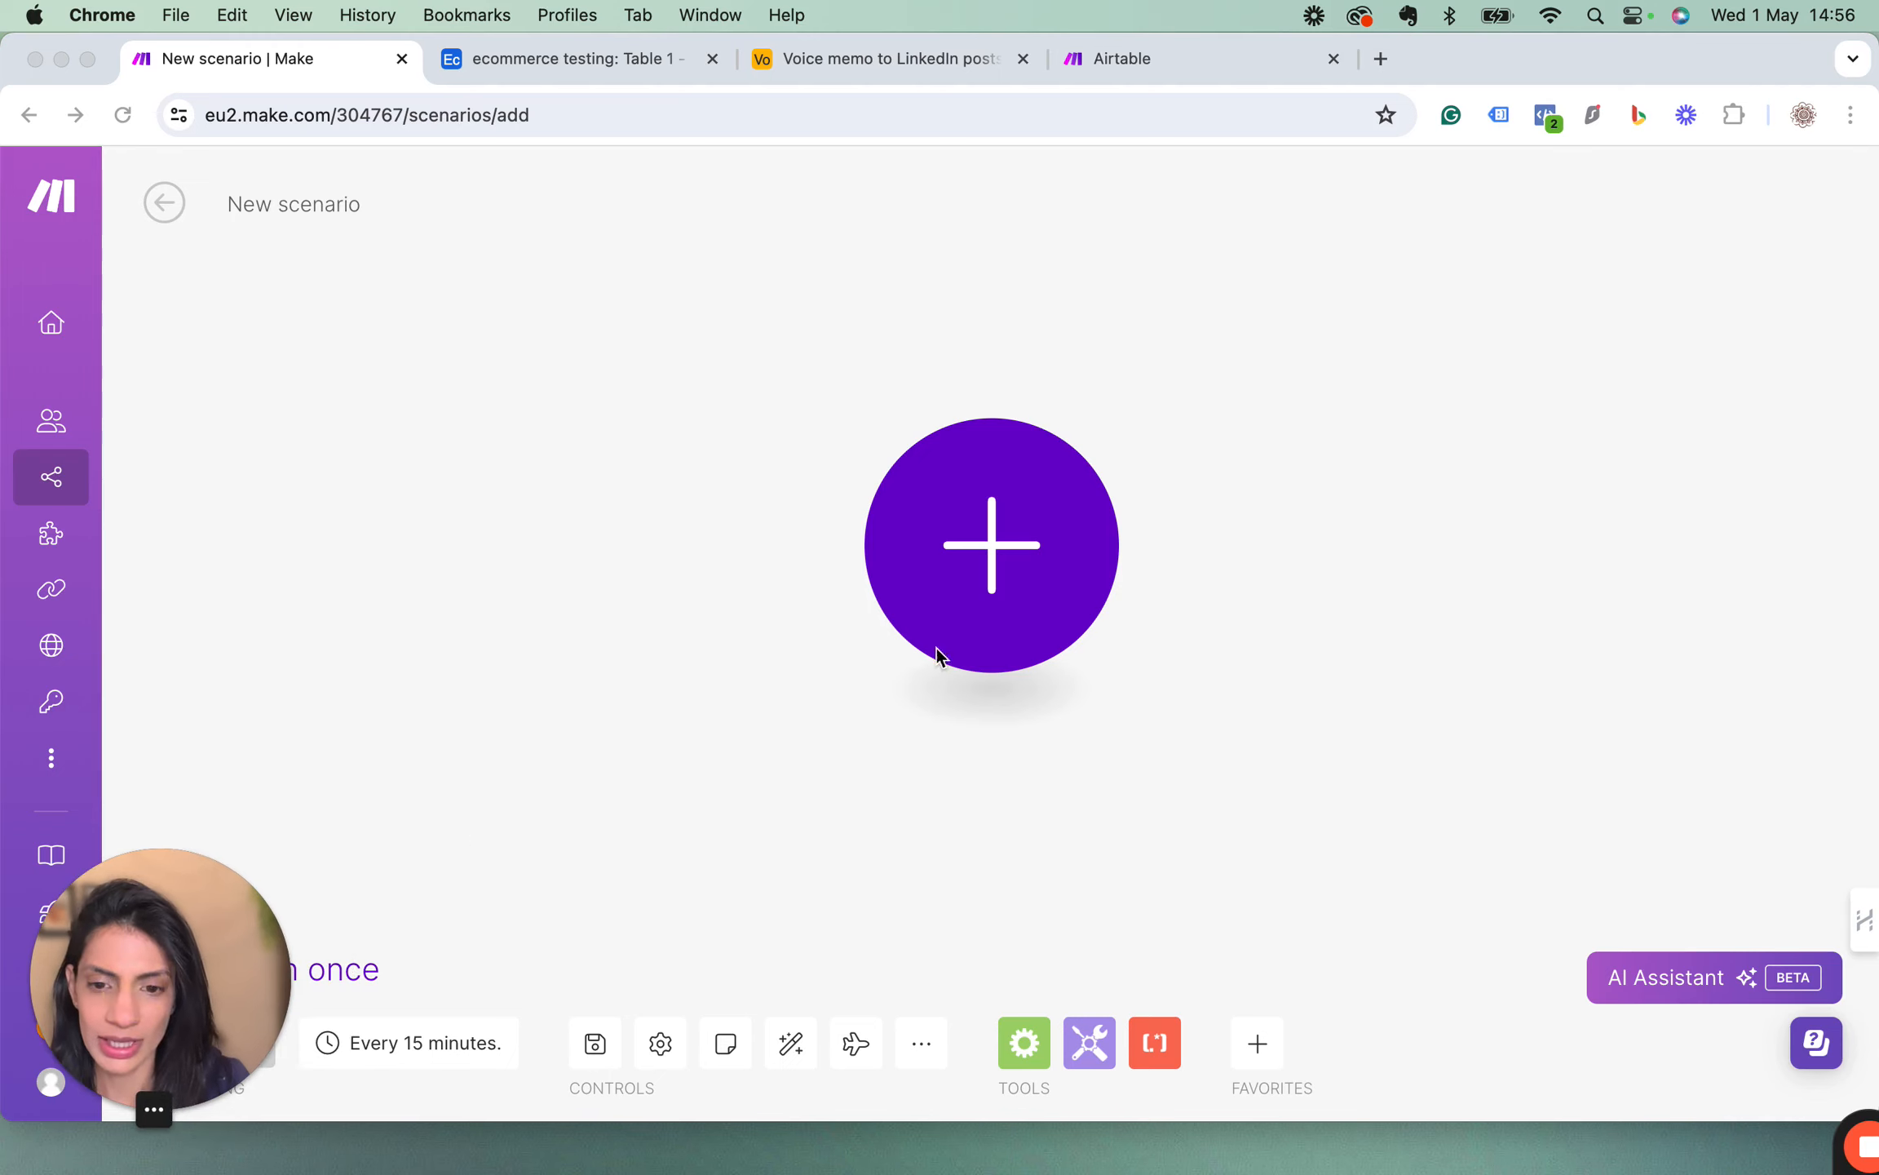
{"action": "left_click", "coordinate": [987, 581]}
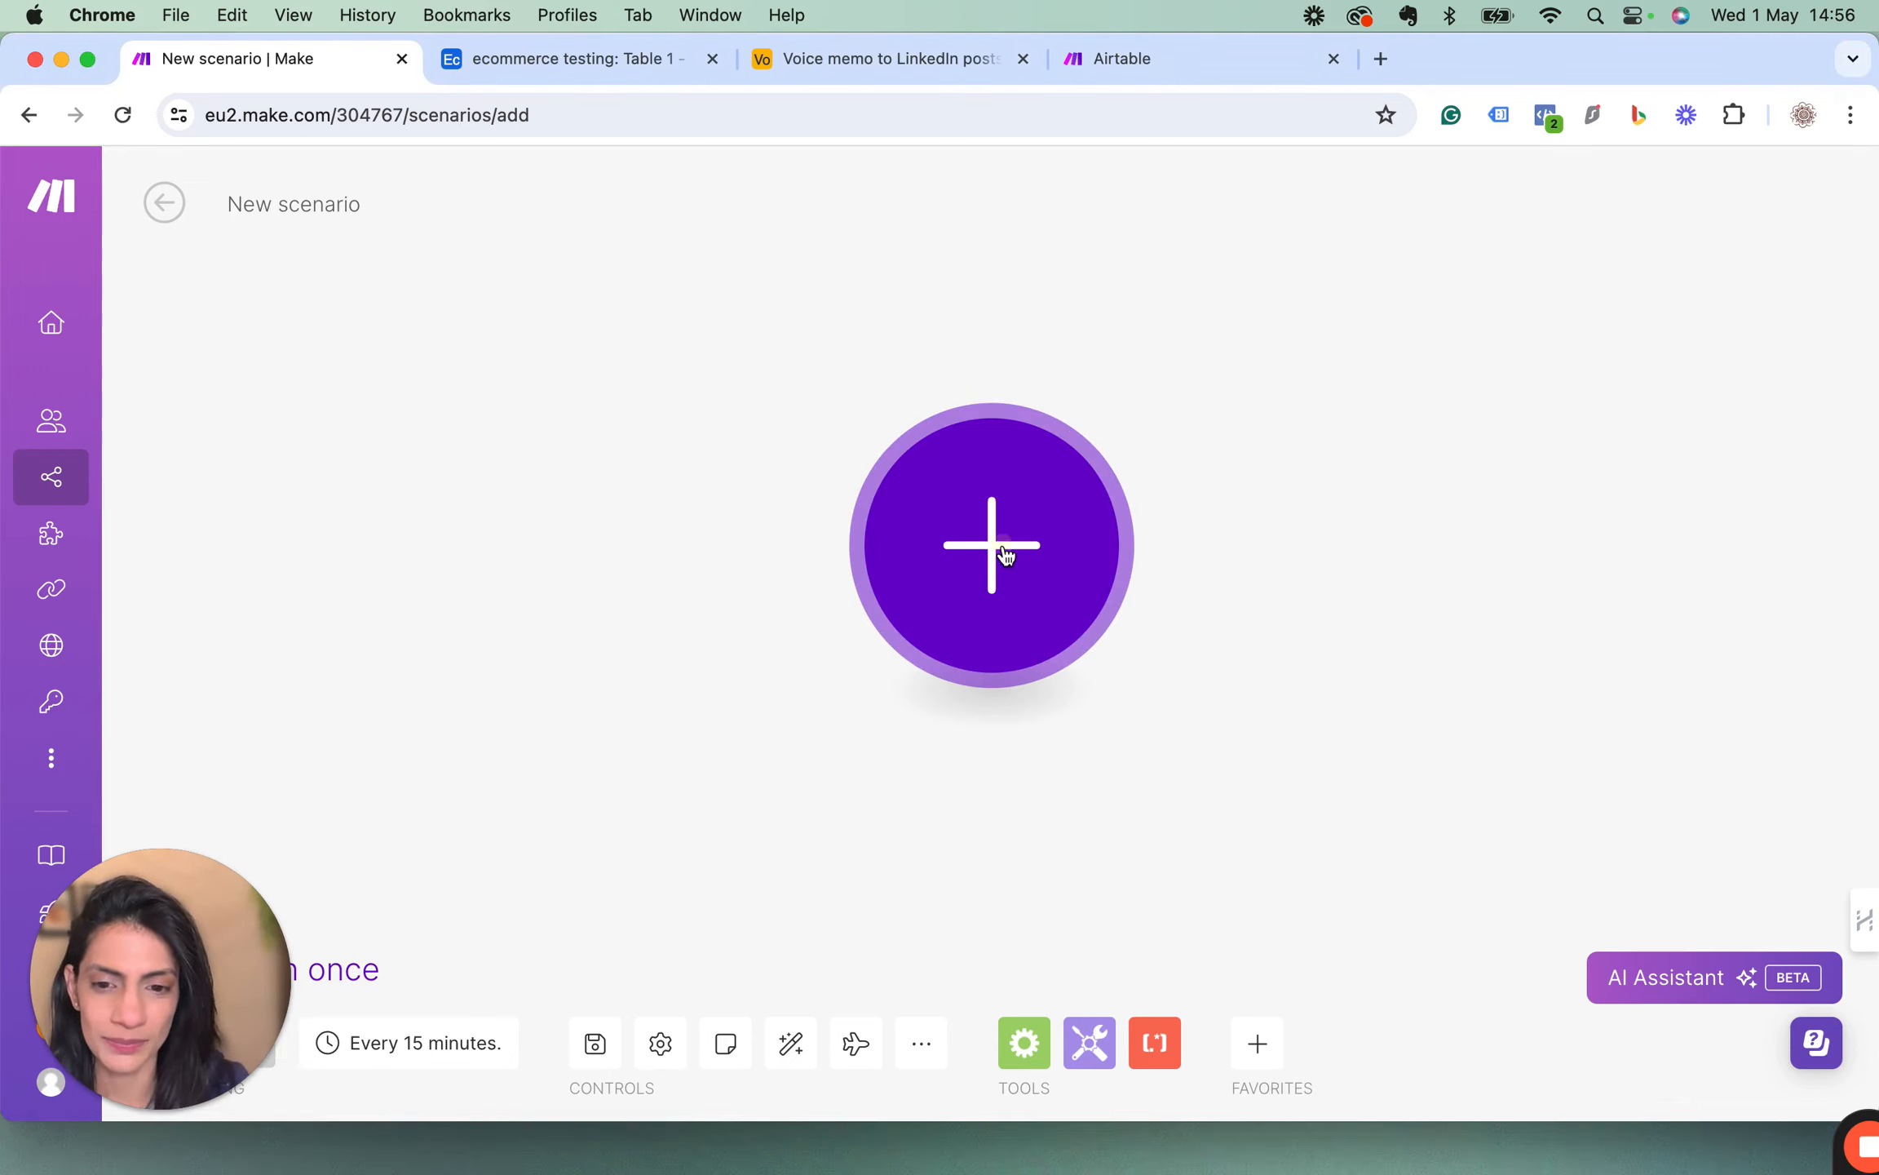
{"action": "left_click", "coordinate": [1004, 553]}
{"action": "left_click", "coordinate": [1260, 804]}
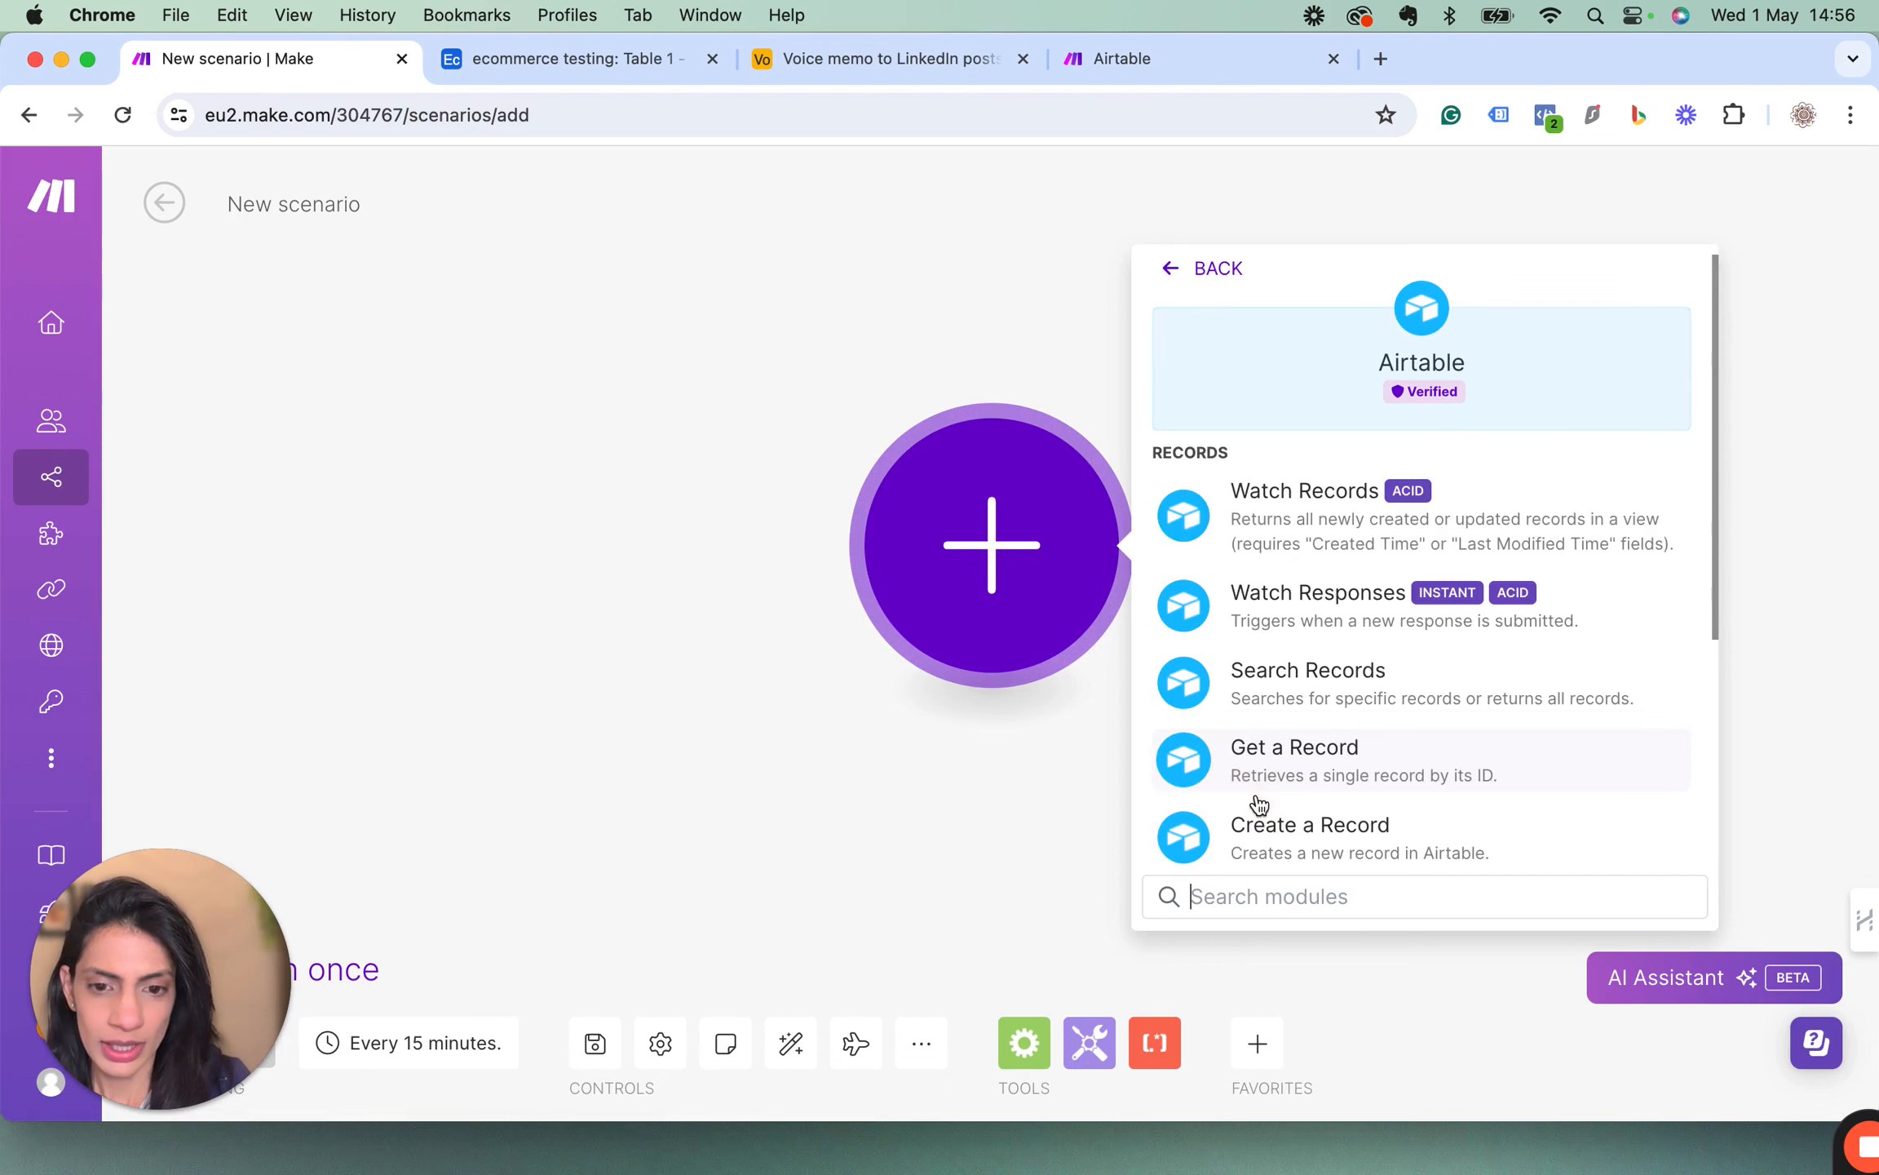
{"action": "left_click", "coordinate": [1277, 519]}
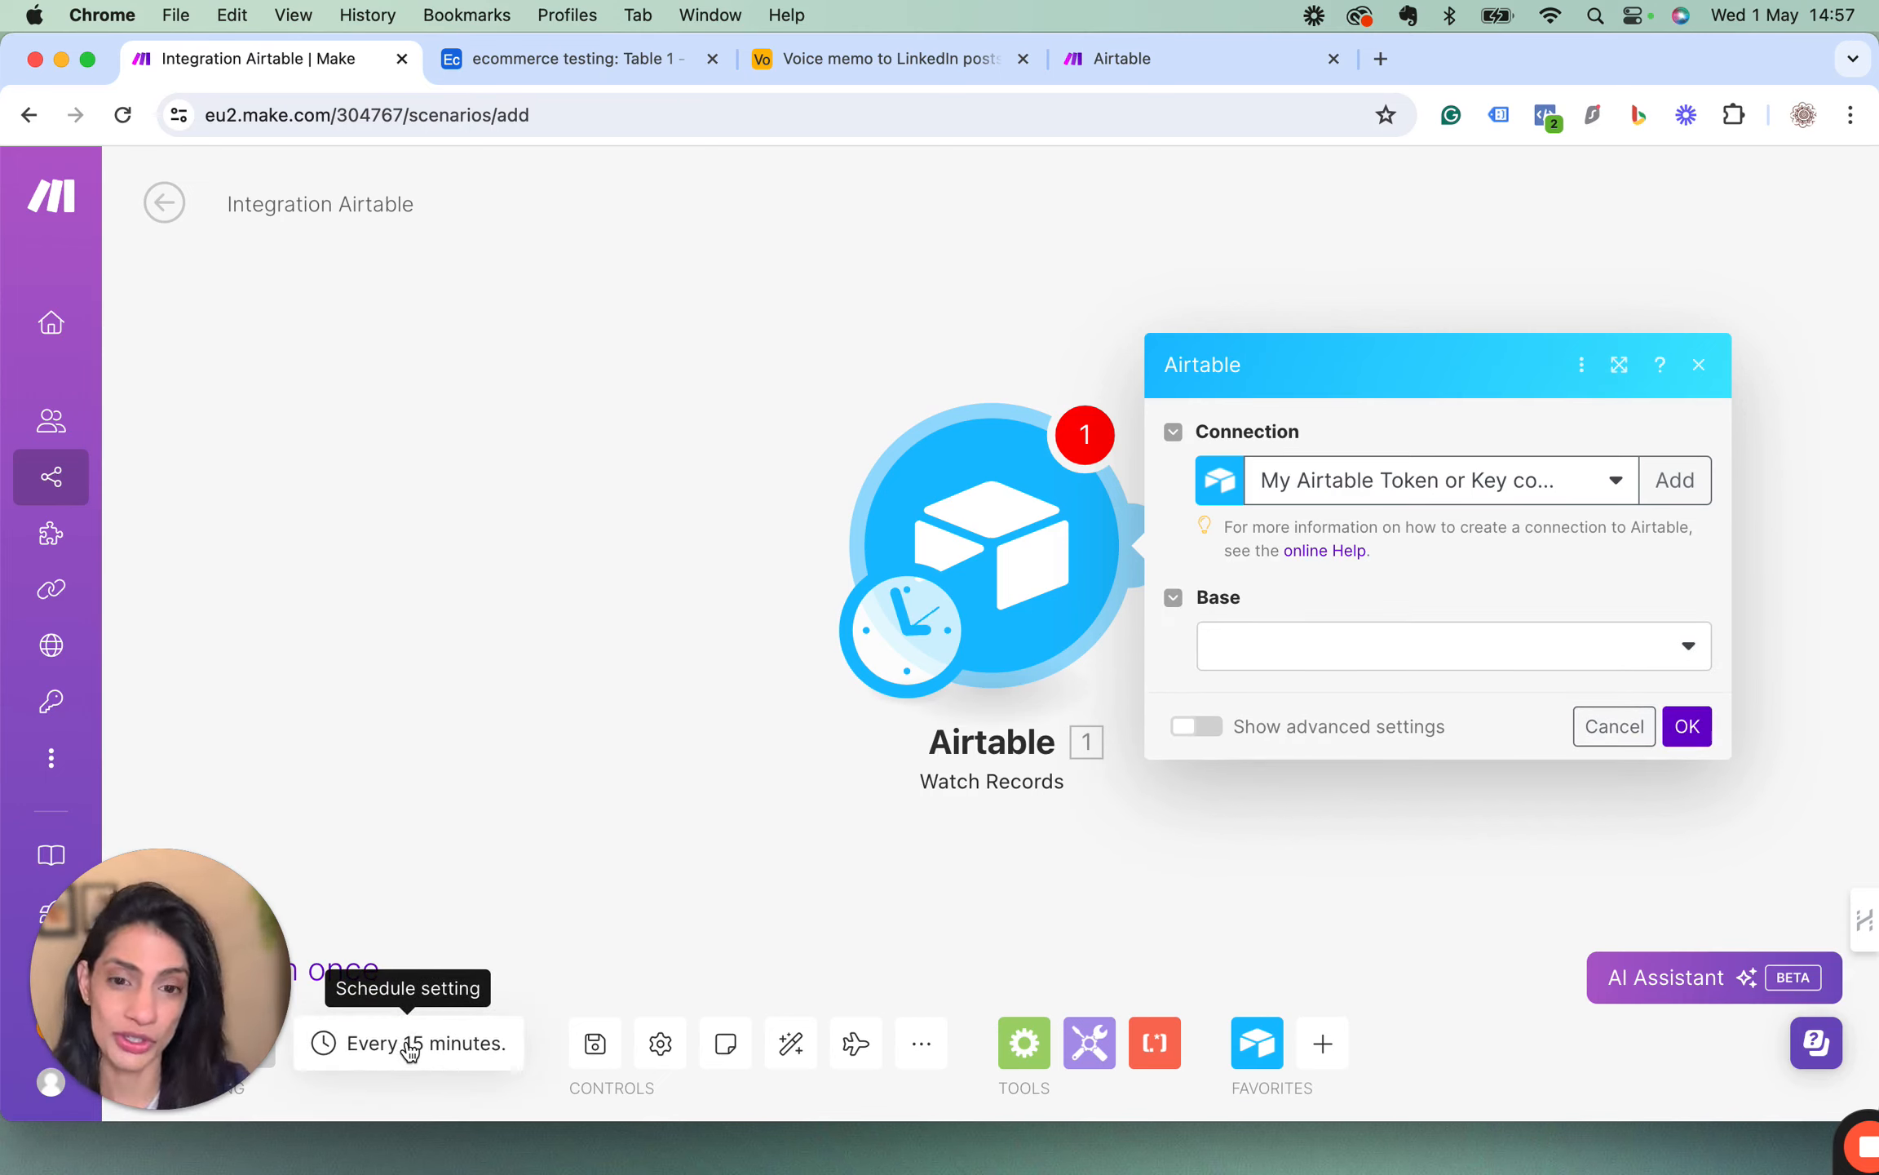
{"action": "left_click", "coordinate": [545, 573]}
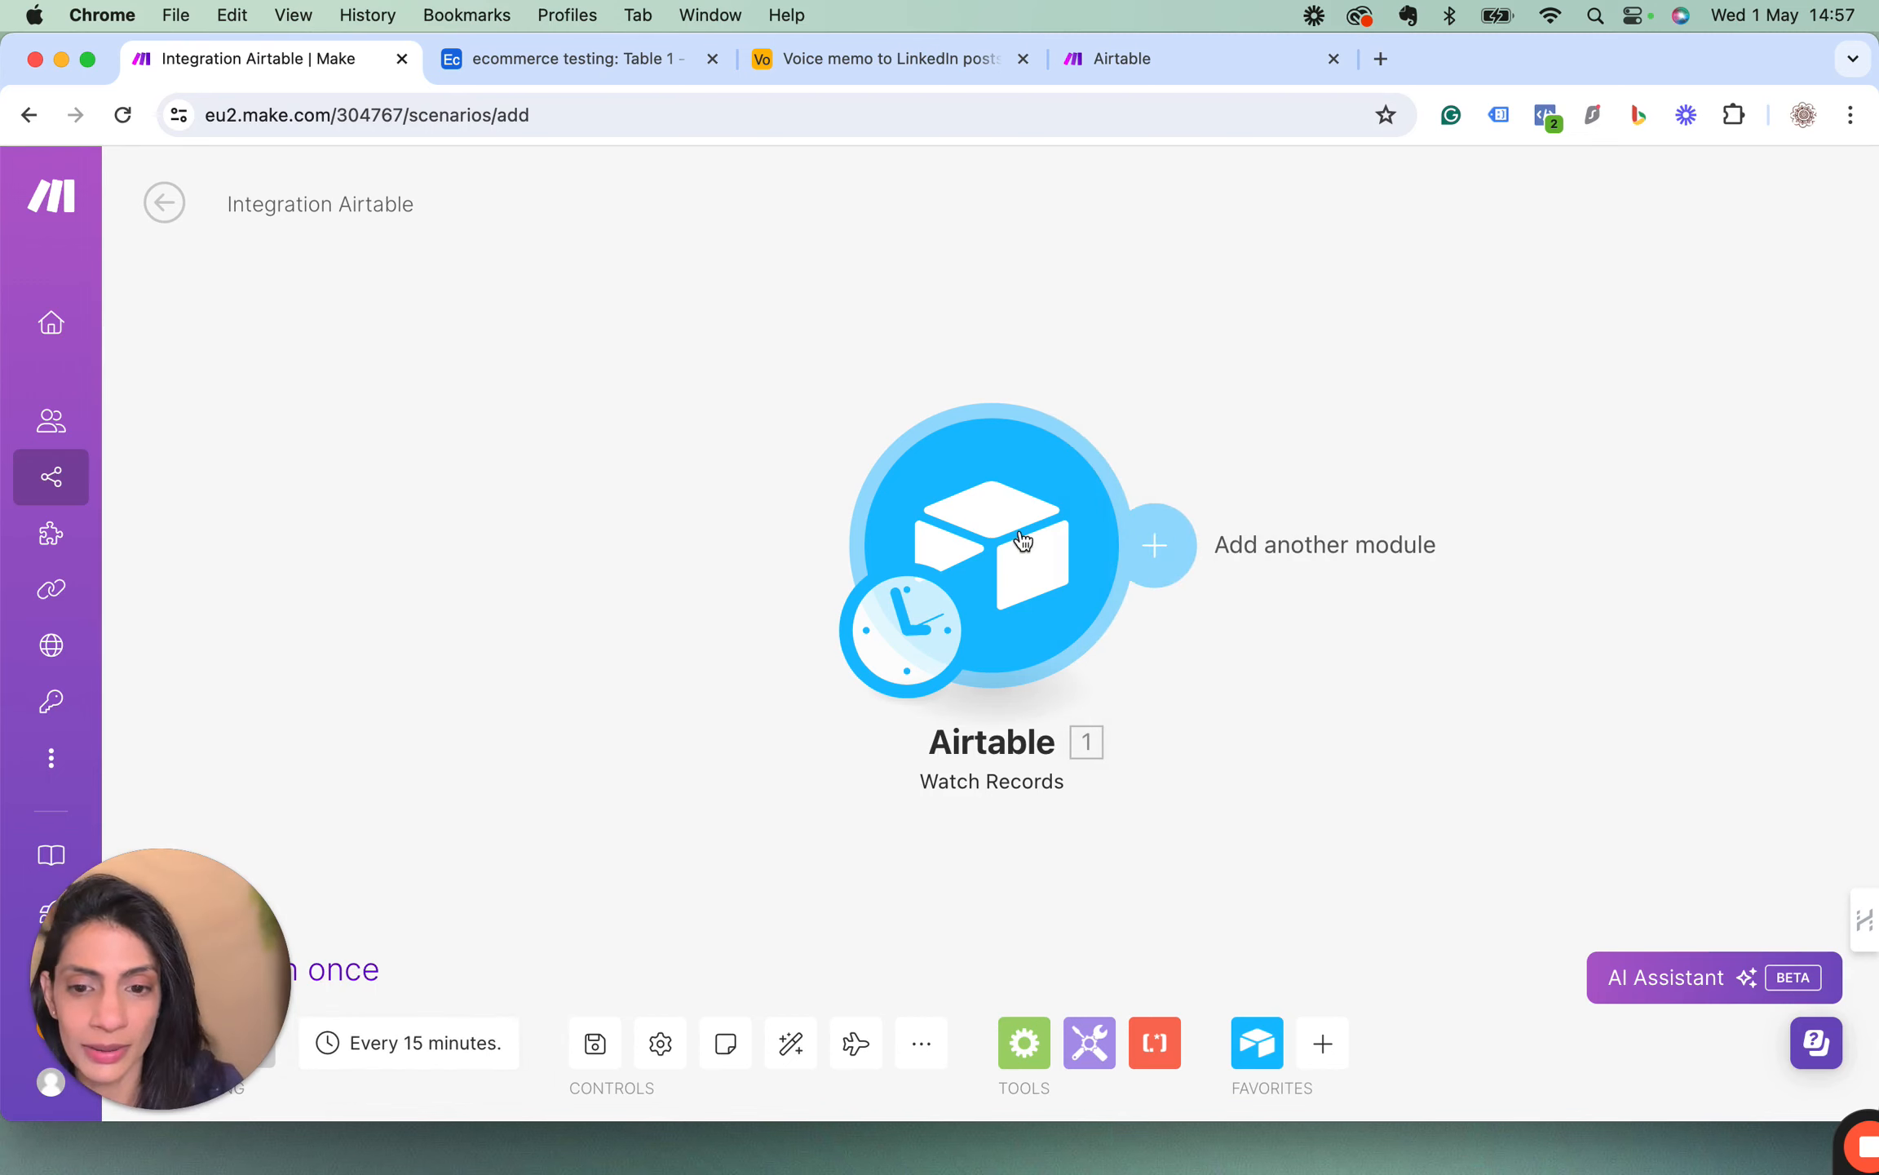
{"action": "left_click", "coordinate": [571, 59]}
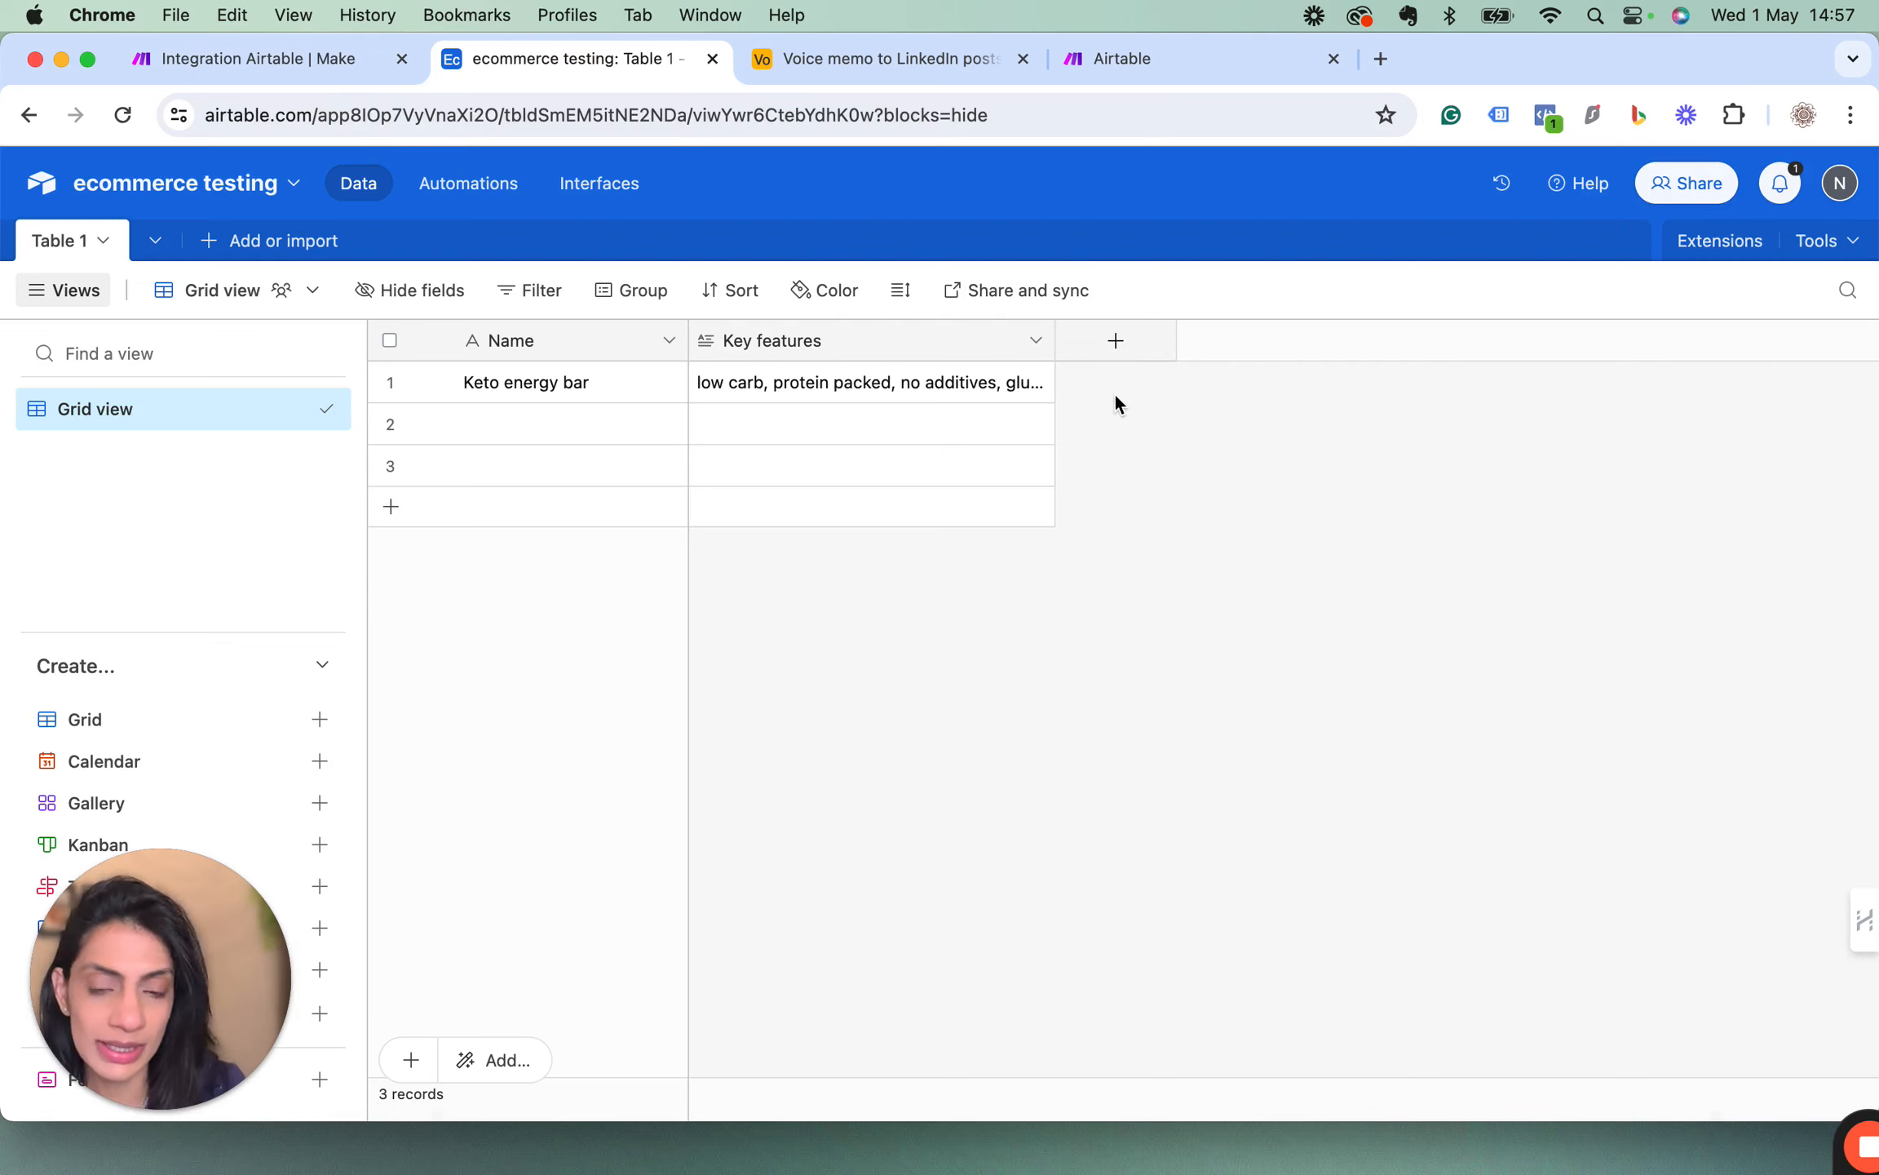
{"action": "left_click", "coordinate": [250, 55]}
{"action": "right_click", "coordinate": [991, 483]}
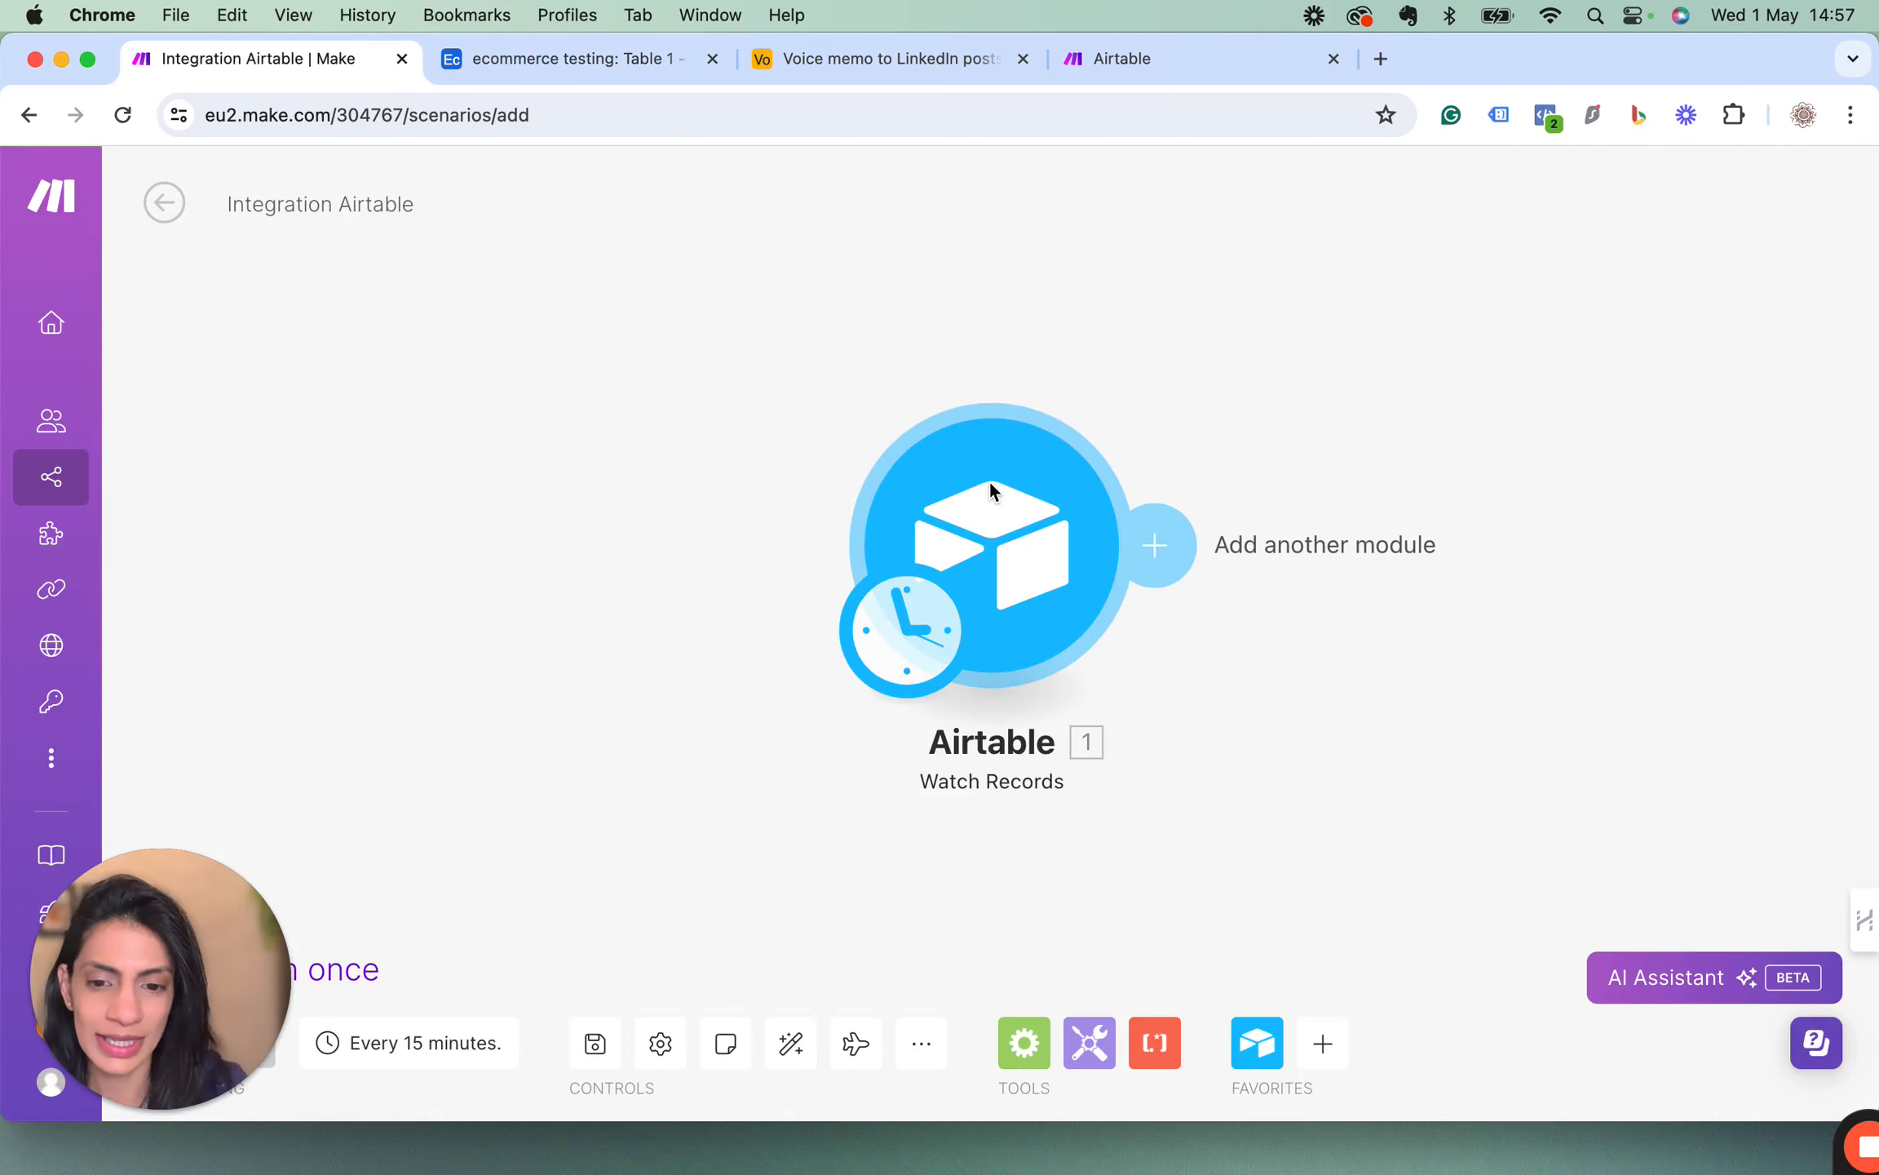
{"action": "left_click", "coordinate": [1098, 814]}
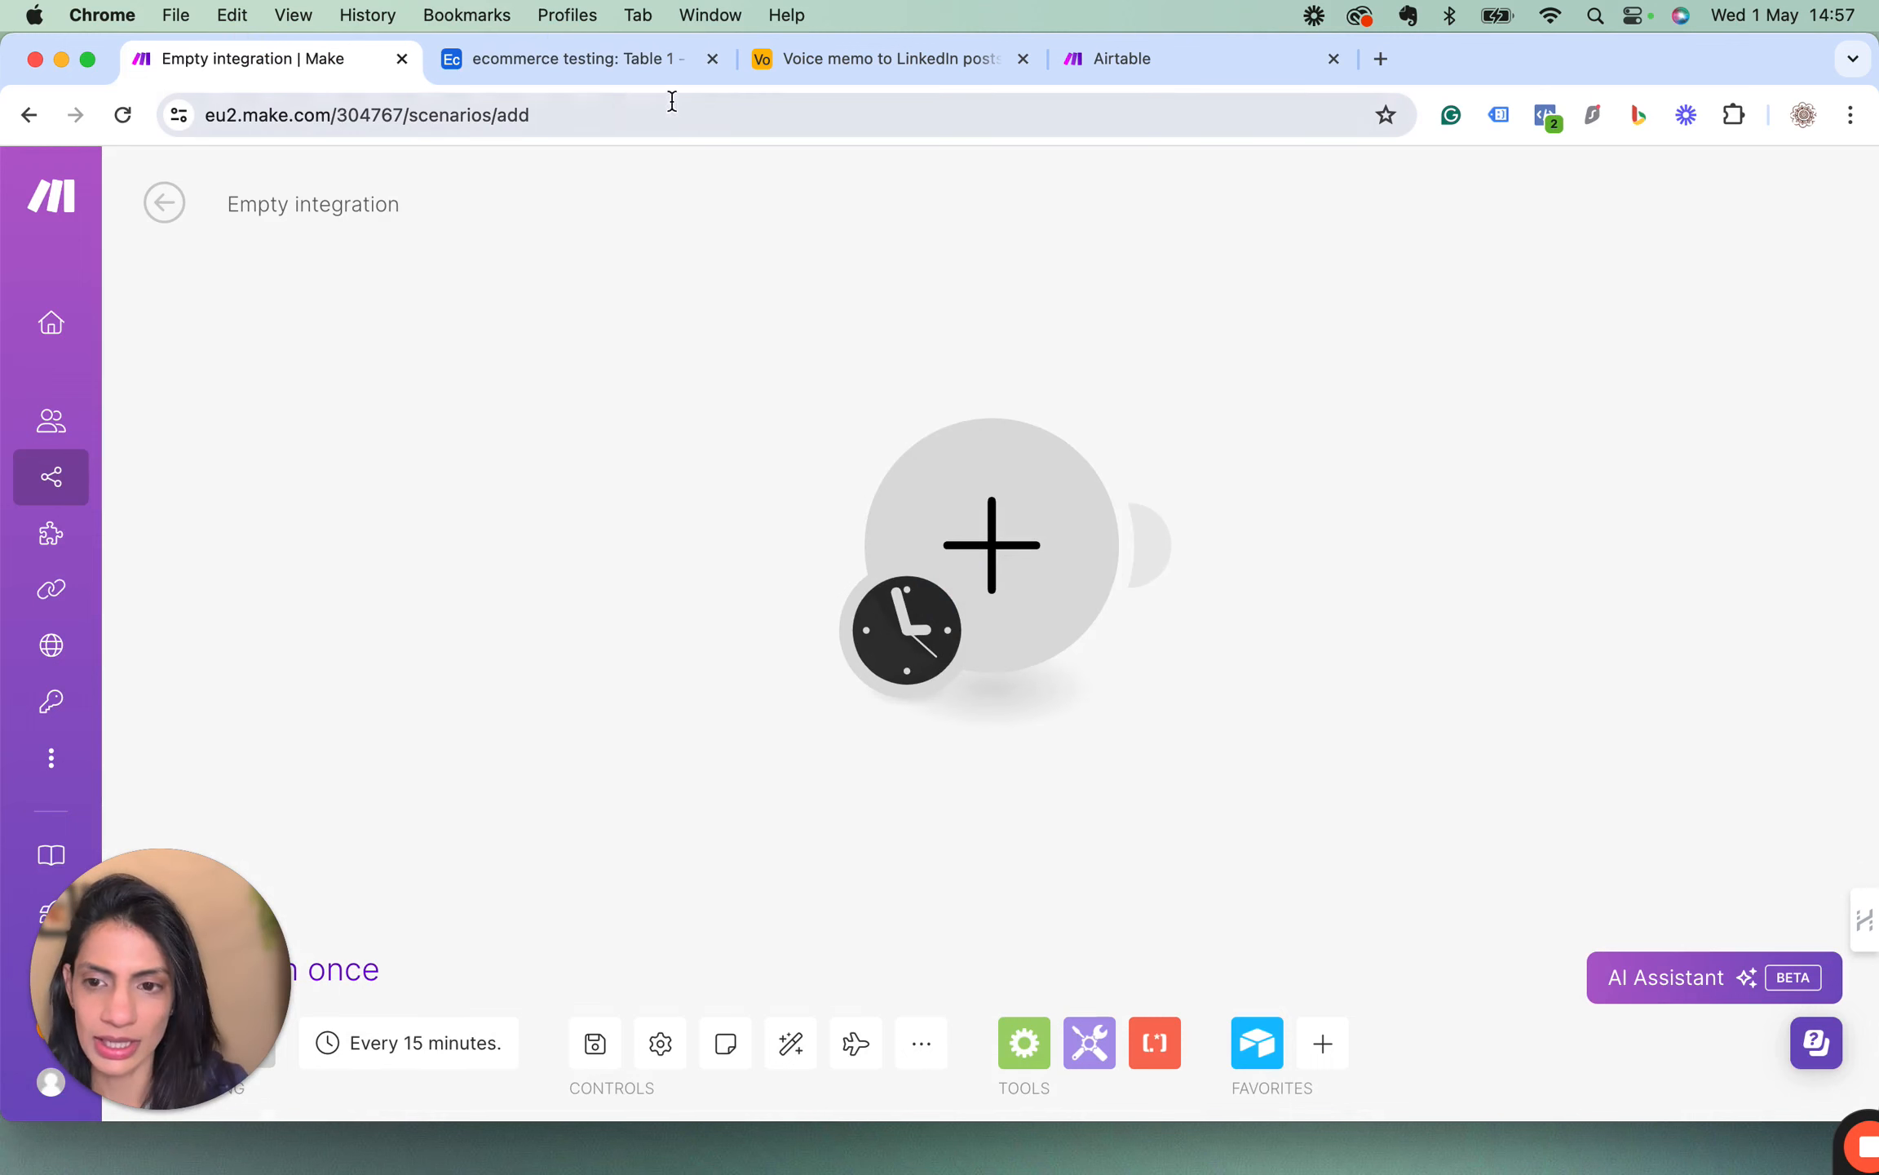
Switch to the ecommerce testing base in Airtable and examine the Keto energy bar record's name and full key features text.
{"action": "left_click", "coordinate": [613, 70]}
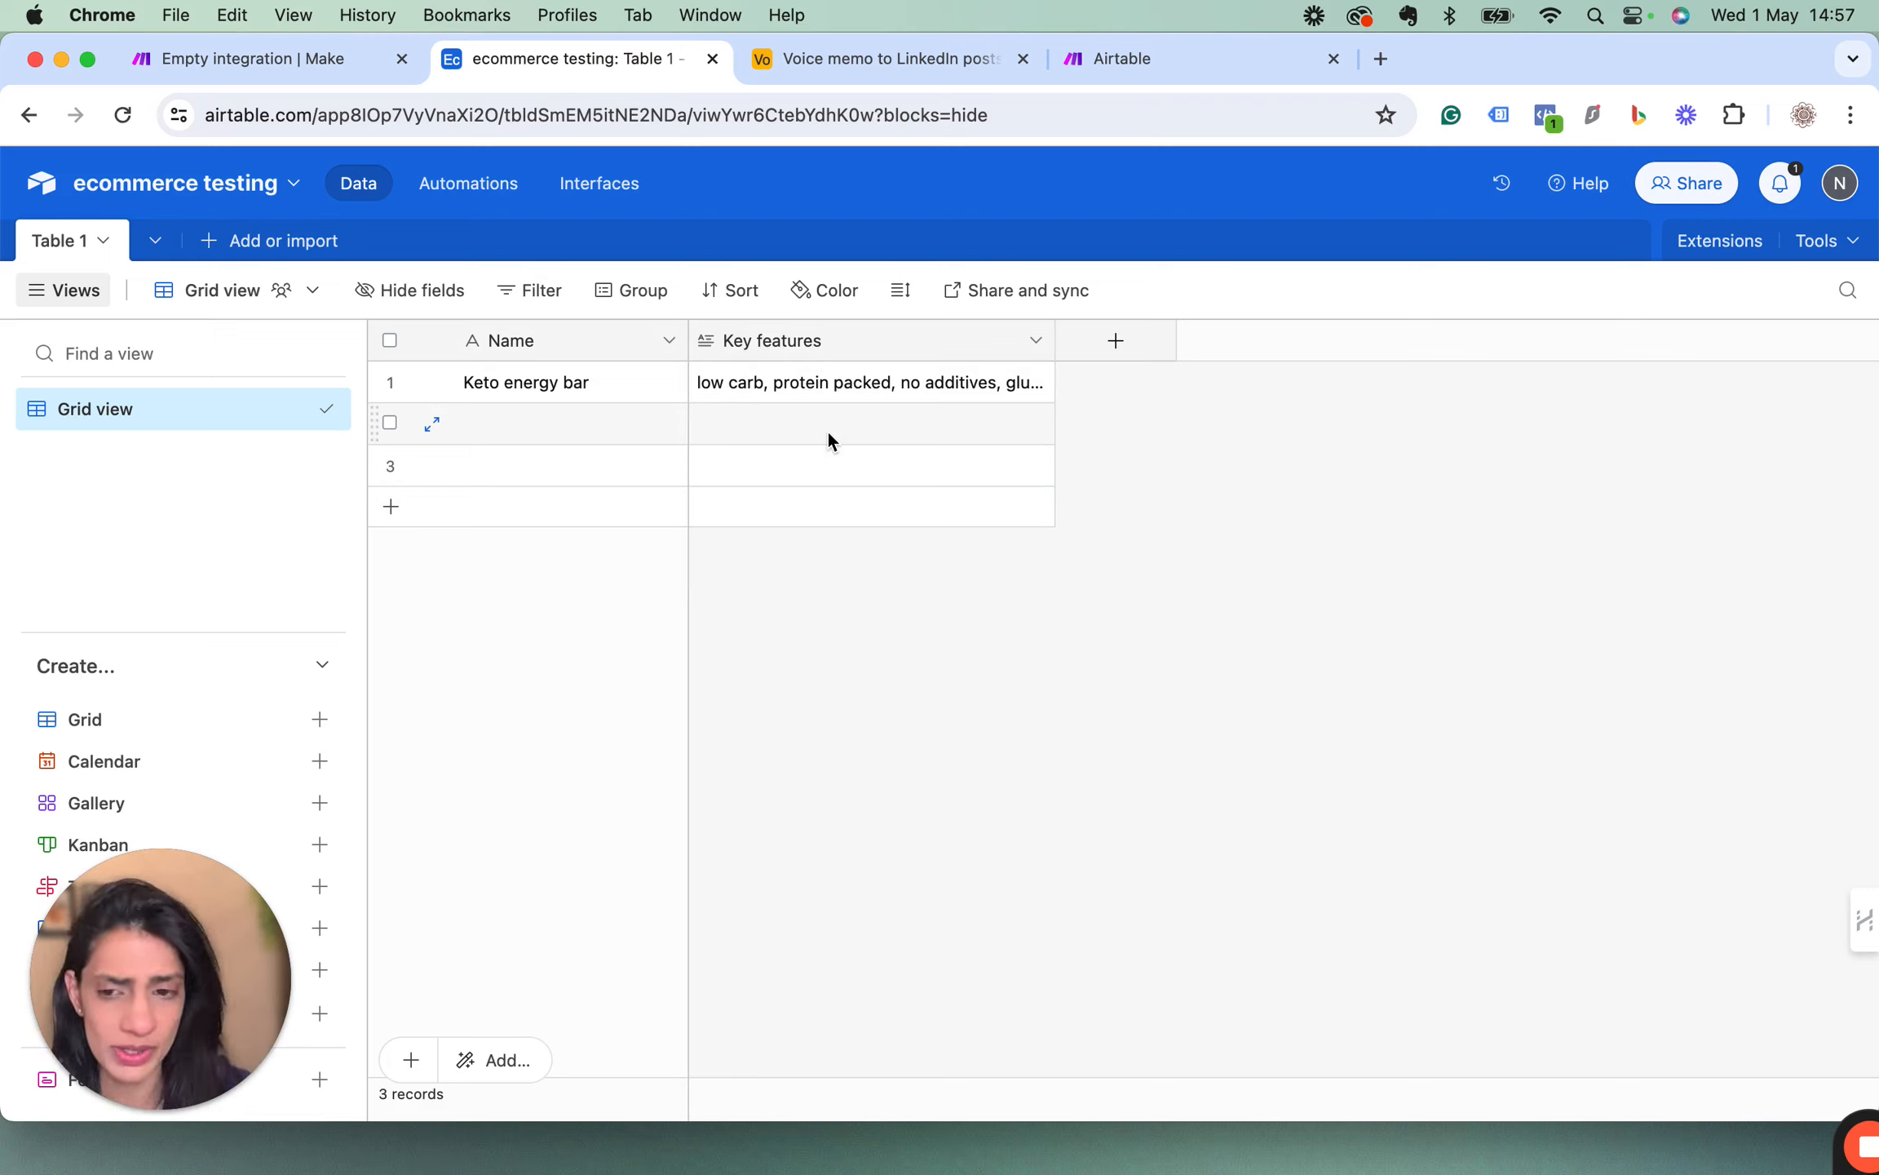
{"action": "left_click", "coordinate": [537, 386]}
{"action": "left_click", "coordinate": [806, 387]}
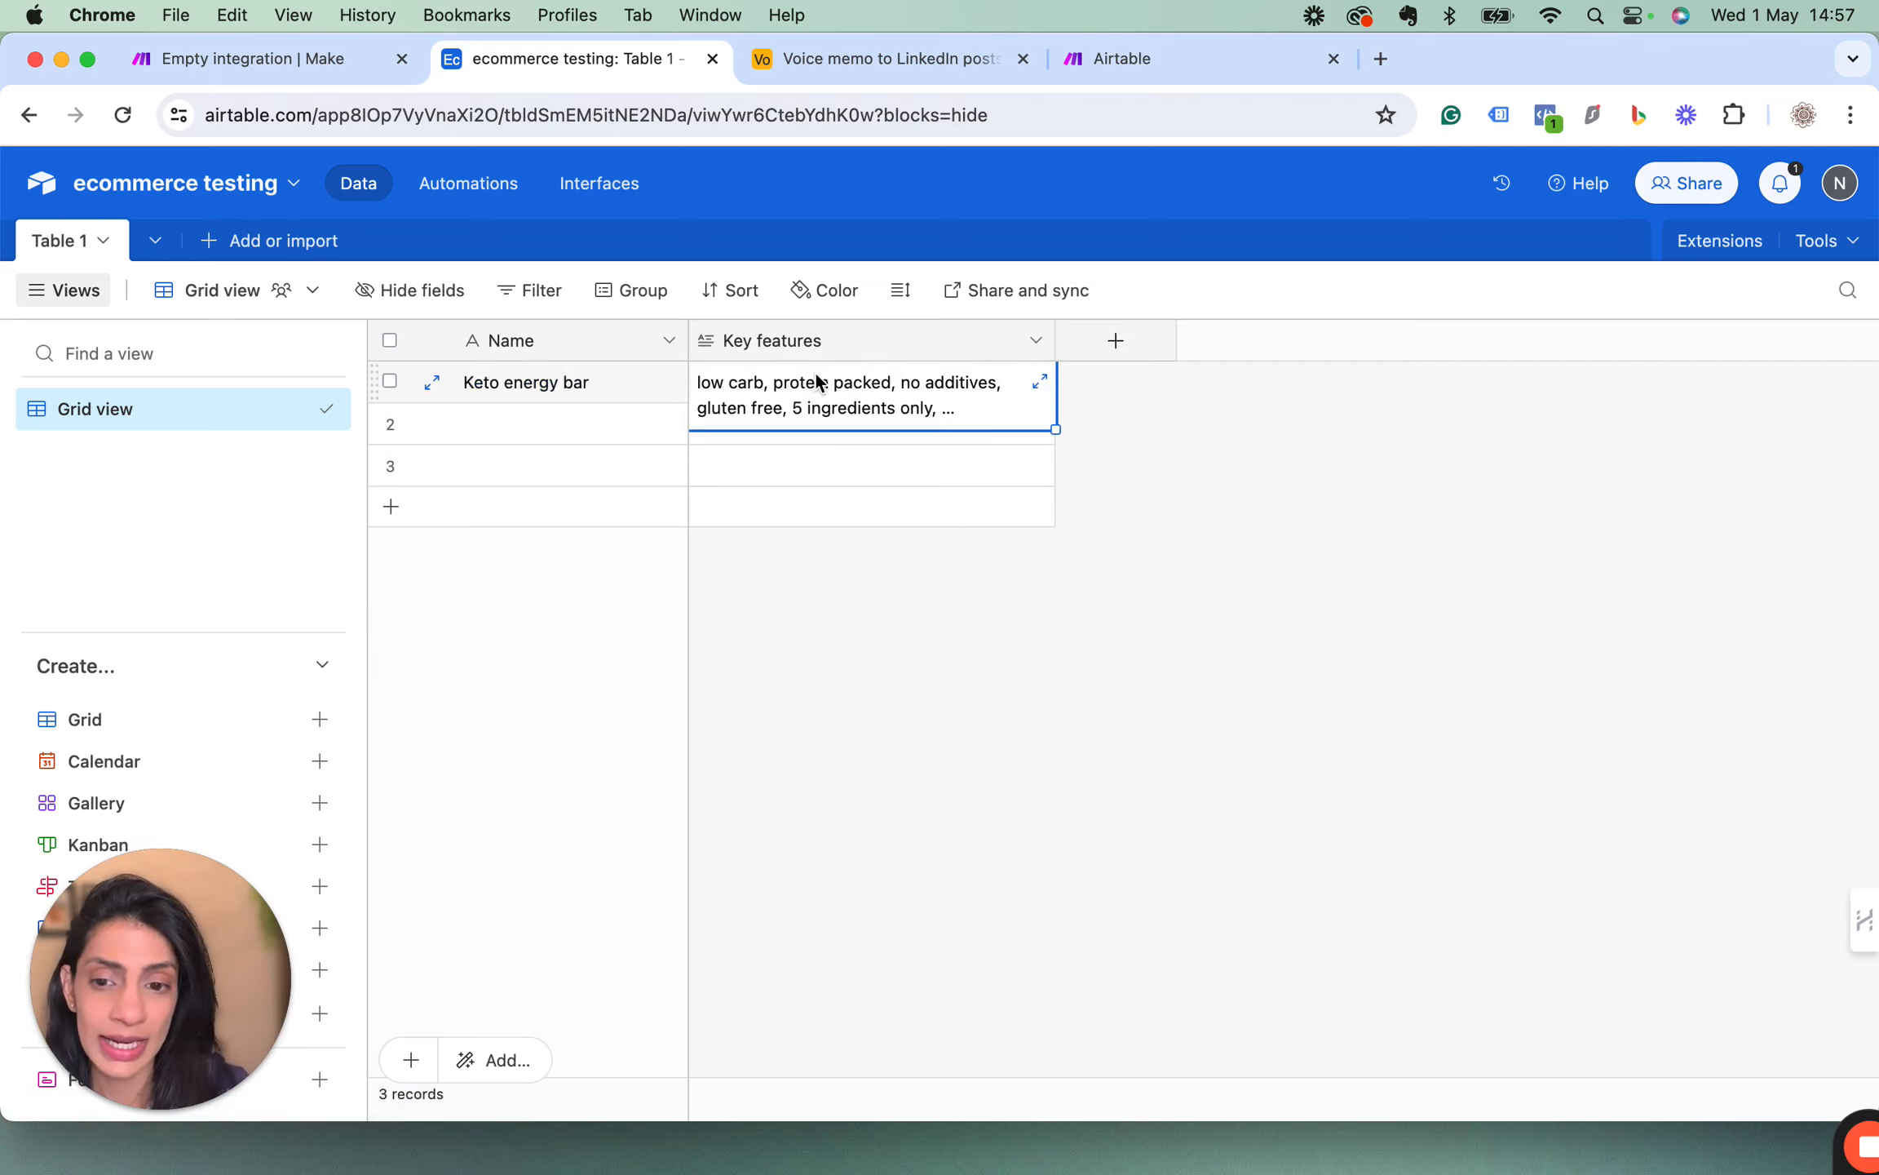
{"action": "left_click", "coordinate": [1039, 380]}
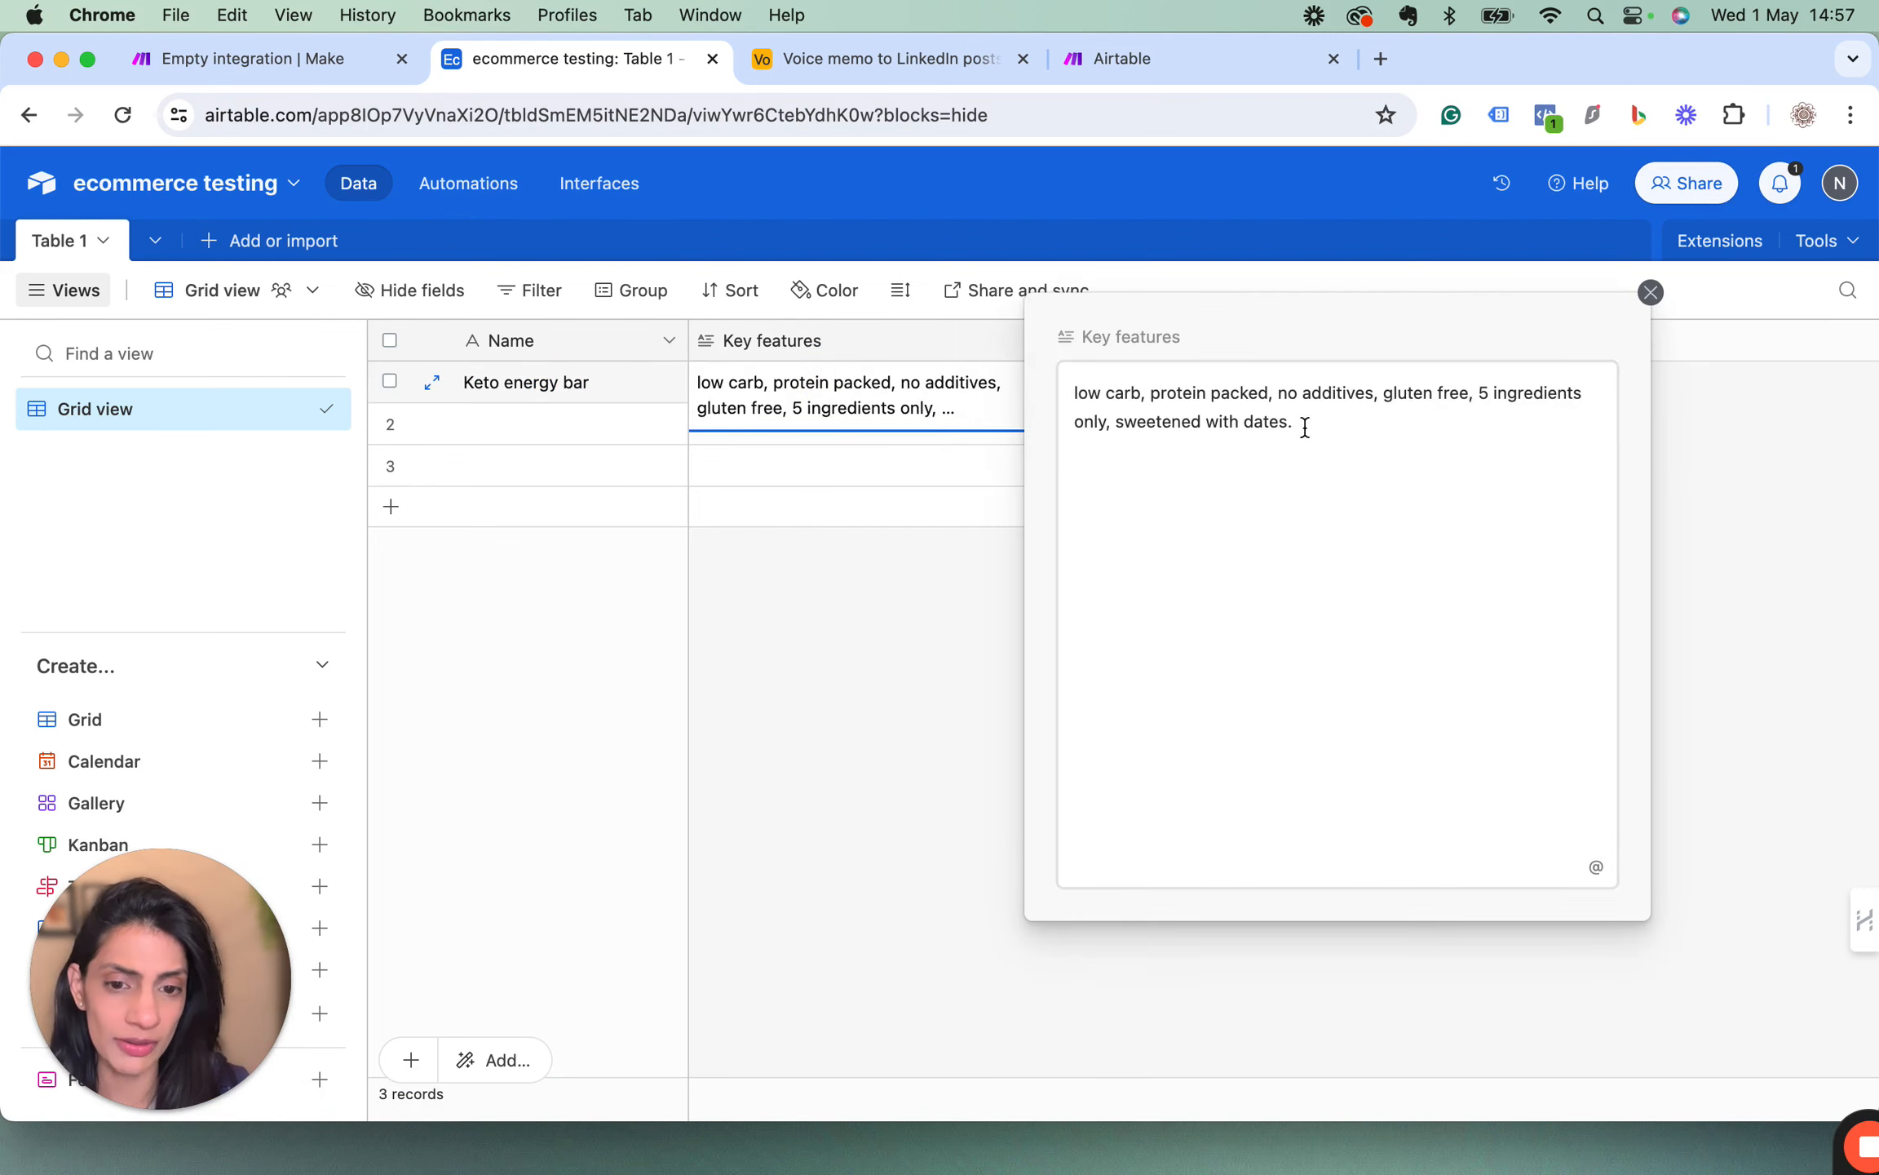
{"action": "left_click_drag", "start_coordinate": [1306, 427], "coordinate": [1062, 393]}
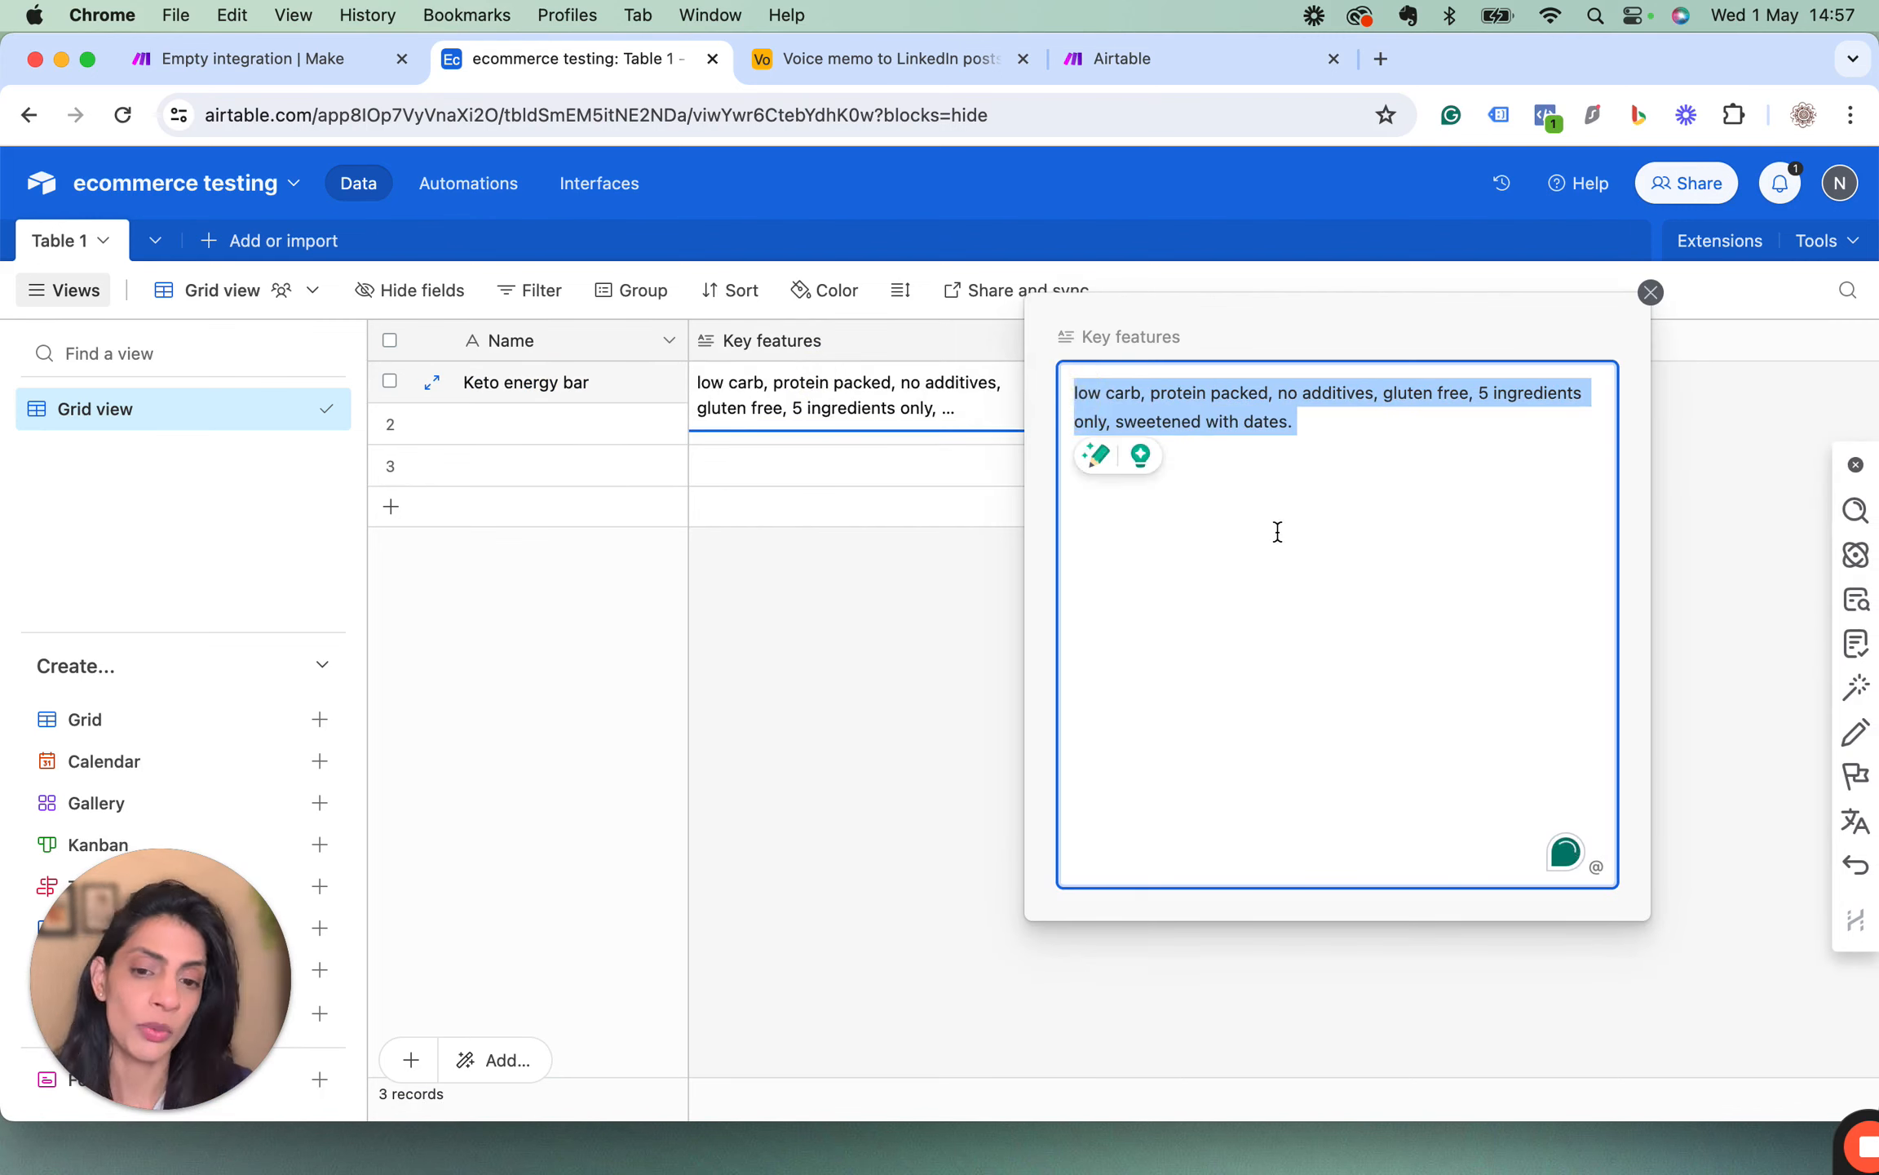
{"action": "left_click", "coordinate": [1650, 294]}
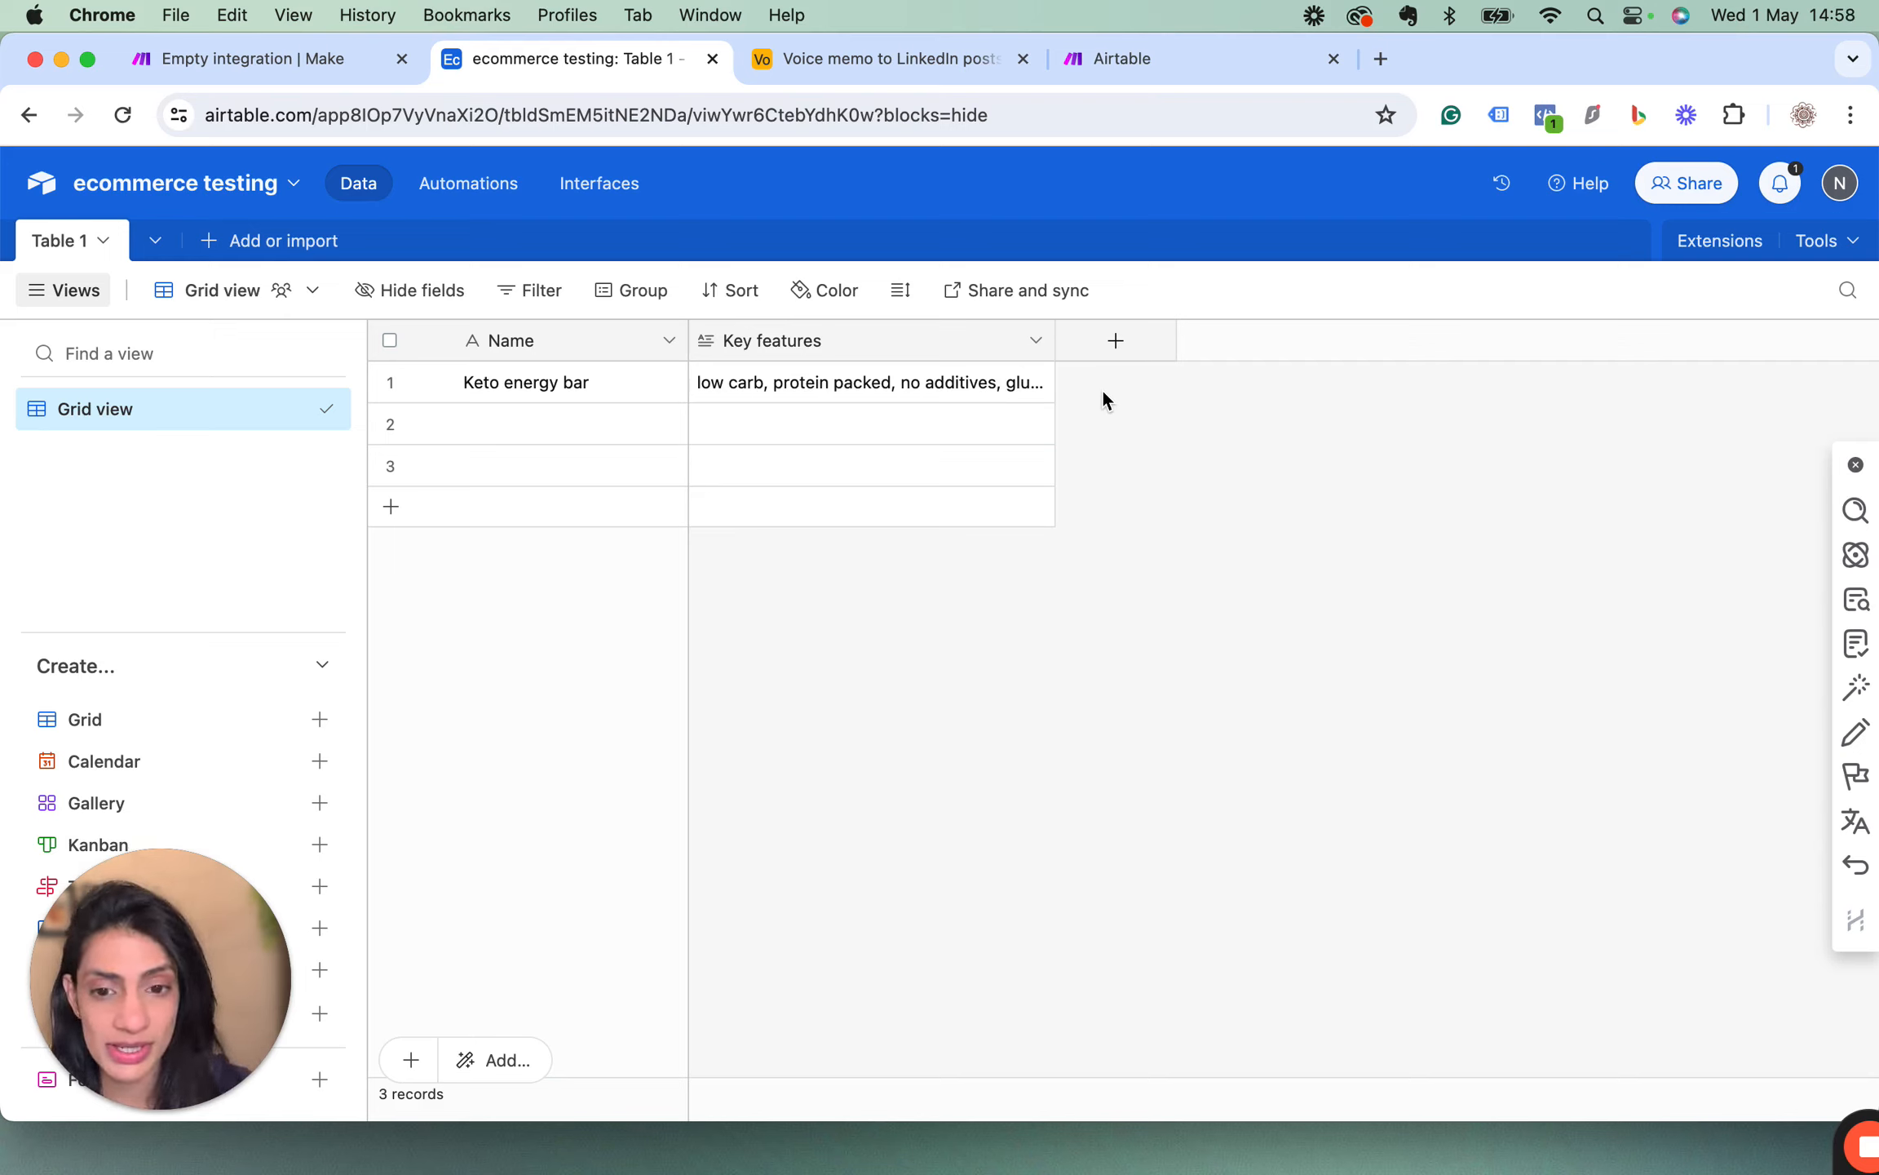
{"action": "left_click", "coordinate": [545, 380]}
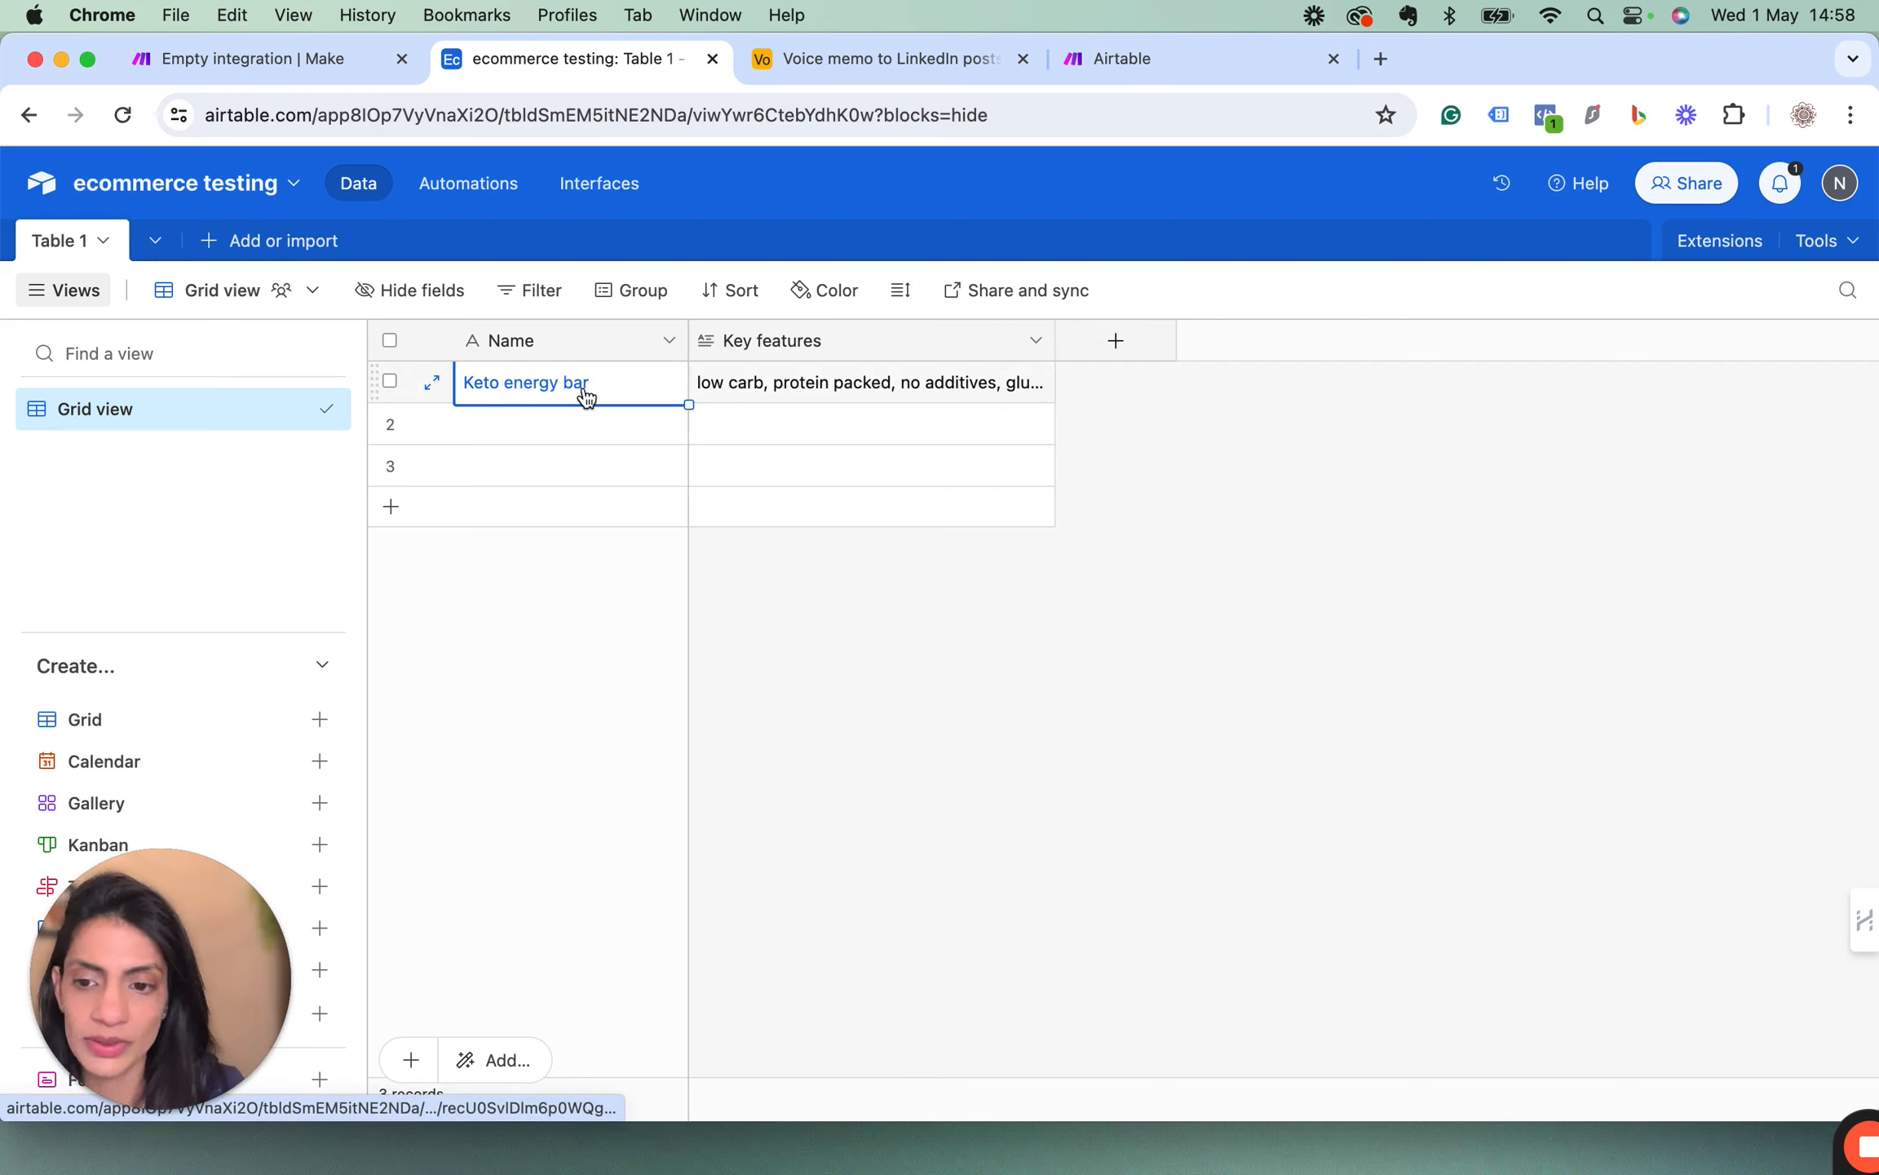
{"action": "left_click", "coordinate": [916, 414]}
{"action": "left_click", "coordinate": [925, 393]}
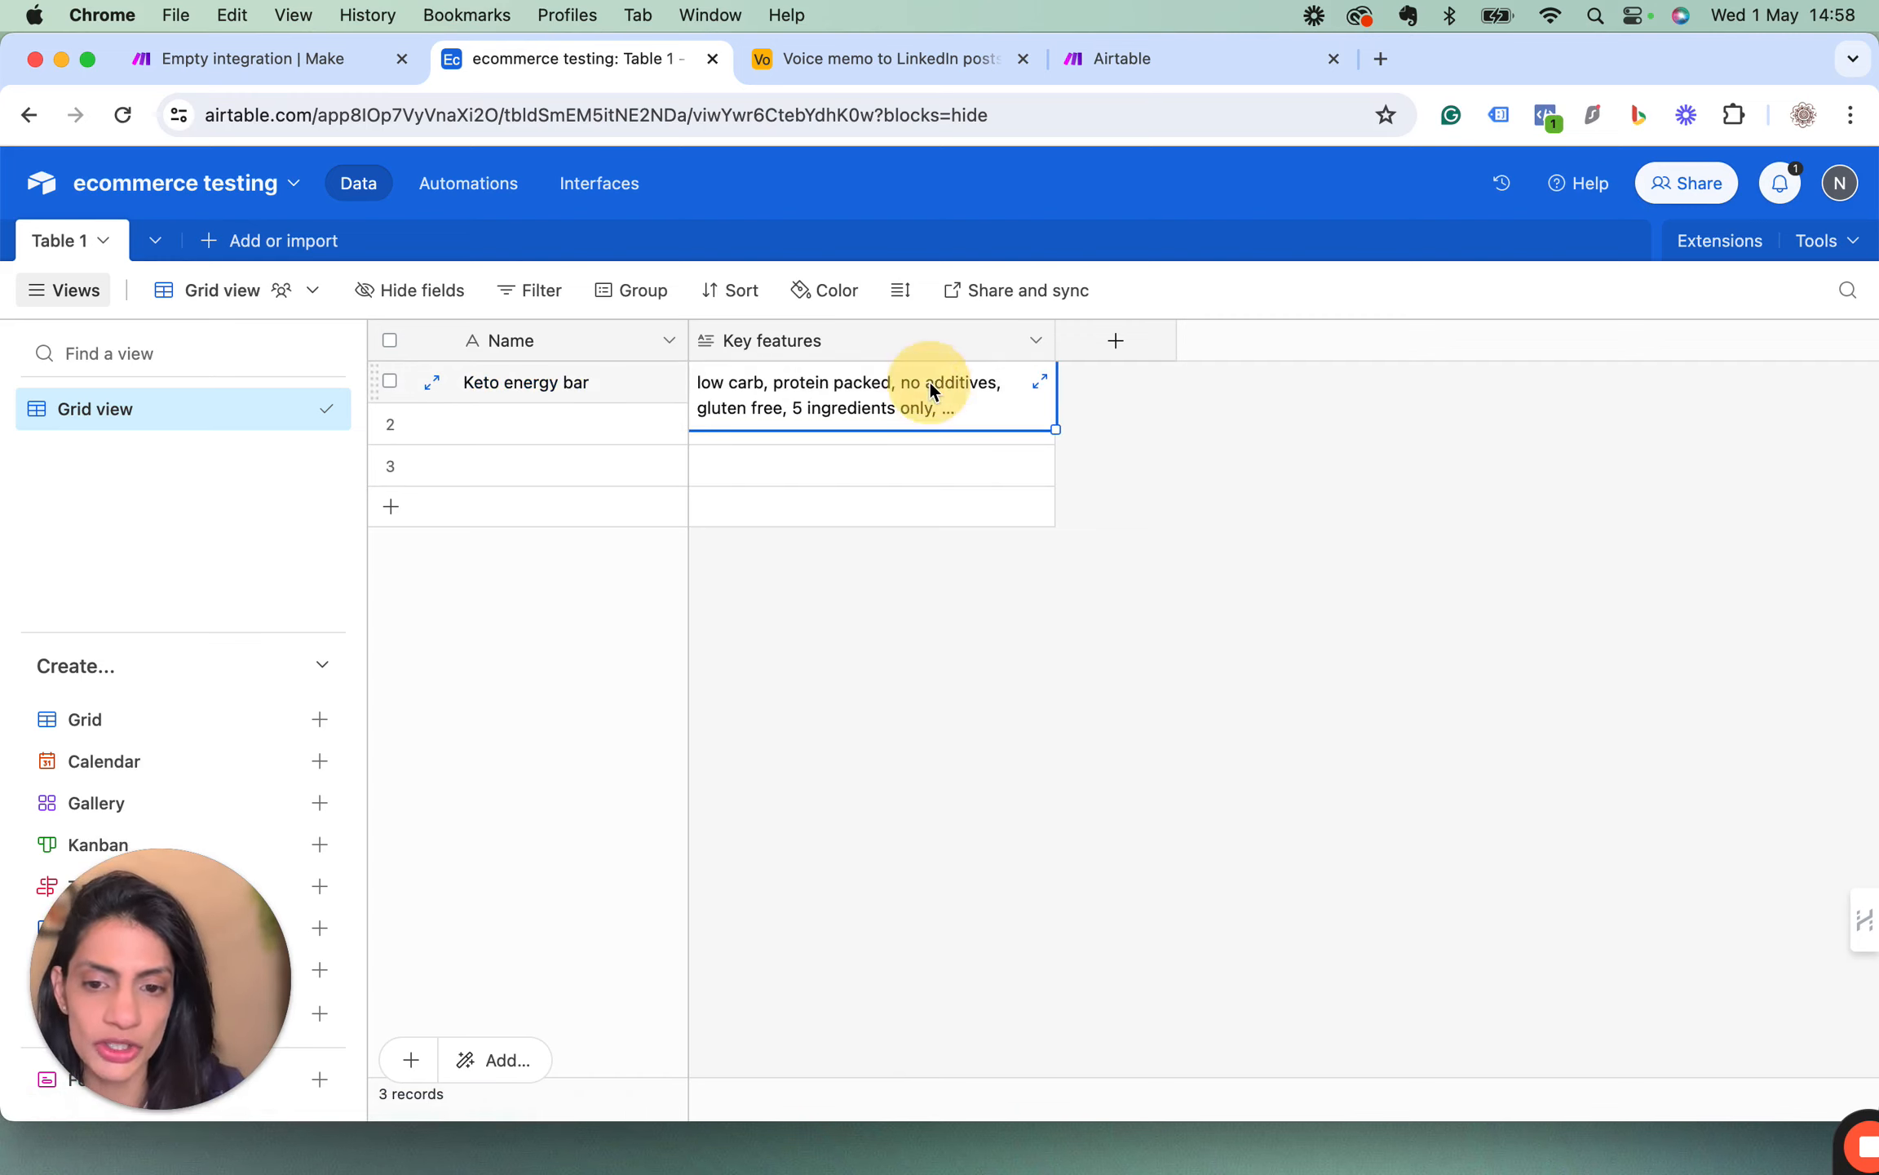
{"action": "left_click", "coordinate": [1041, 383]}
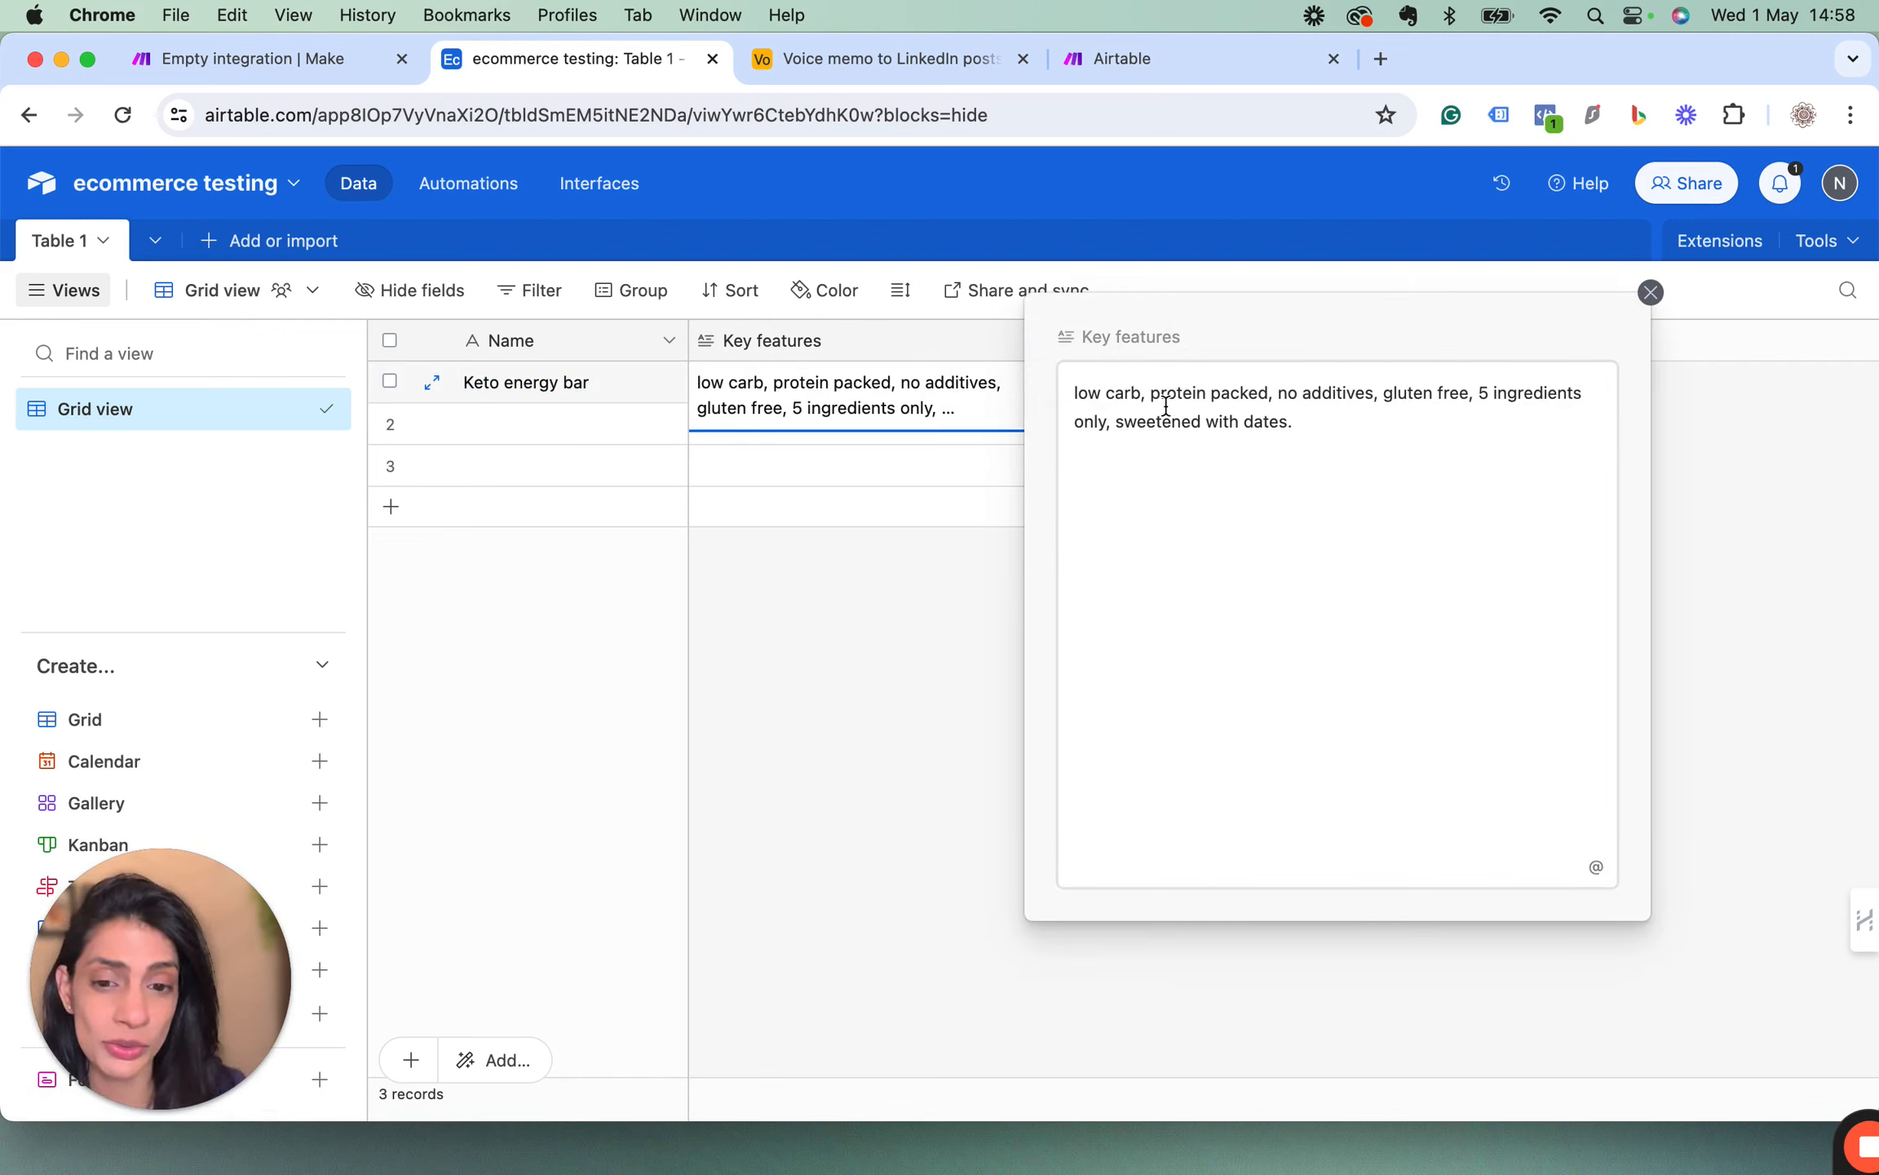
{"action": "left_click", "coordinate": [1651, 292]}
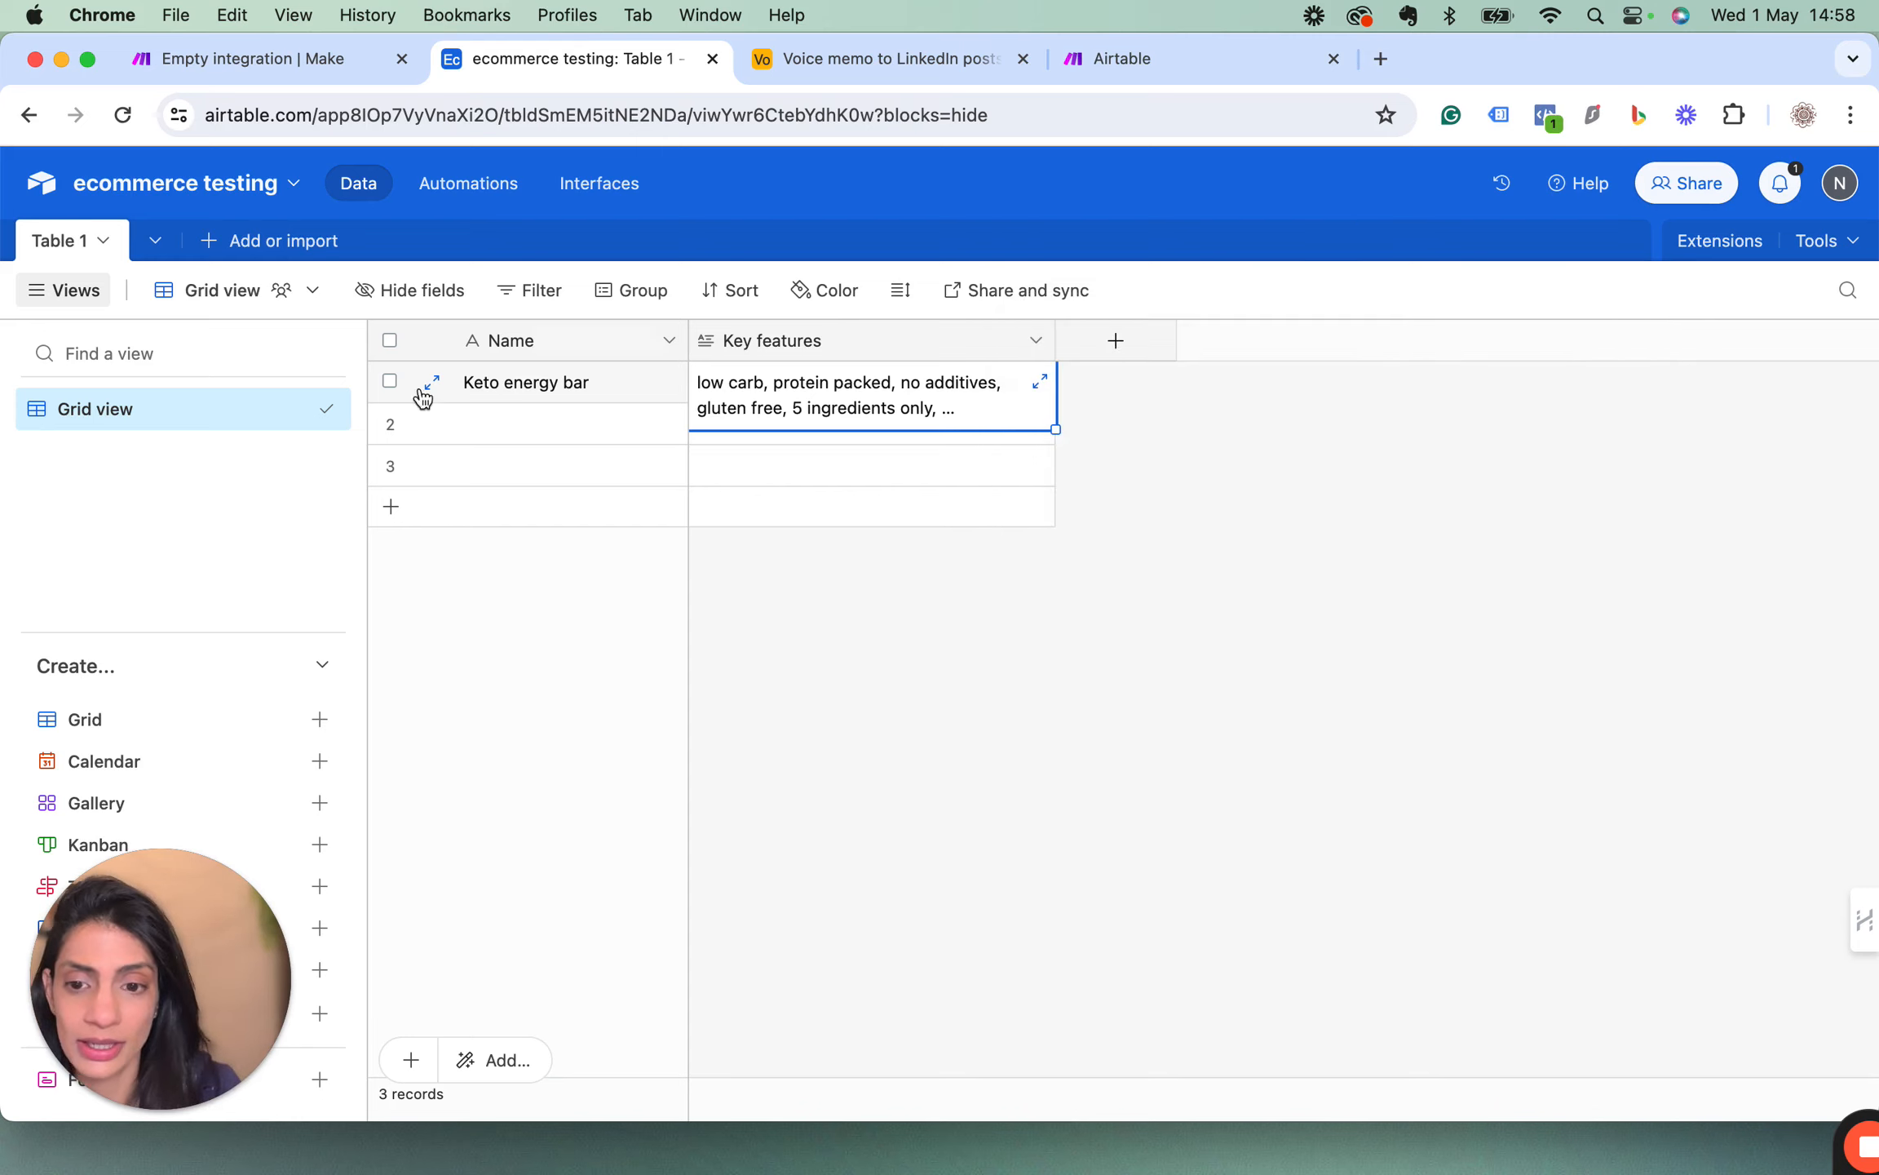
{"action": "left_click", "coordinate": [1165, 401]}
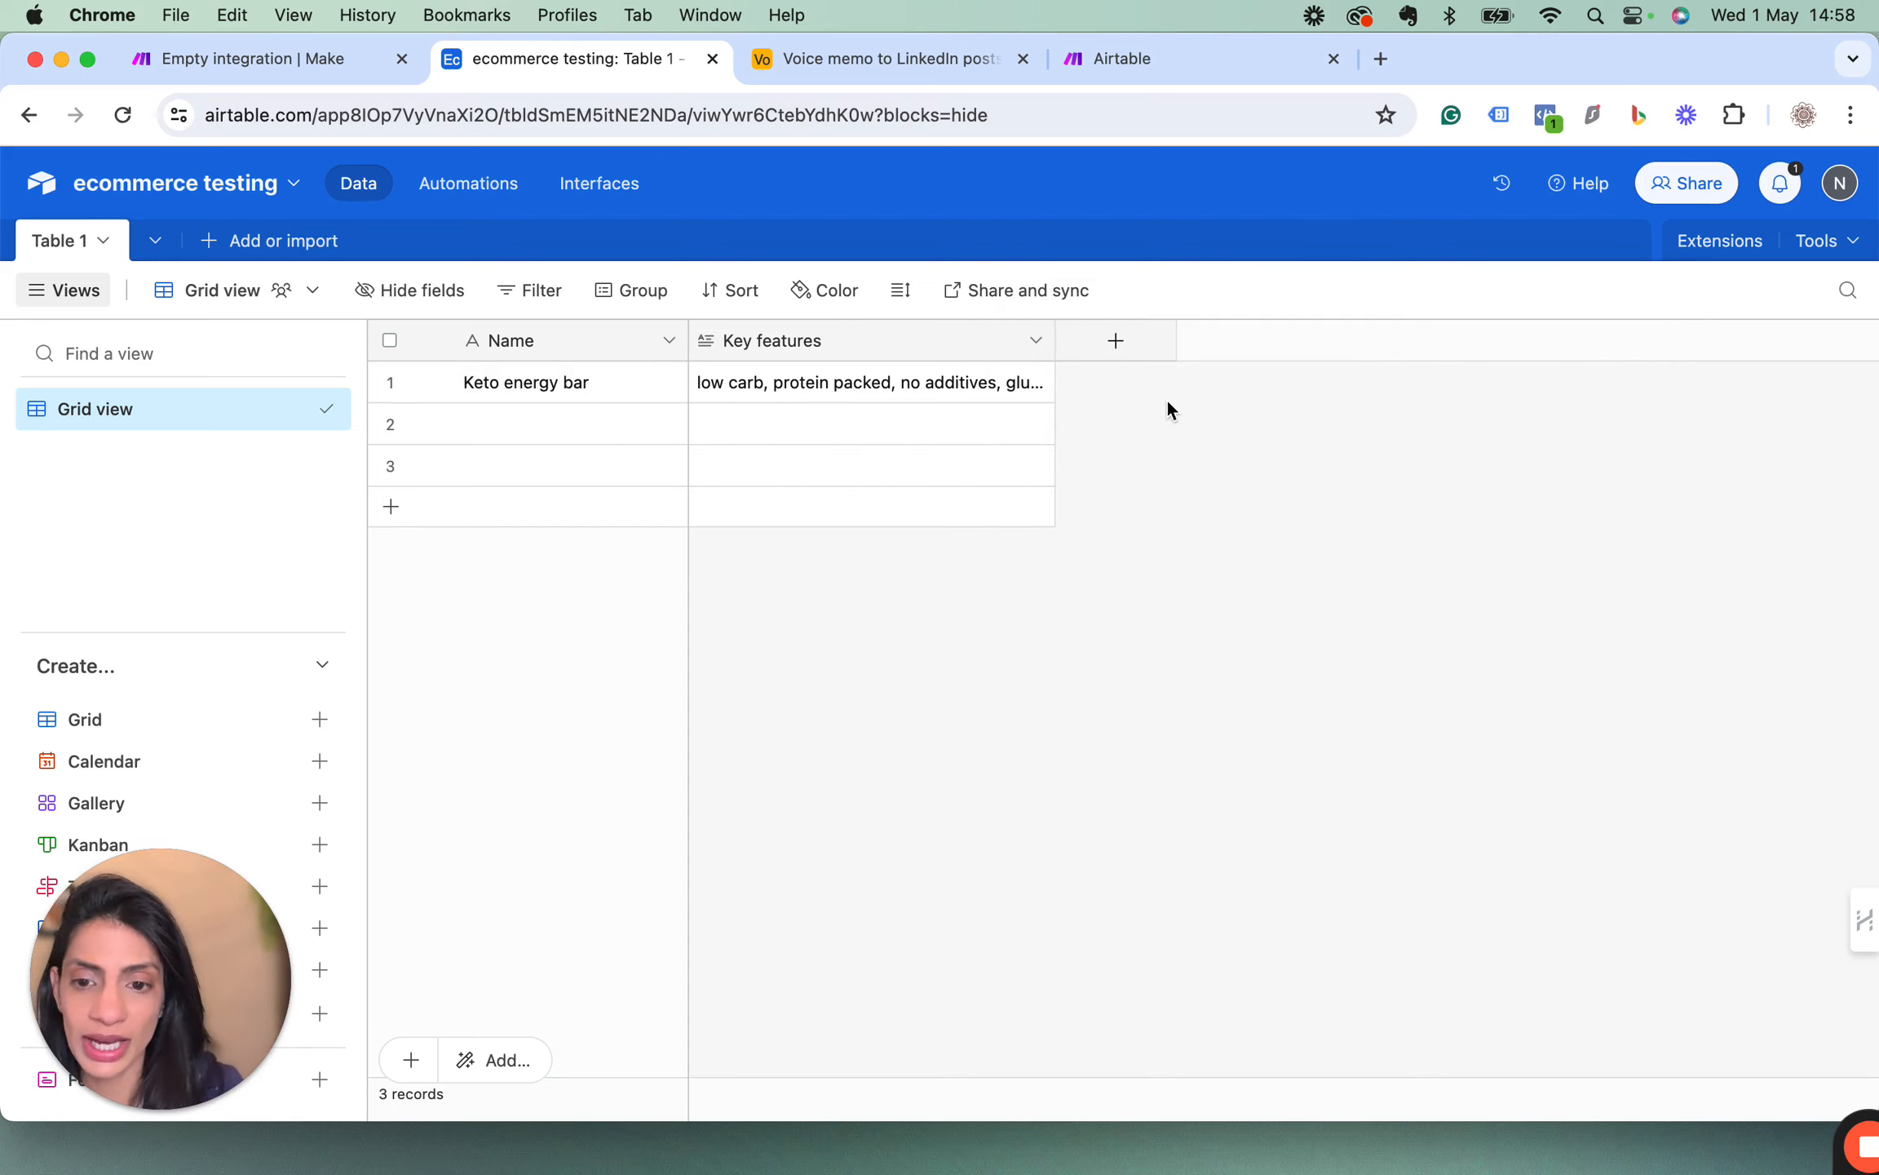
Set up a new Button field named "Create product copy" after the Key features column.
{"action": "left_click", "coordinate": [1116, 342]}
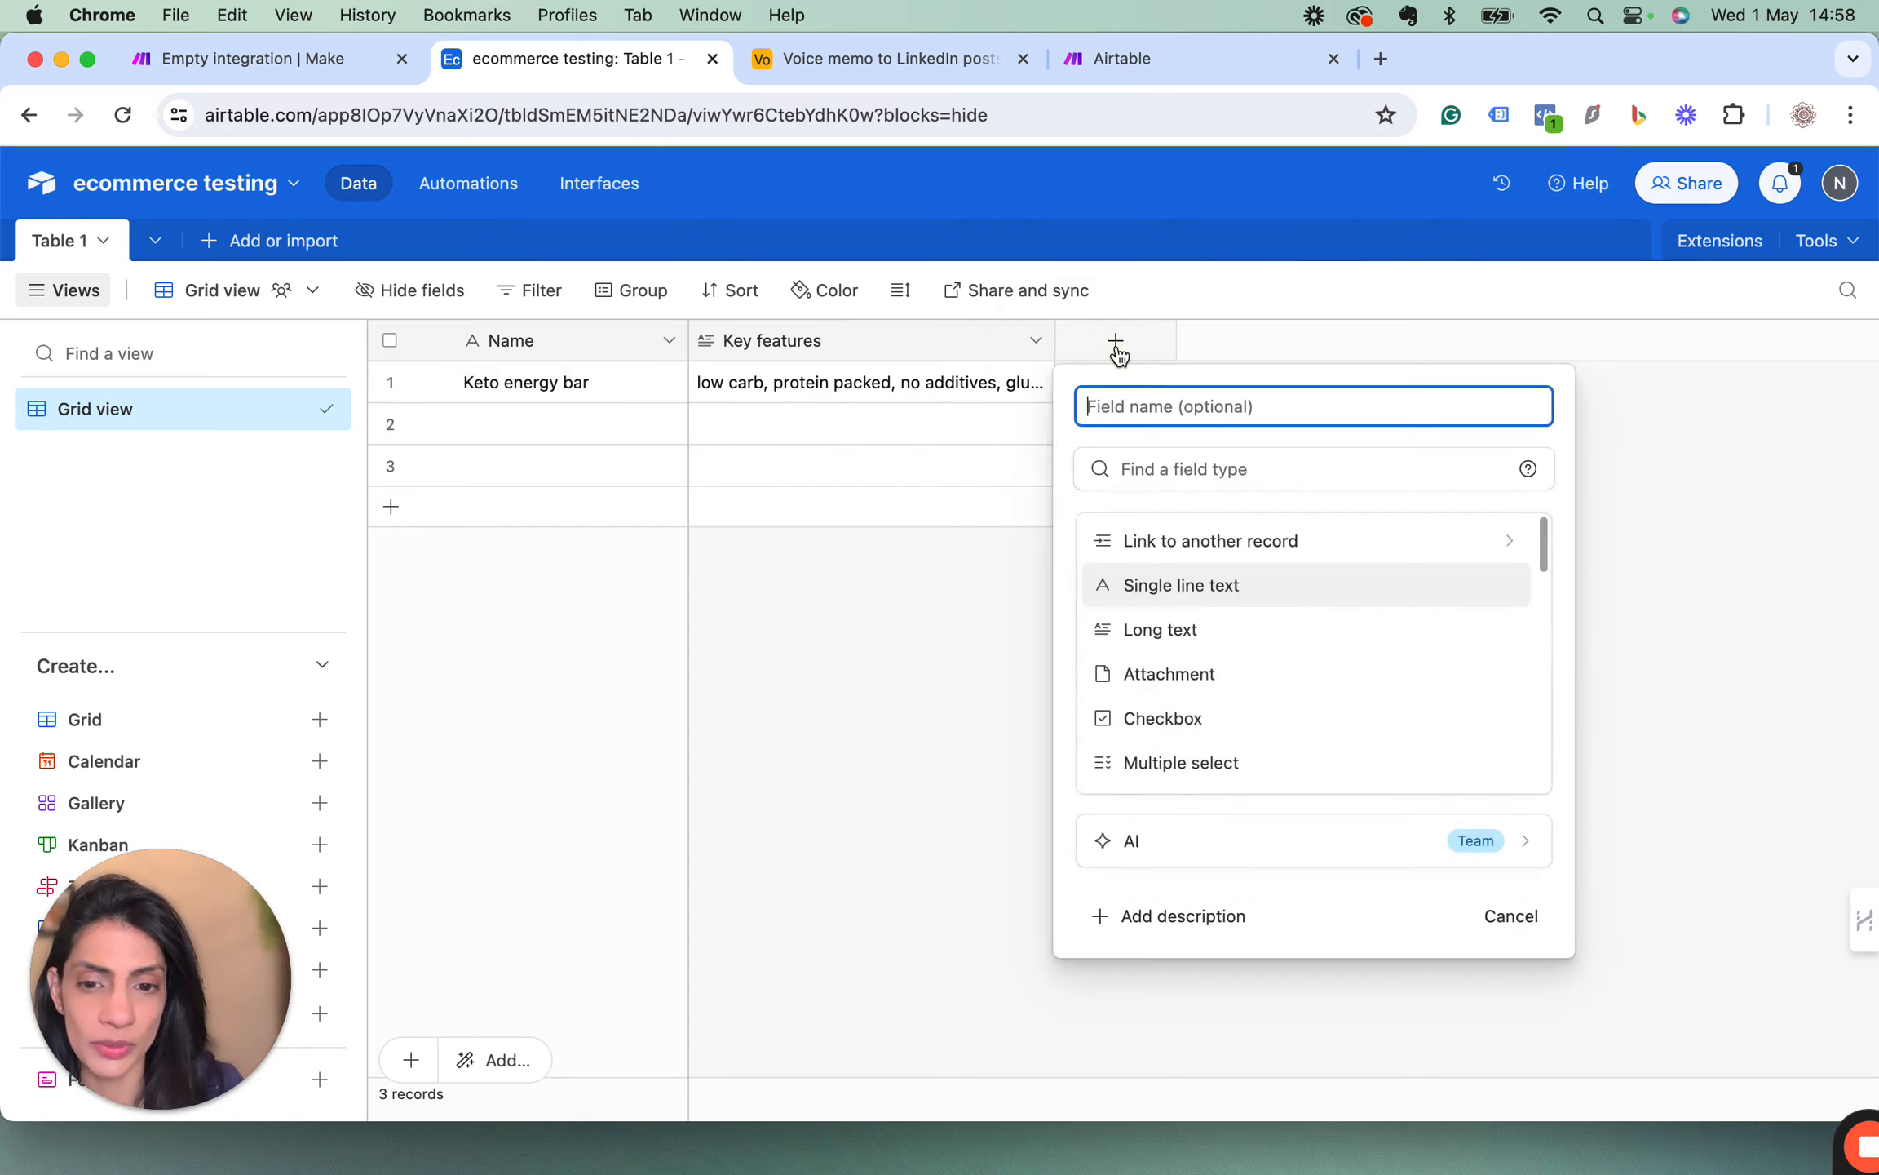
{"action": "left_click", "coordinate": [1127, 470]}
{"action": "type", "text": "BUTT"}
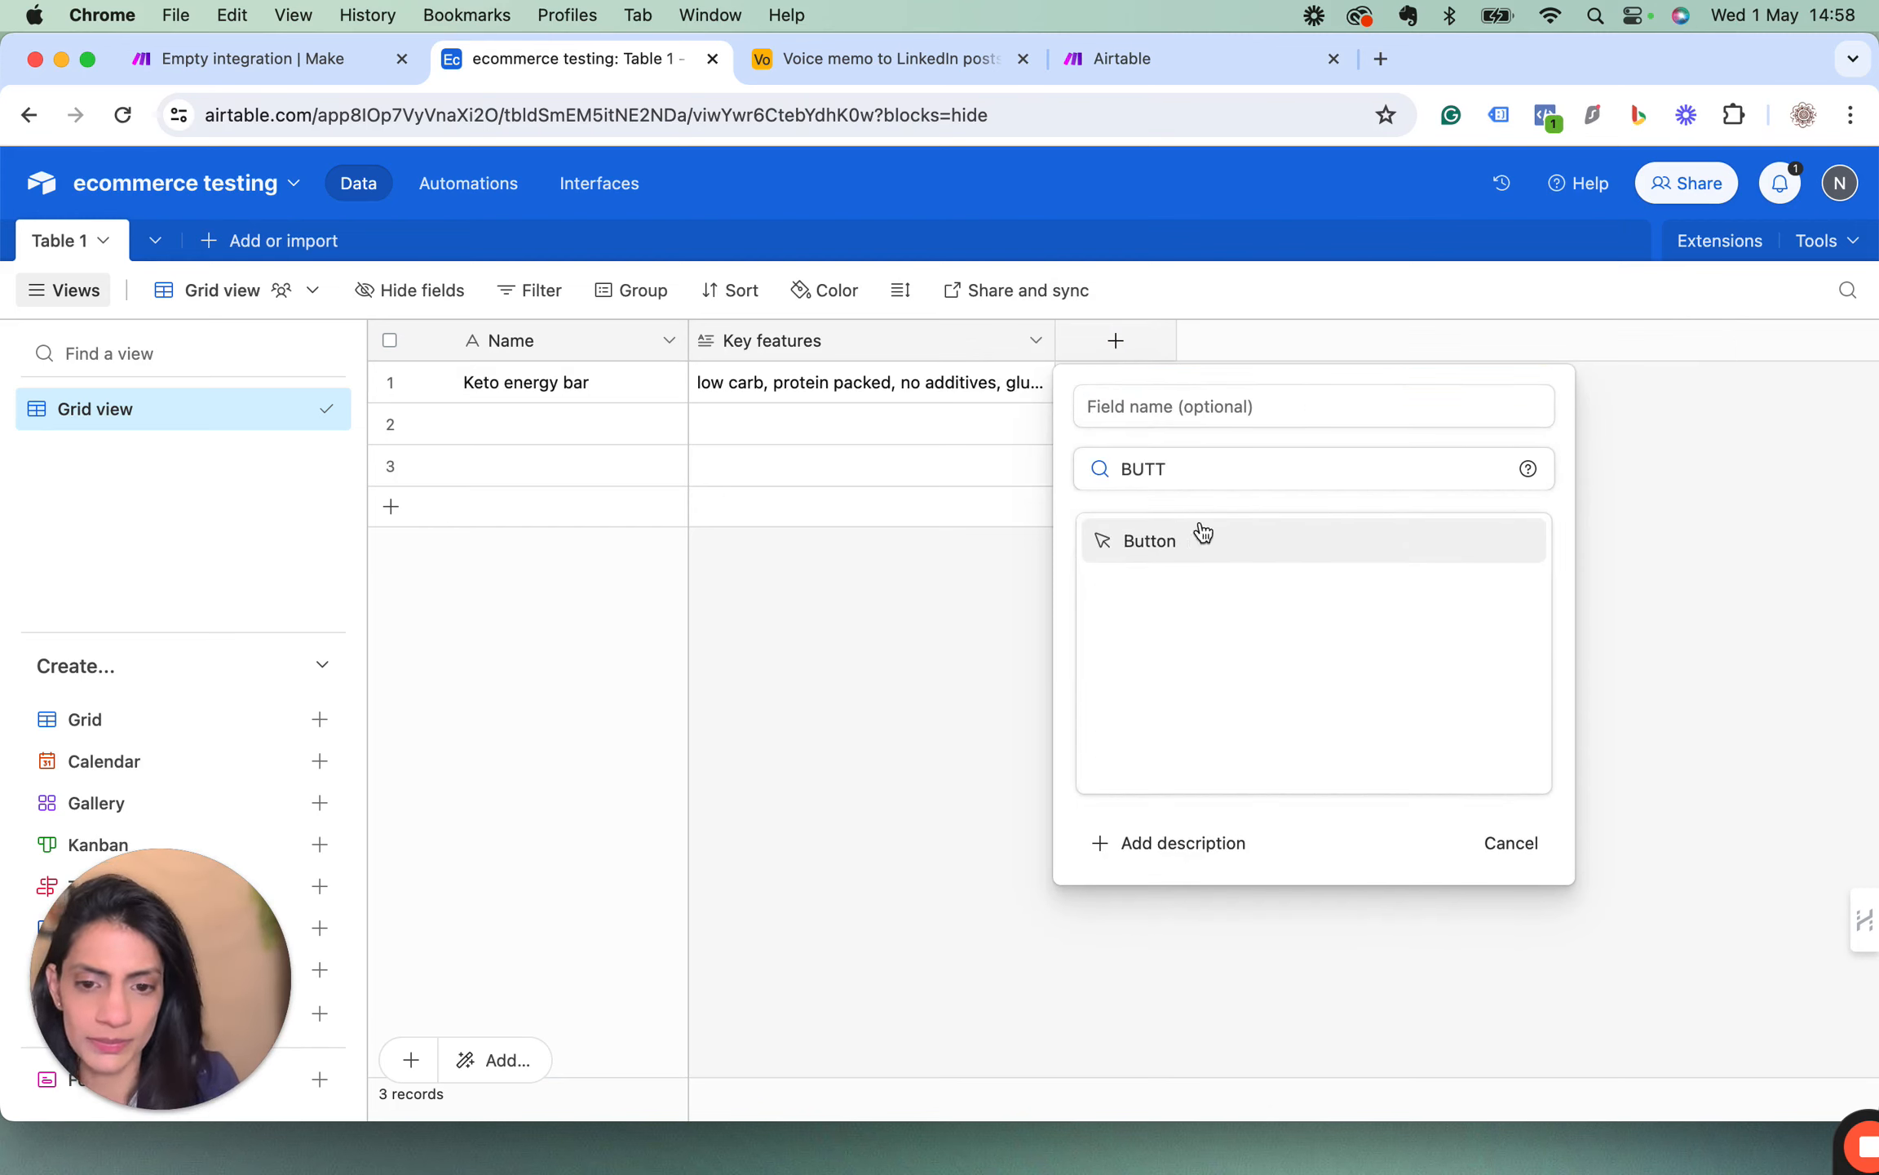
{"action": "left_click", "coordinate": [1184, 545]}
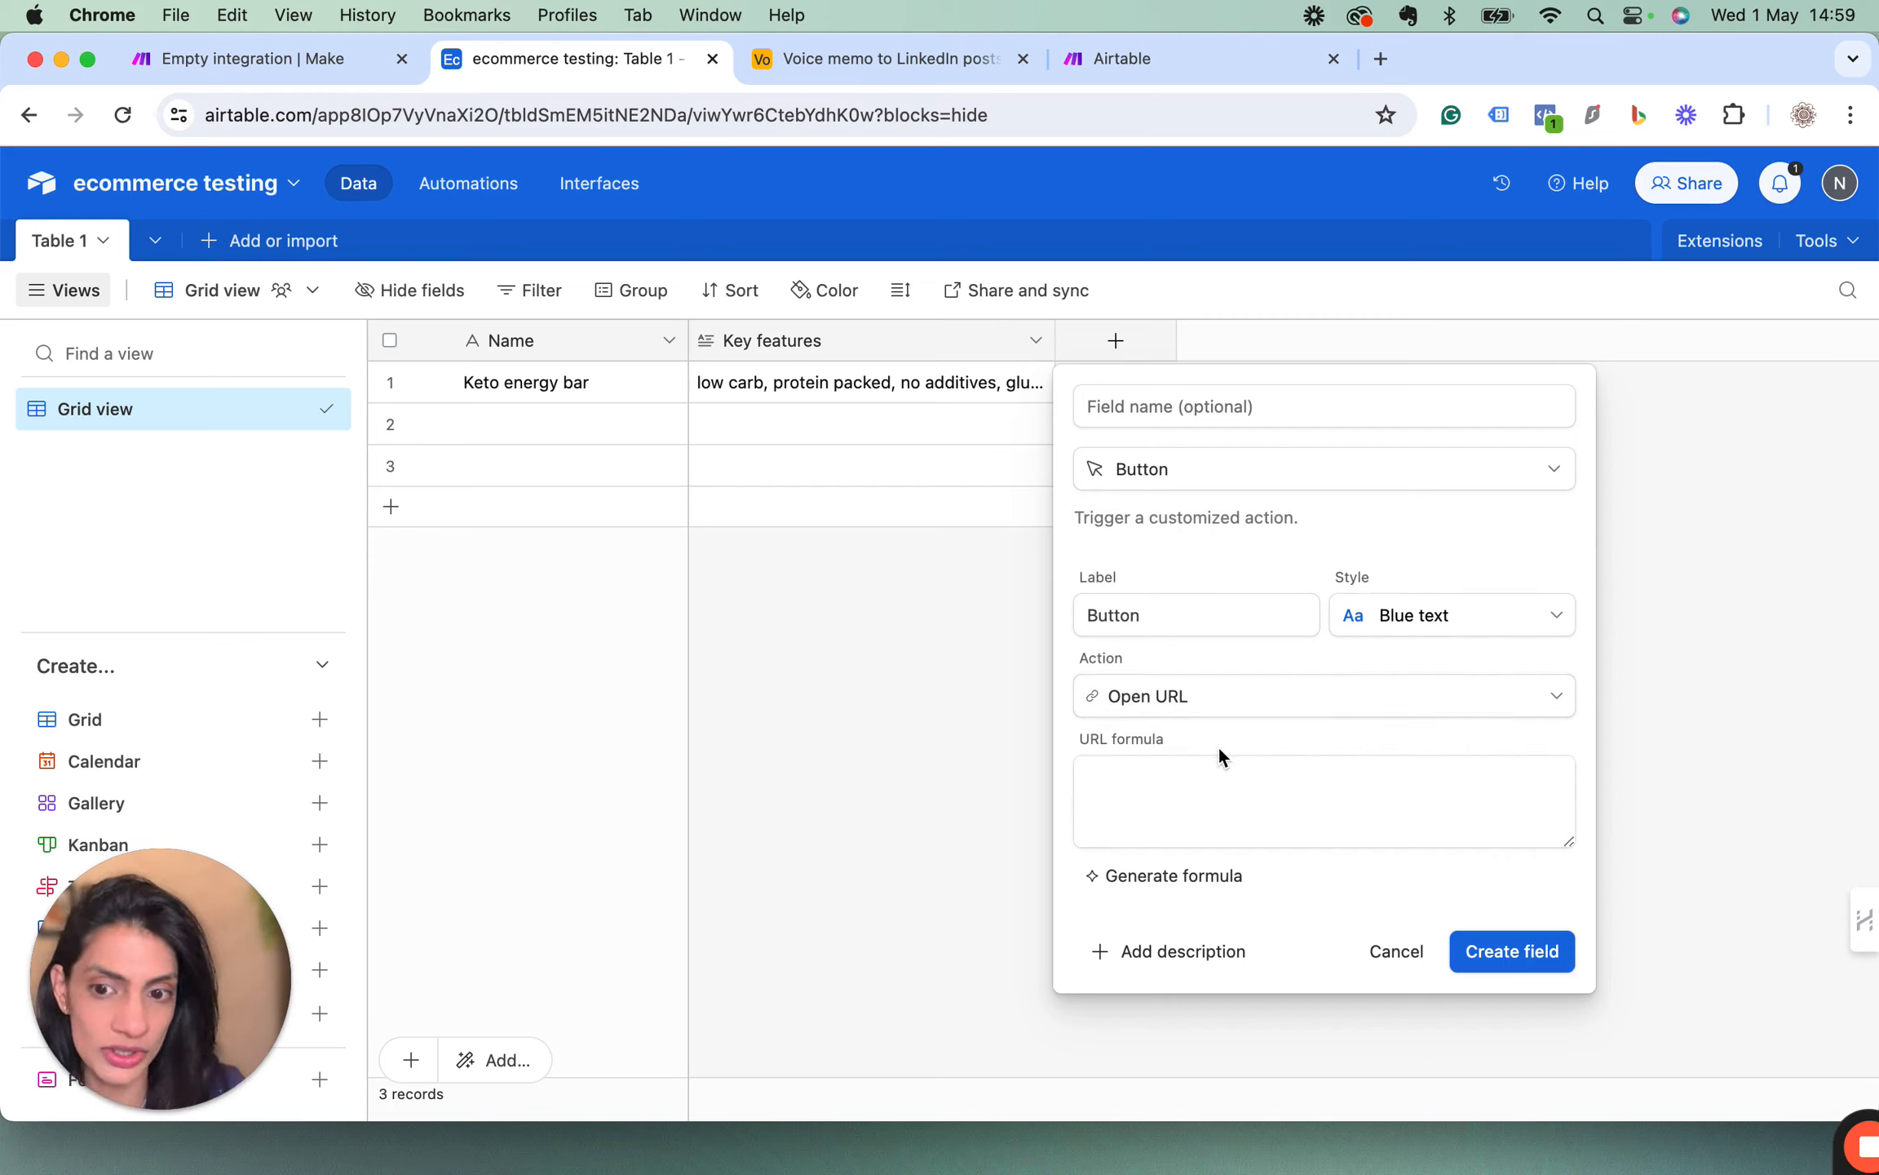
{"action": "left_click", "coordinate": [1142, 407]}
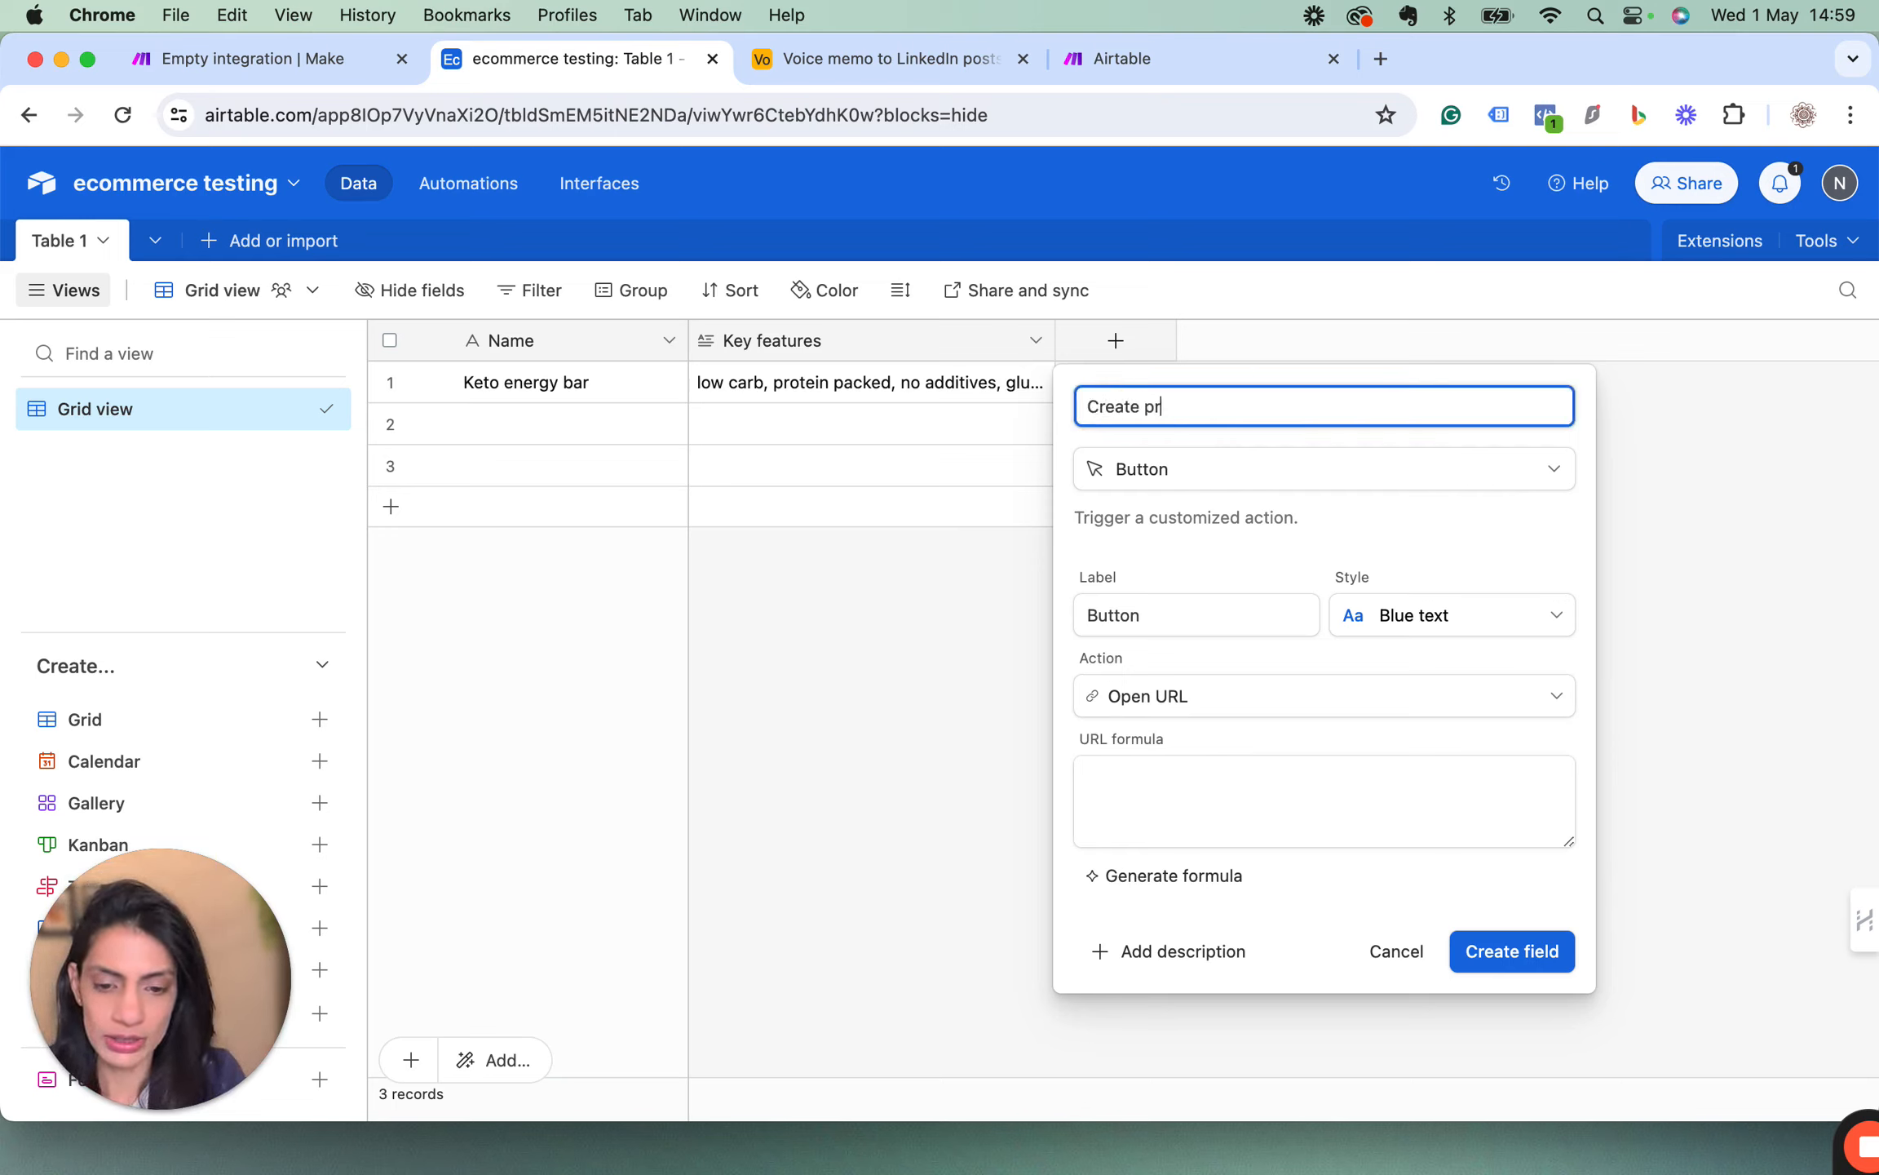
{"action": "type", "text": "Create product copy"}
Label the new button "Create now" and open its URL formula for editing.
{"action": "left_click", "coordinate": [1138, 608]}
{"action": "left_click_drag", "start_coordinate": [1159, 613], "coordinate": [1047, 620]}
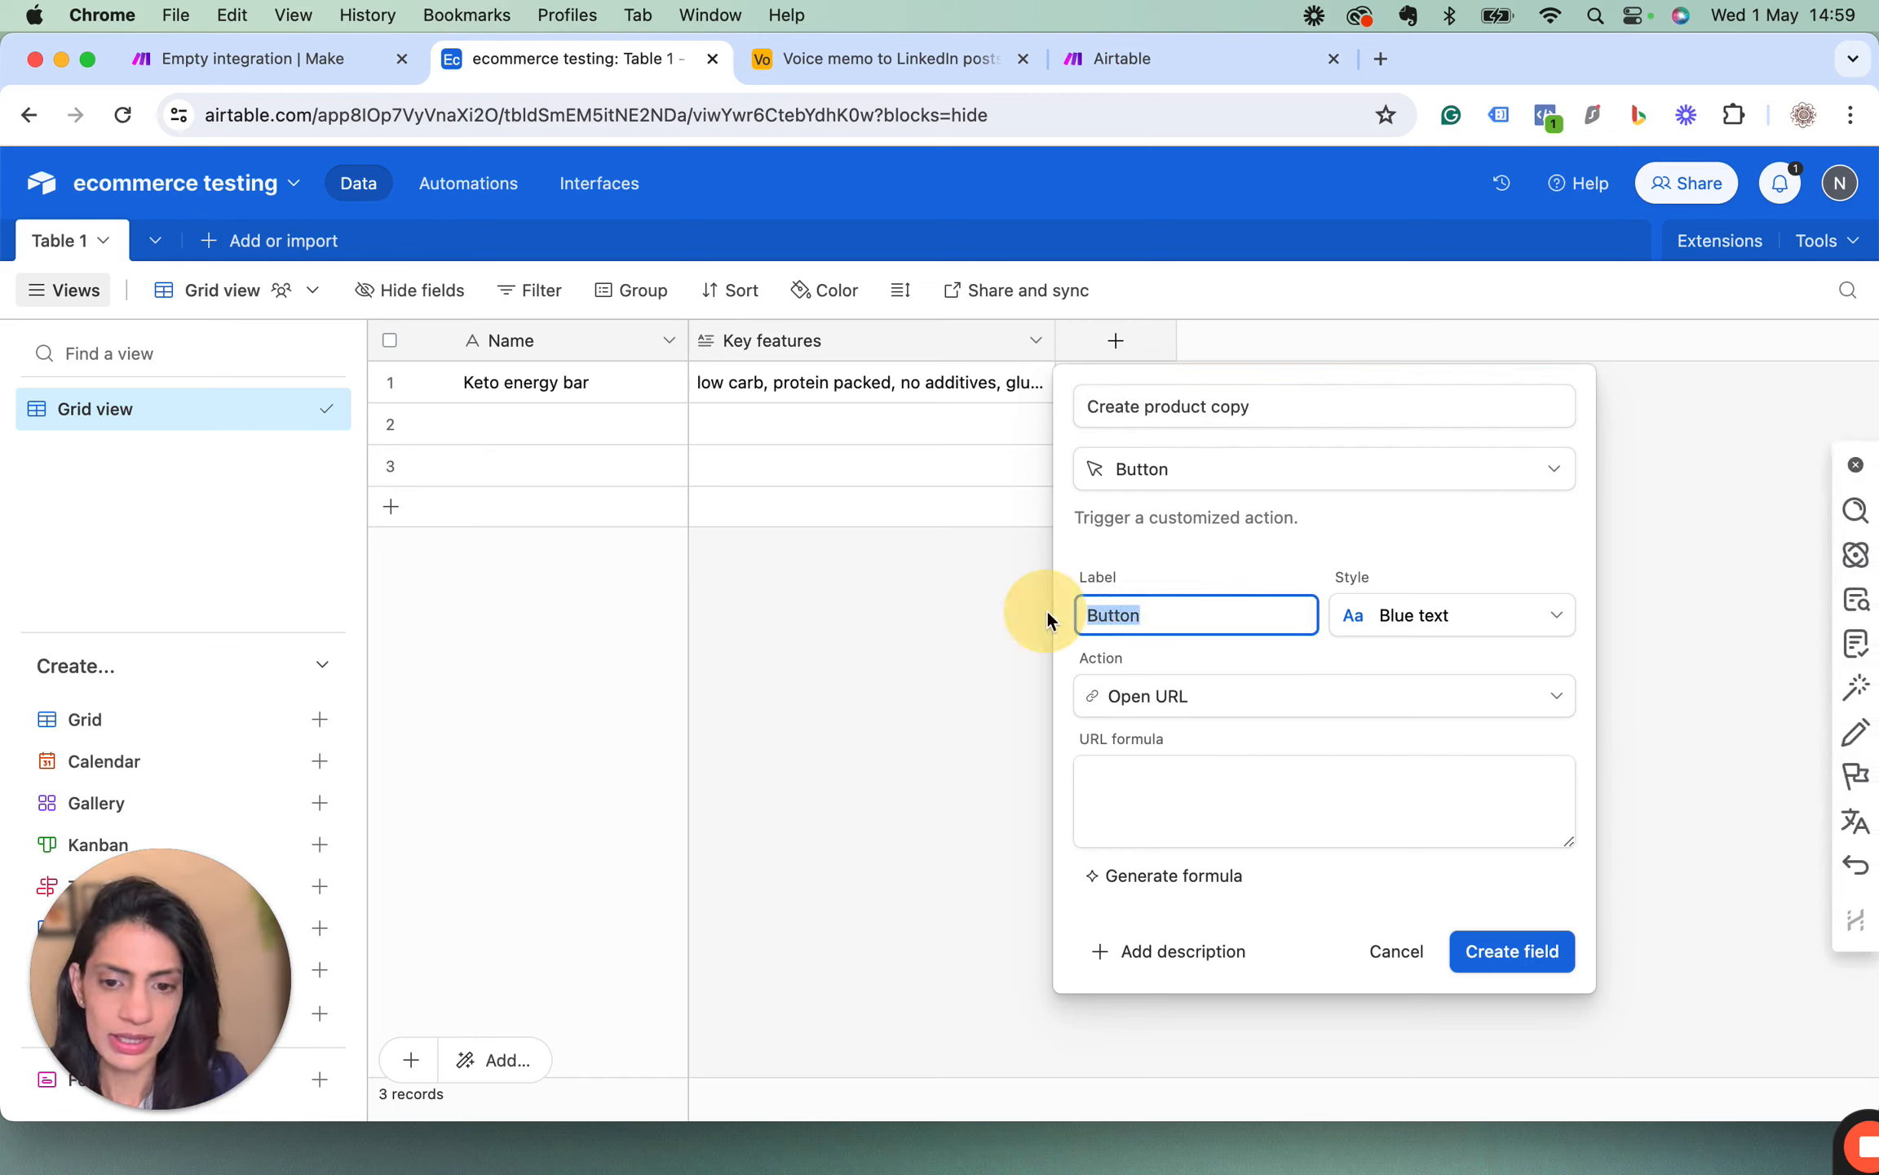
{"action": "type", "text": "Ctea"}
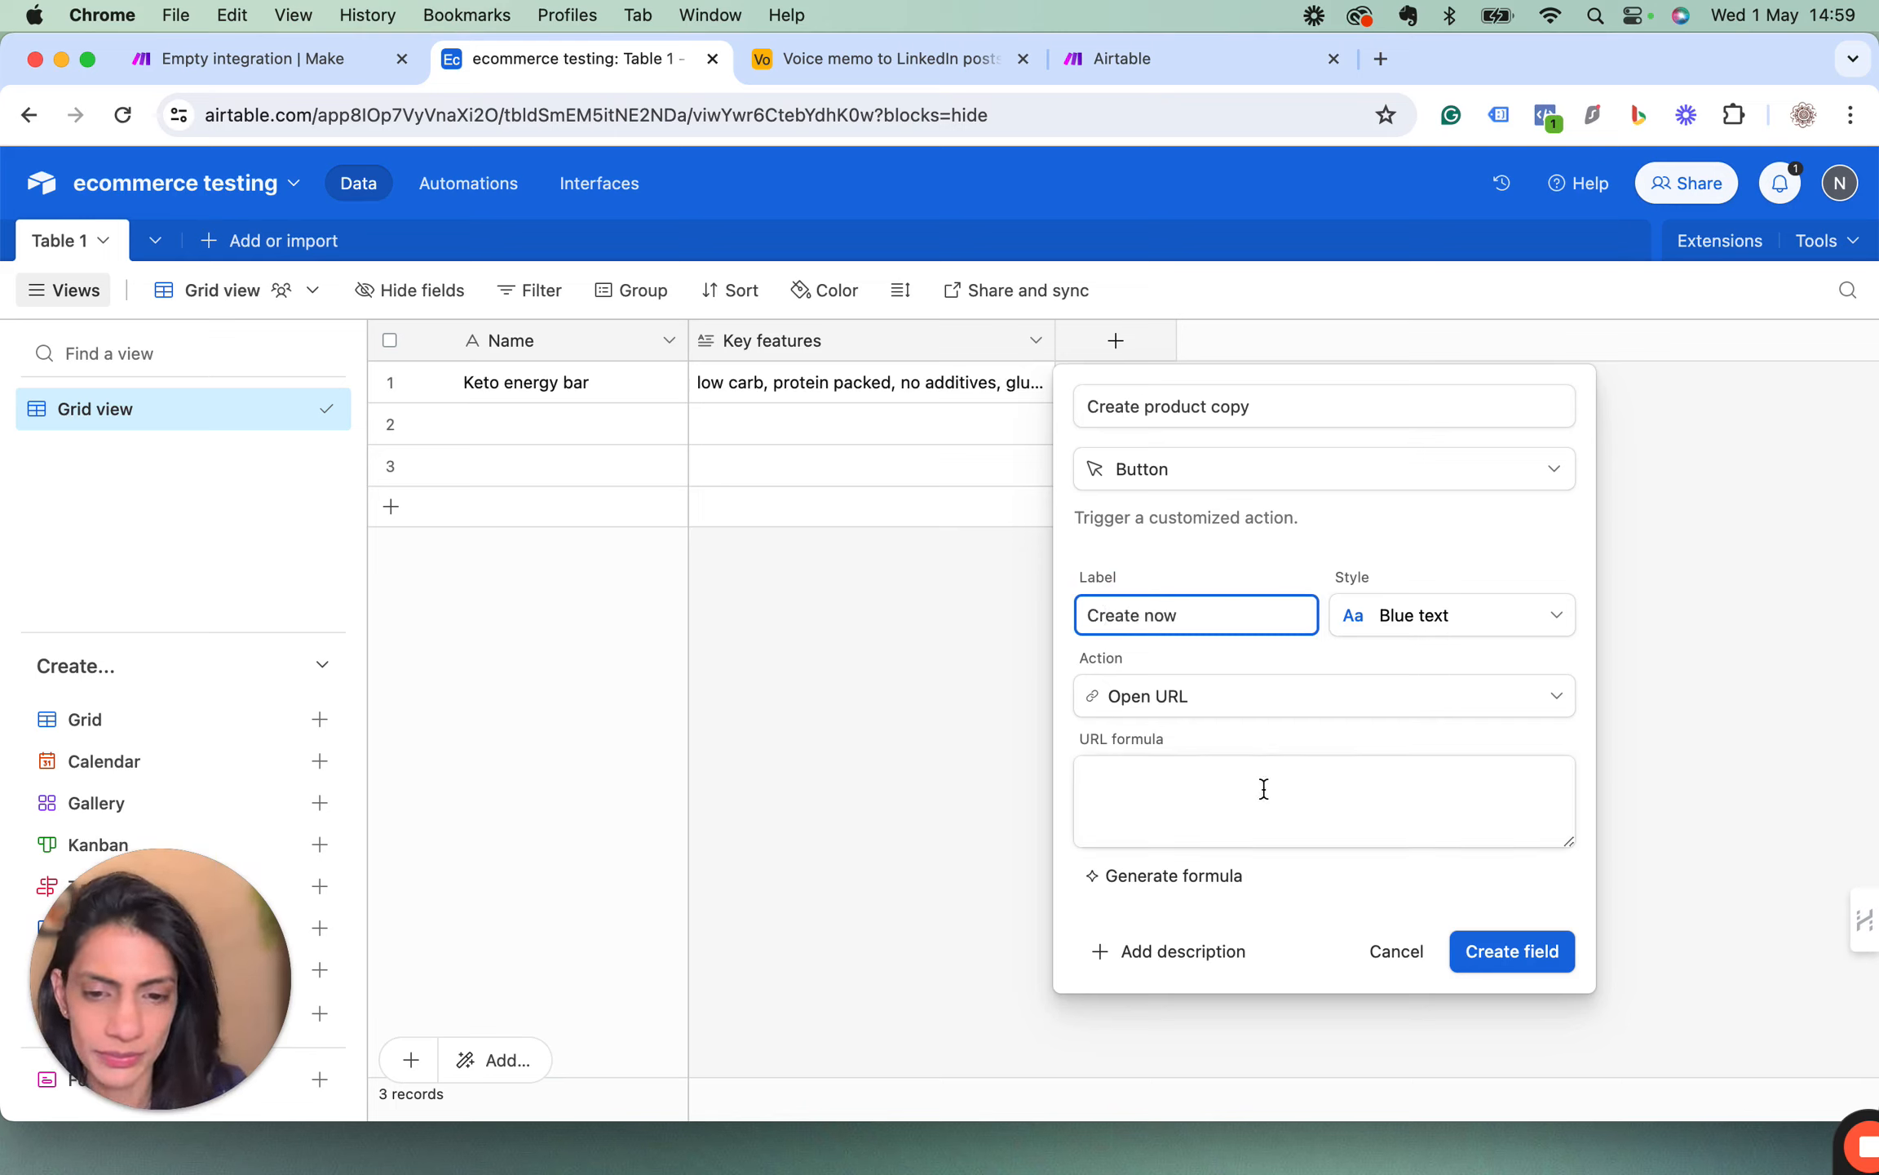
{"action": "left_click", "coordinate": [1167, 799]}
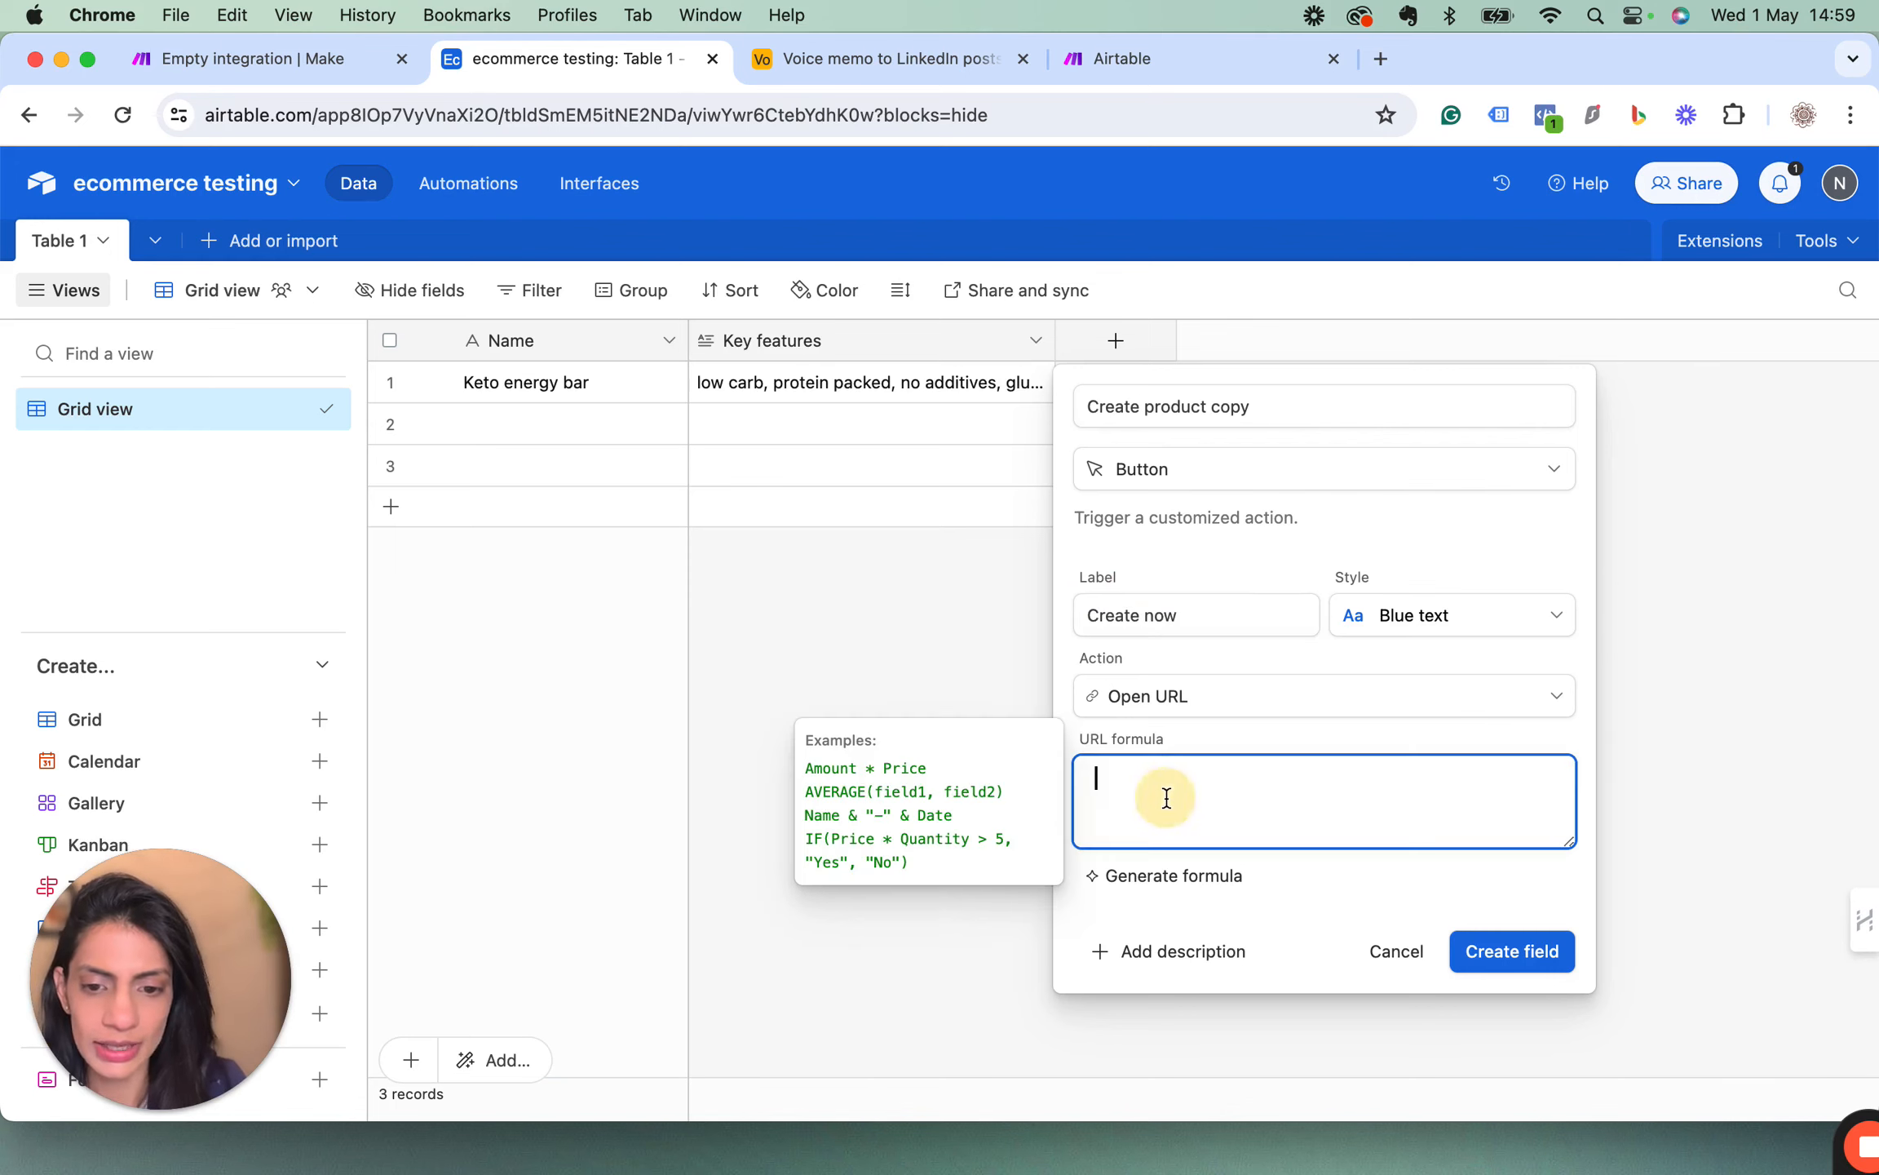
Switch to the Make scenario and add a Webhooks Custom webhook module as its trigger.
{"action": "left_click", "coordinate": [299, 62]}
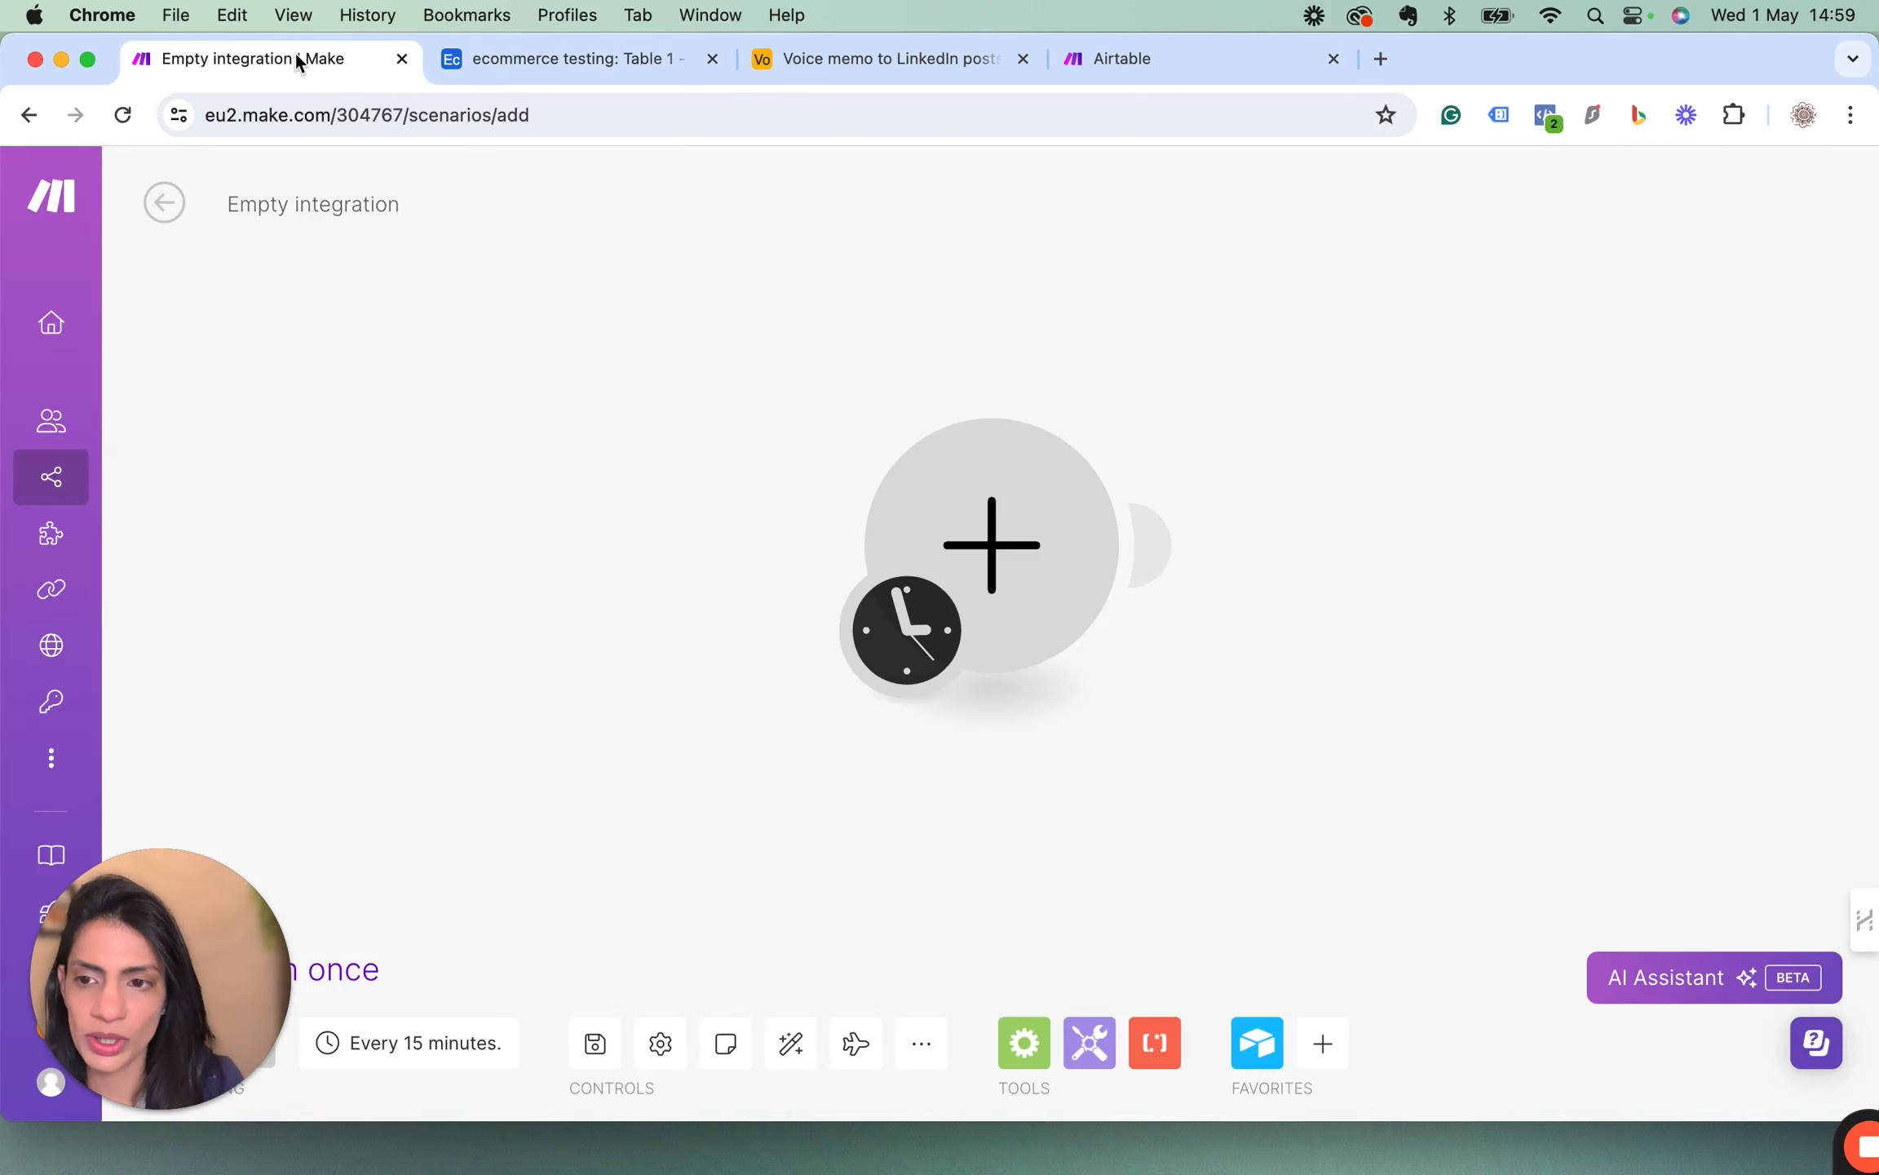
{"action": "left_click", "coordinate": [995, 541]}
{"action": "left_click", "coordinate": [1256, 798]}
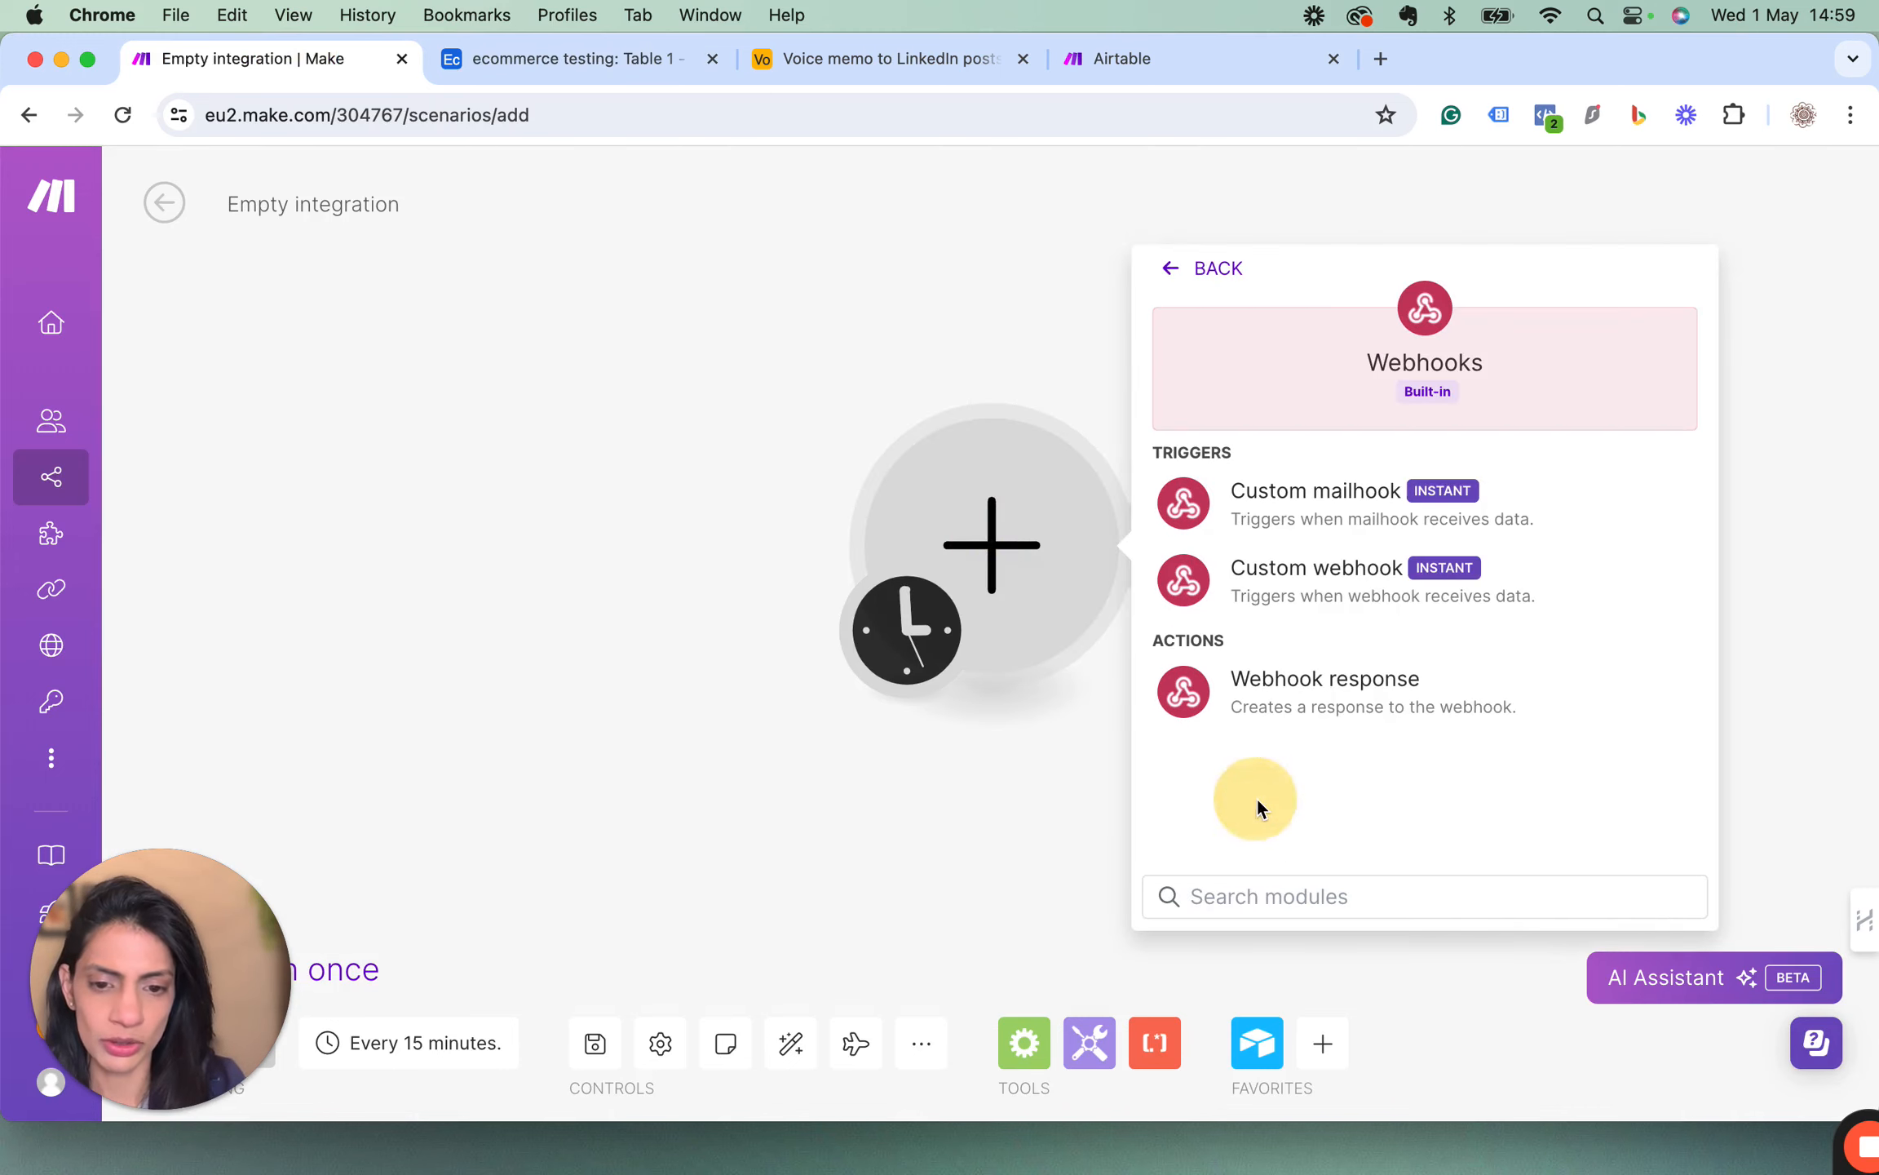
{"action": "left_click", "coordinate": [1289, 573]}
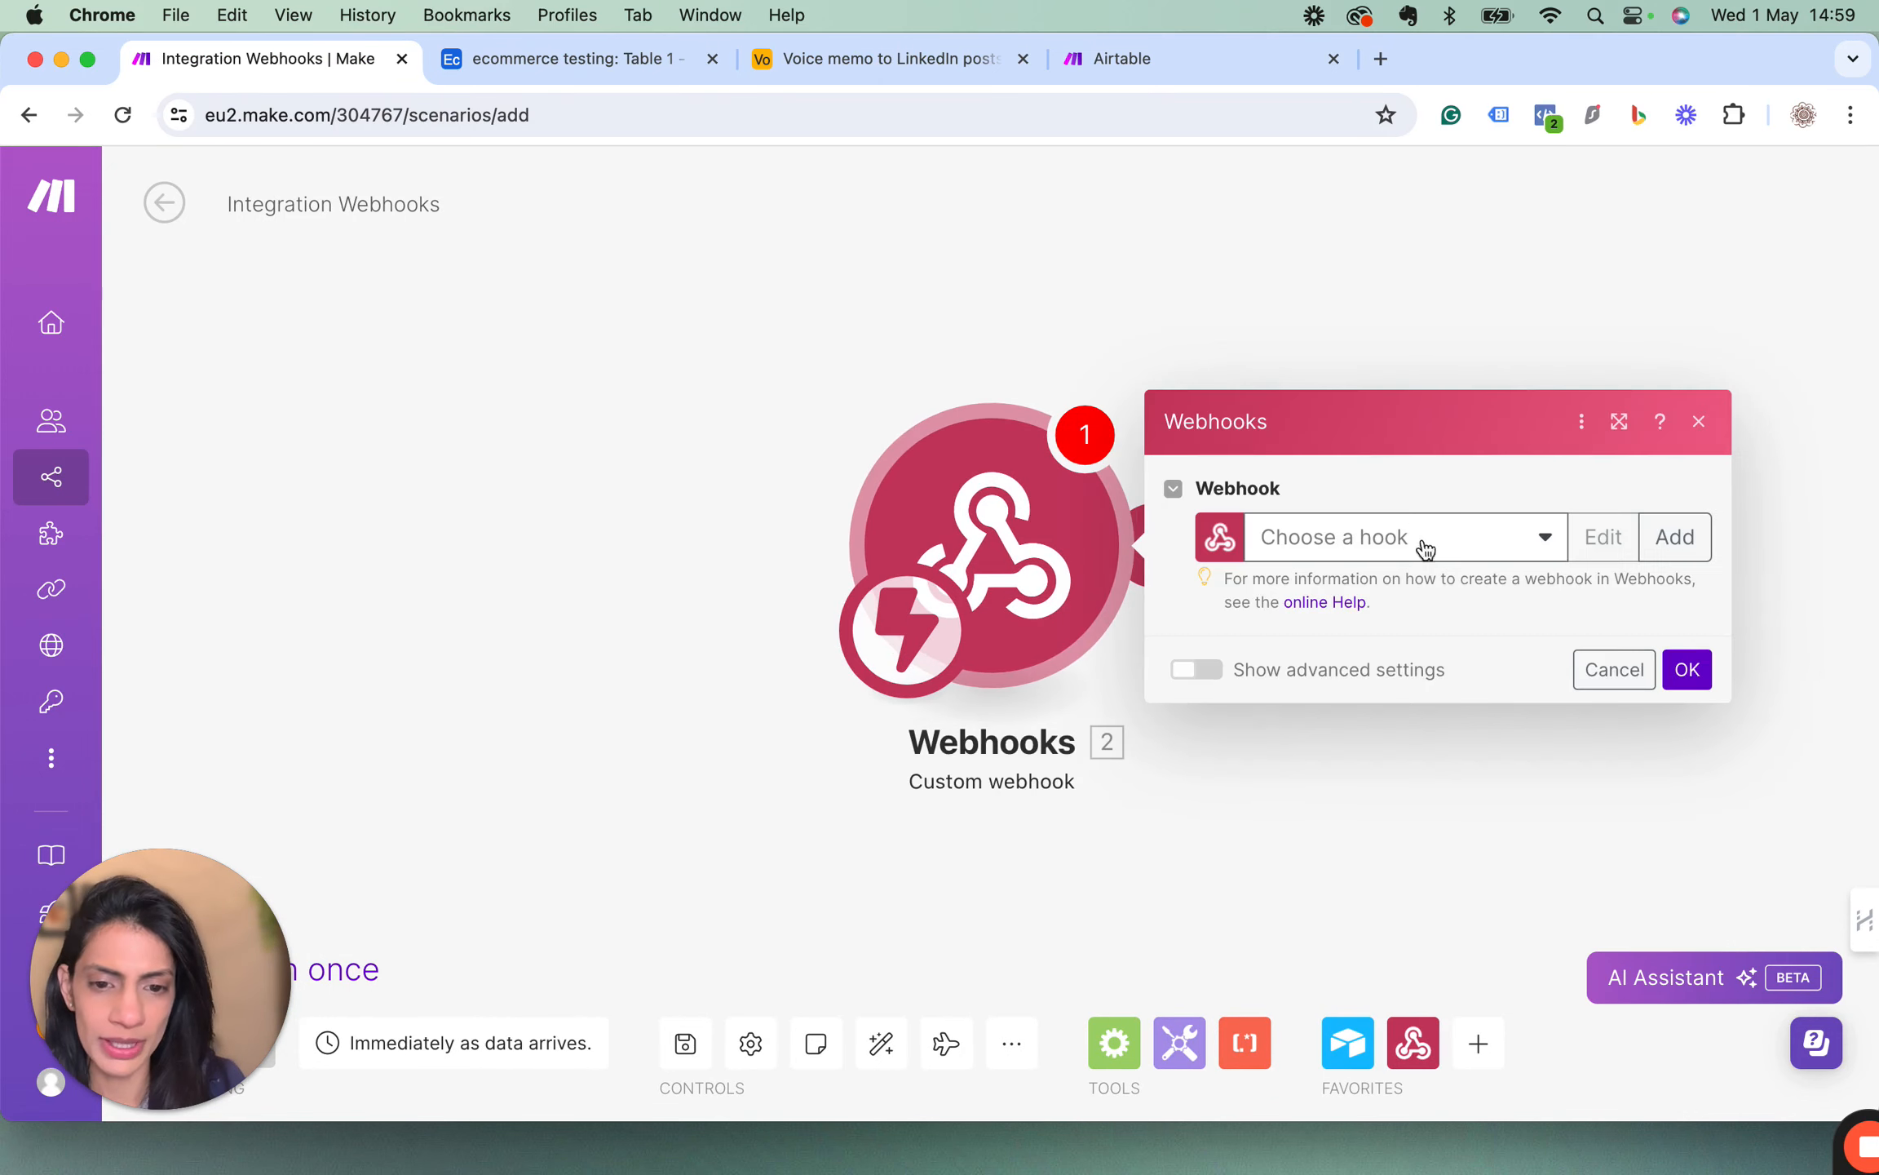
Create a new webhook named "YT webhook example" for the custom webhook trigger and save it.
{"action": "left_click", "coordinate": [1675, 537]}
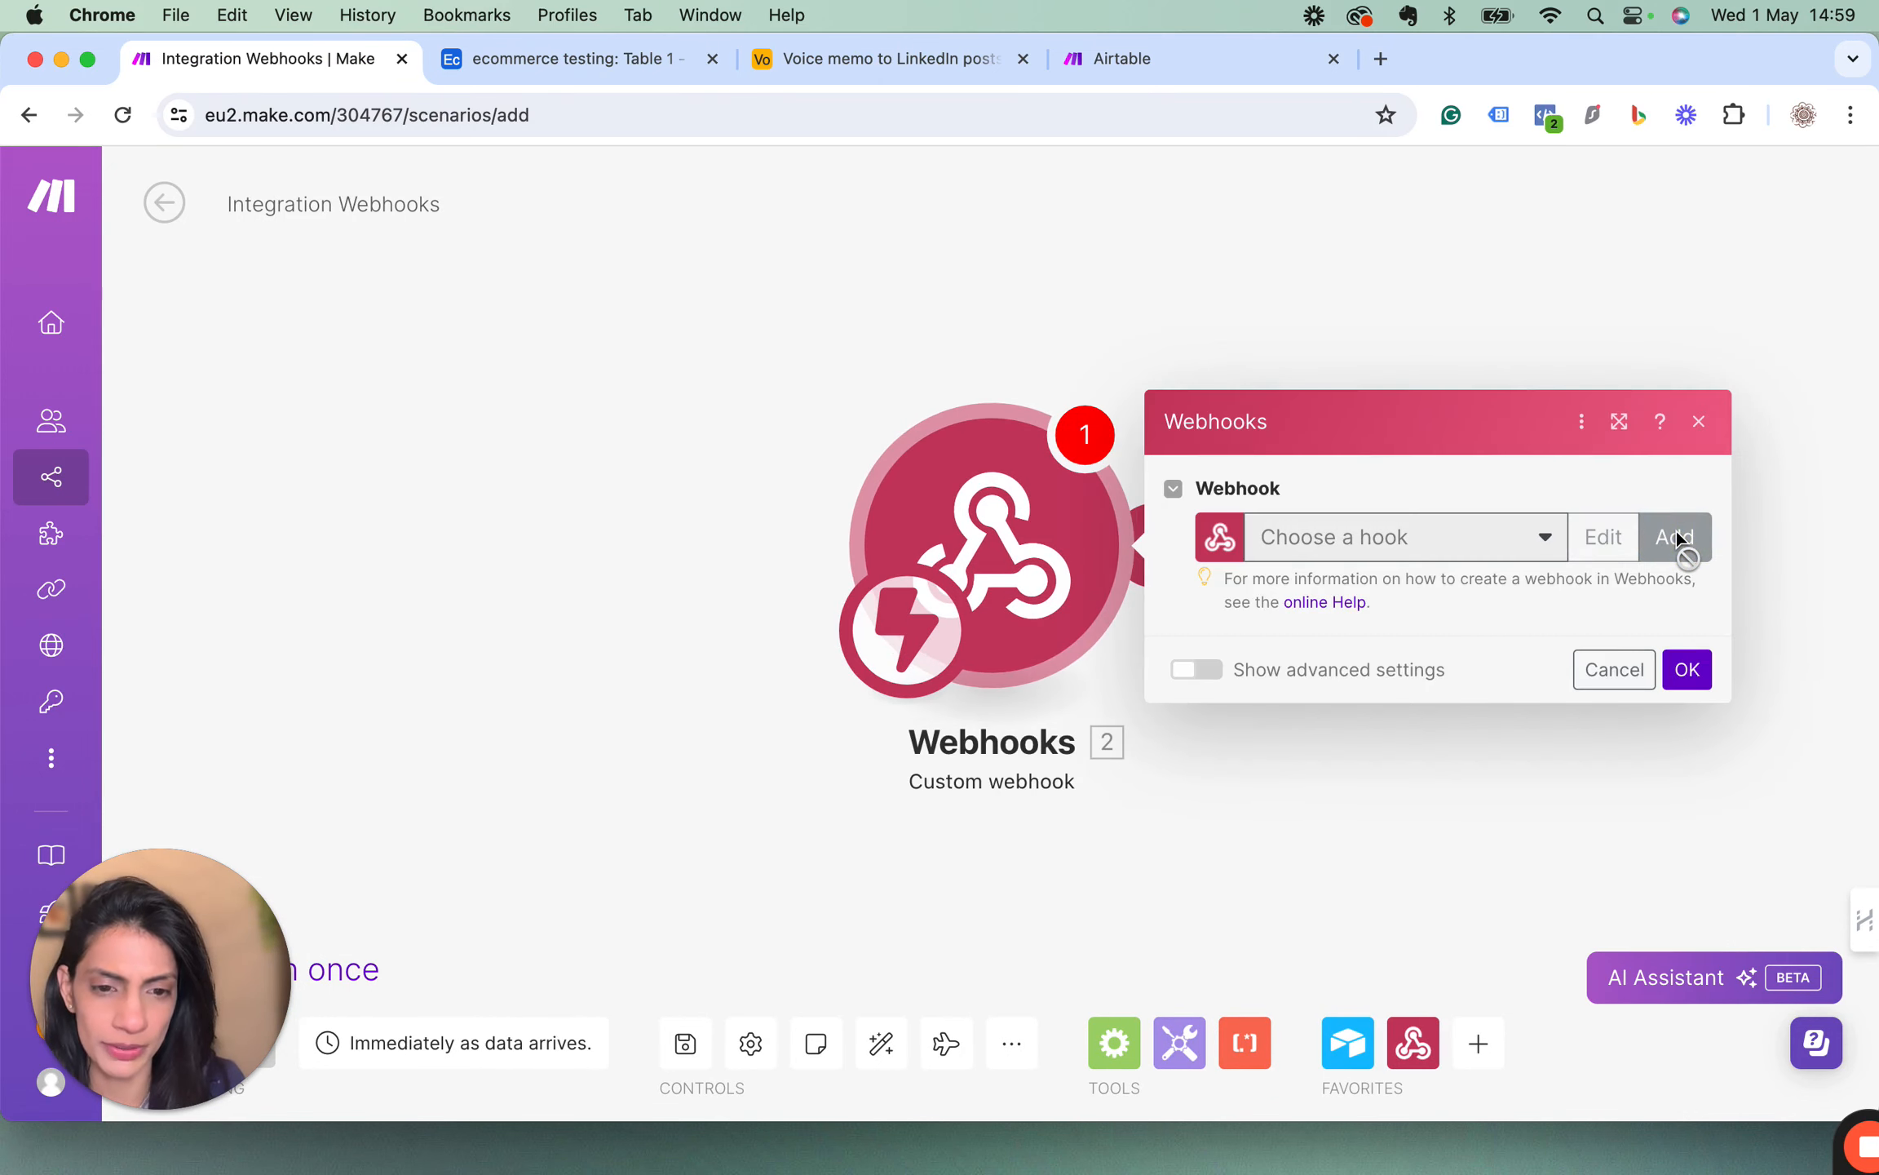
{"action": "left_click_drag", "start_coordinate": [1427, 432], "coordinate": [1073, 439]}
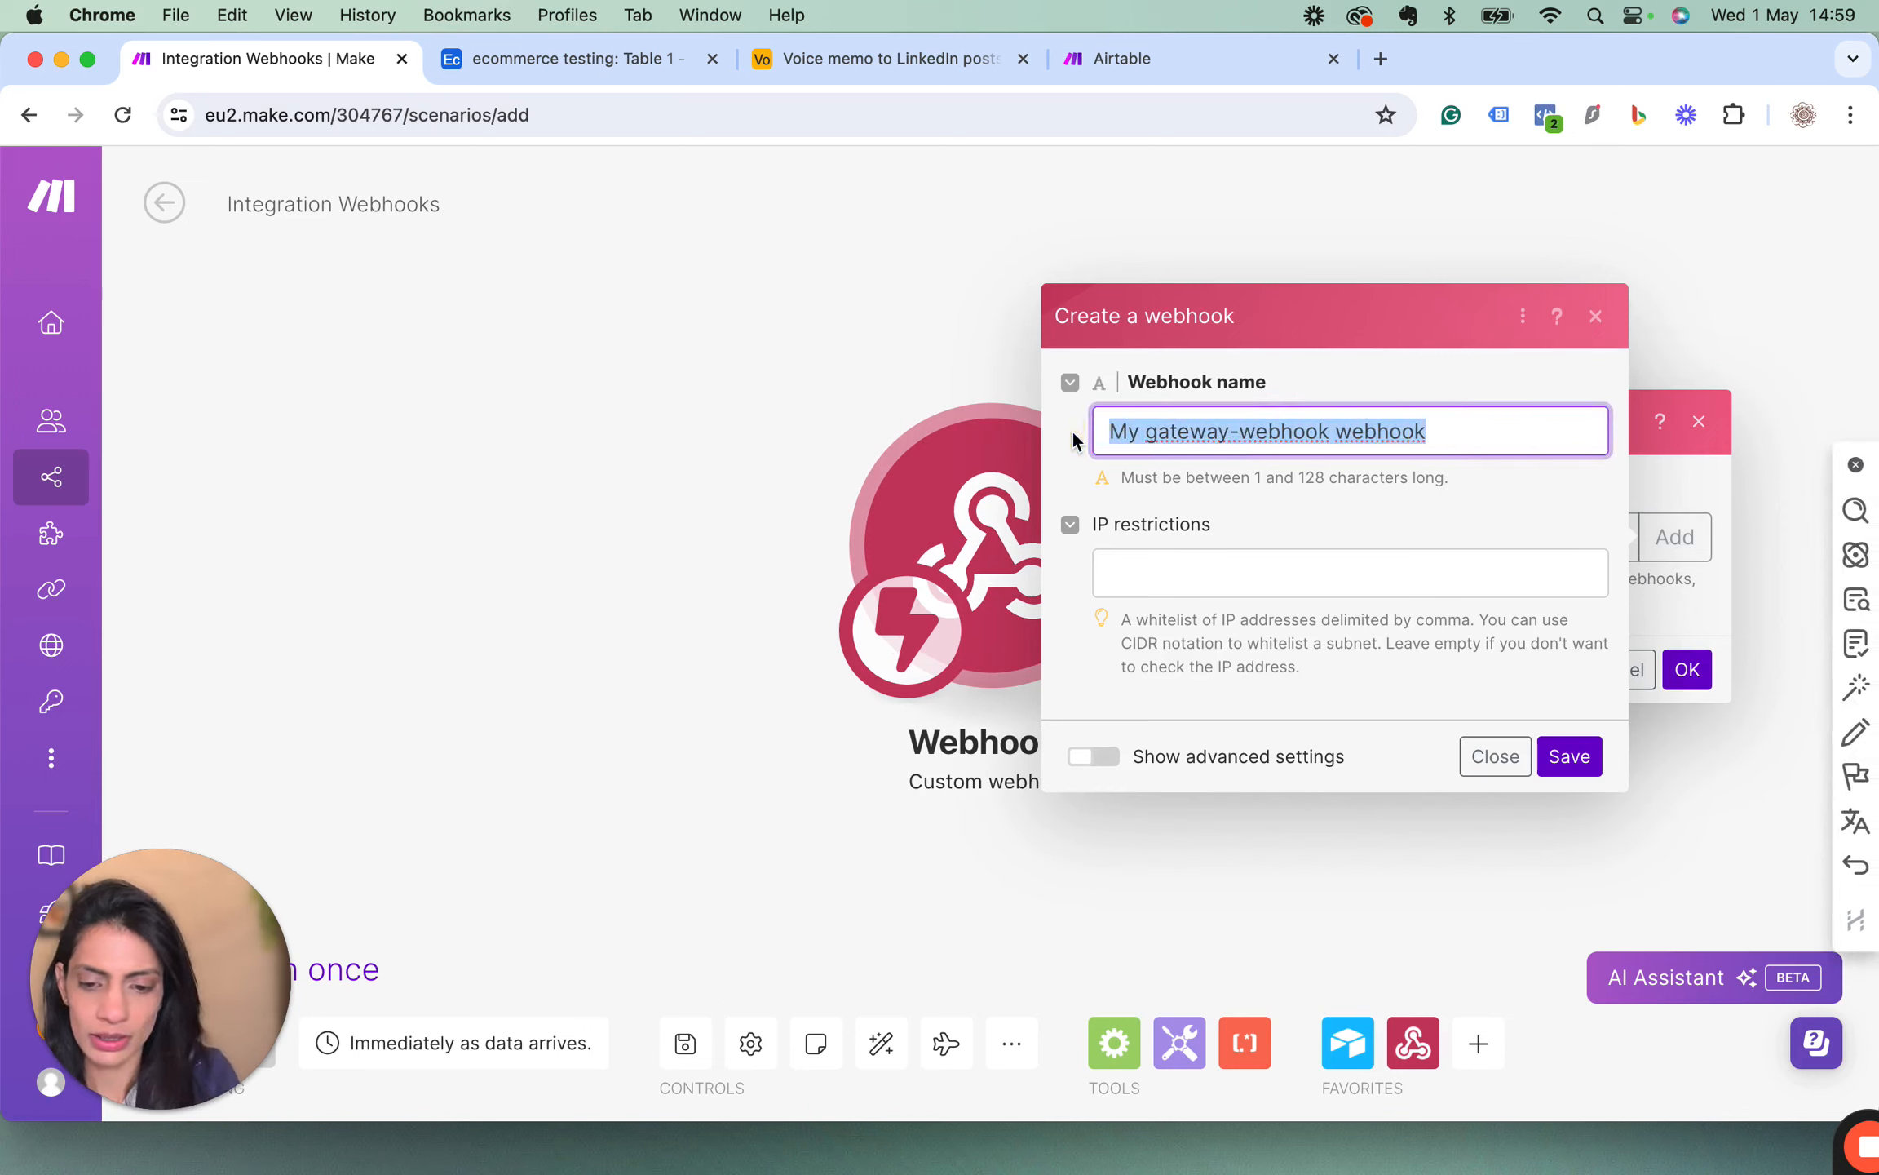
{"action": "type", "text": "YT WEBH"}
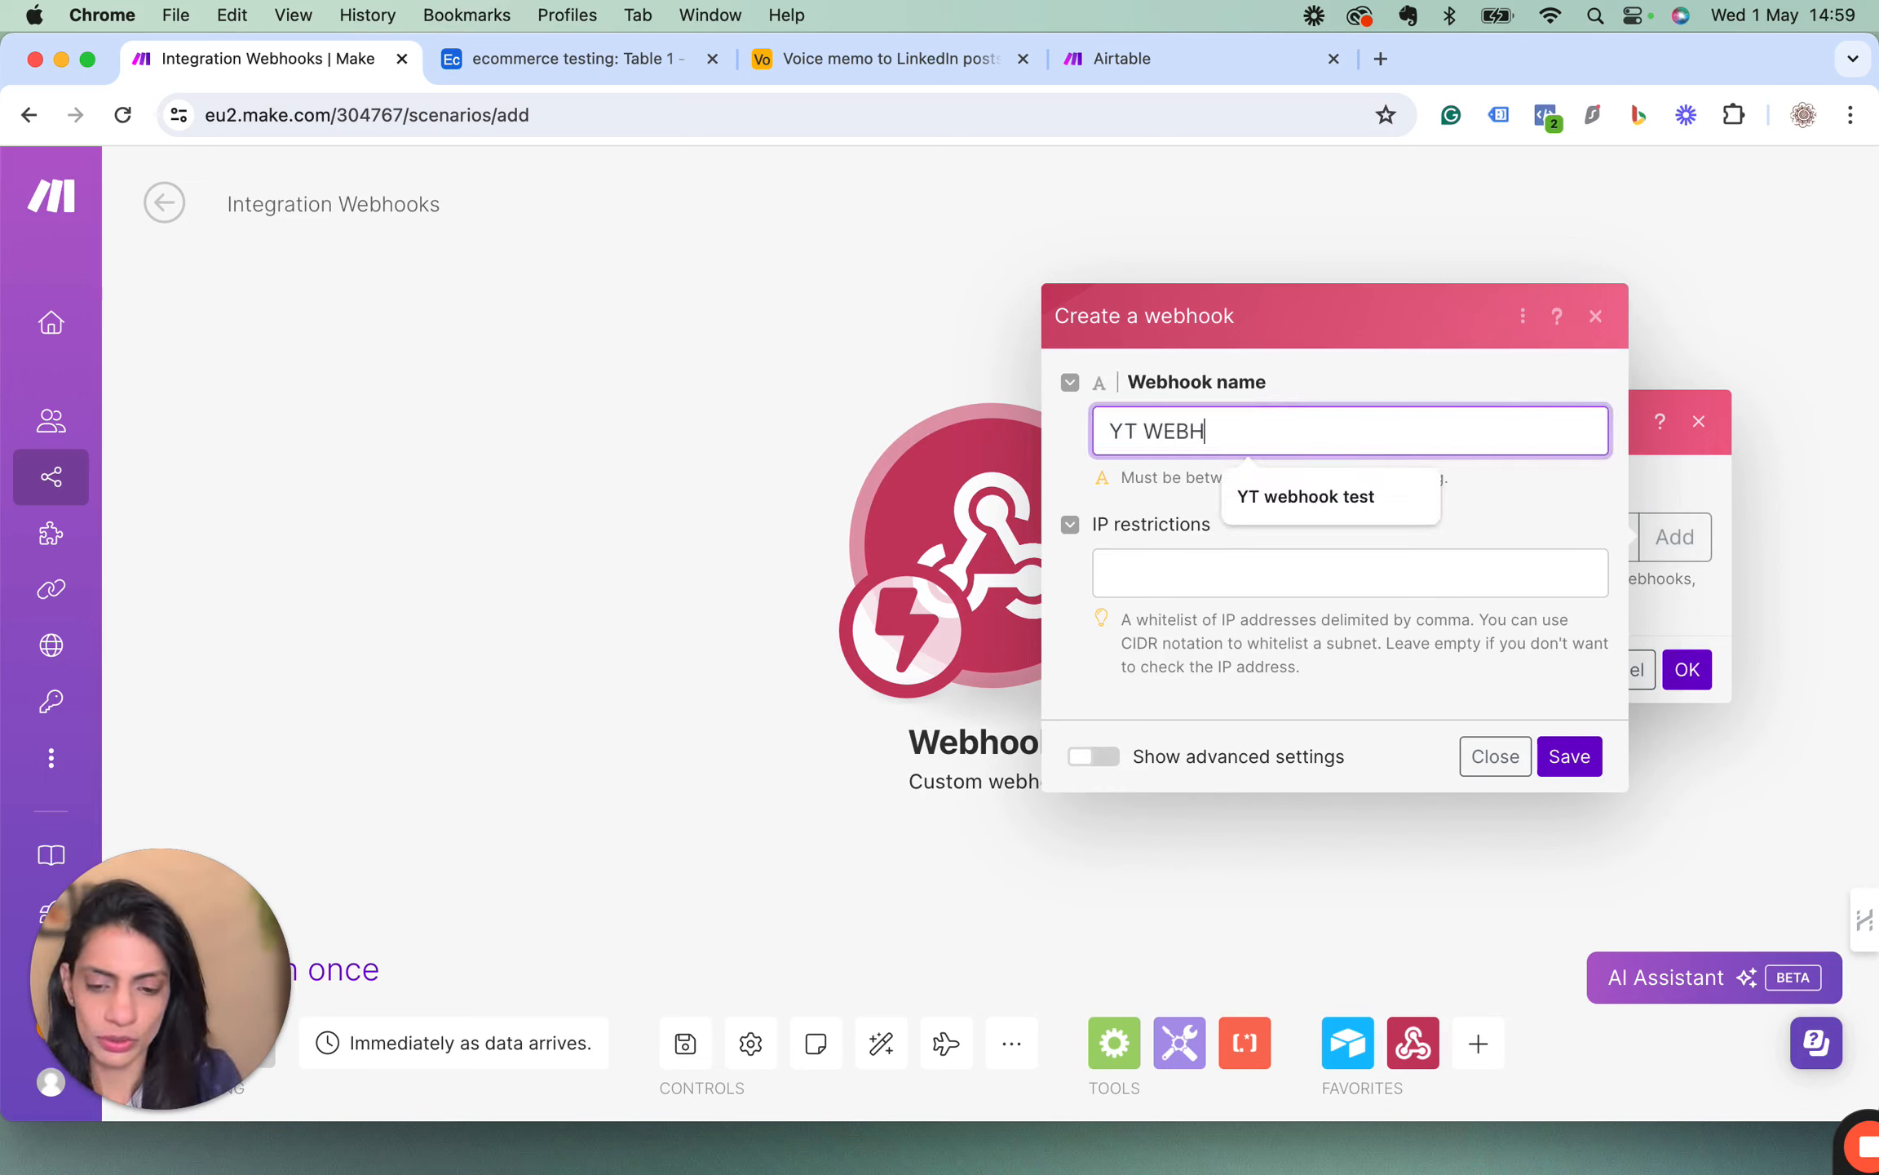
{"action": "type", "text": "OOK E"}
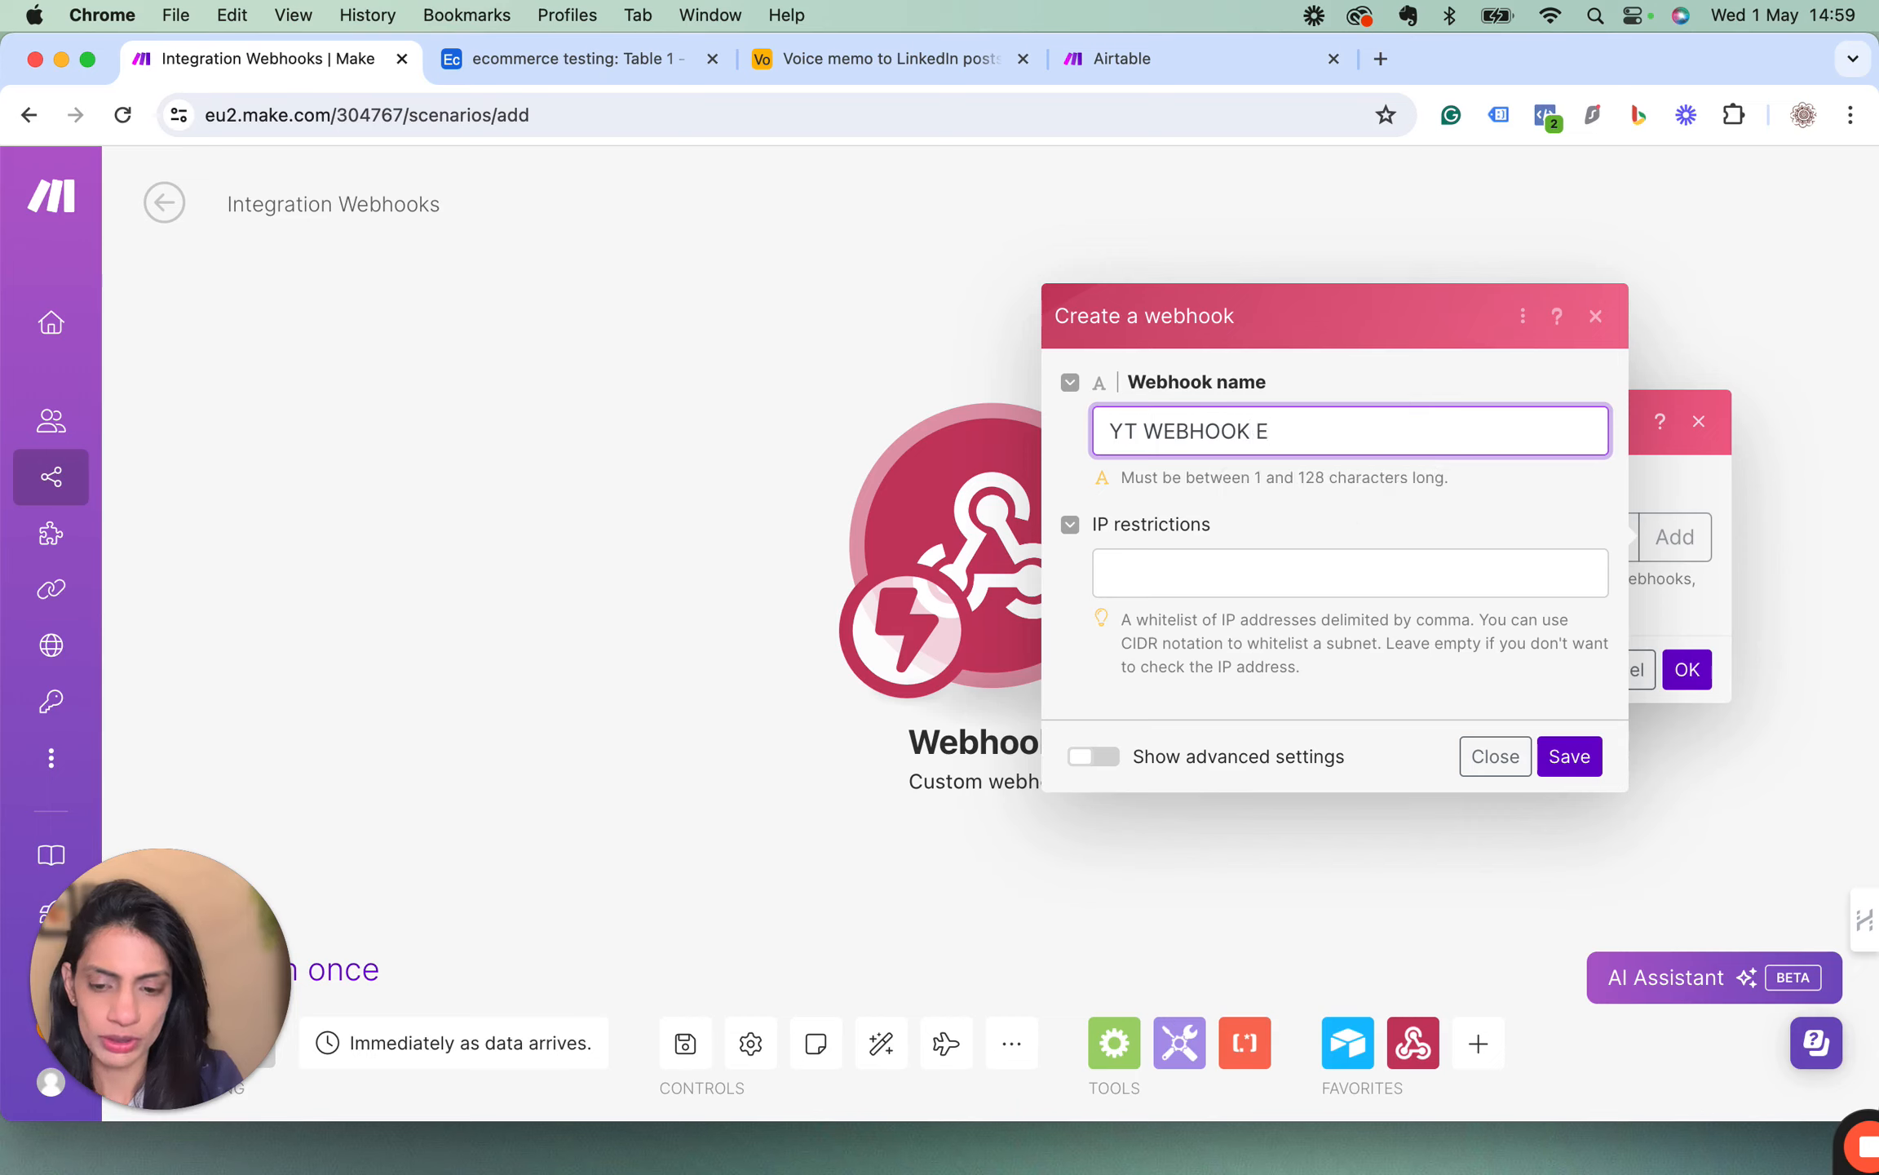
{"action": "key", "text": "BackSpace"}
{"action": "key", "text": "BackSpace"}
{"action": "key", "text": "BackSpace"}
{"action": "key", "text": "BackSpace"}
{"action": "key", "text": "BackSpace"}
{"action": "key", "text": "BackSpace"}
{"action": "key", "text": "BackSpace"}
{"action": "key", "text": "BackSpace"}
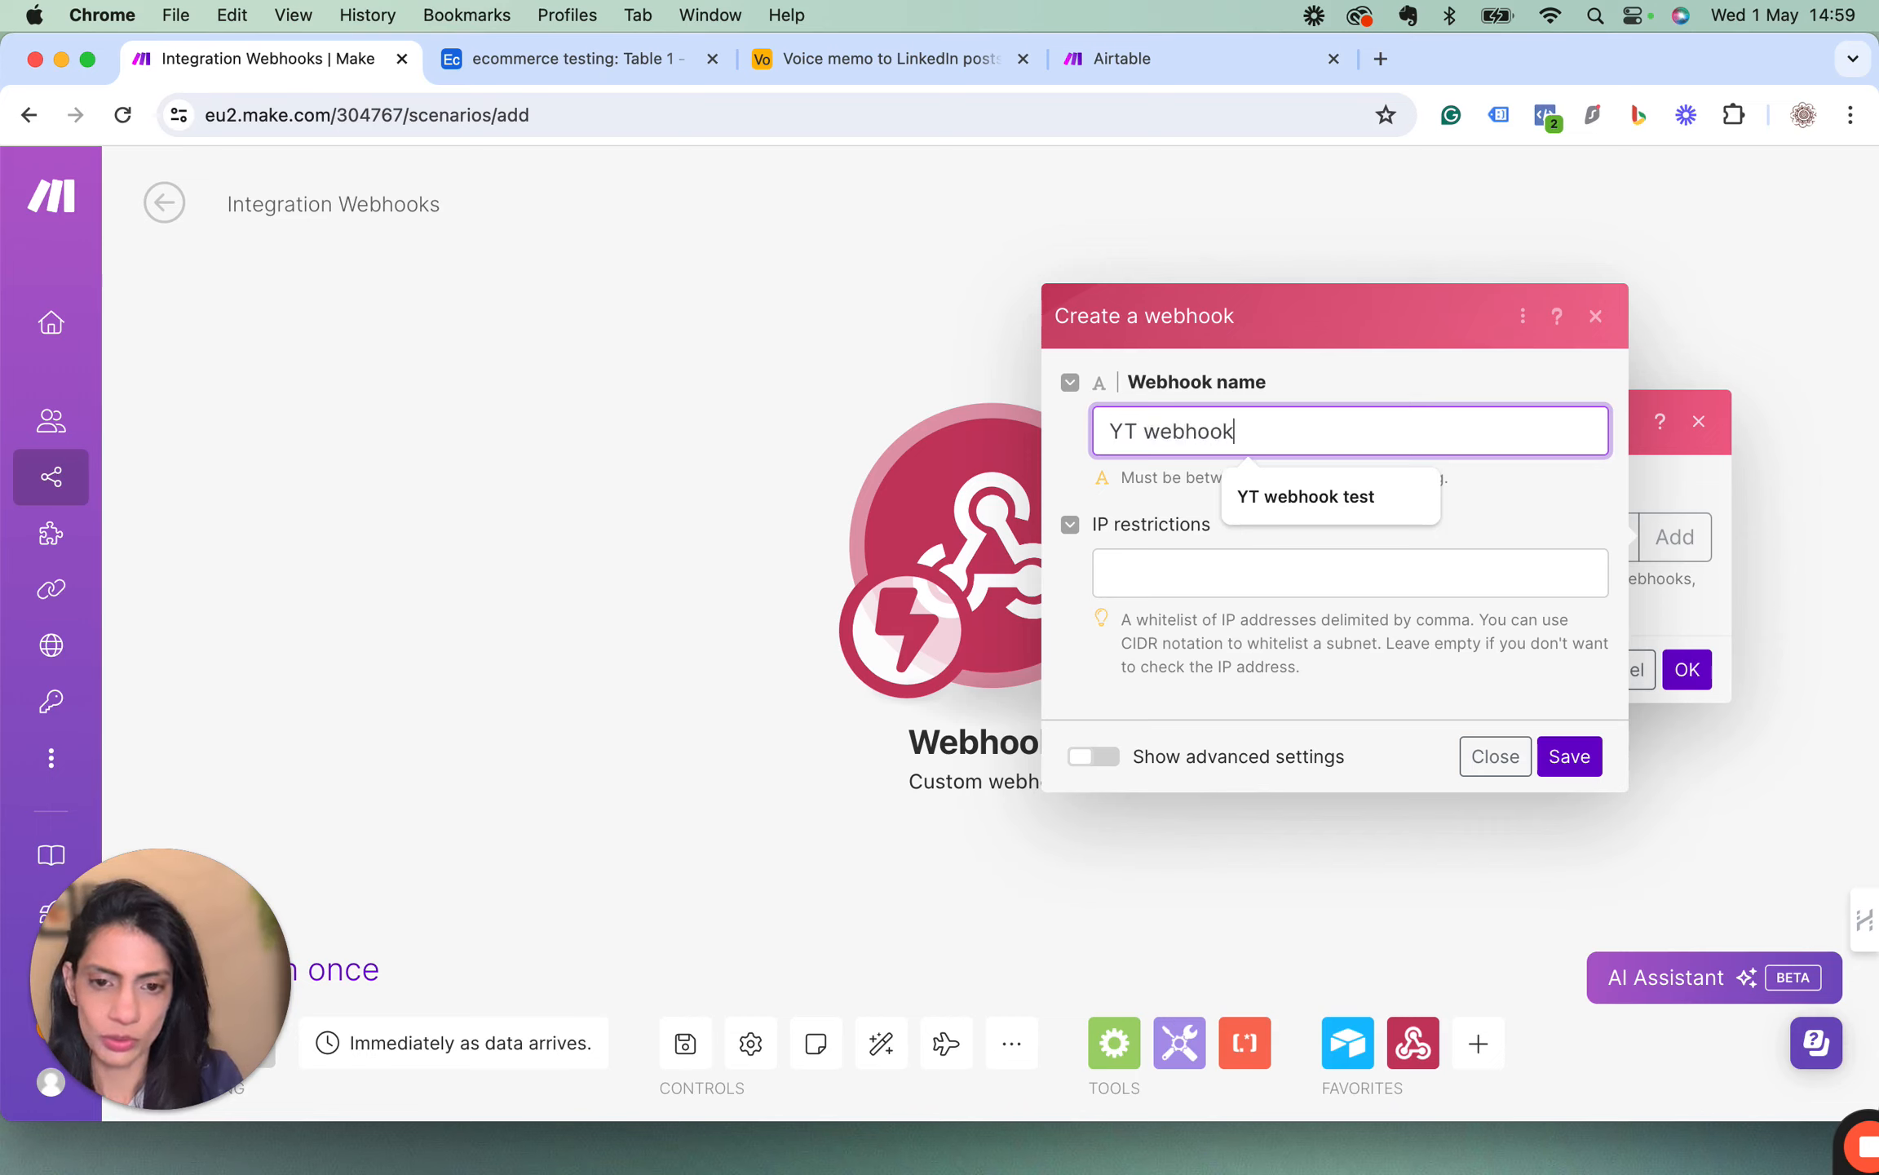
{"action": "type", "text": "example v1"}
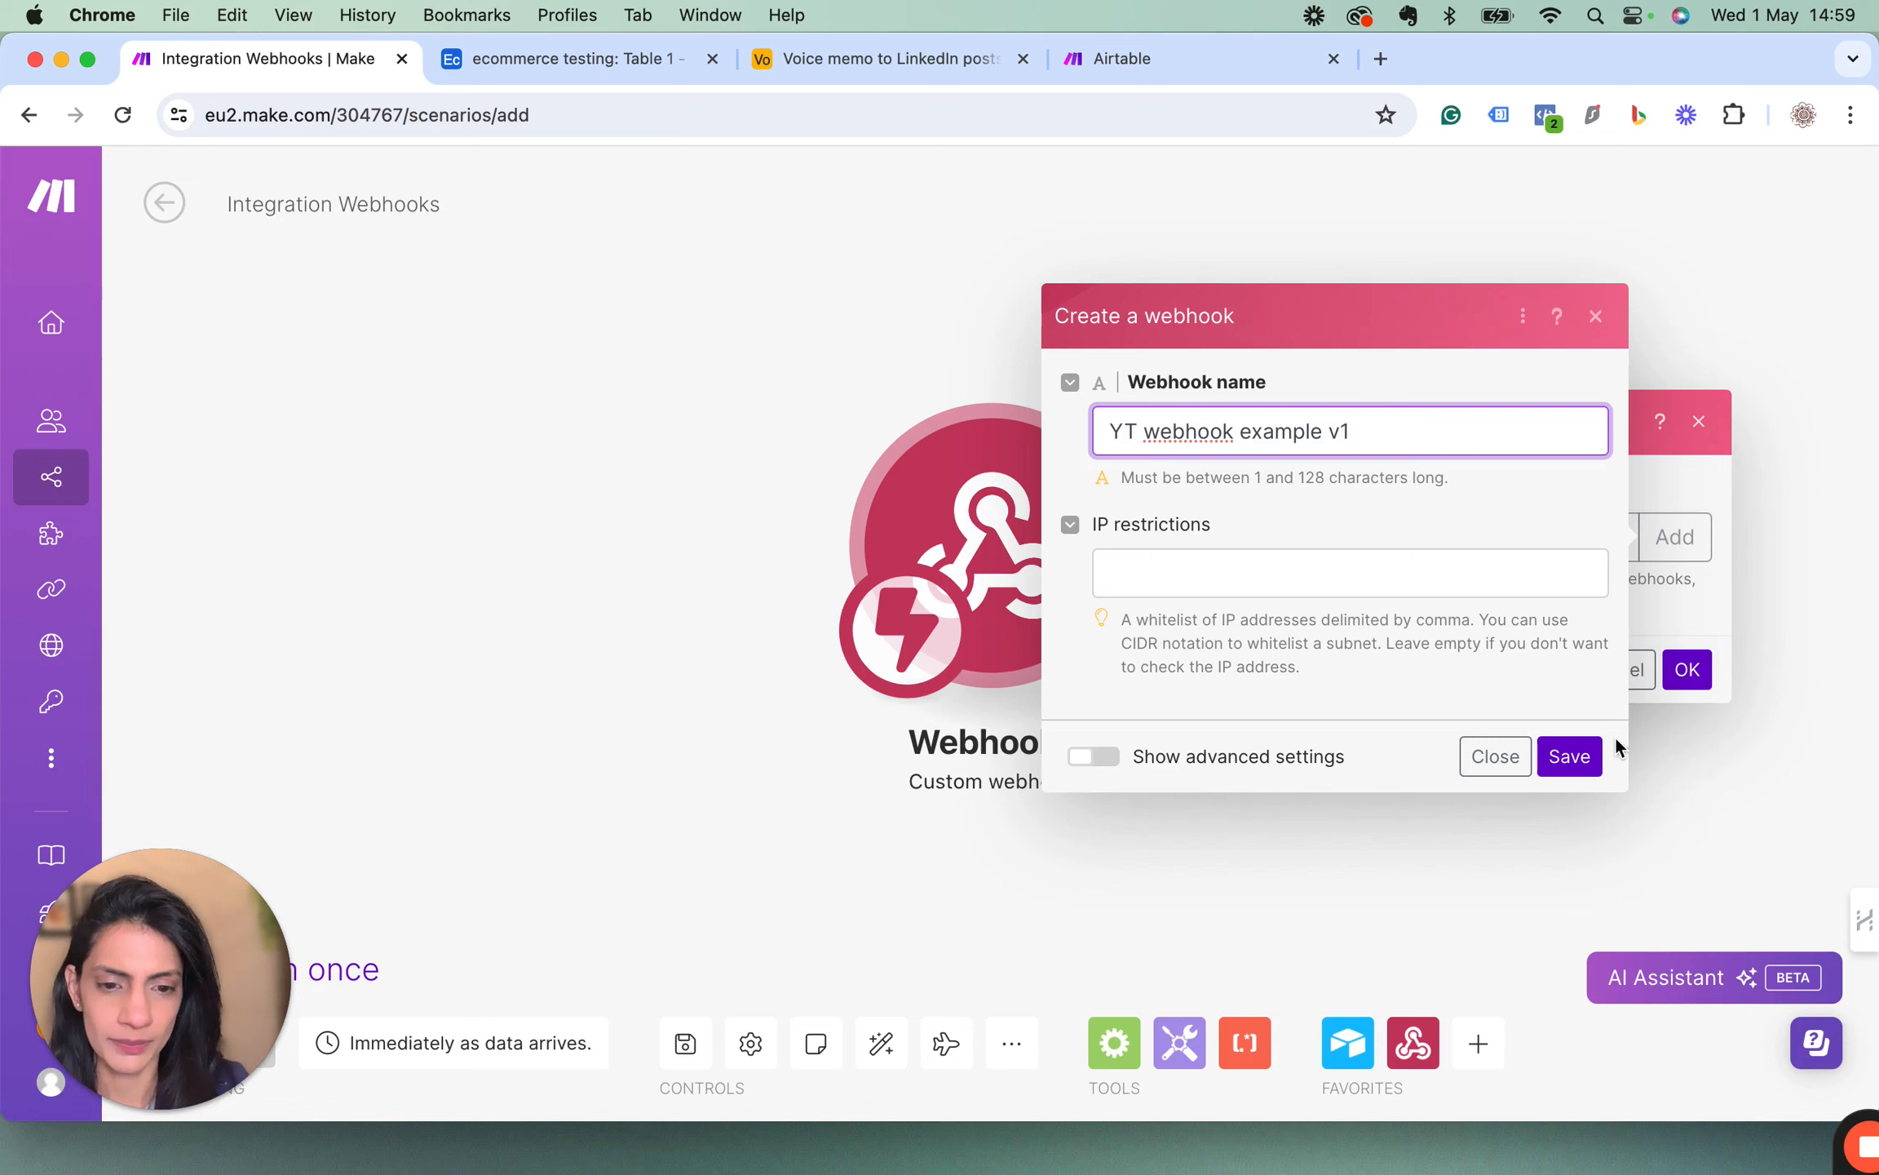
{"action": "left_click", "coordinate": [1589, 760]}
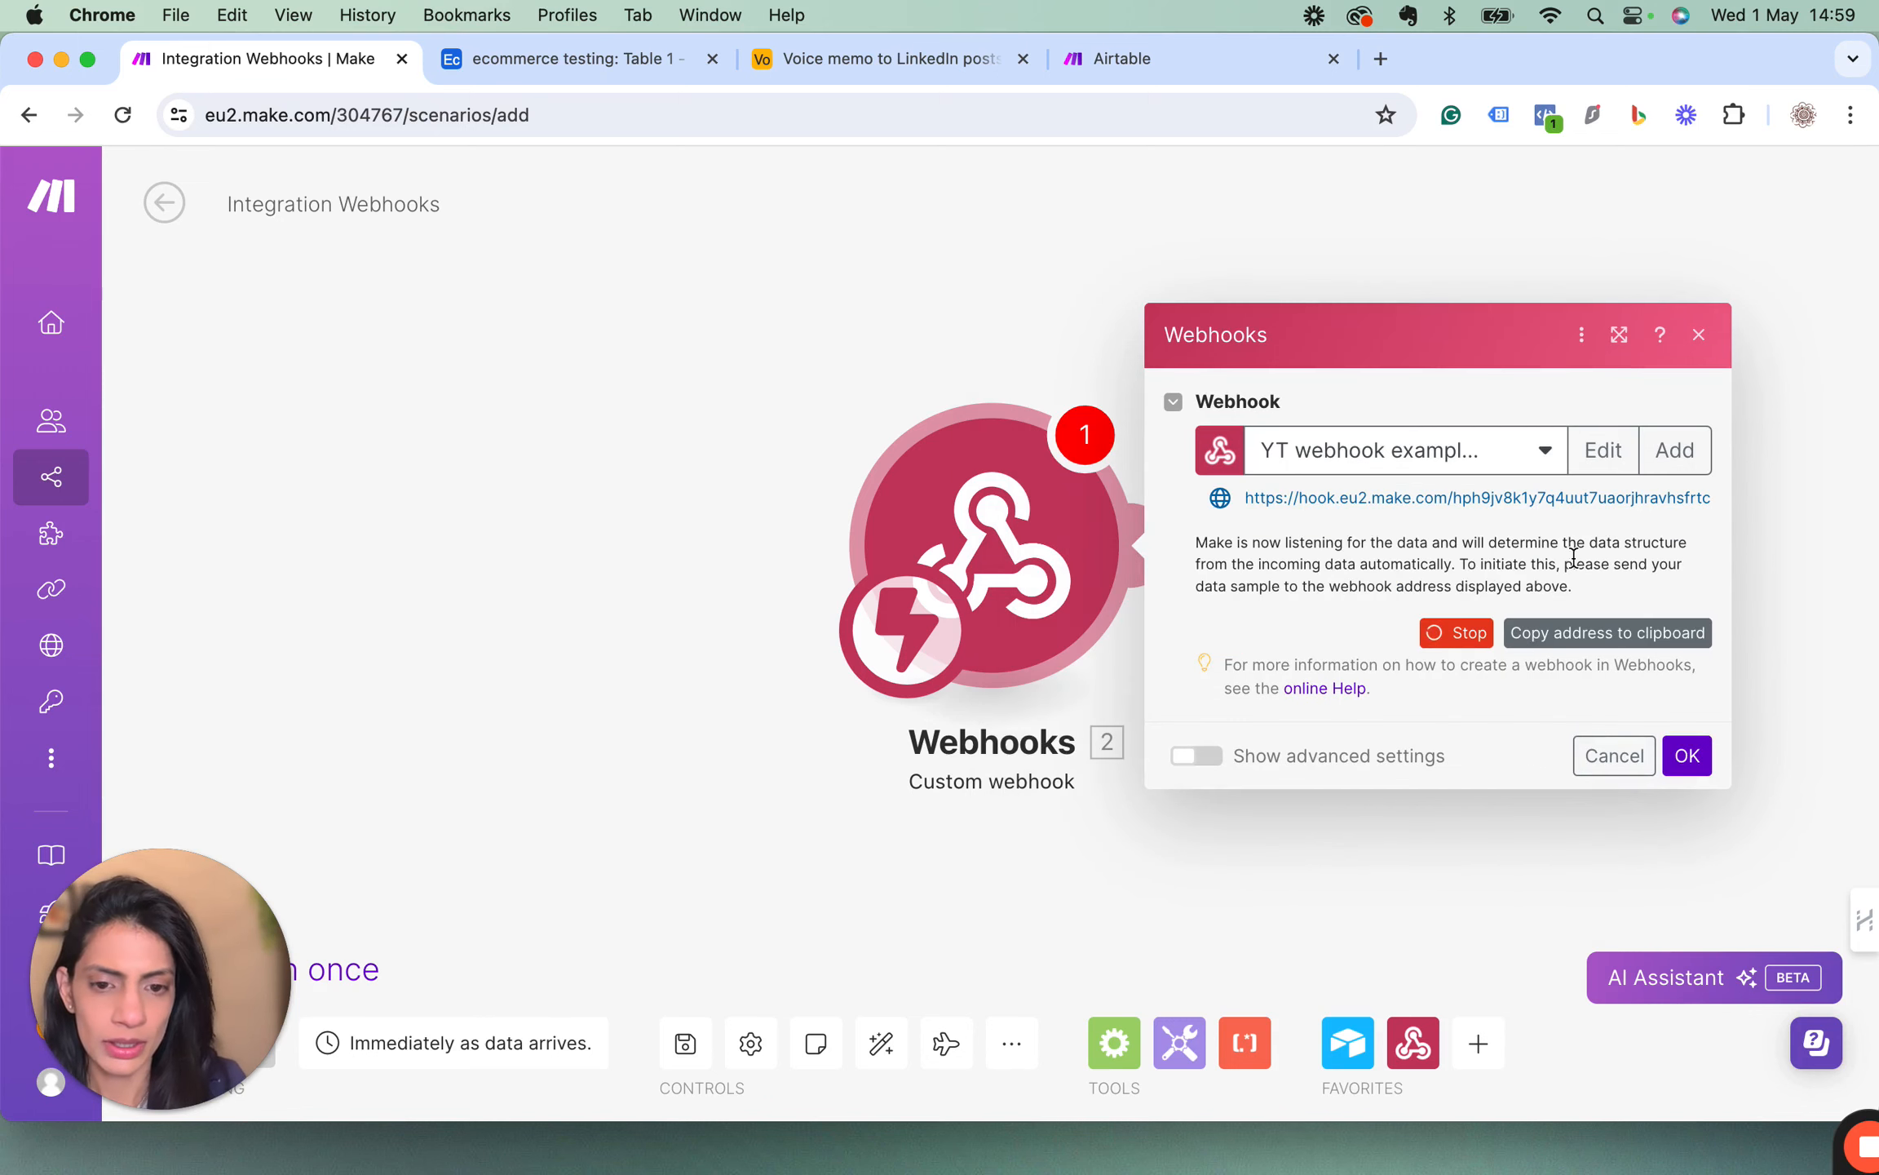
Copy the webhook address and paste it between the quotes of the Airtable button's URL formula, adding "?record_ID=" after the address.
{"action": "left_click", "coordinate": [1552, 633]}
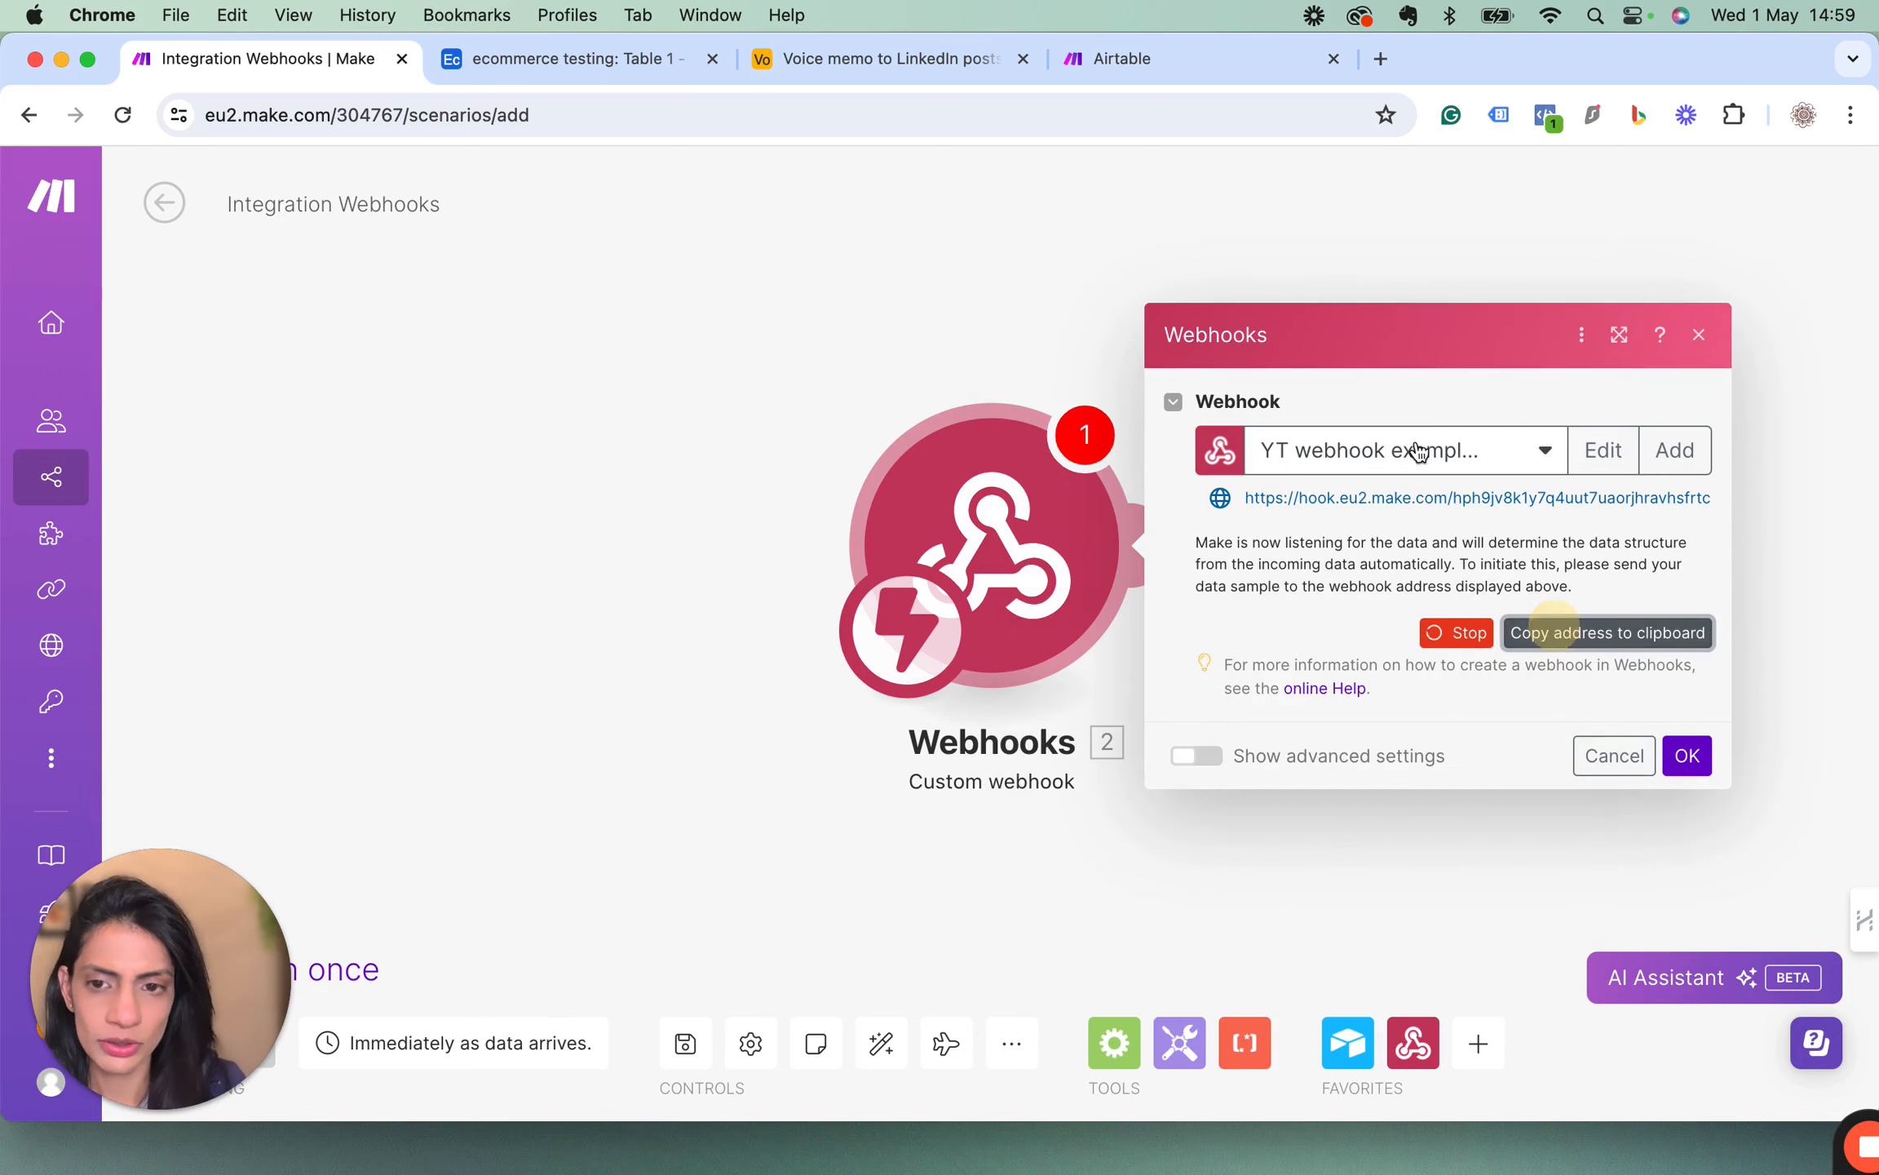
{"action": "left_click", "coordinate": [624, 65]}
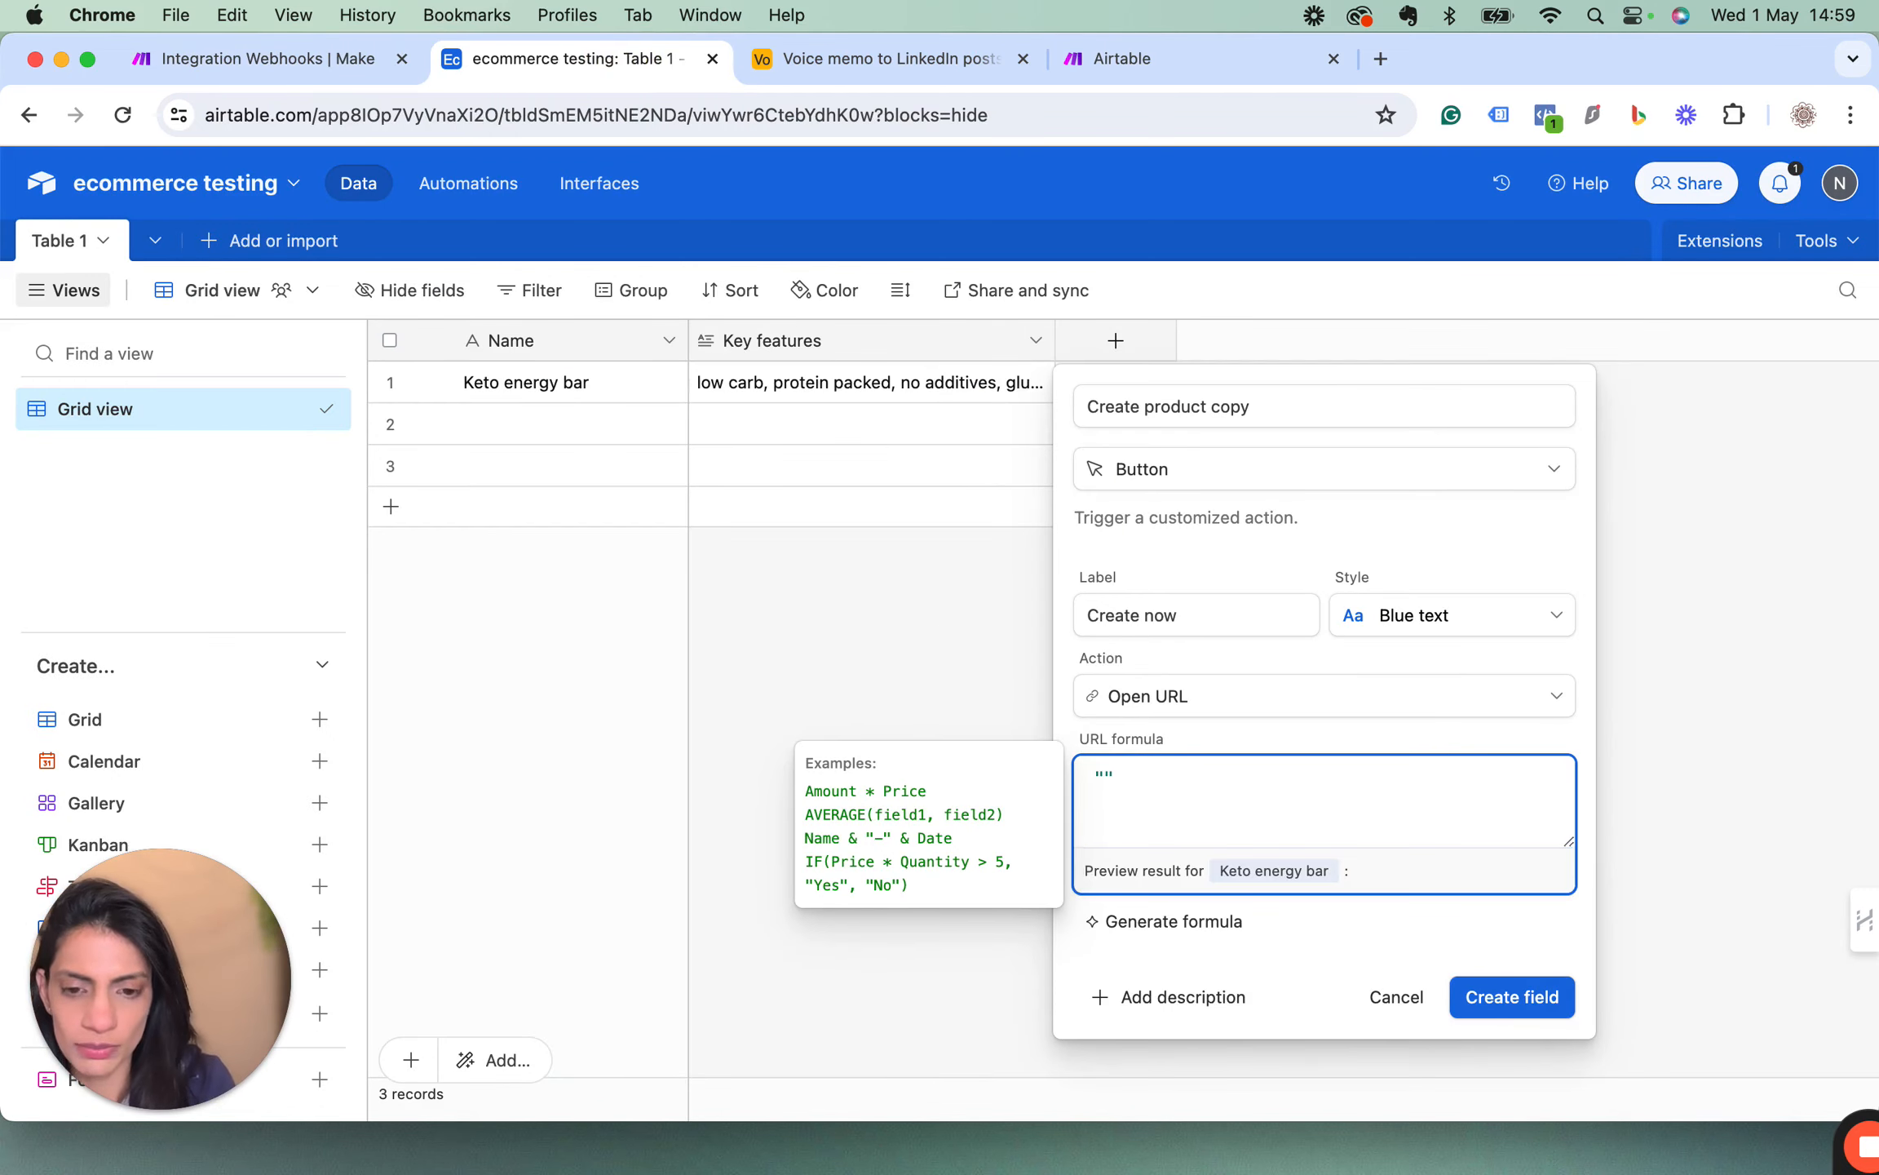
{"action": "key", "text": "super+v"}
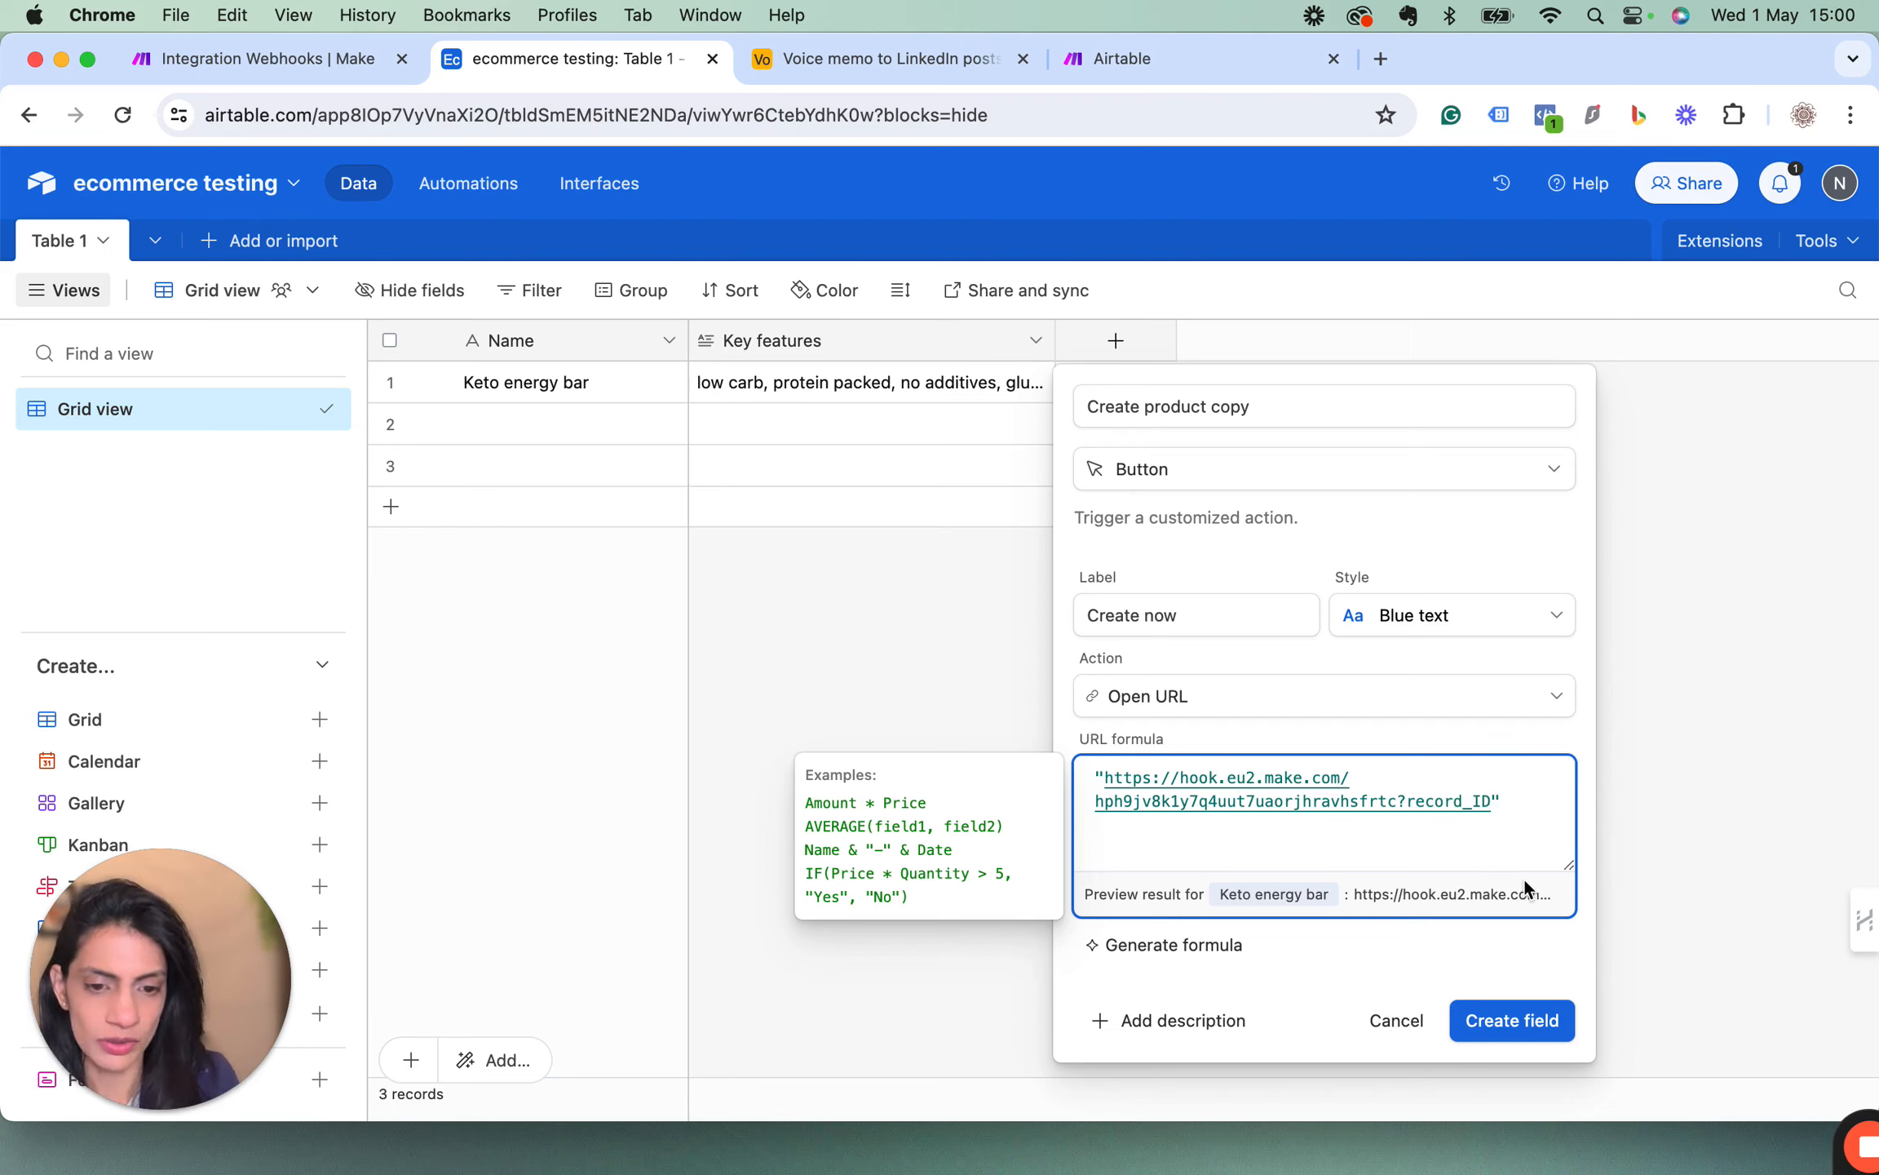
{"action": "type", "text": "?"}
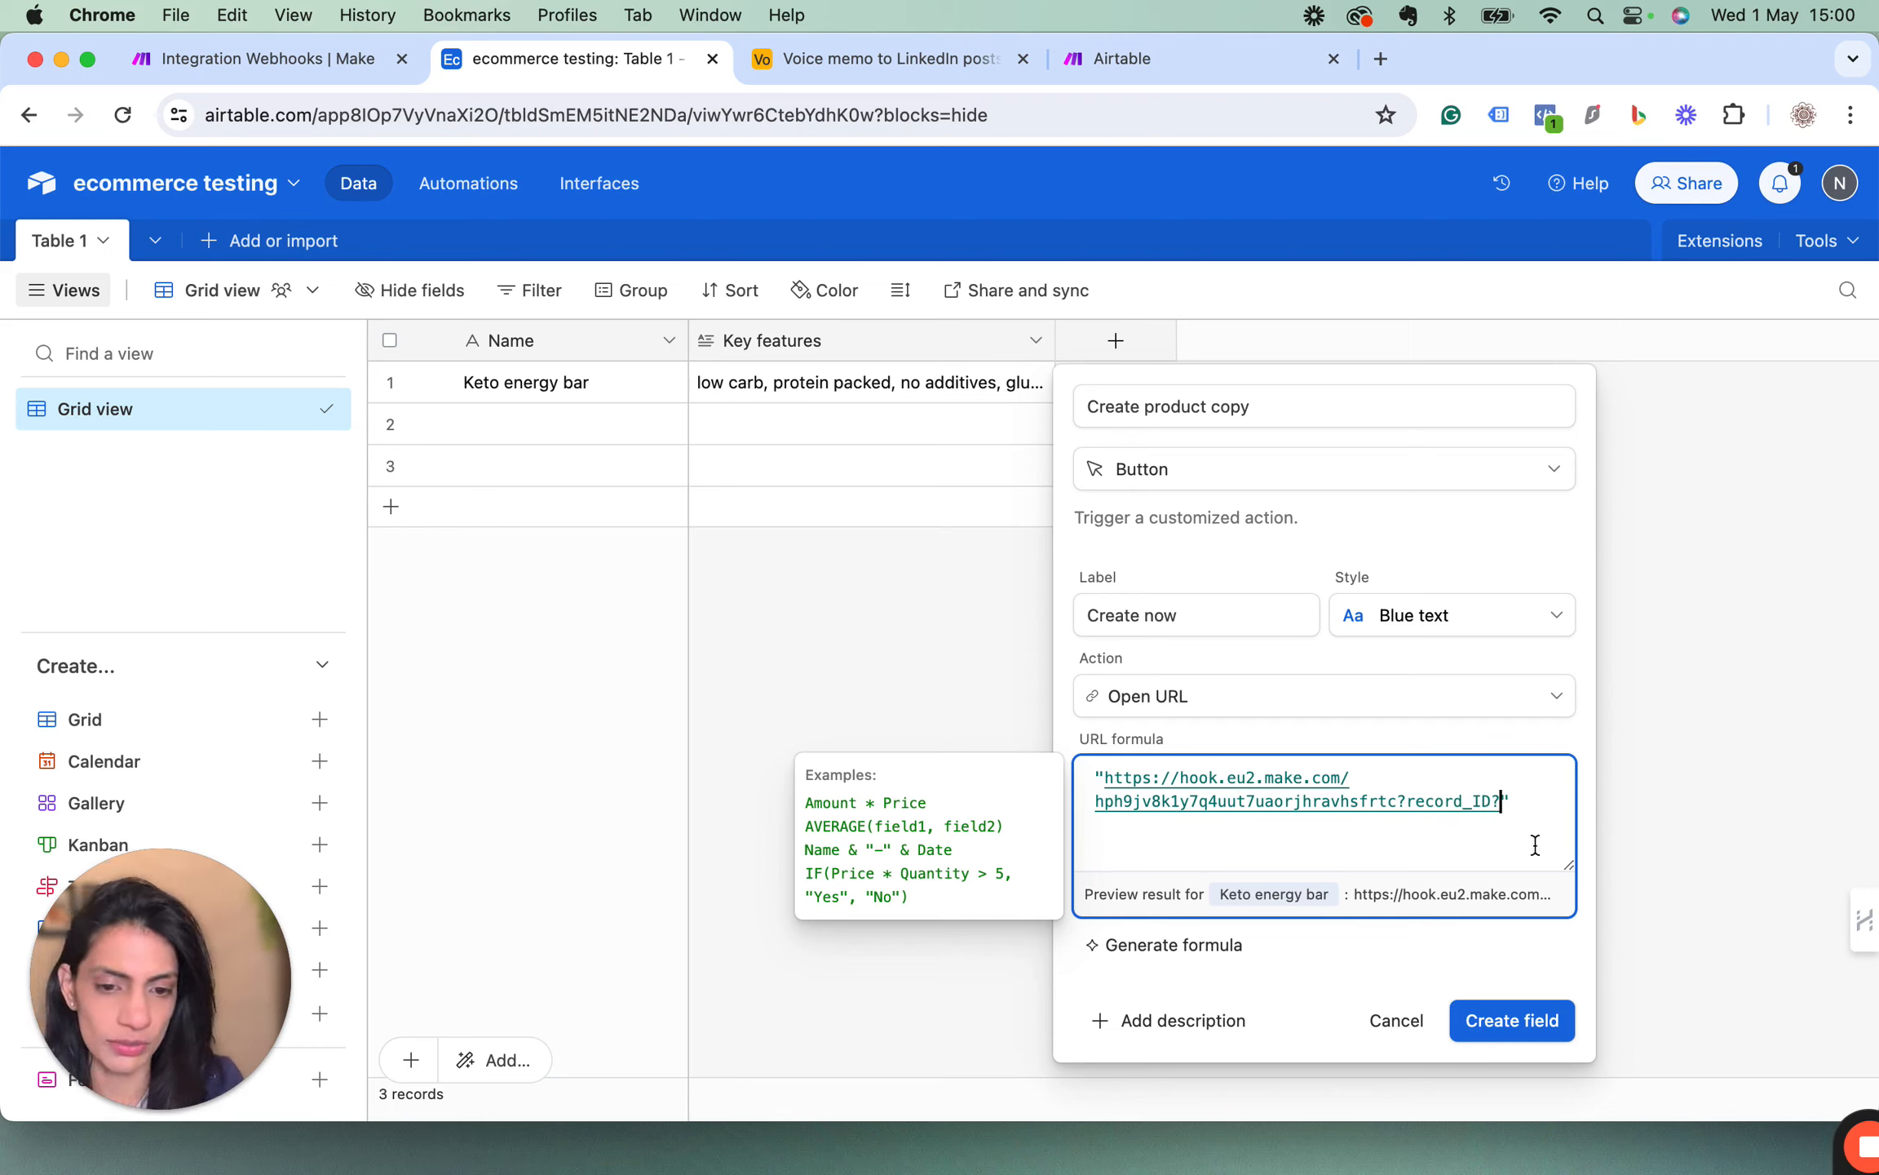
{"action": "key", "text": "BackSpace"}
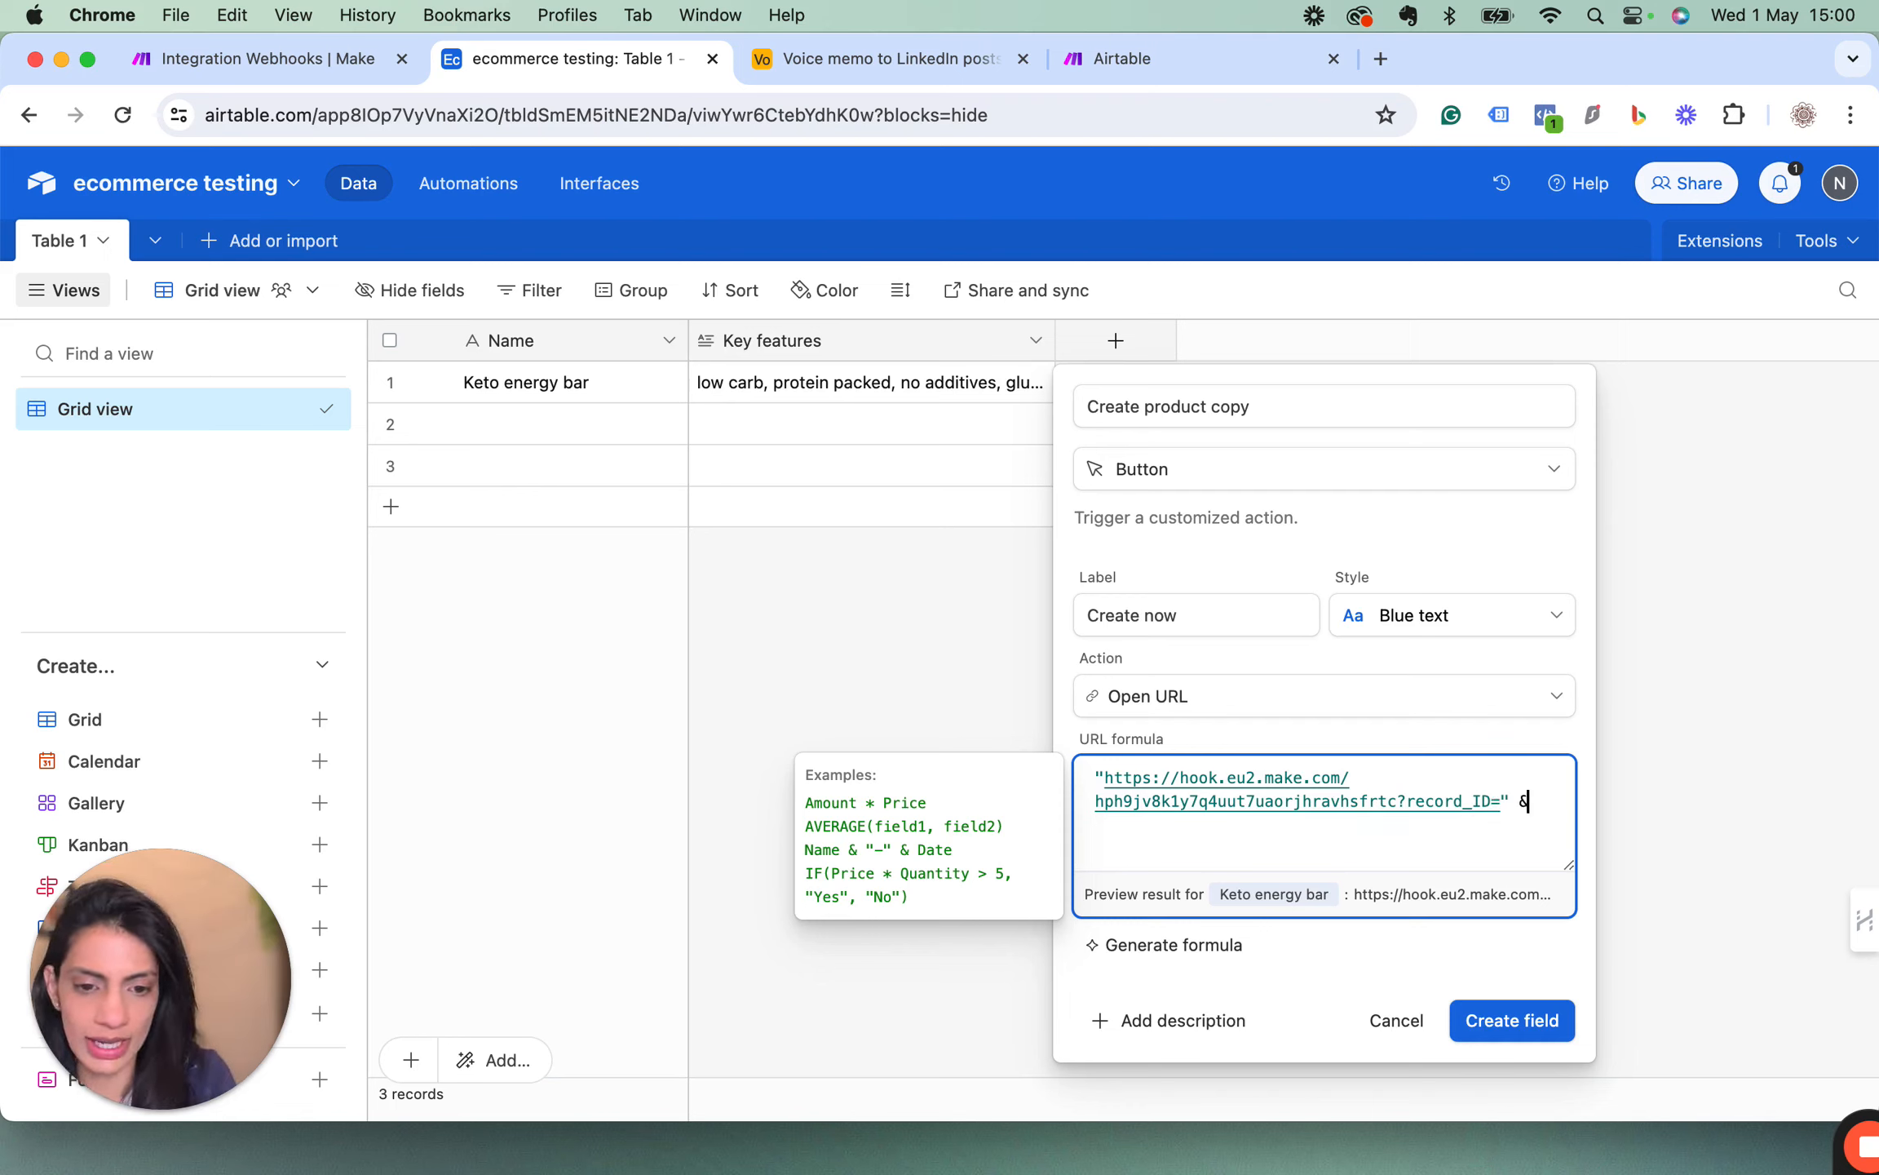
Complete the URL formula by joining RECORD_ID() to the address with &, and create the button field.
{"action": "type", "text": "reco"}
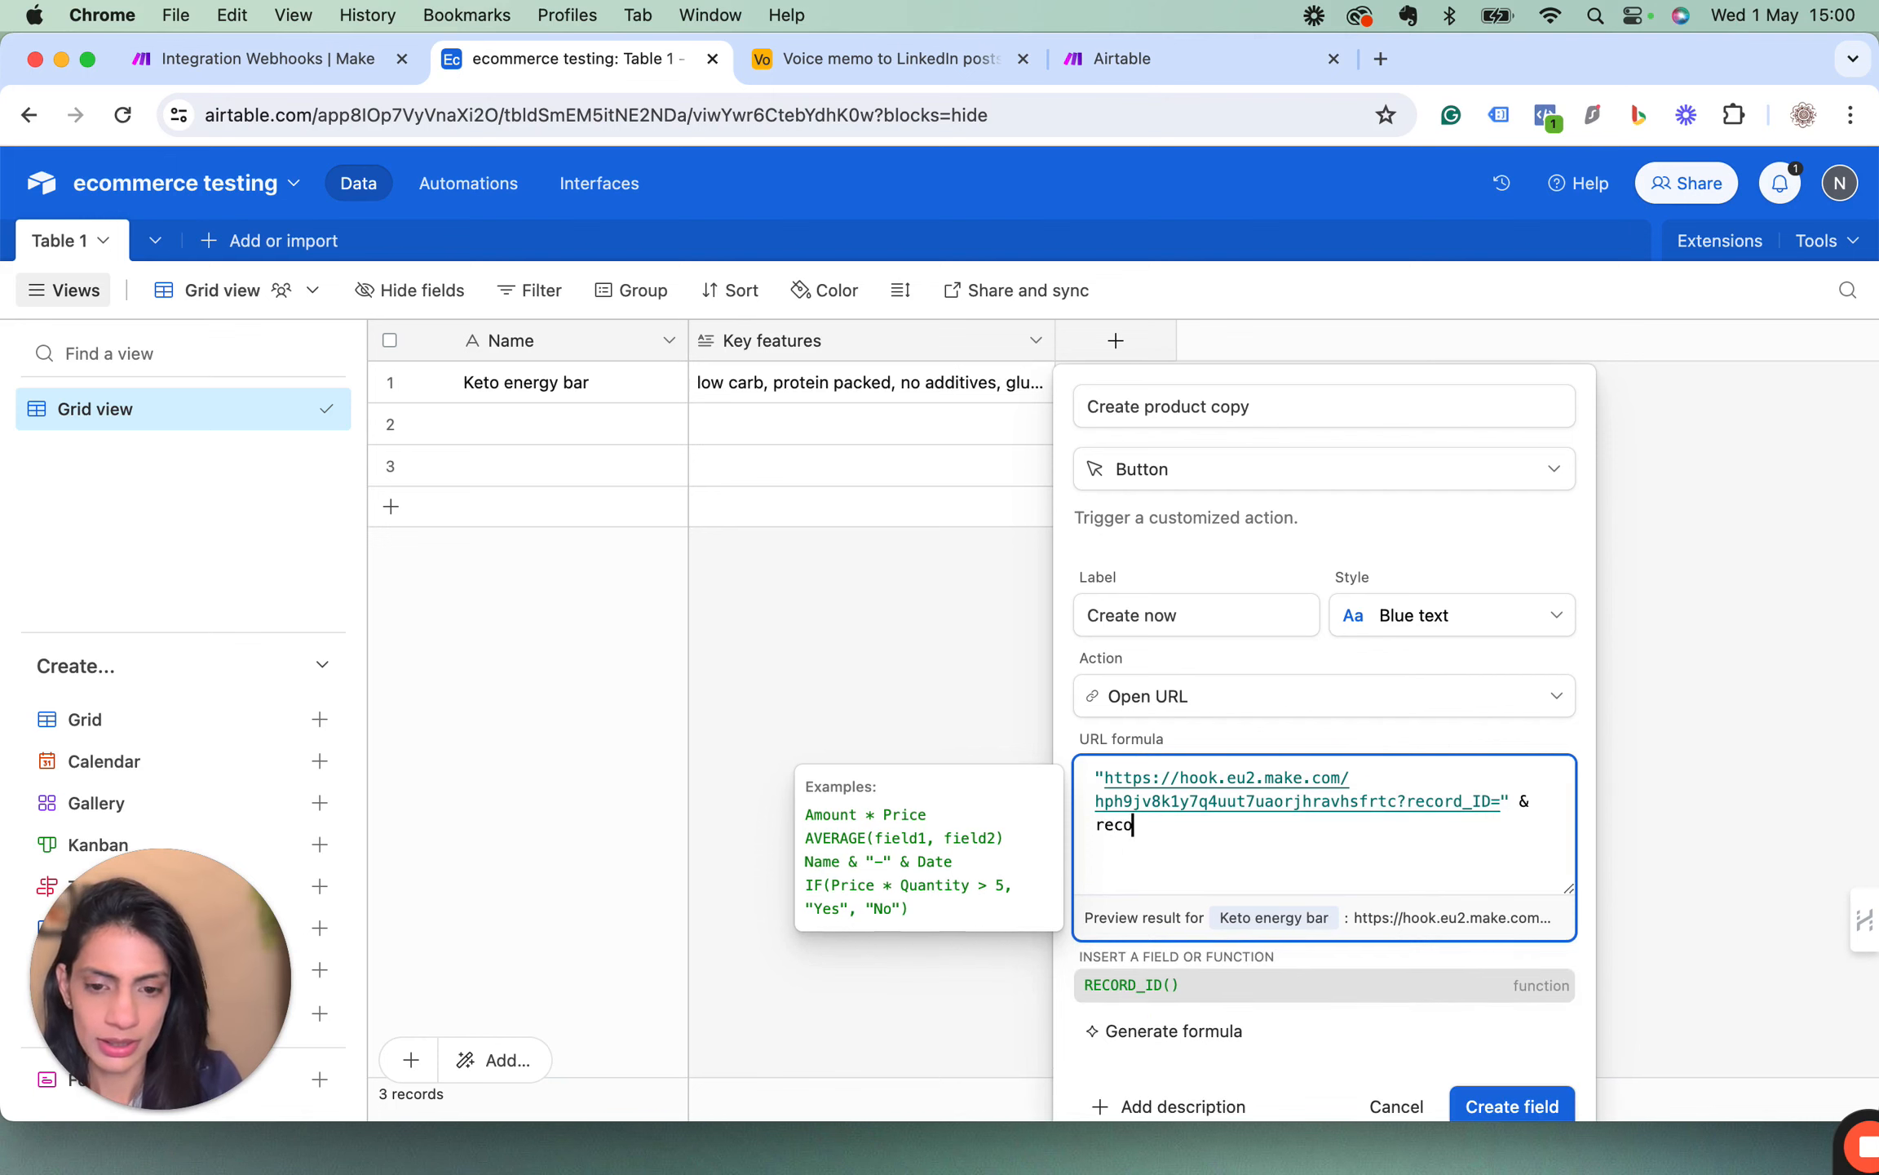
{"action": "key", "text": "BackSpace"}
{"action": "key", "text": "BackSpace"}
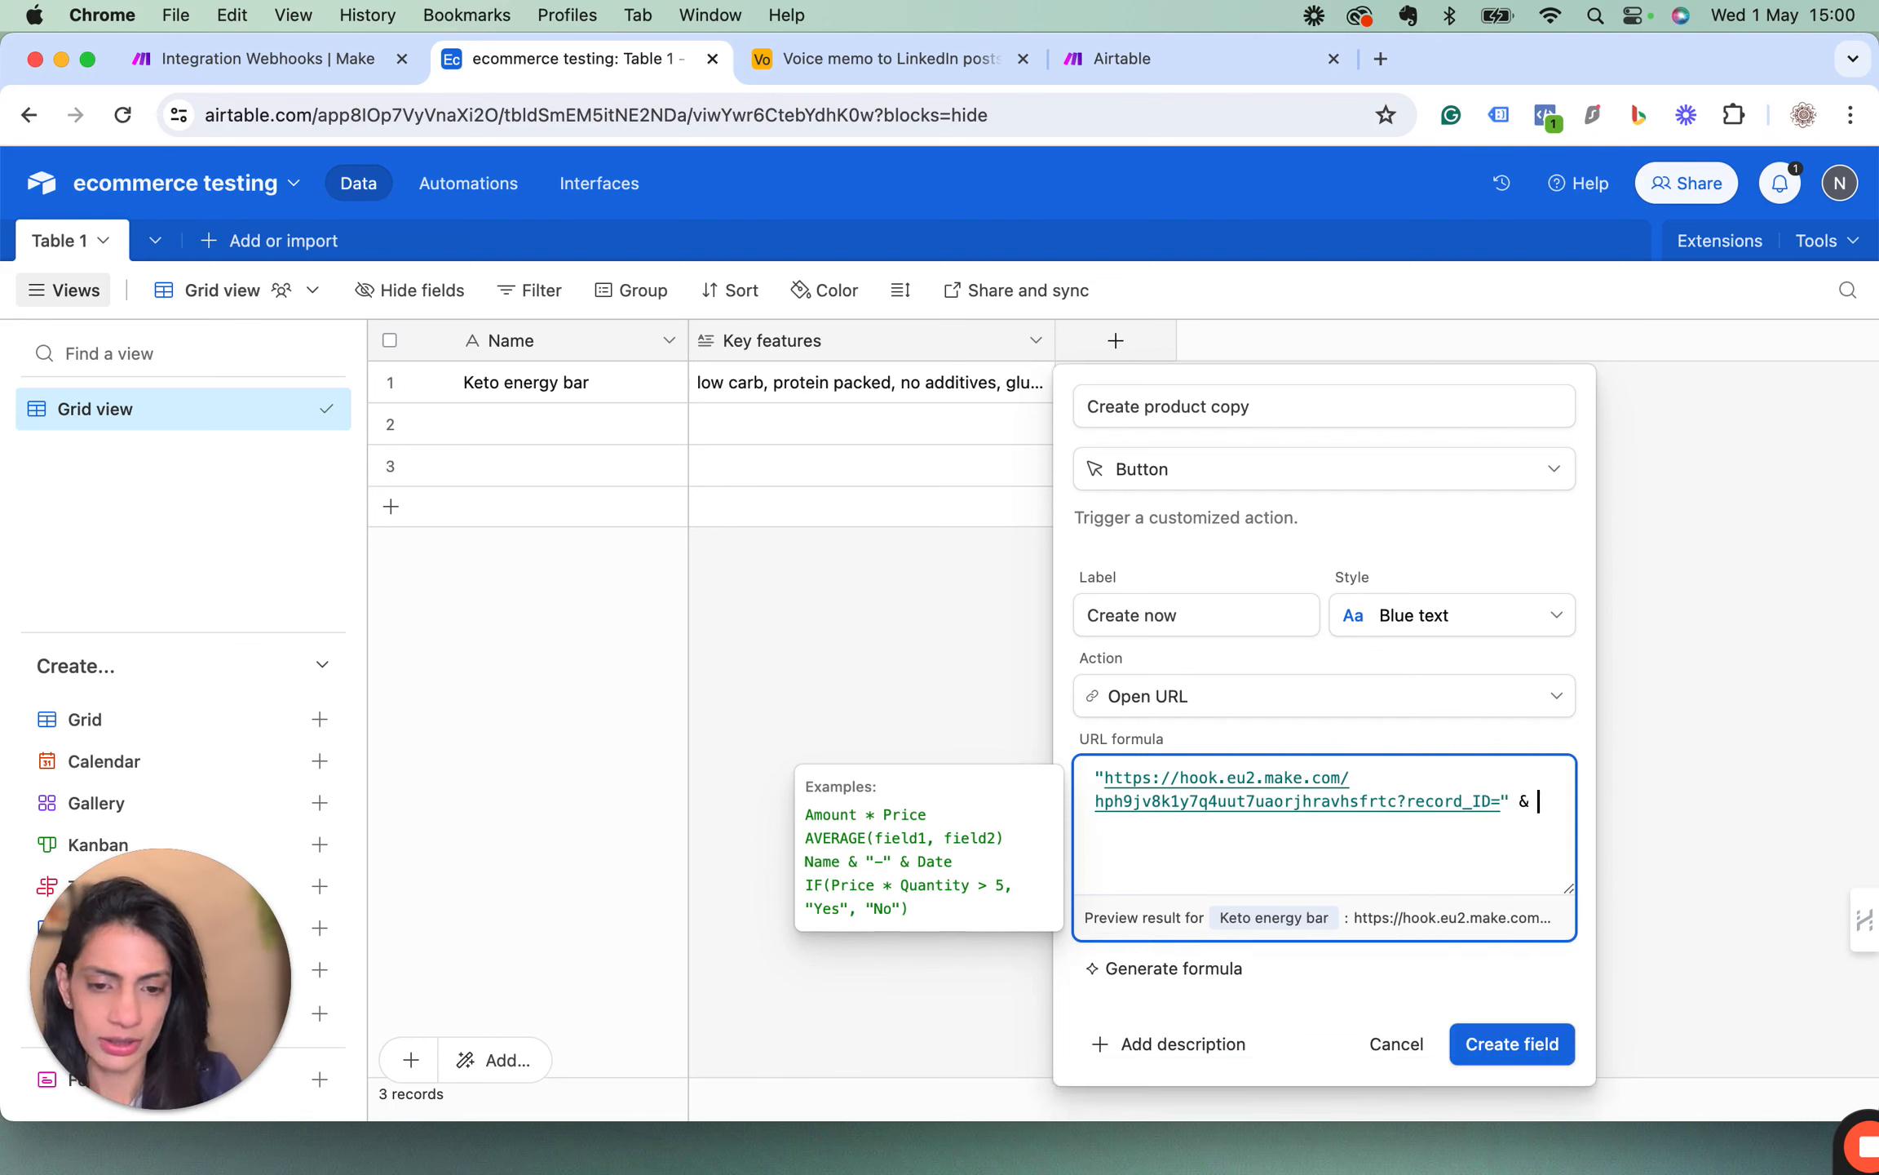
{"action": "type", "text": "REC"}
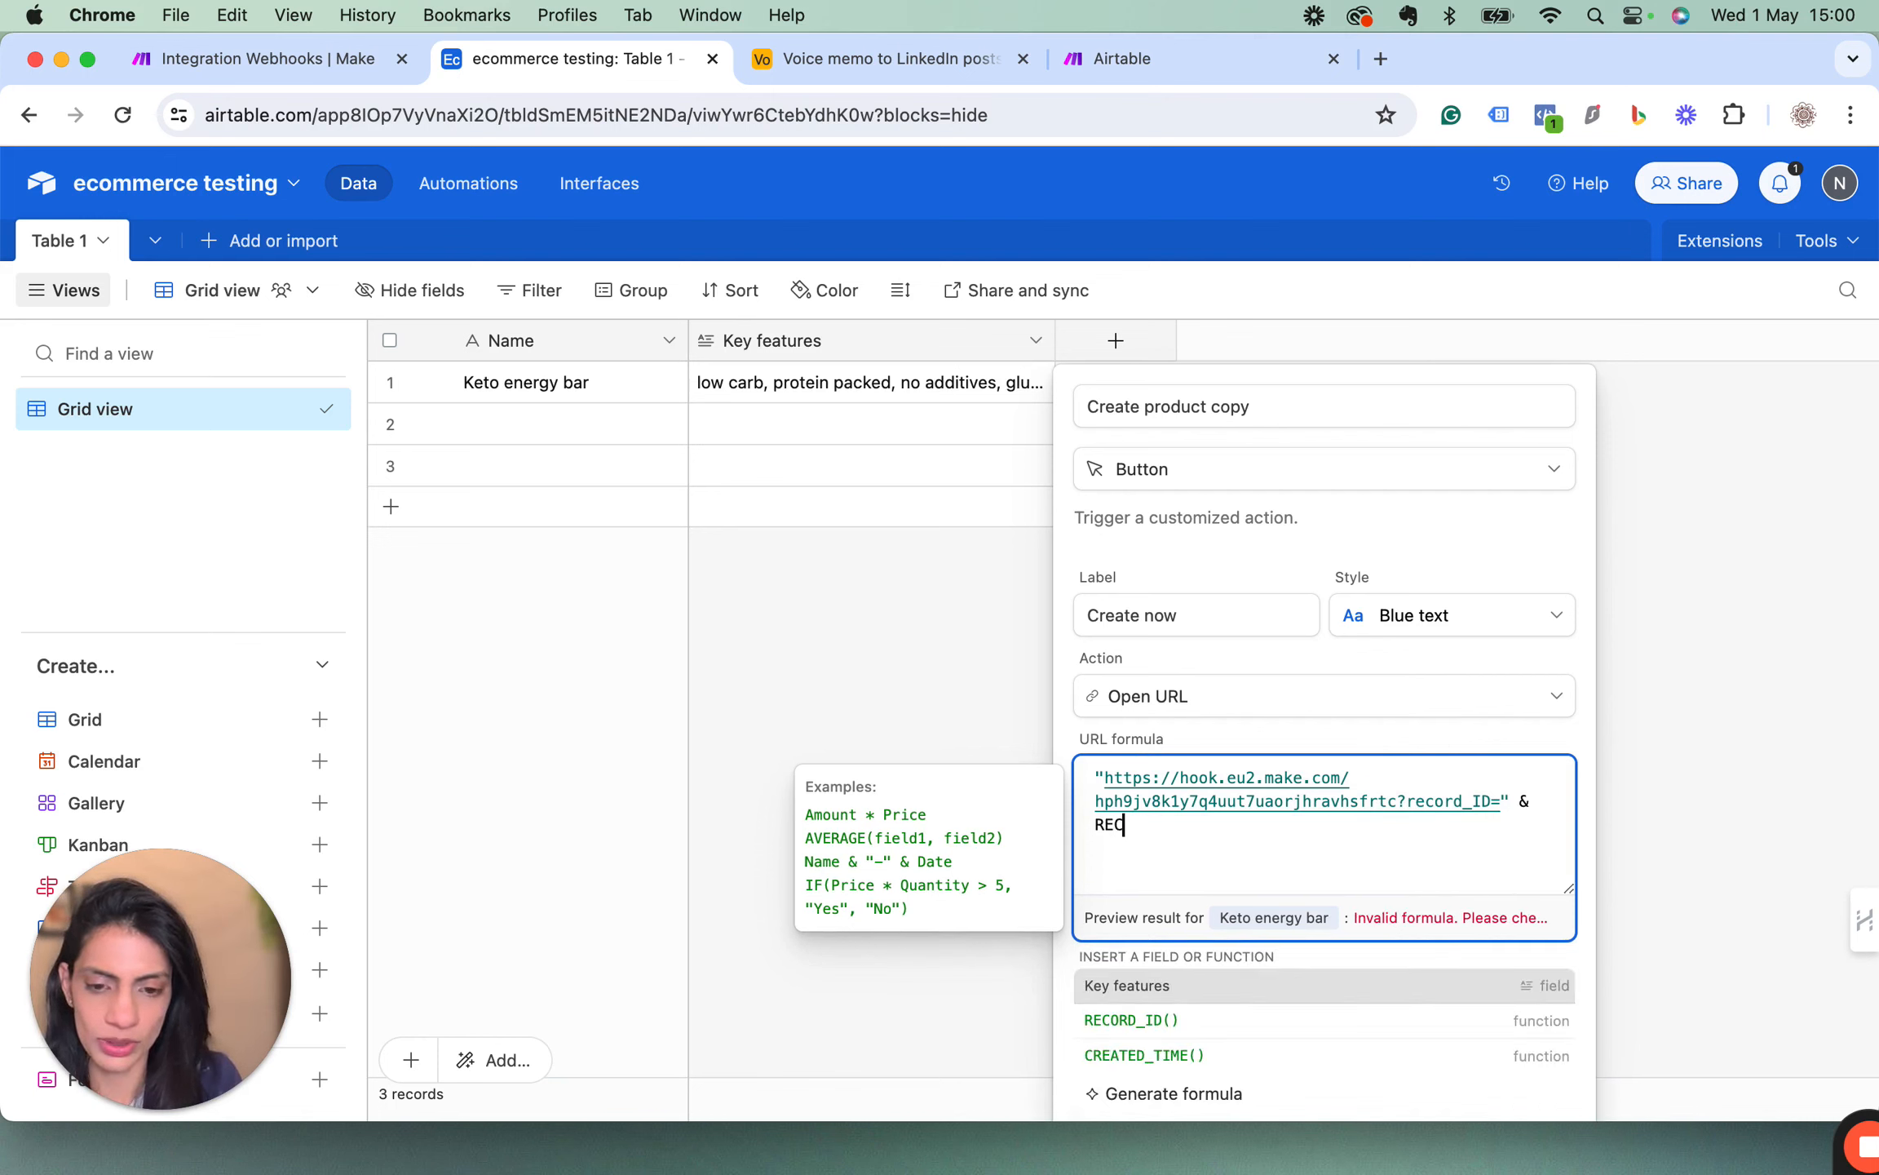
{"action": "type", "text": "ORD"}
{"action": "left_click", "coordinate": [1141, 988]}
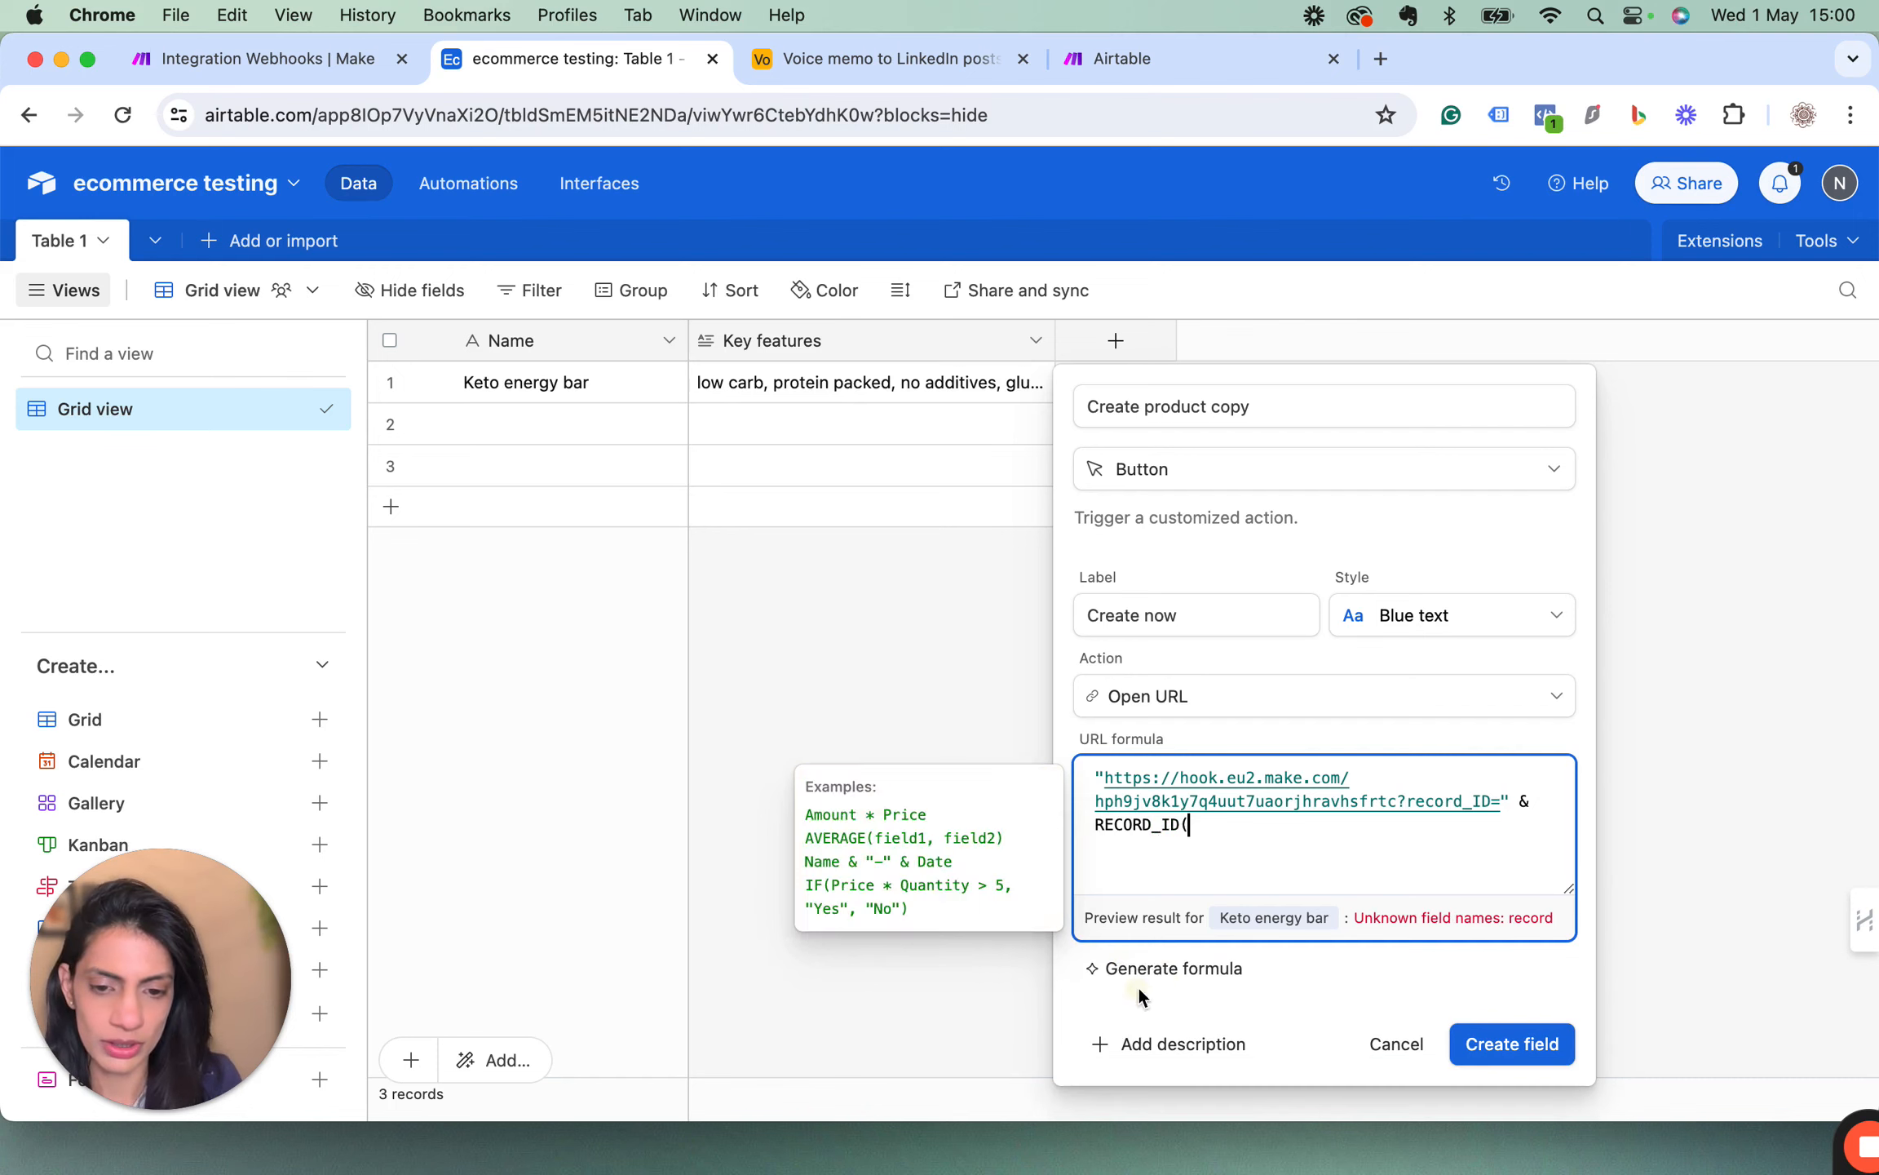
{"action": "type", "text": ")"}
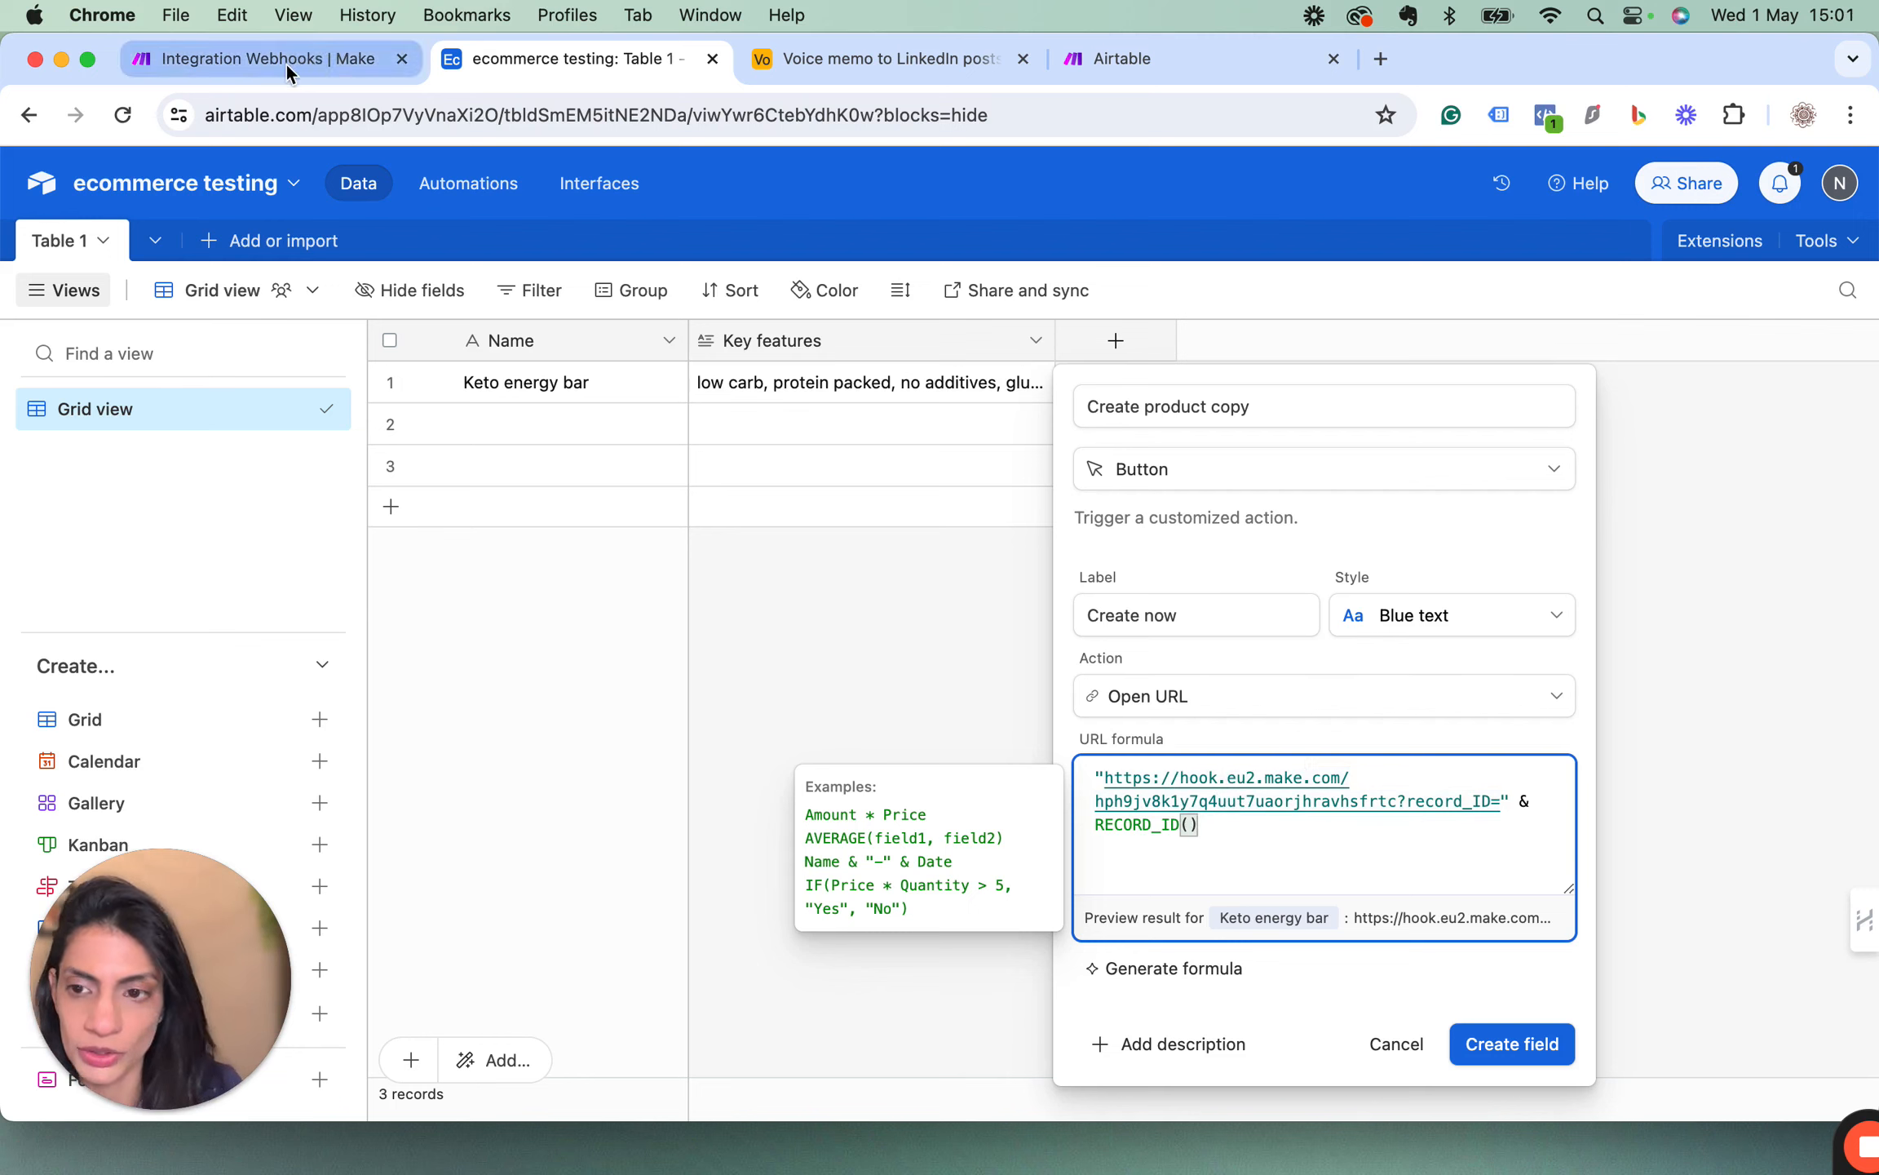
{"action": "left_click", "coordinate": [1514, 1046]}
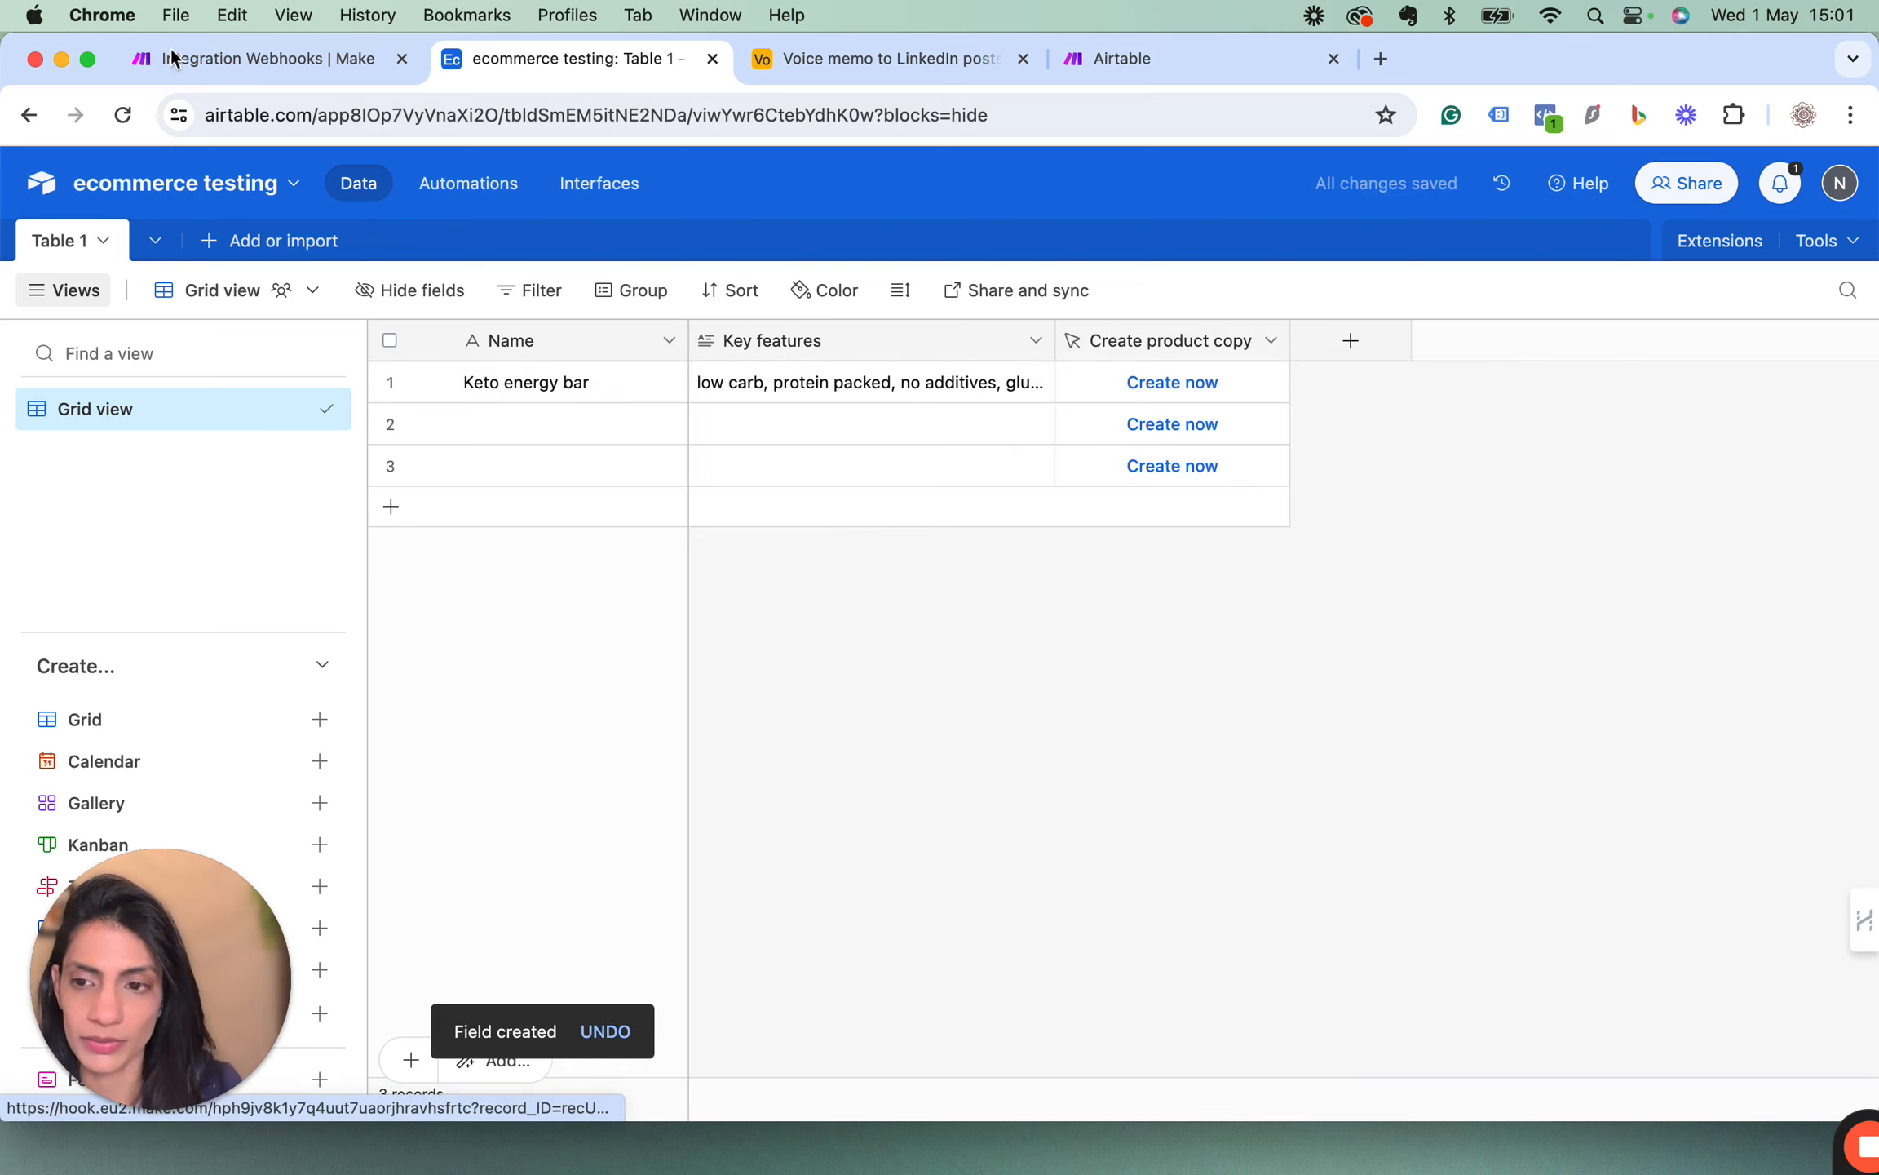
Switch back to the Make scenario, confirm the webhook module's settings and run the scenario once.
{"action": "left_click", "coordinate": [210, 66]}
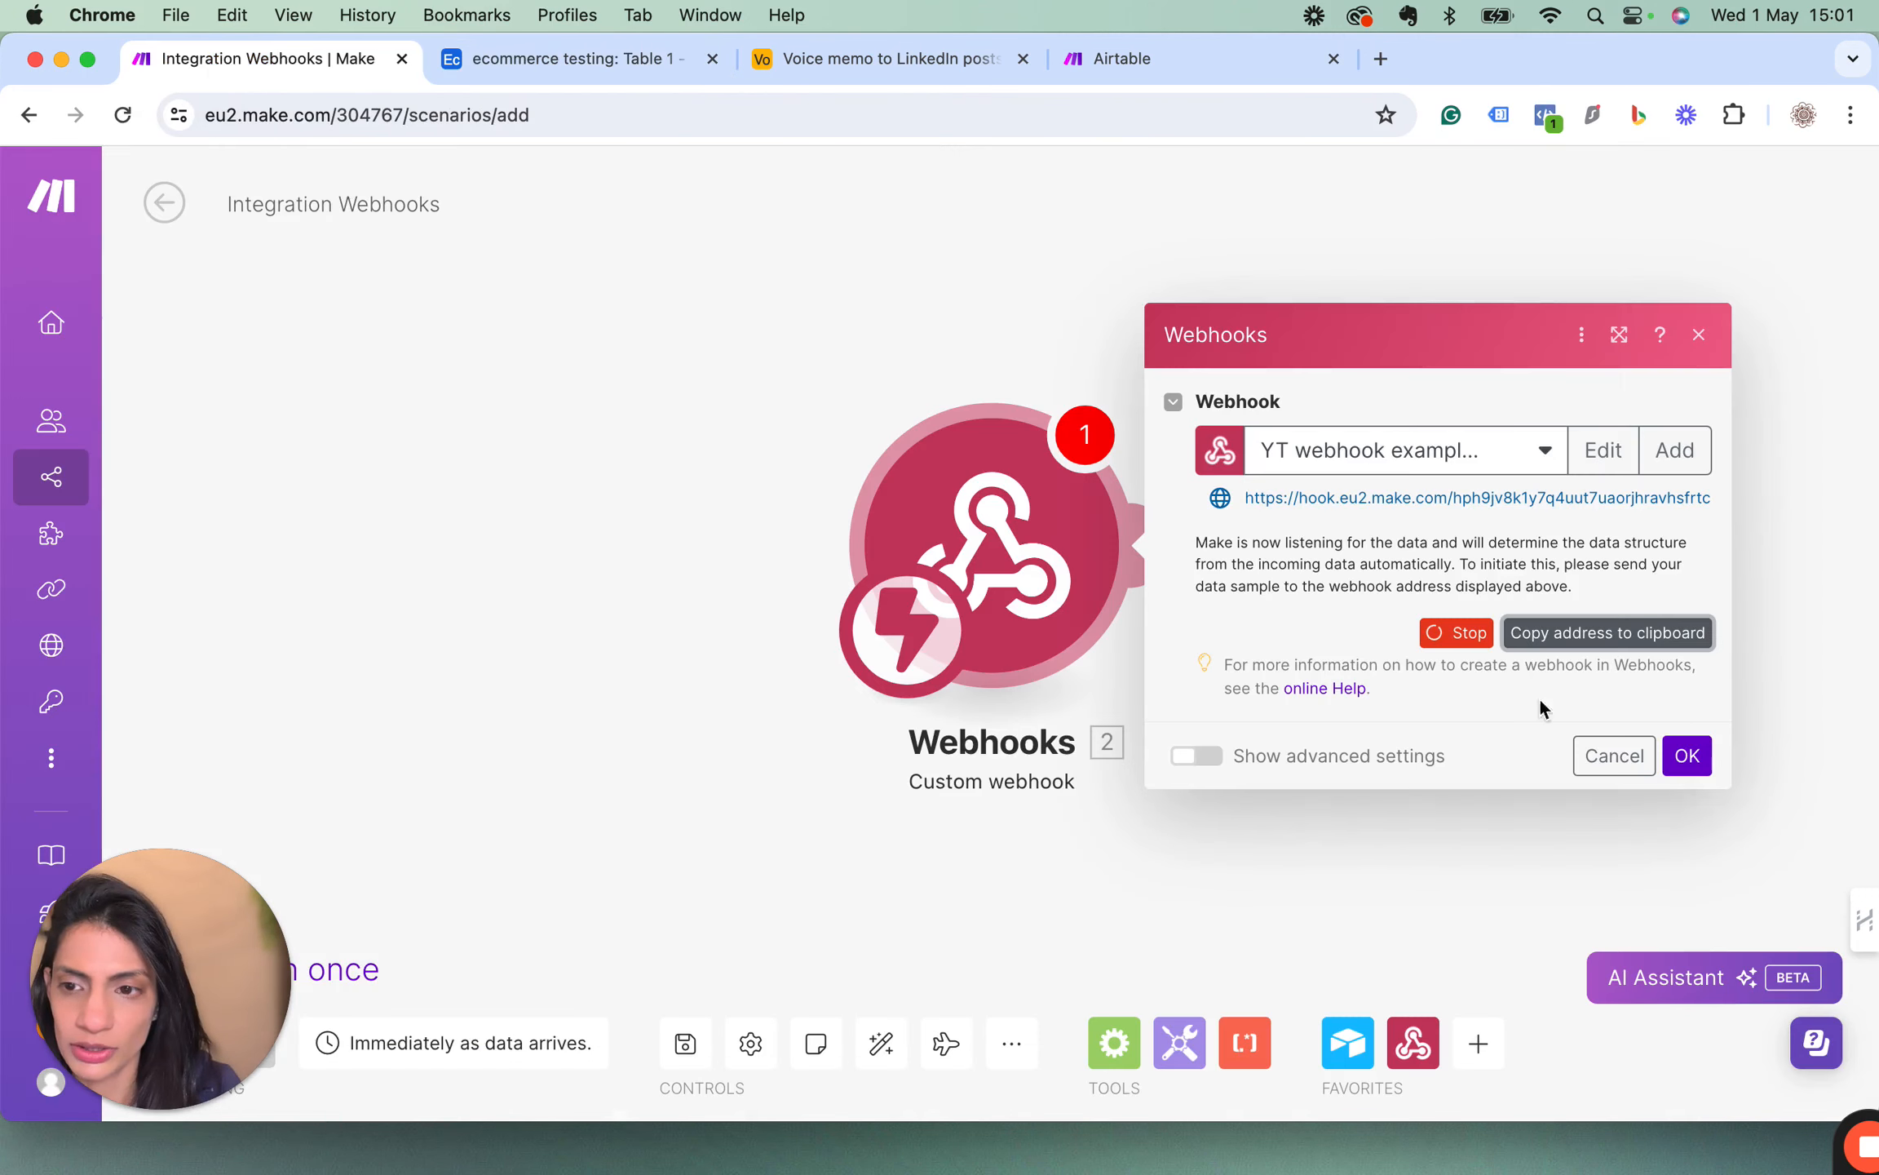
{"action": "left_click", "coordinate": [1698, 757]}
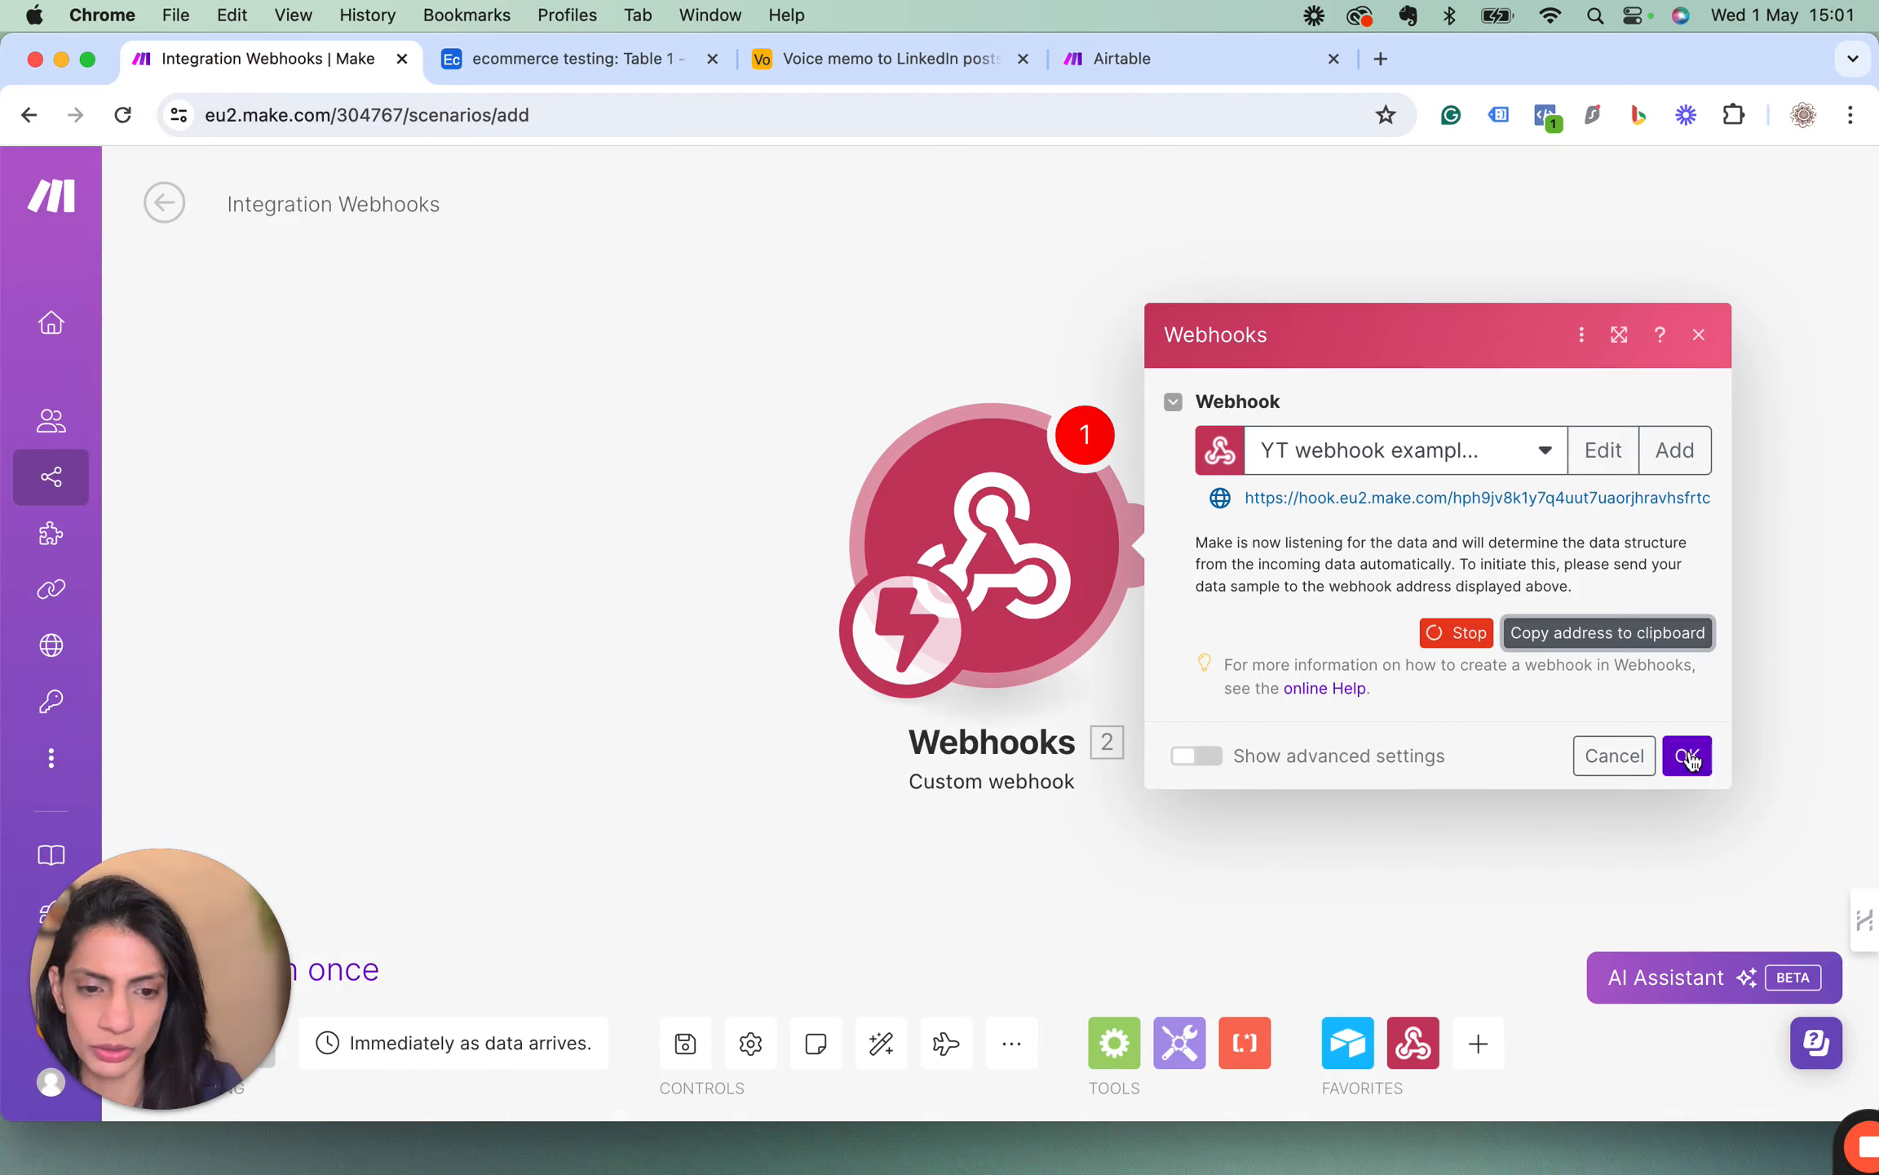
{"action": "left_click_drag", "start_coordinate": [187, 914], "coordinate": [159, 845]}
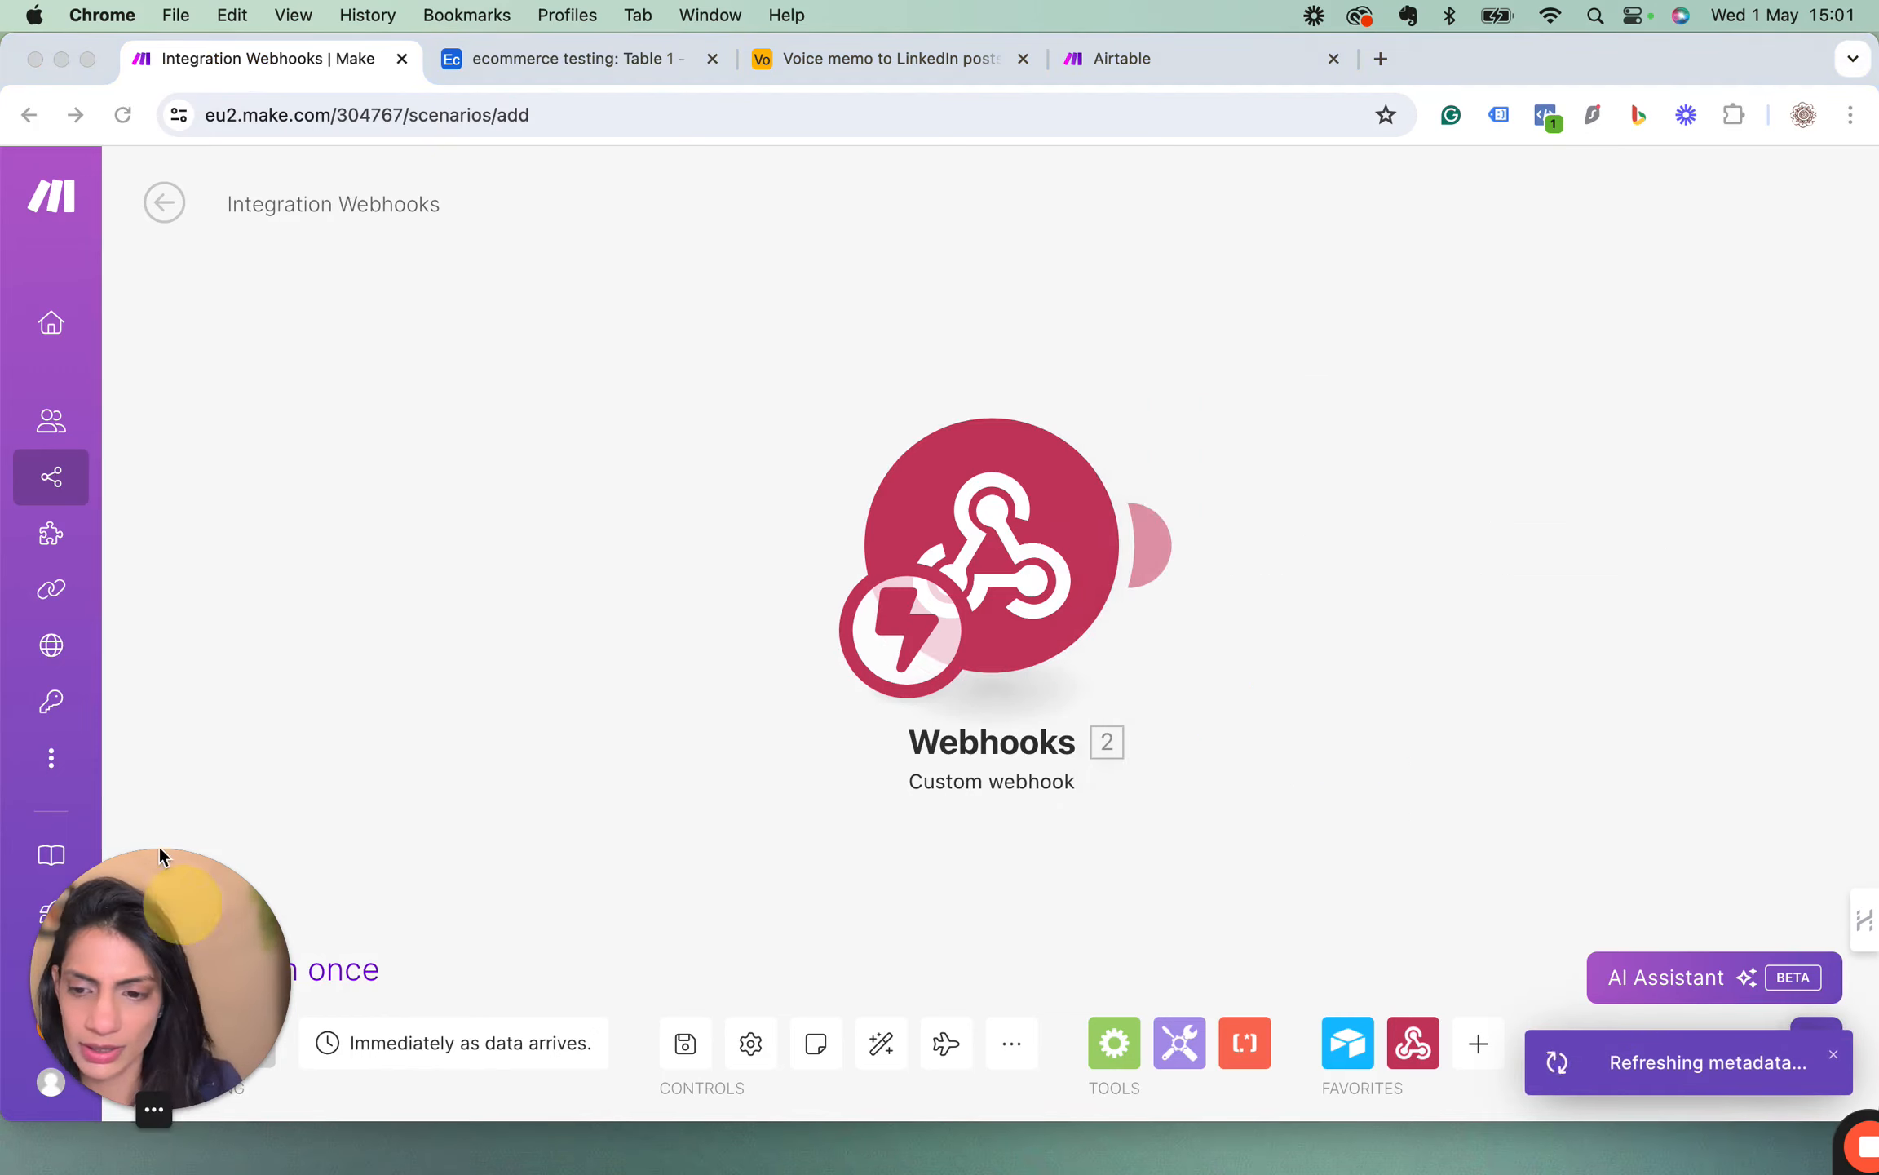
{"action": "left_click_drag", "start_coordinate": [424, 818], "coordinate": [605, 860]}
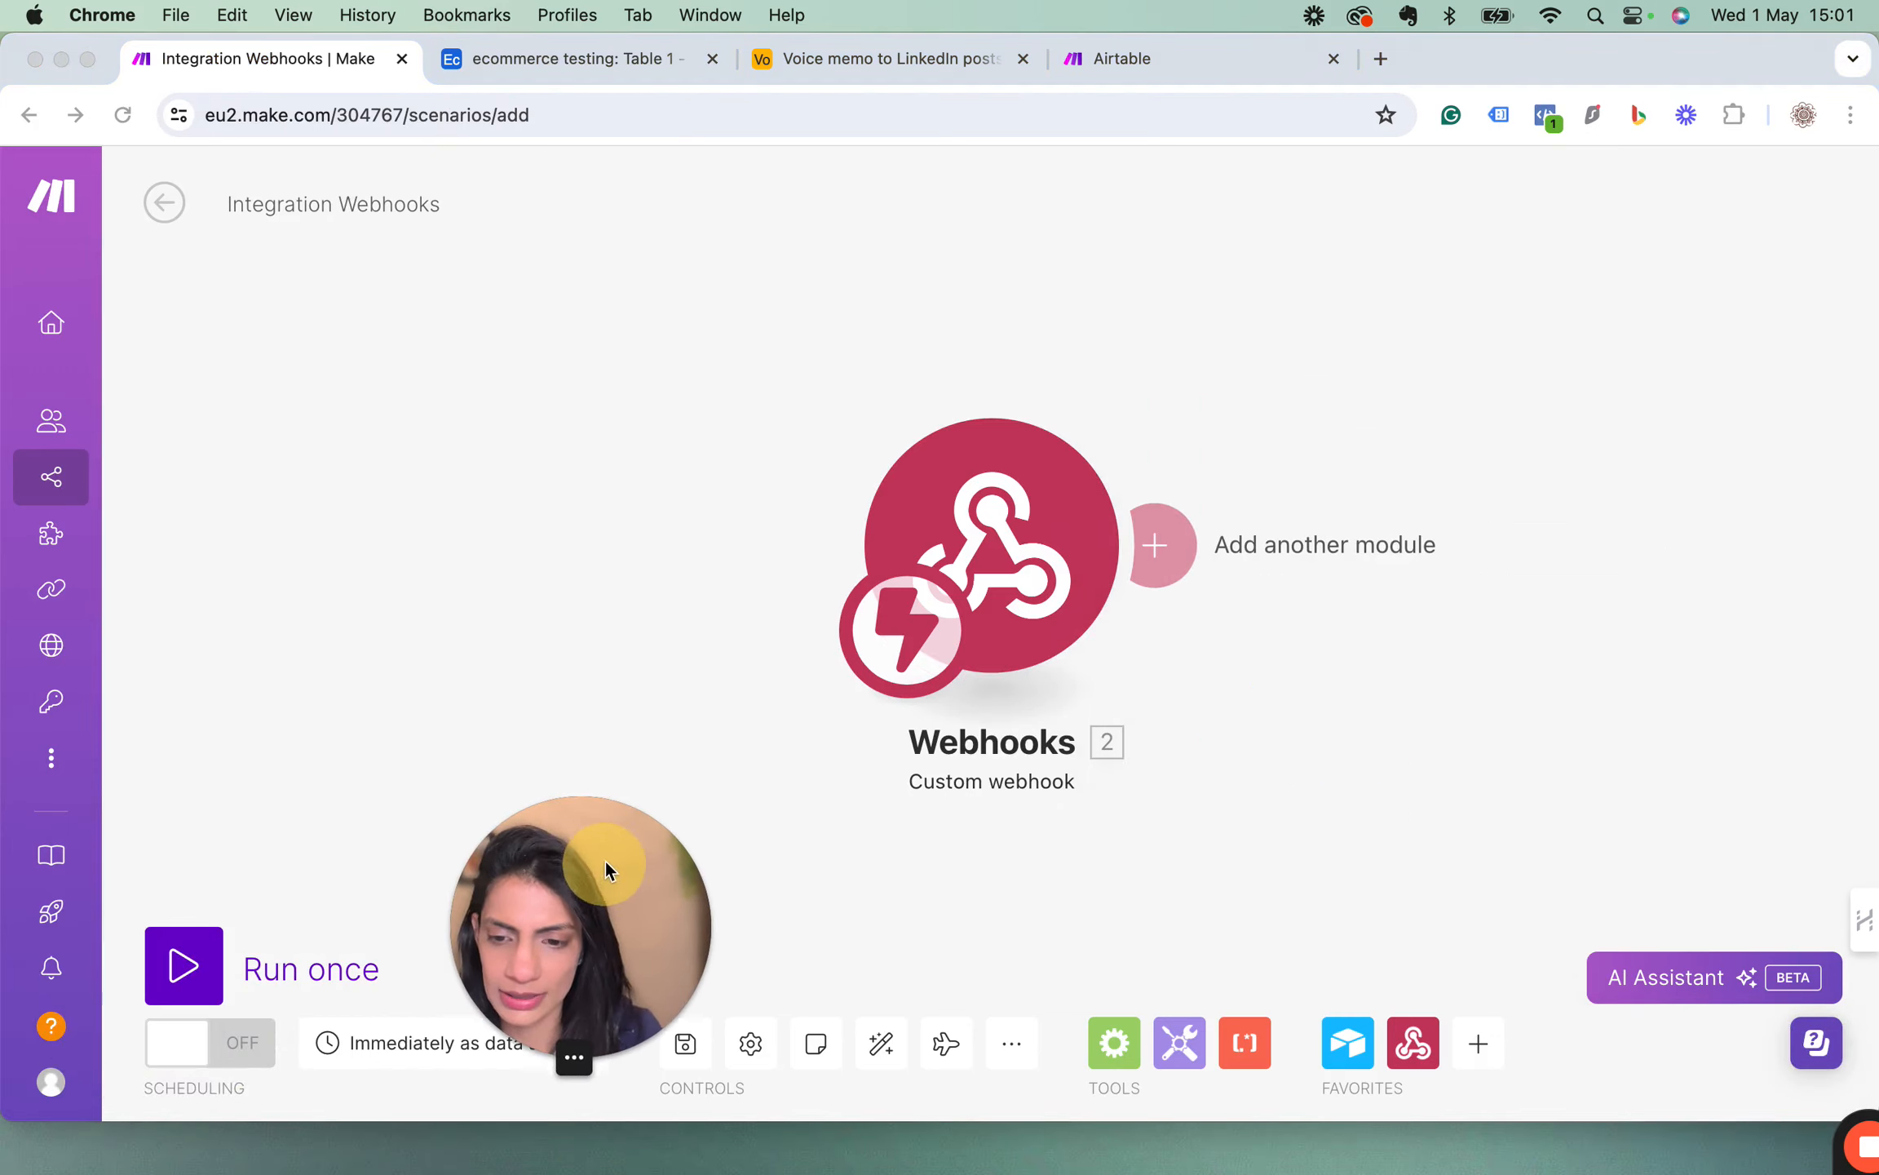
{"action": "left_click", "coordinate": [181, 966]}
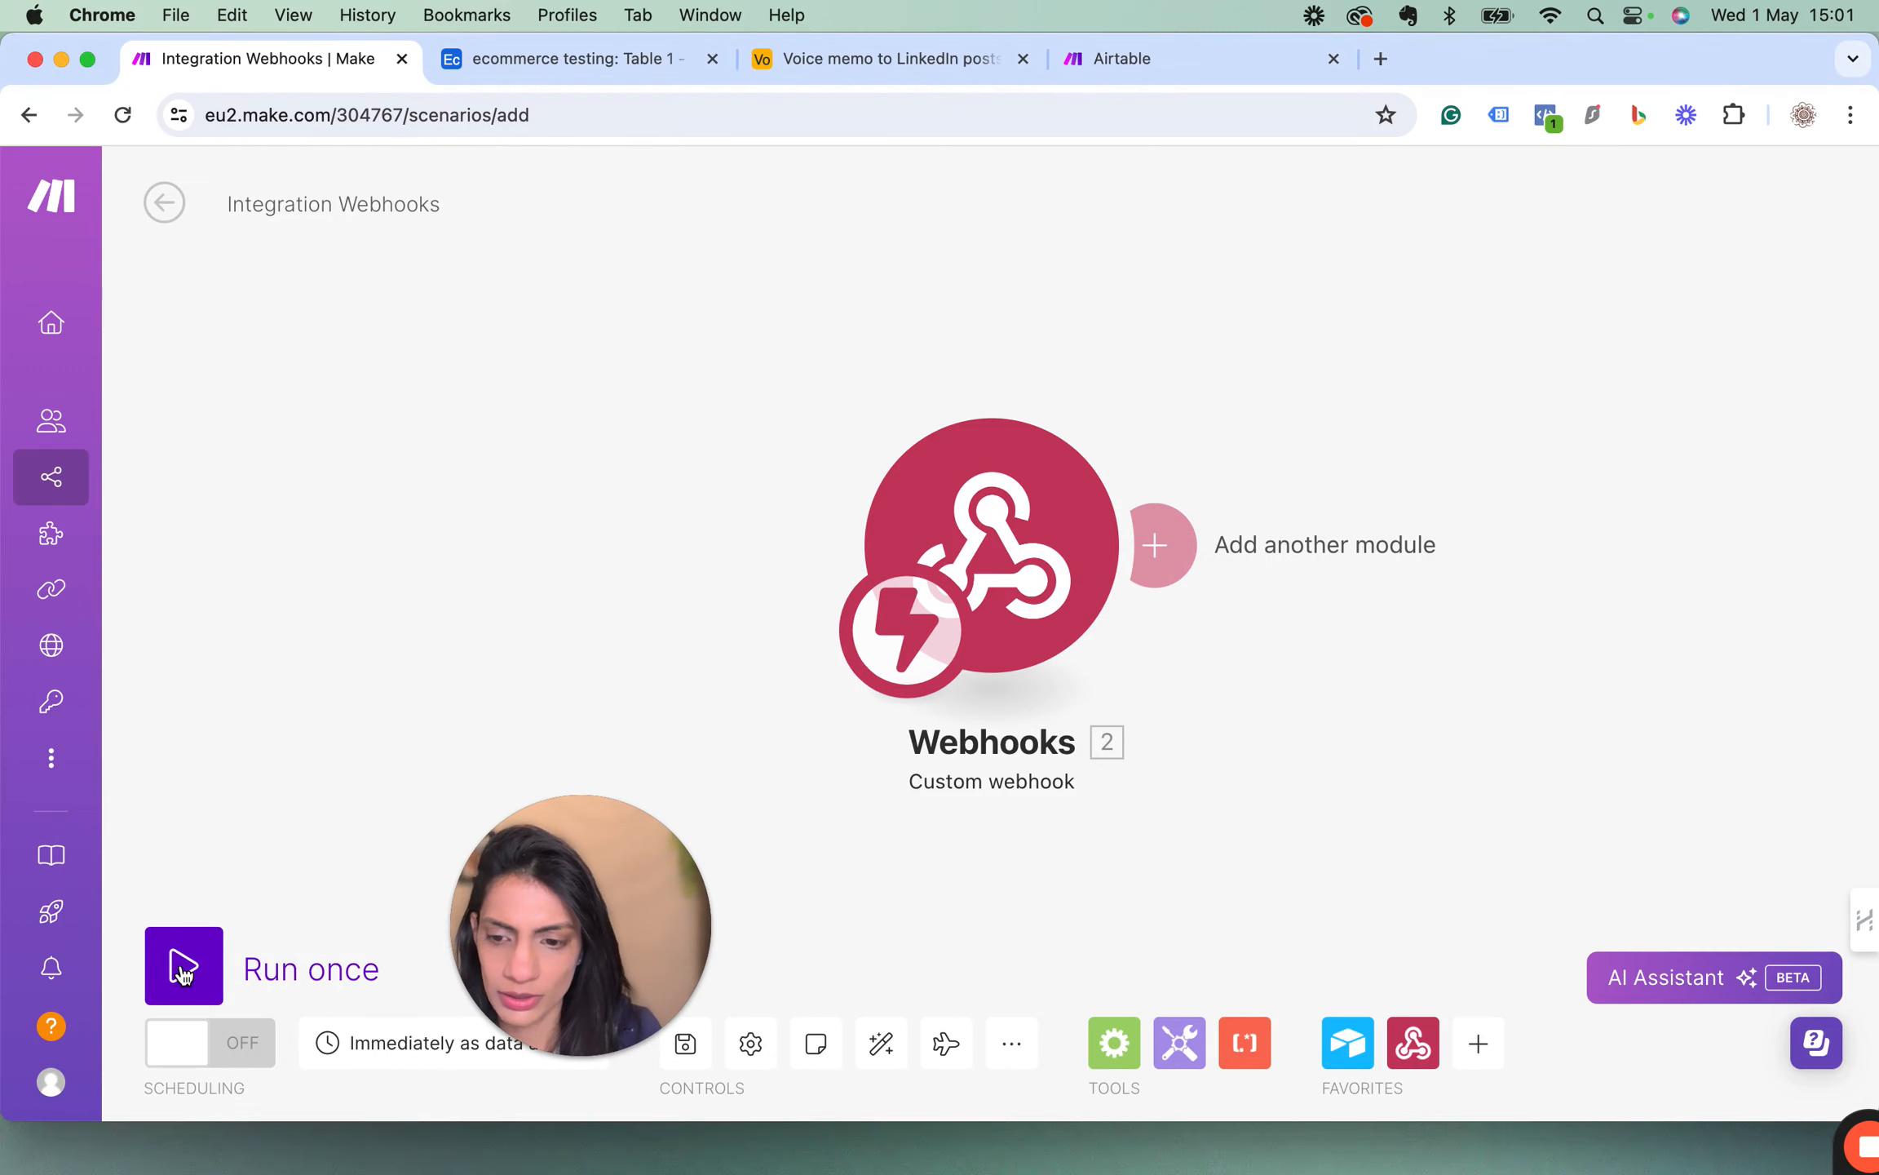
{"action": "left_click", "coordinate": [181, 967]}
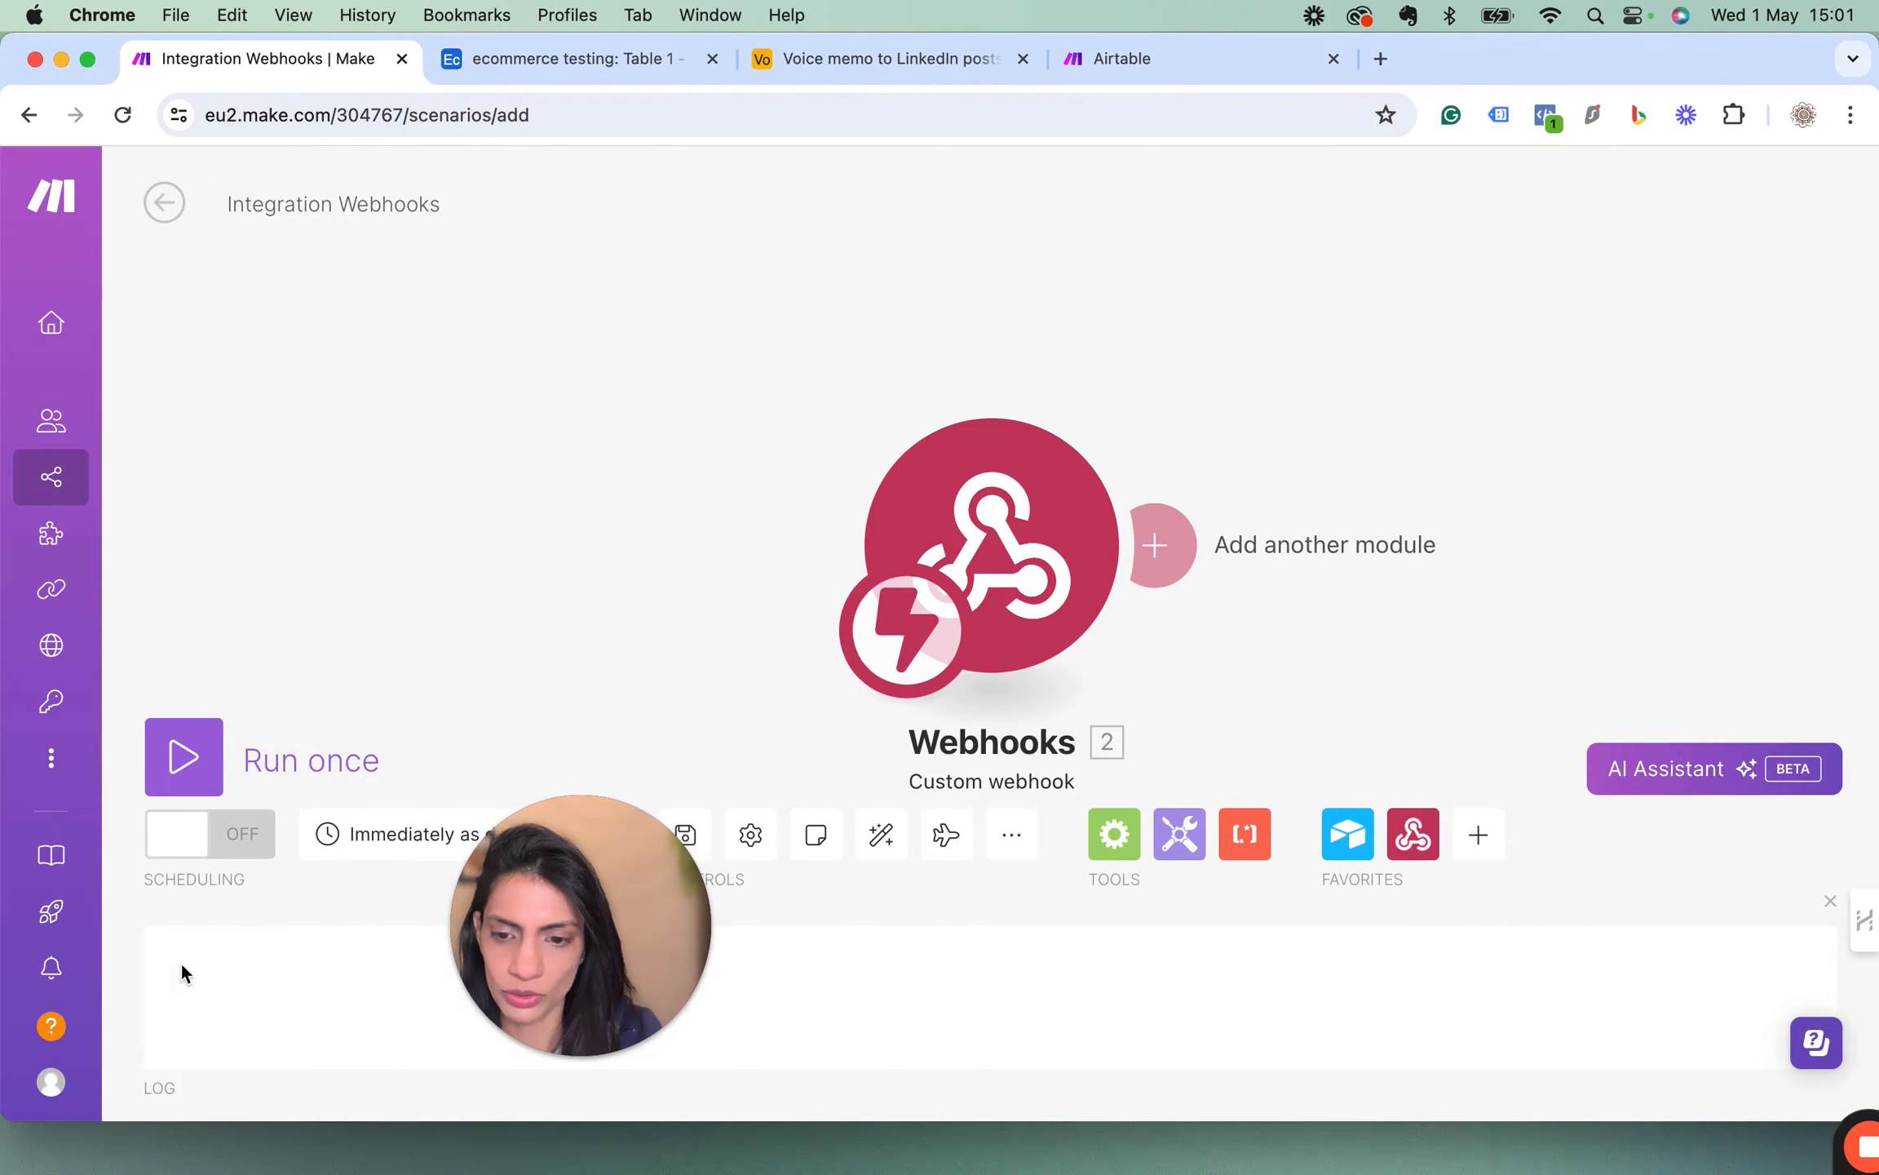
Trigger the Keto energy bar record's "Create now" button in Airtable and examine the webhook module's output bundle in Make.
{"action": "left_click", "coordinate": [553, 47]}
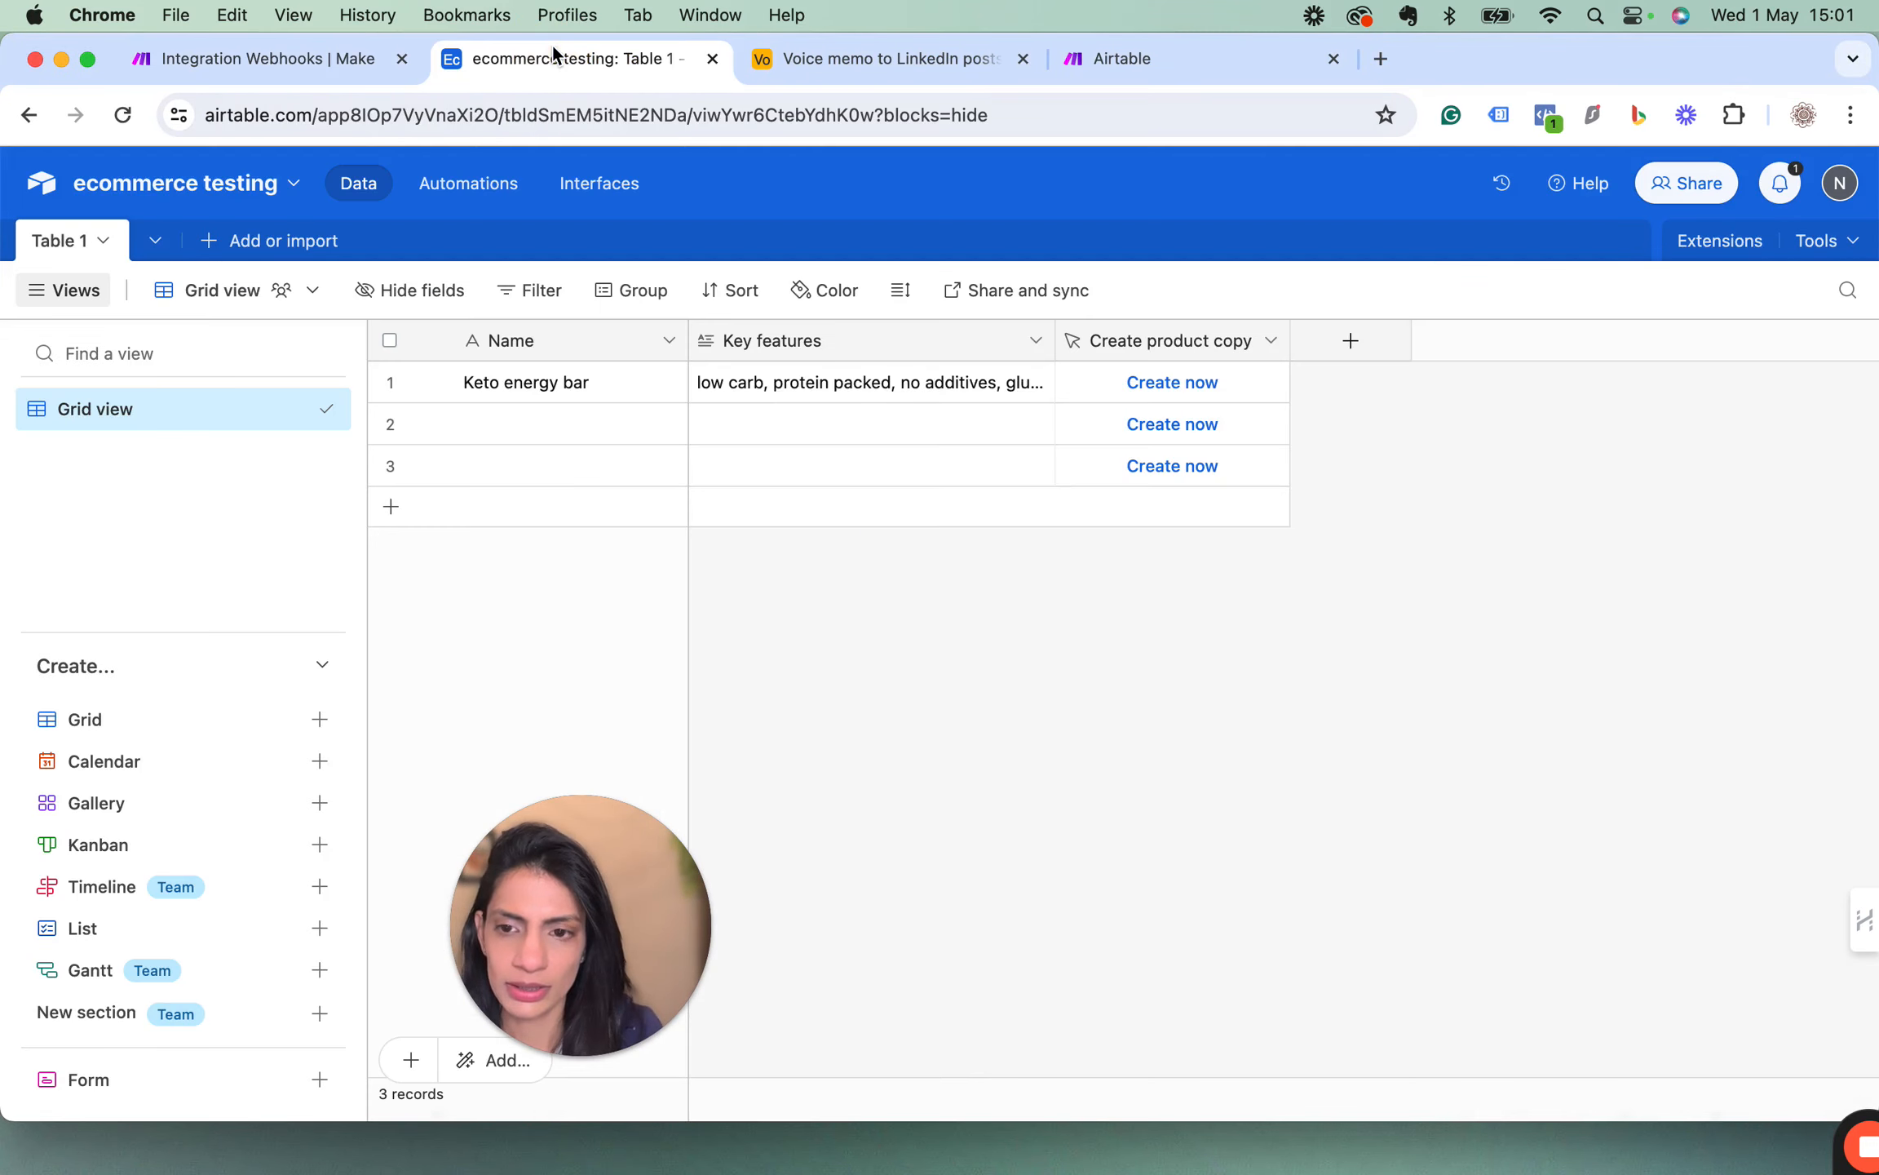
{"action": "left_click", "coordinate": [1175, 396]}
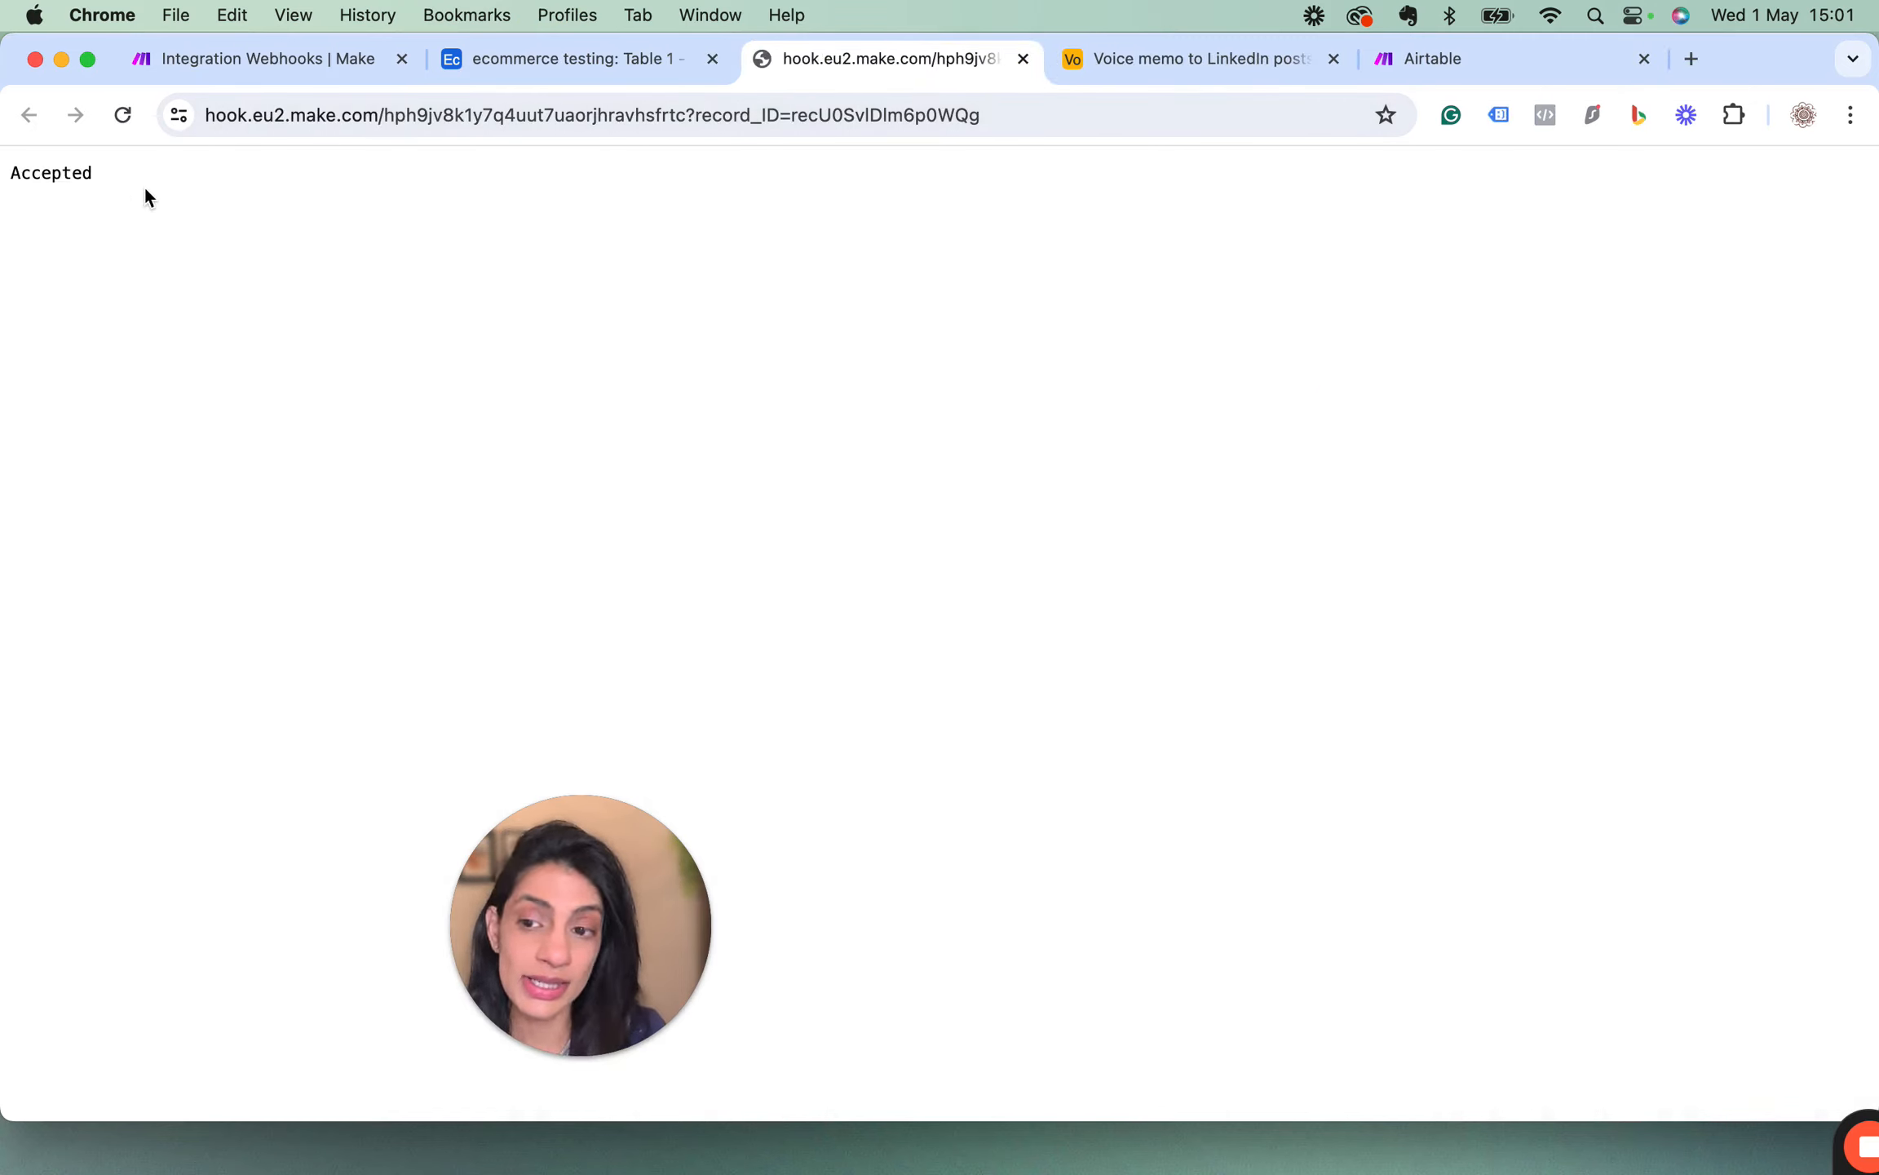
{"action": "left_click", "coordinate": [259, 57]}
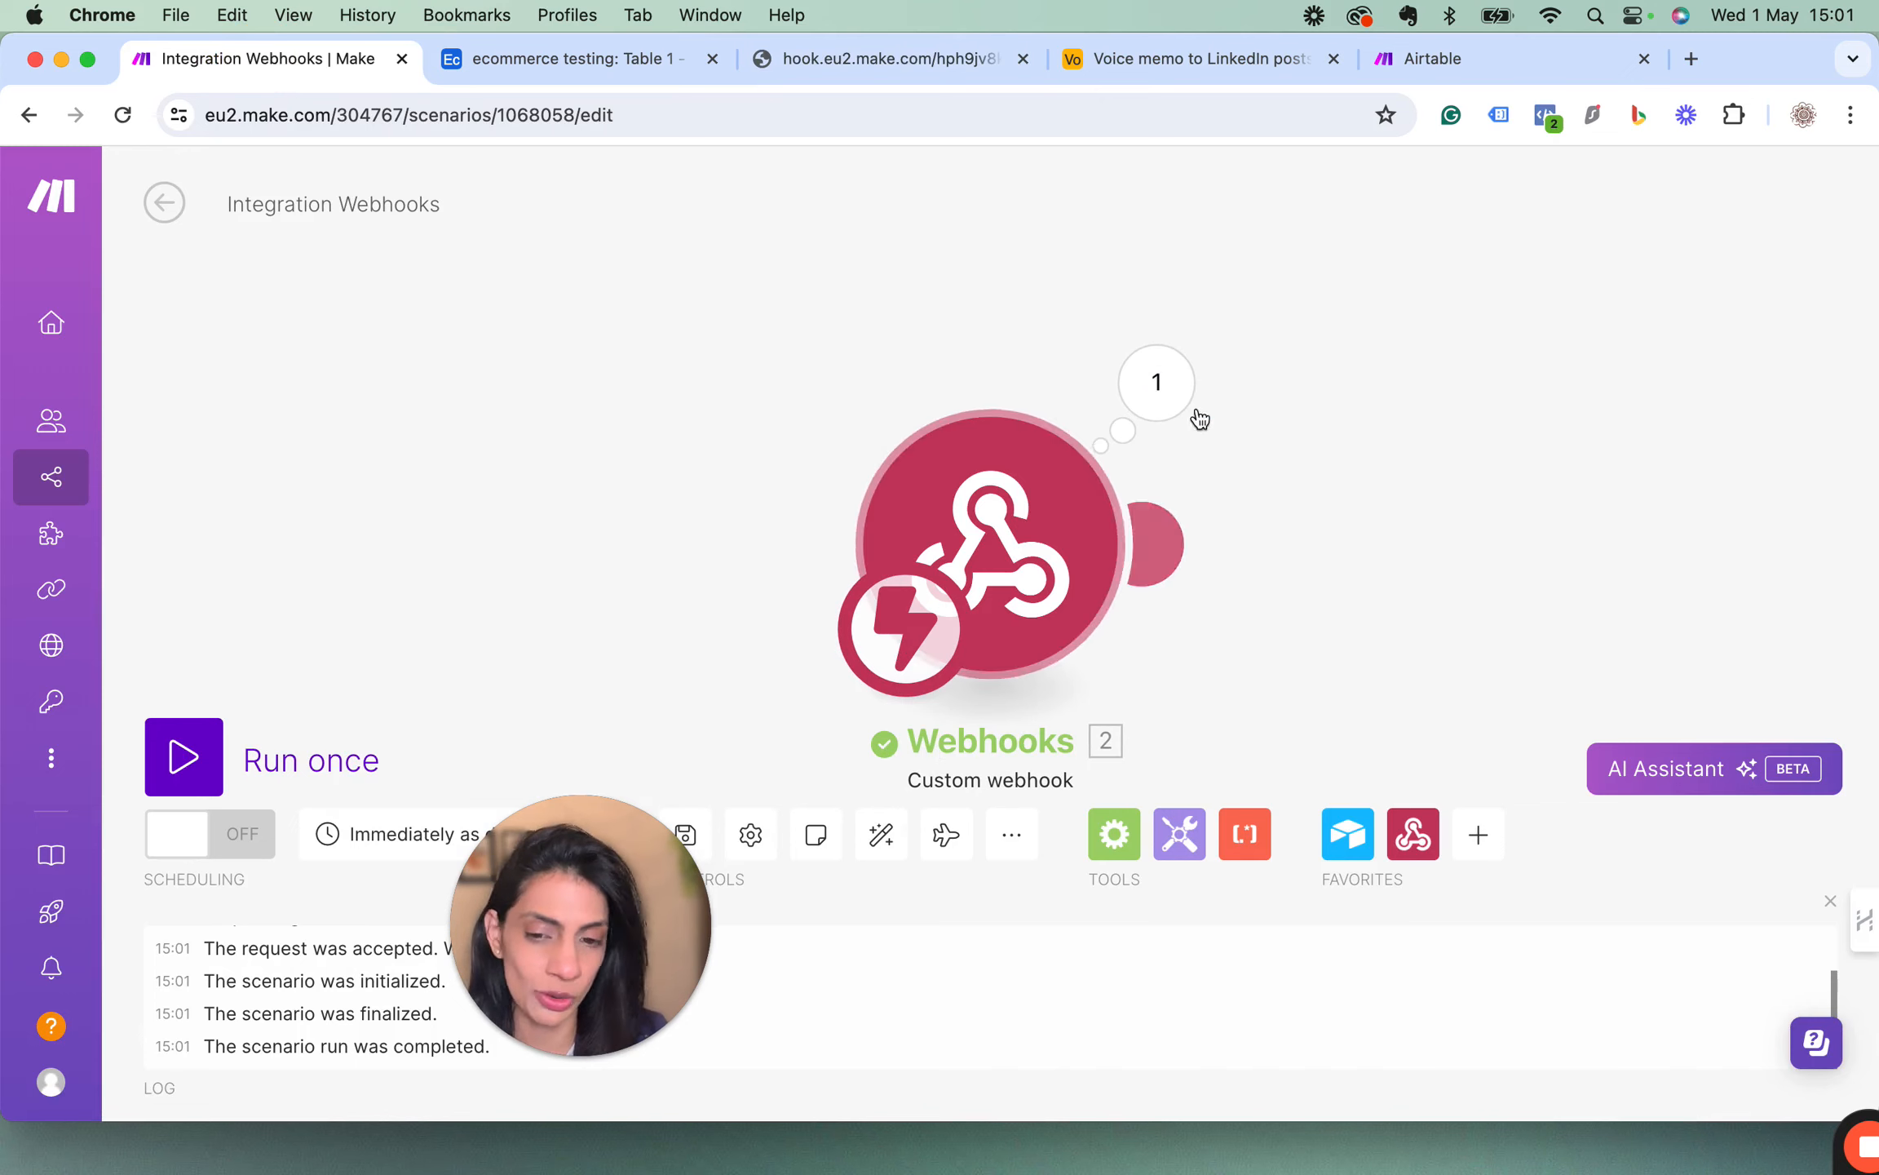
{"action": "left_click", "coordinate": [1158, 387]}
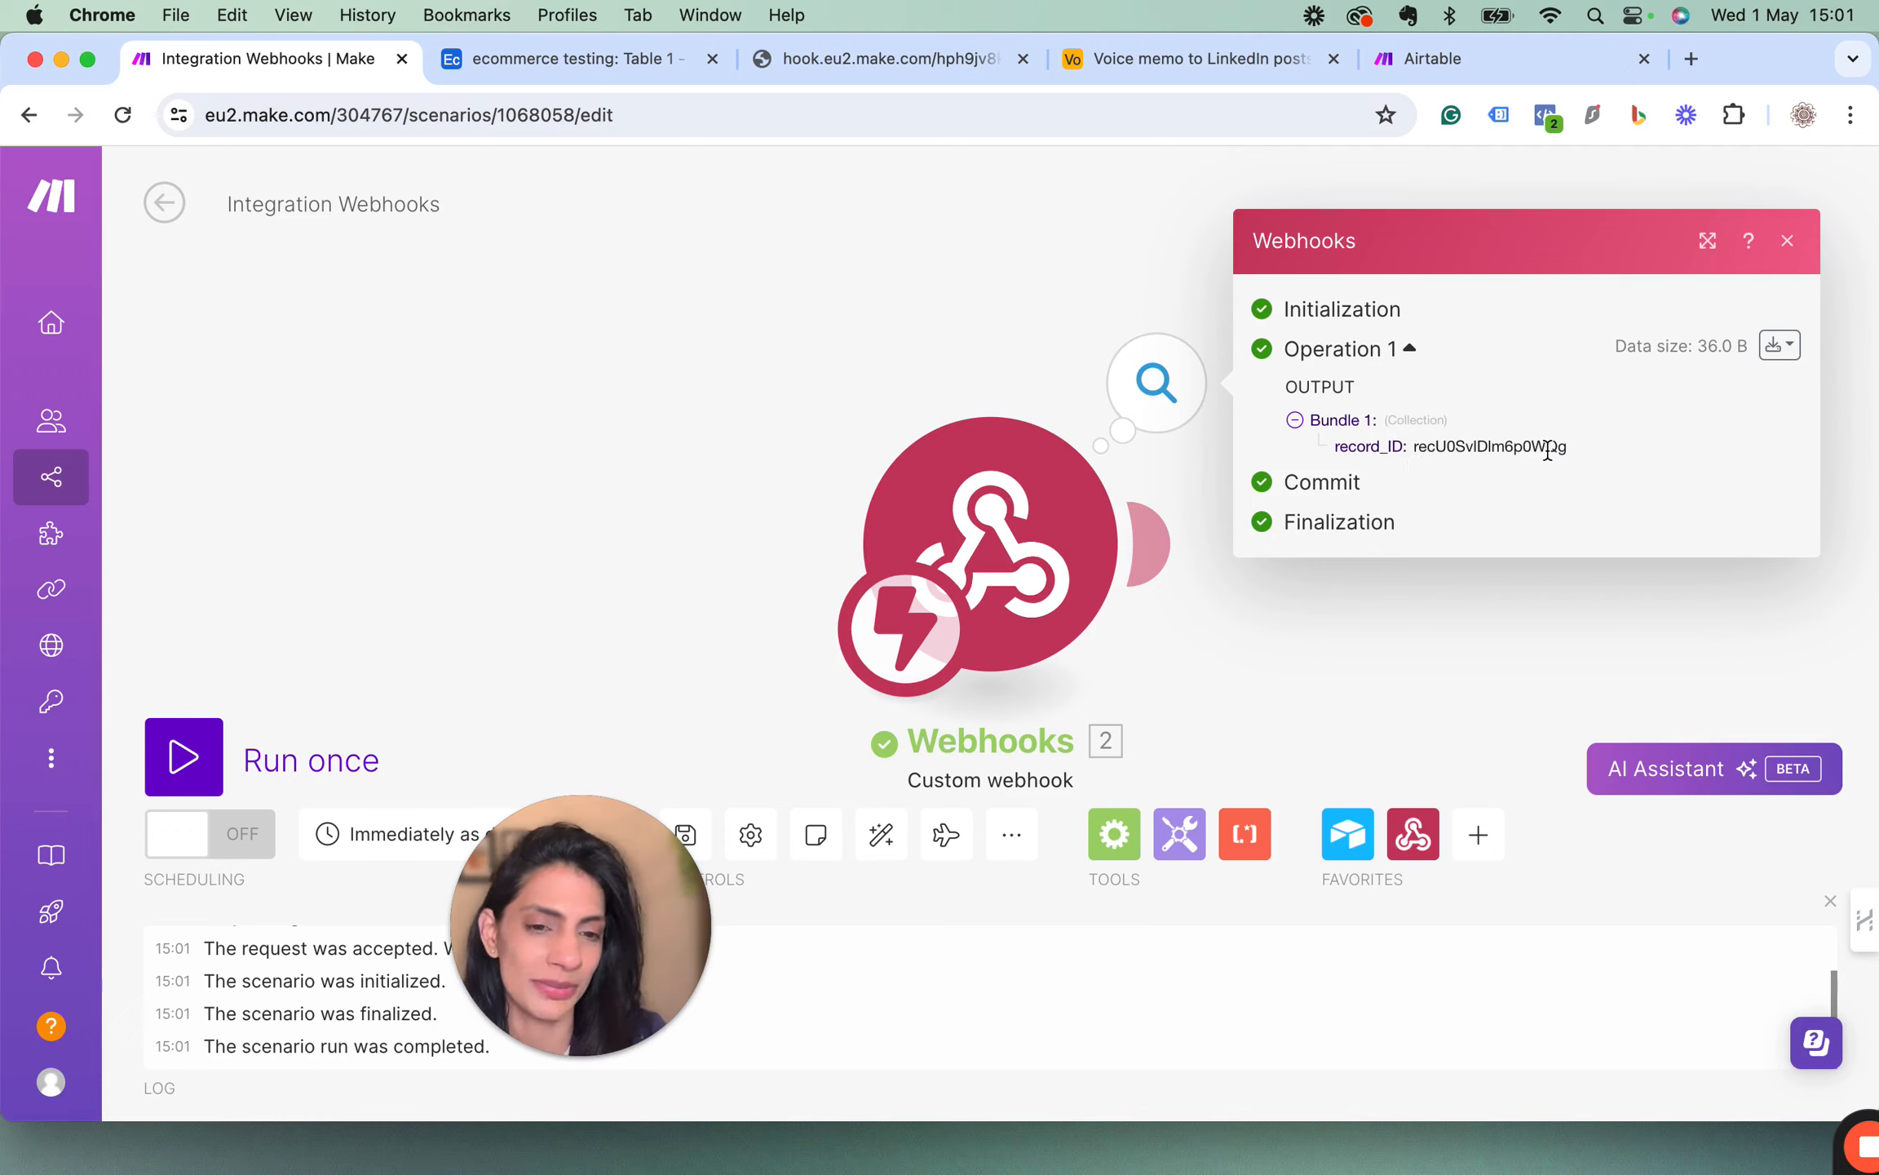
{"action": "left_click", "coordinate": [1788, 242]}
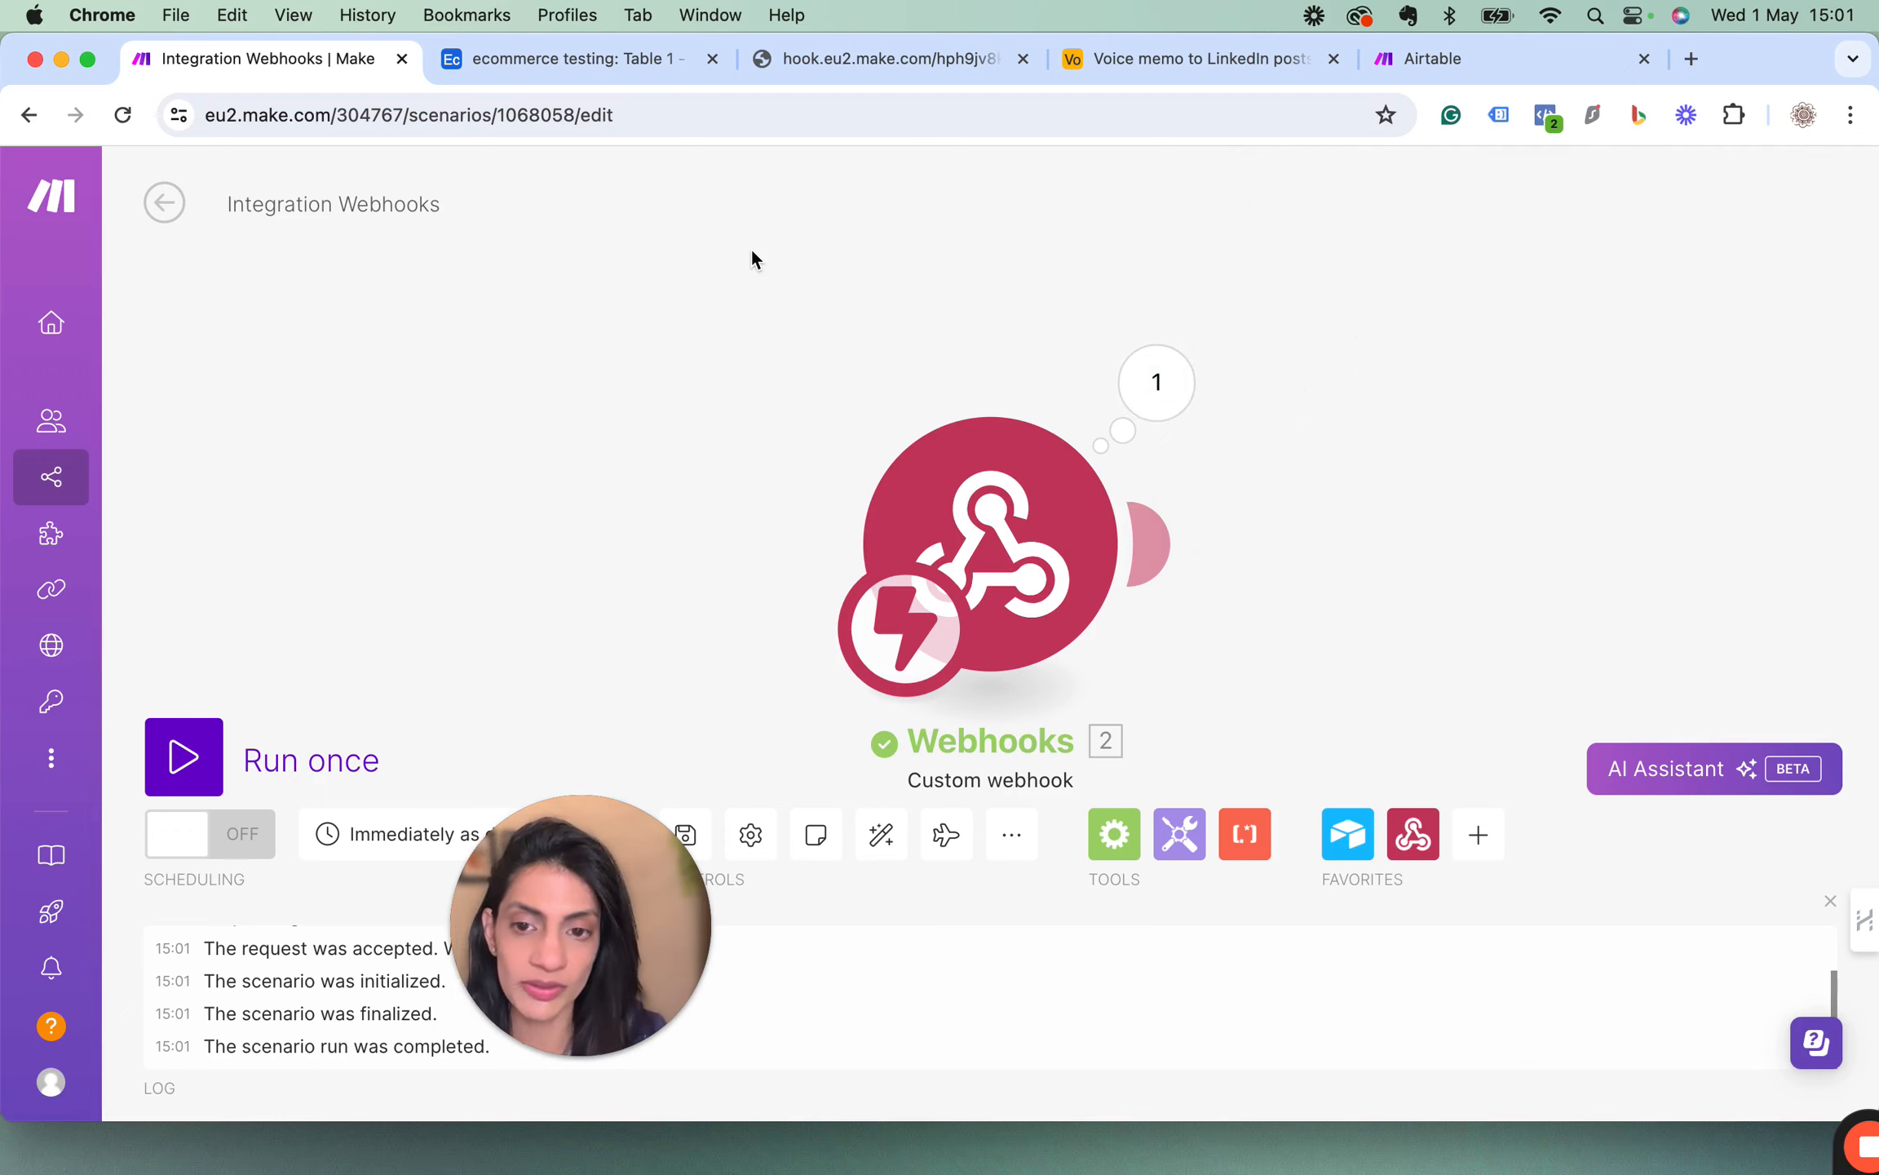
Close the webhook response page and add an Airtable Get a Record module after the webhook trigger in Make.
{"action": "left_click", "coordinate": [1022, 58]}
{"action": "left_click", "coordinate": [621, 63]}
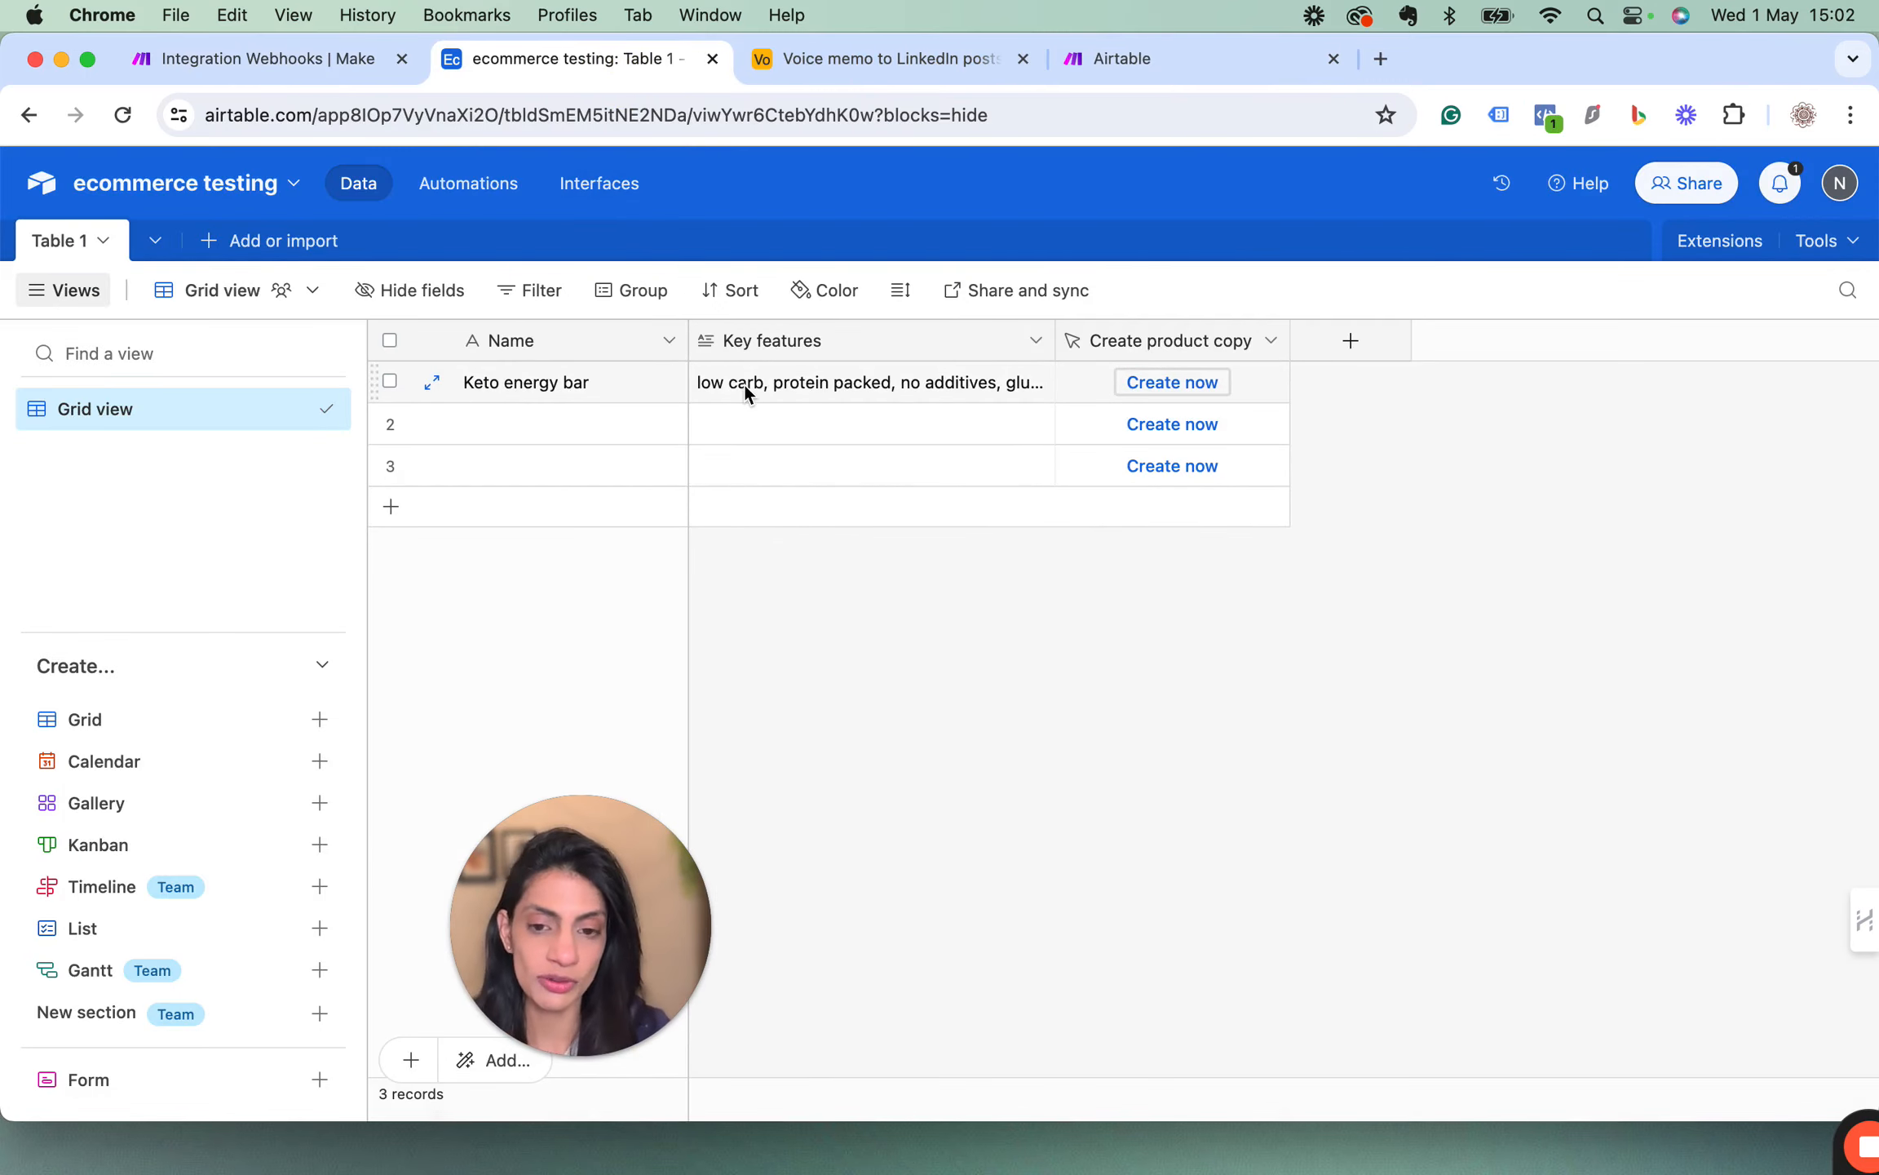
{"action": "left_click", "coordinate": [216, 60]}
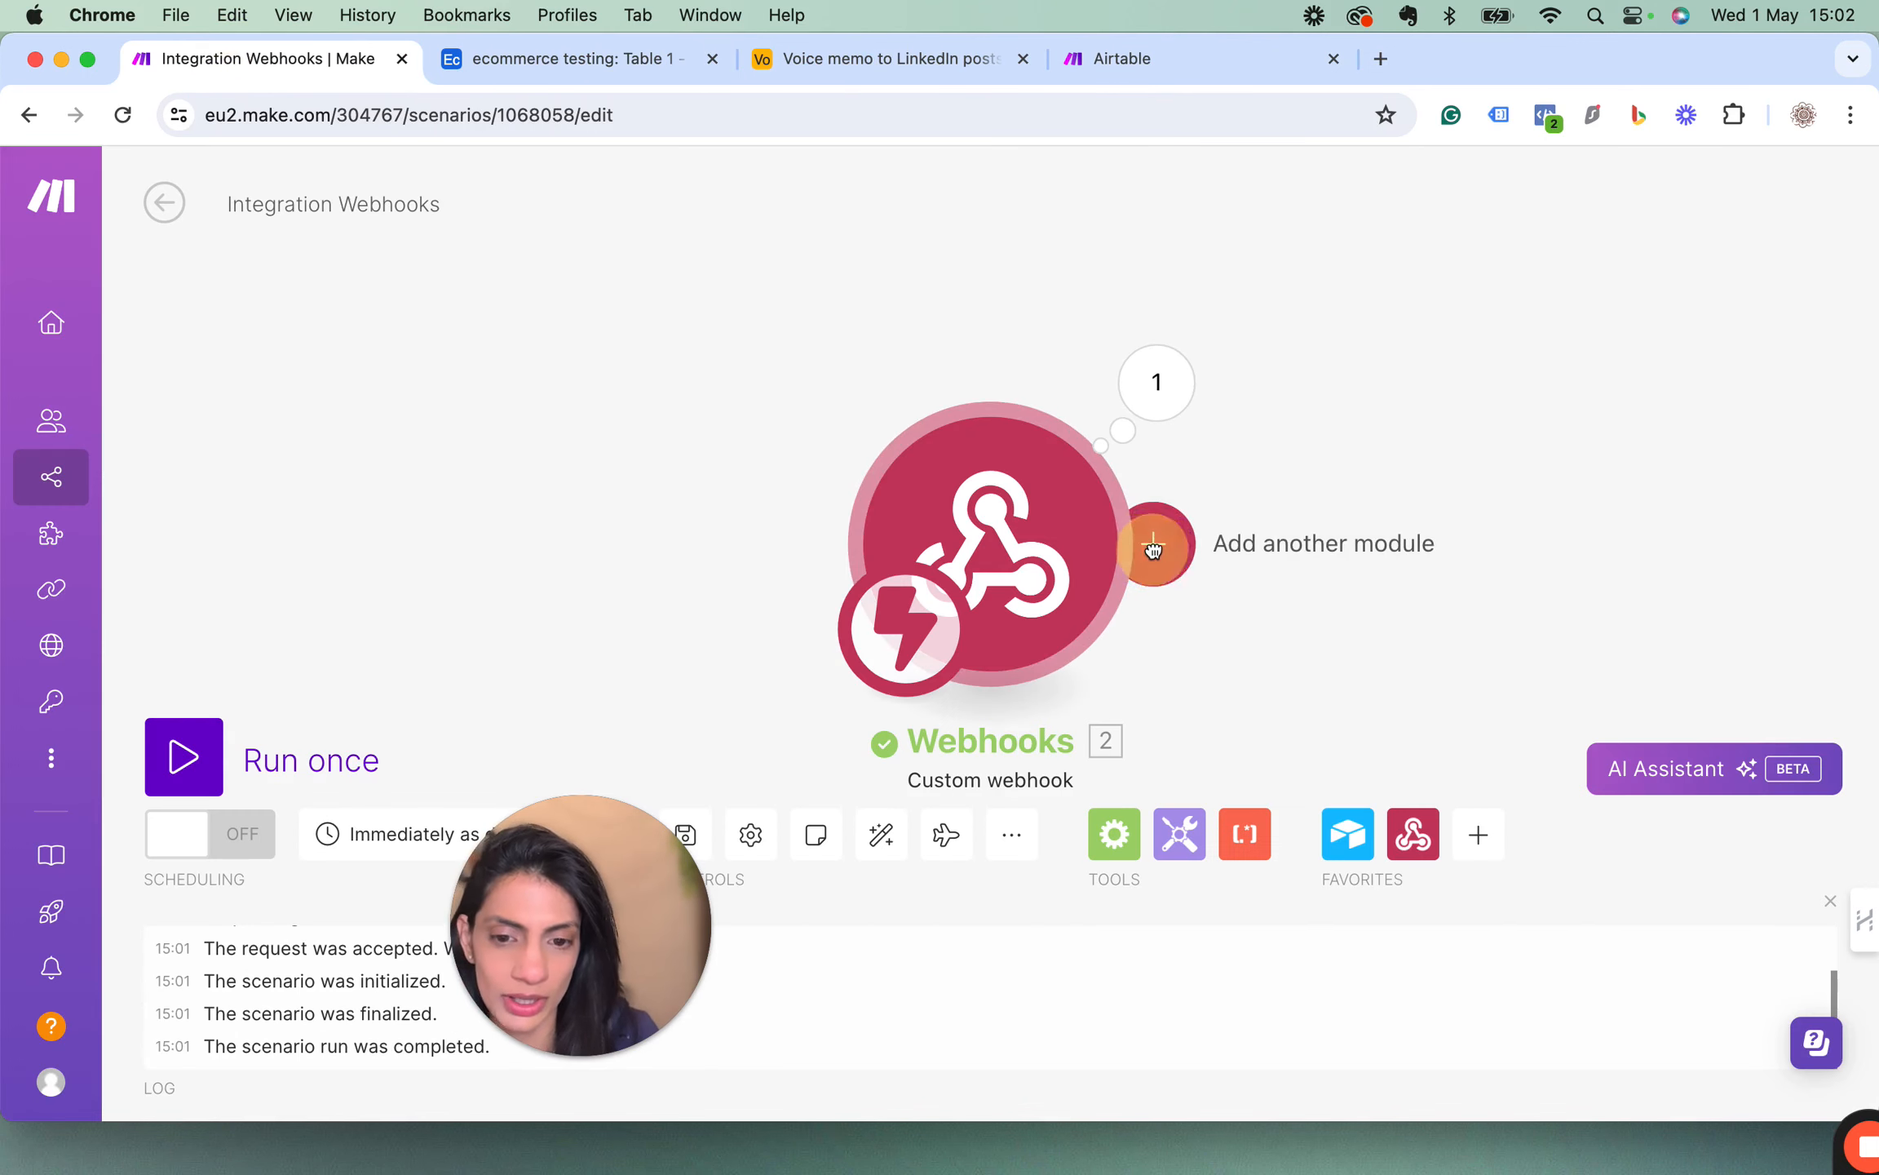
{"action": "left_click", "coordinate": [1150, 542]}
{"action": "left_click", "coordinate": [1377, 600]}
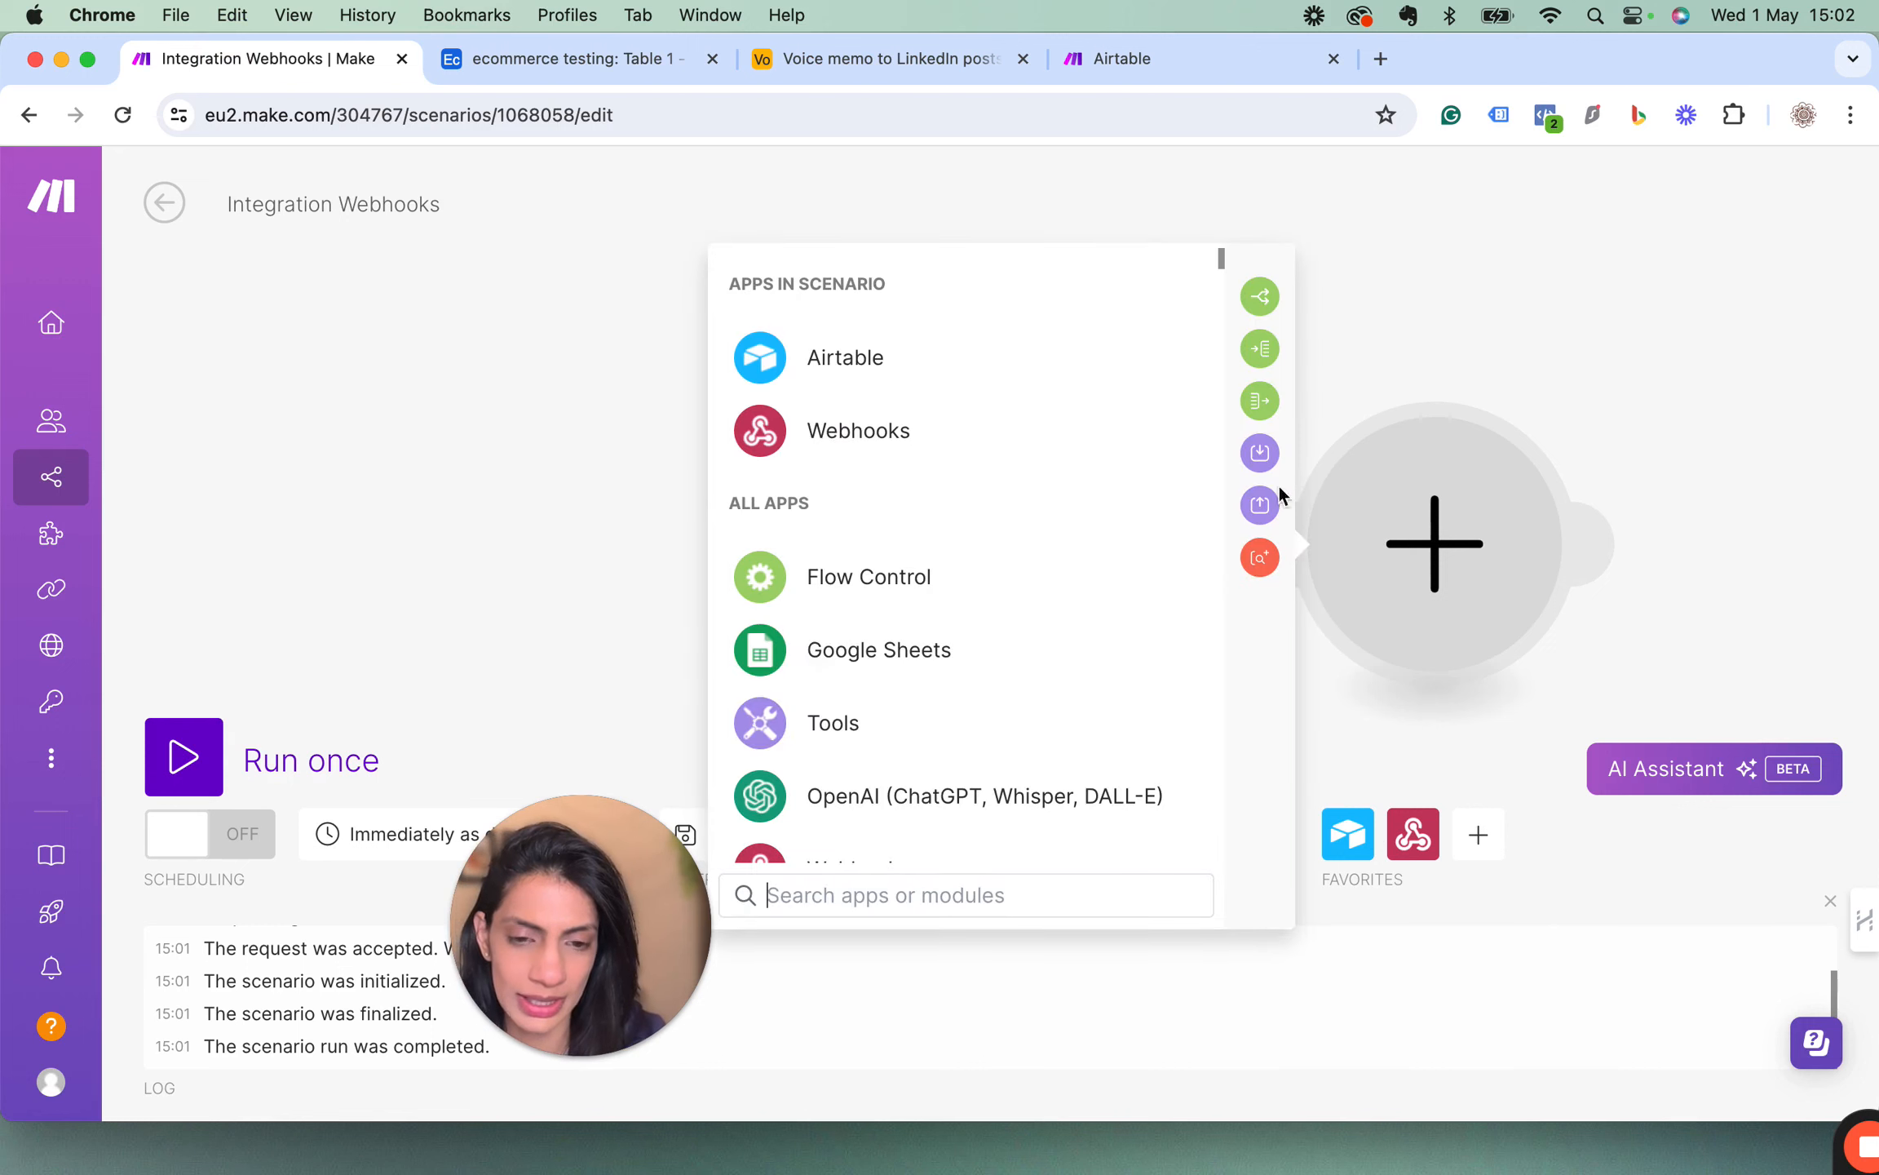
{"action": "left_click", "coordinate": [816, 367]}
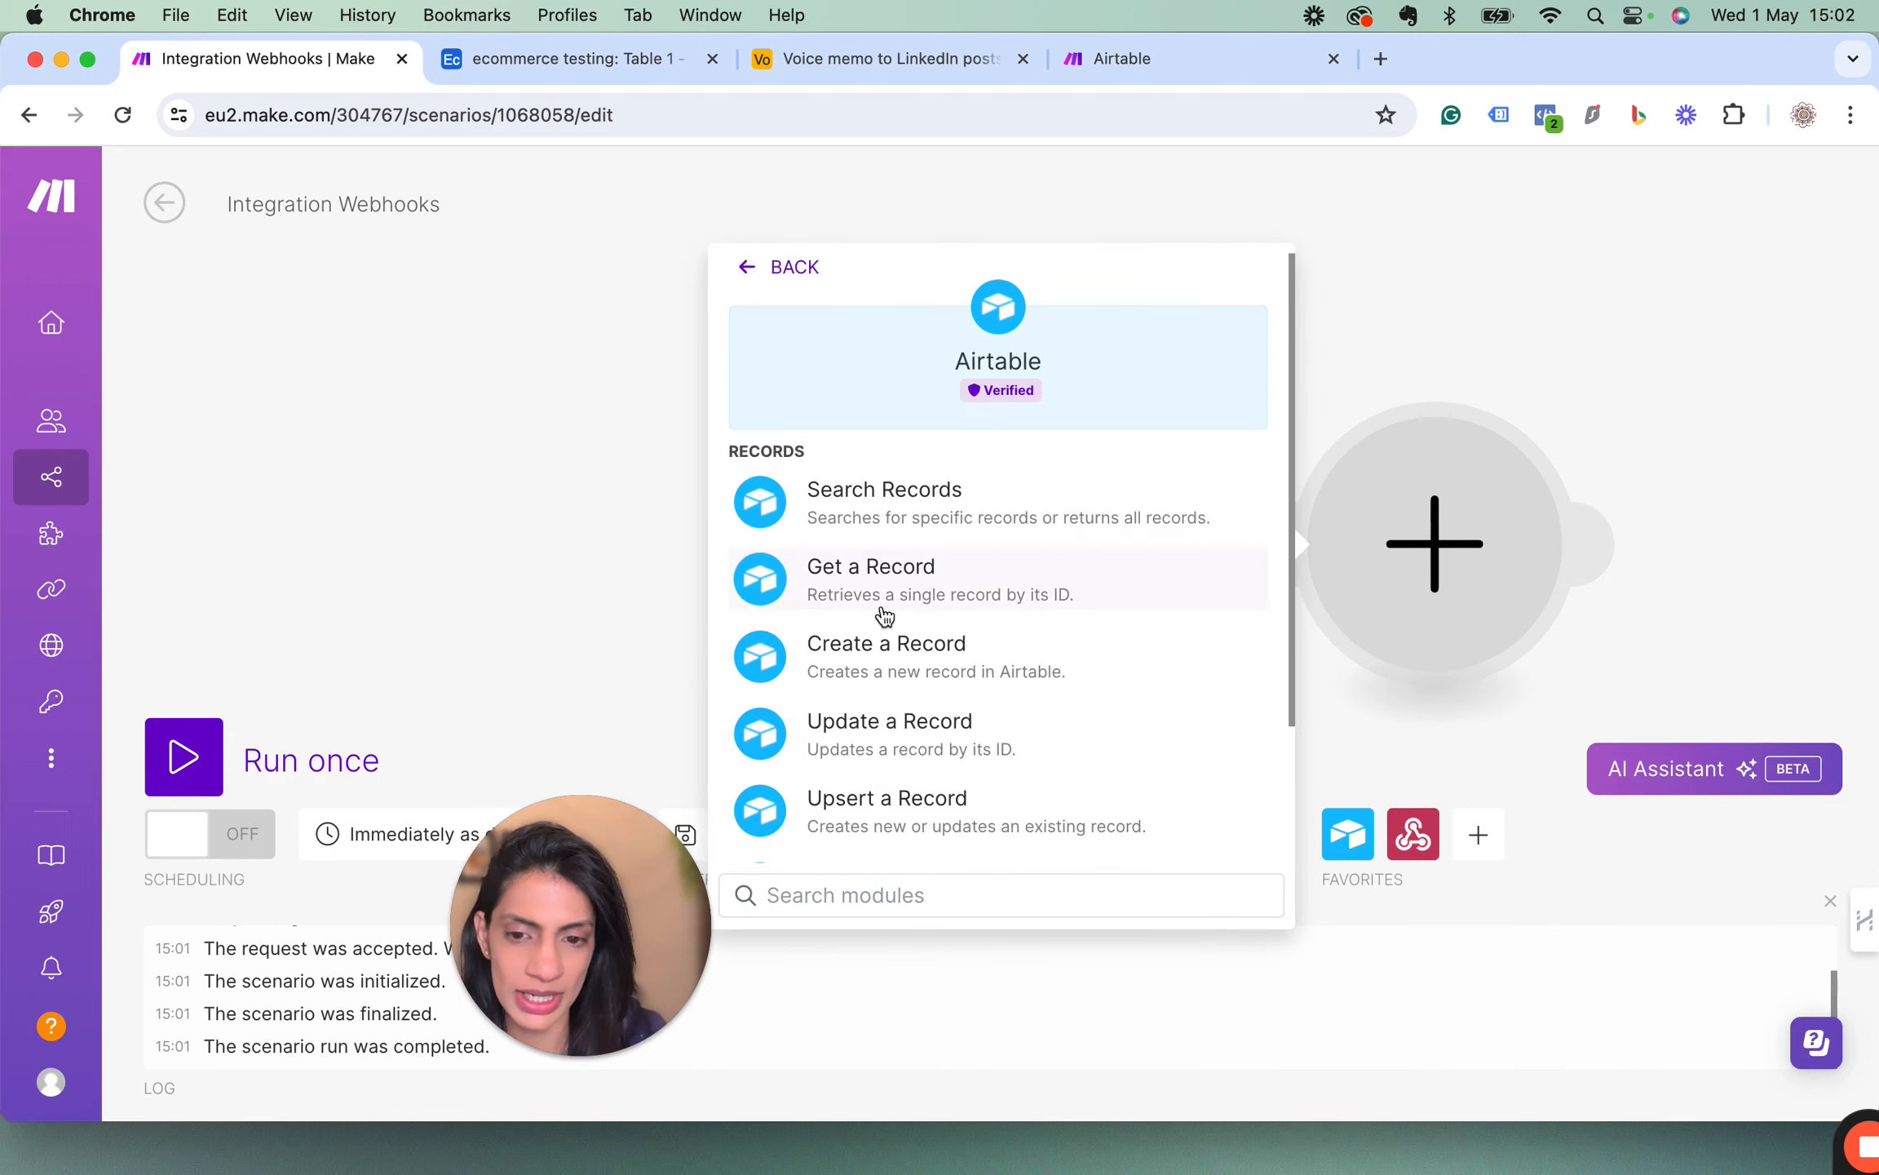
{"action": "left_click", "coordinate": [857, 594]}
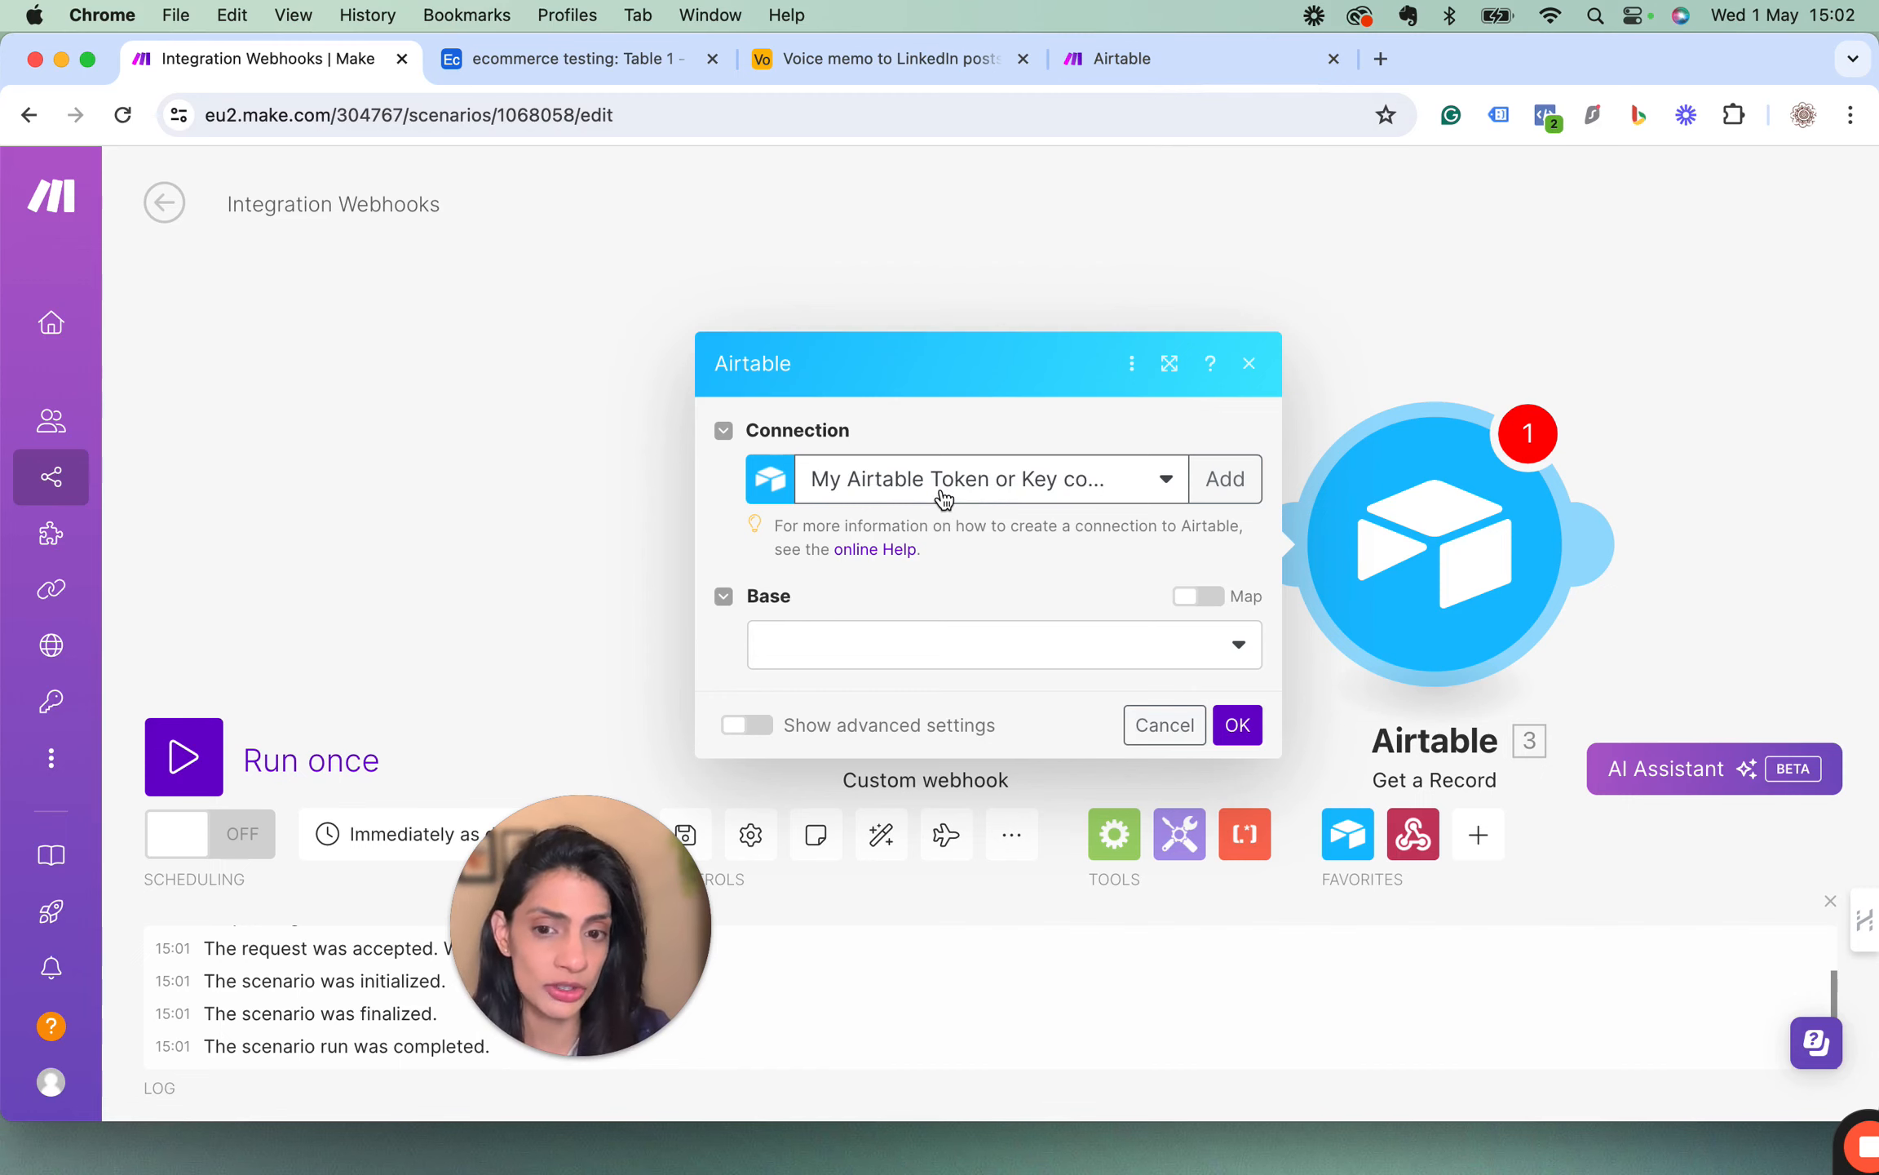
Read Make's Airtable help page on connecting with OAuth or a Personal Access Token, and return to the scenario.
{"action": "left_click", "coordinate": [1142, 69]}
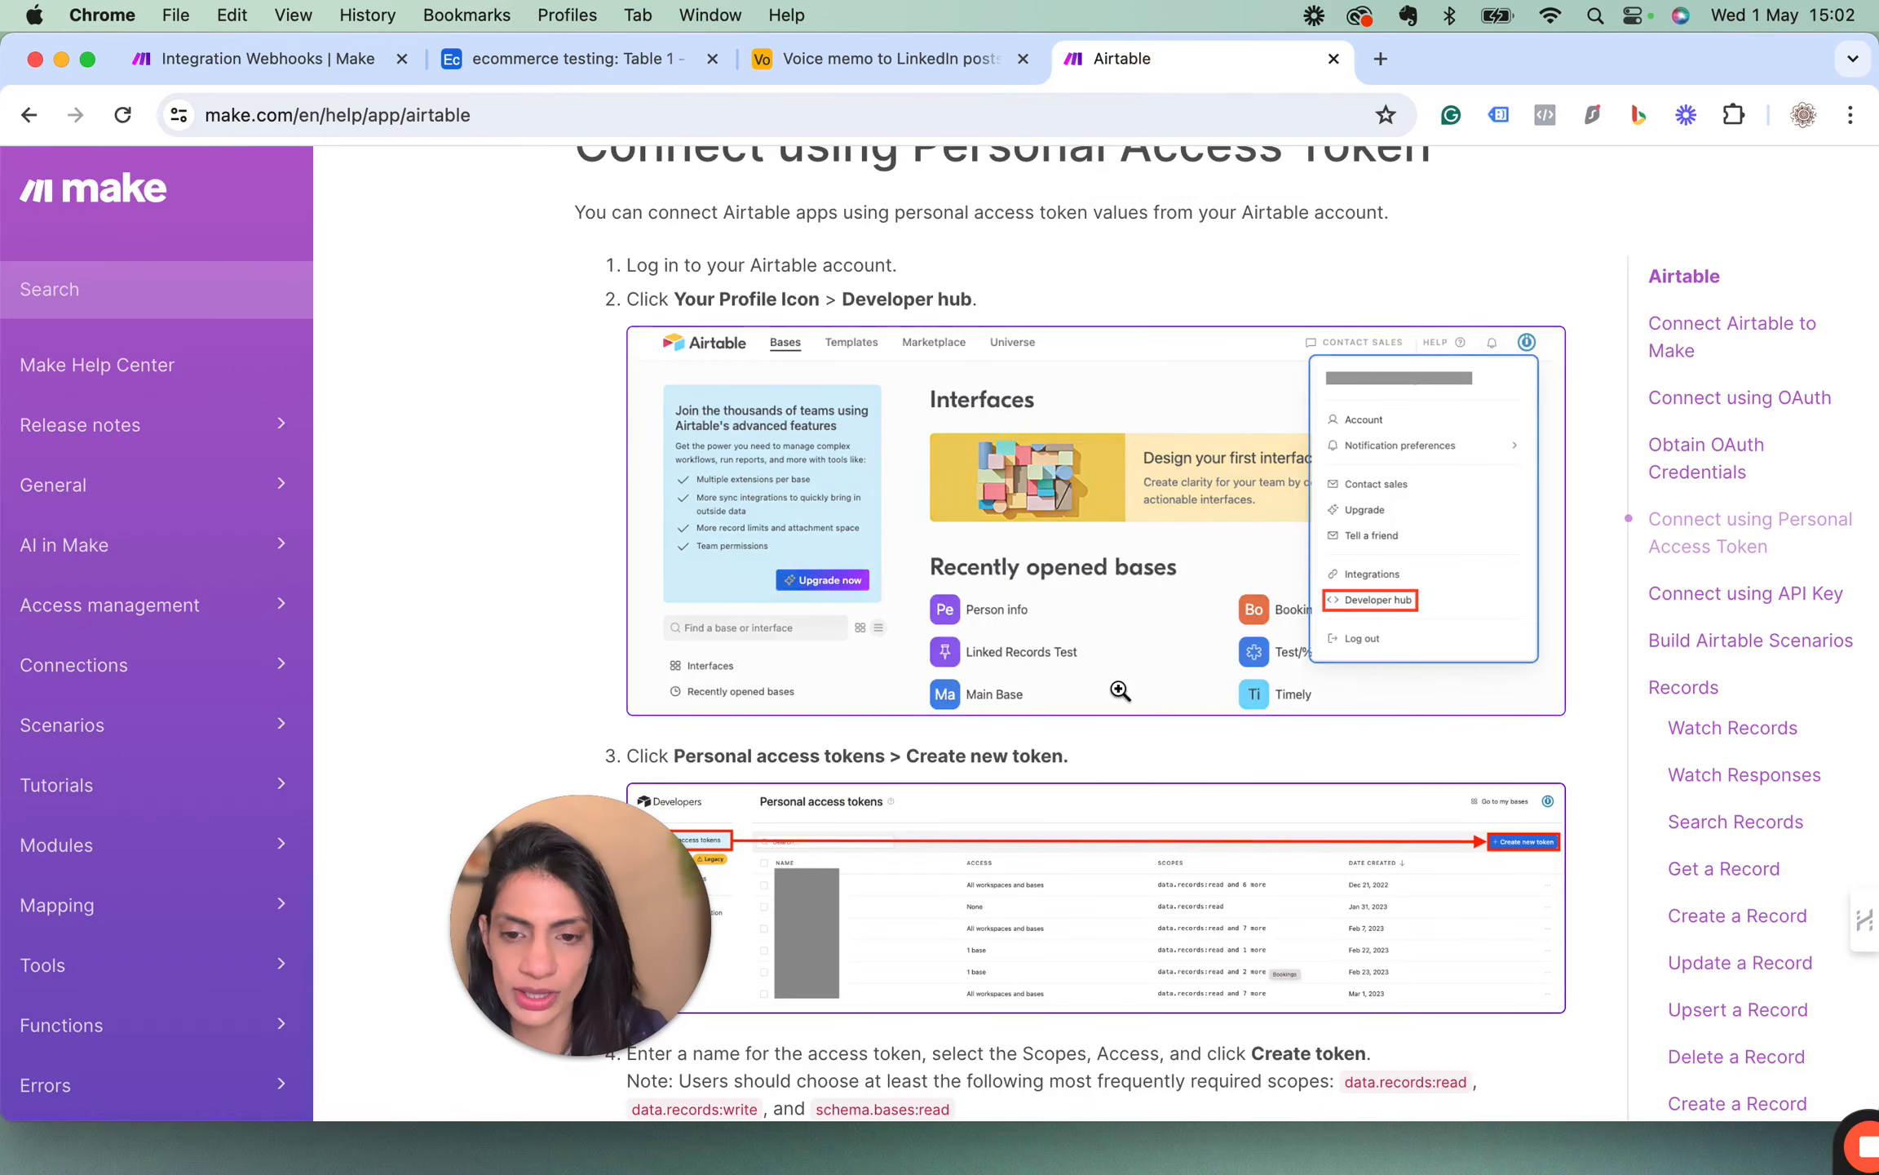
{"action": "scroll", "coordinate": [849, 438], "scroll_direction": "down", "scroll_amount": 5}
{"action": "scroll", "coordinate": [849, 438], "scroll_direction": "up", "scroll_amount": 3}
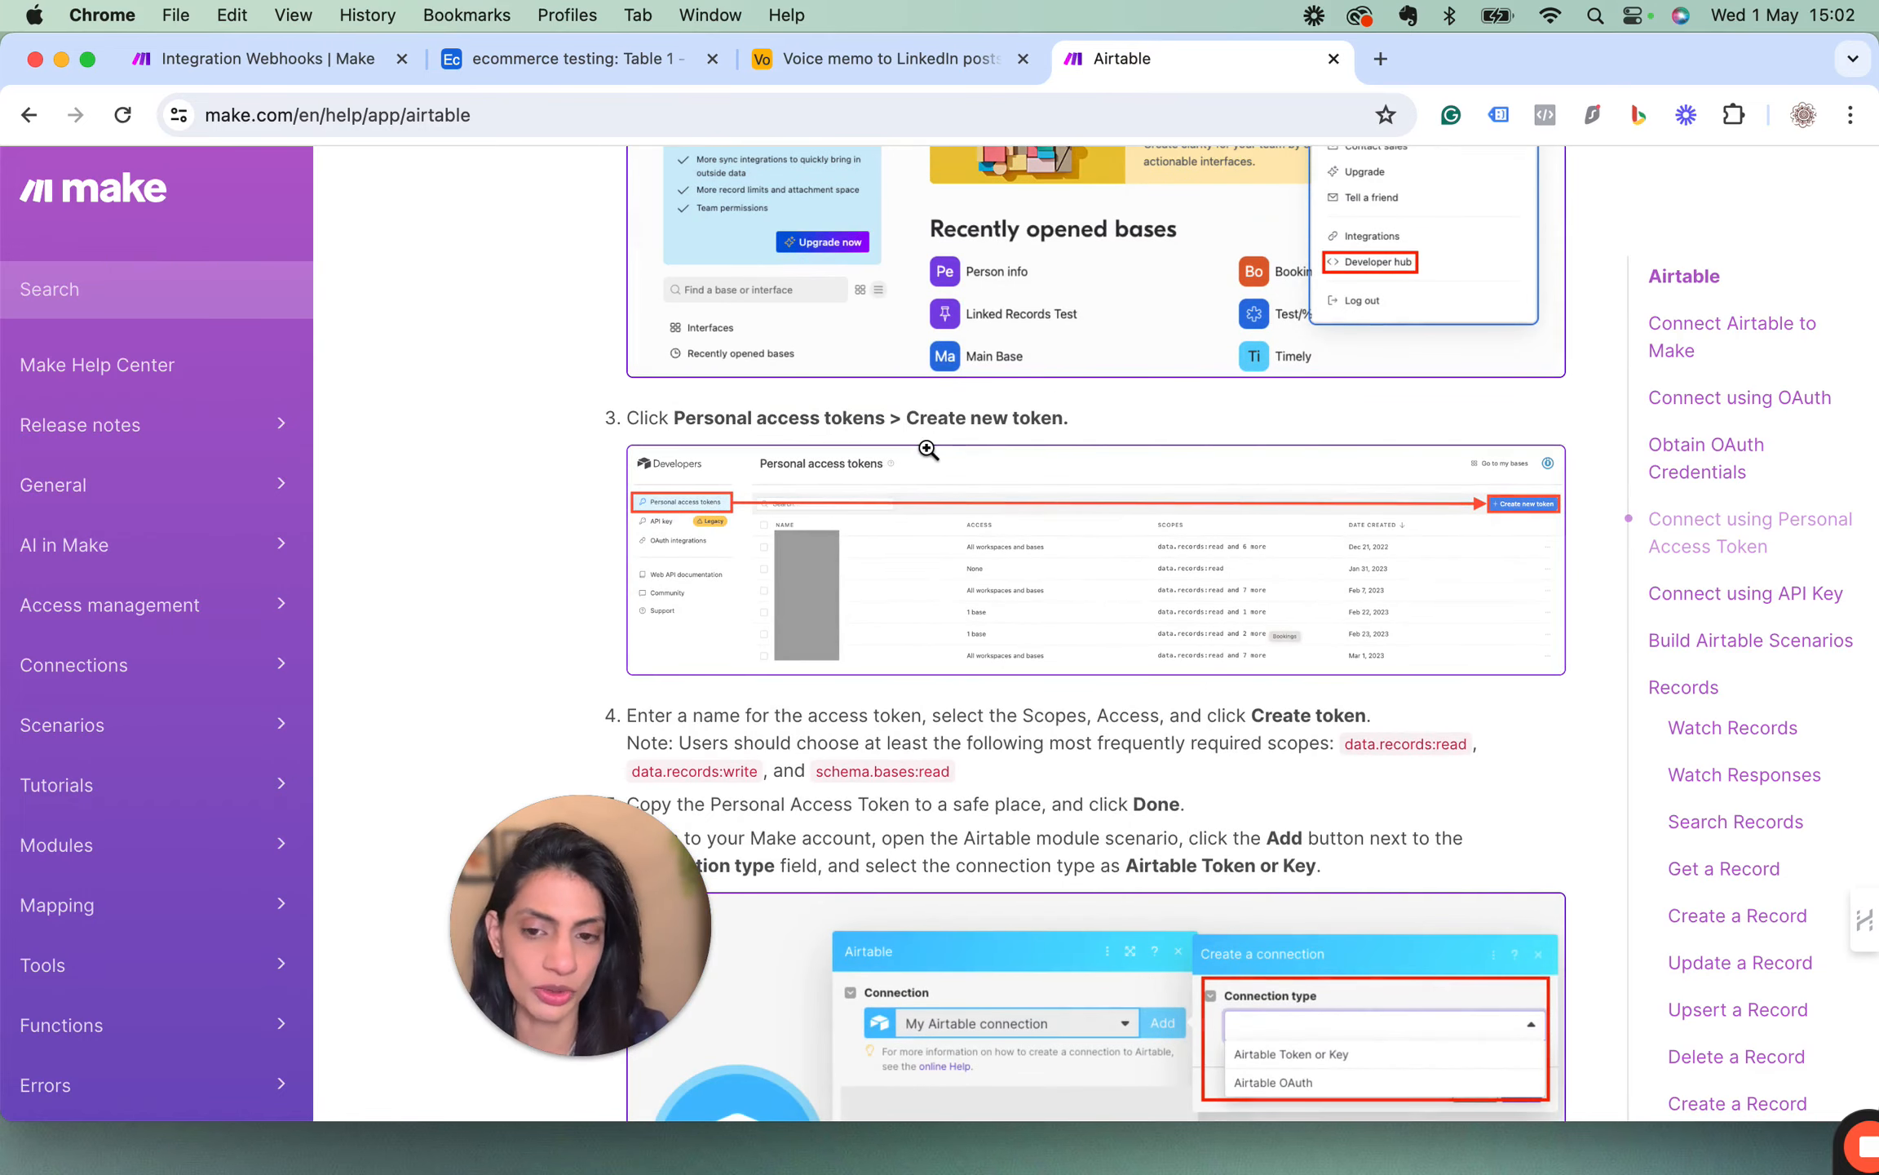
{"action": "left_click", "coordinate": [265, 59]}
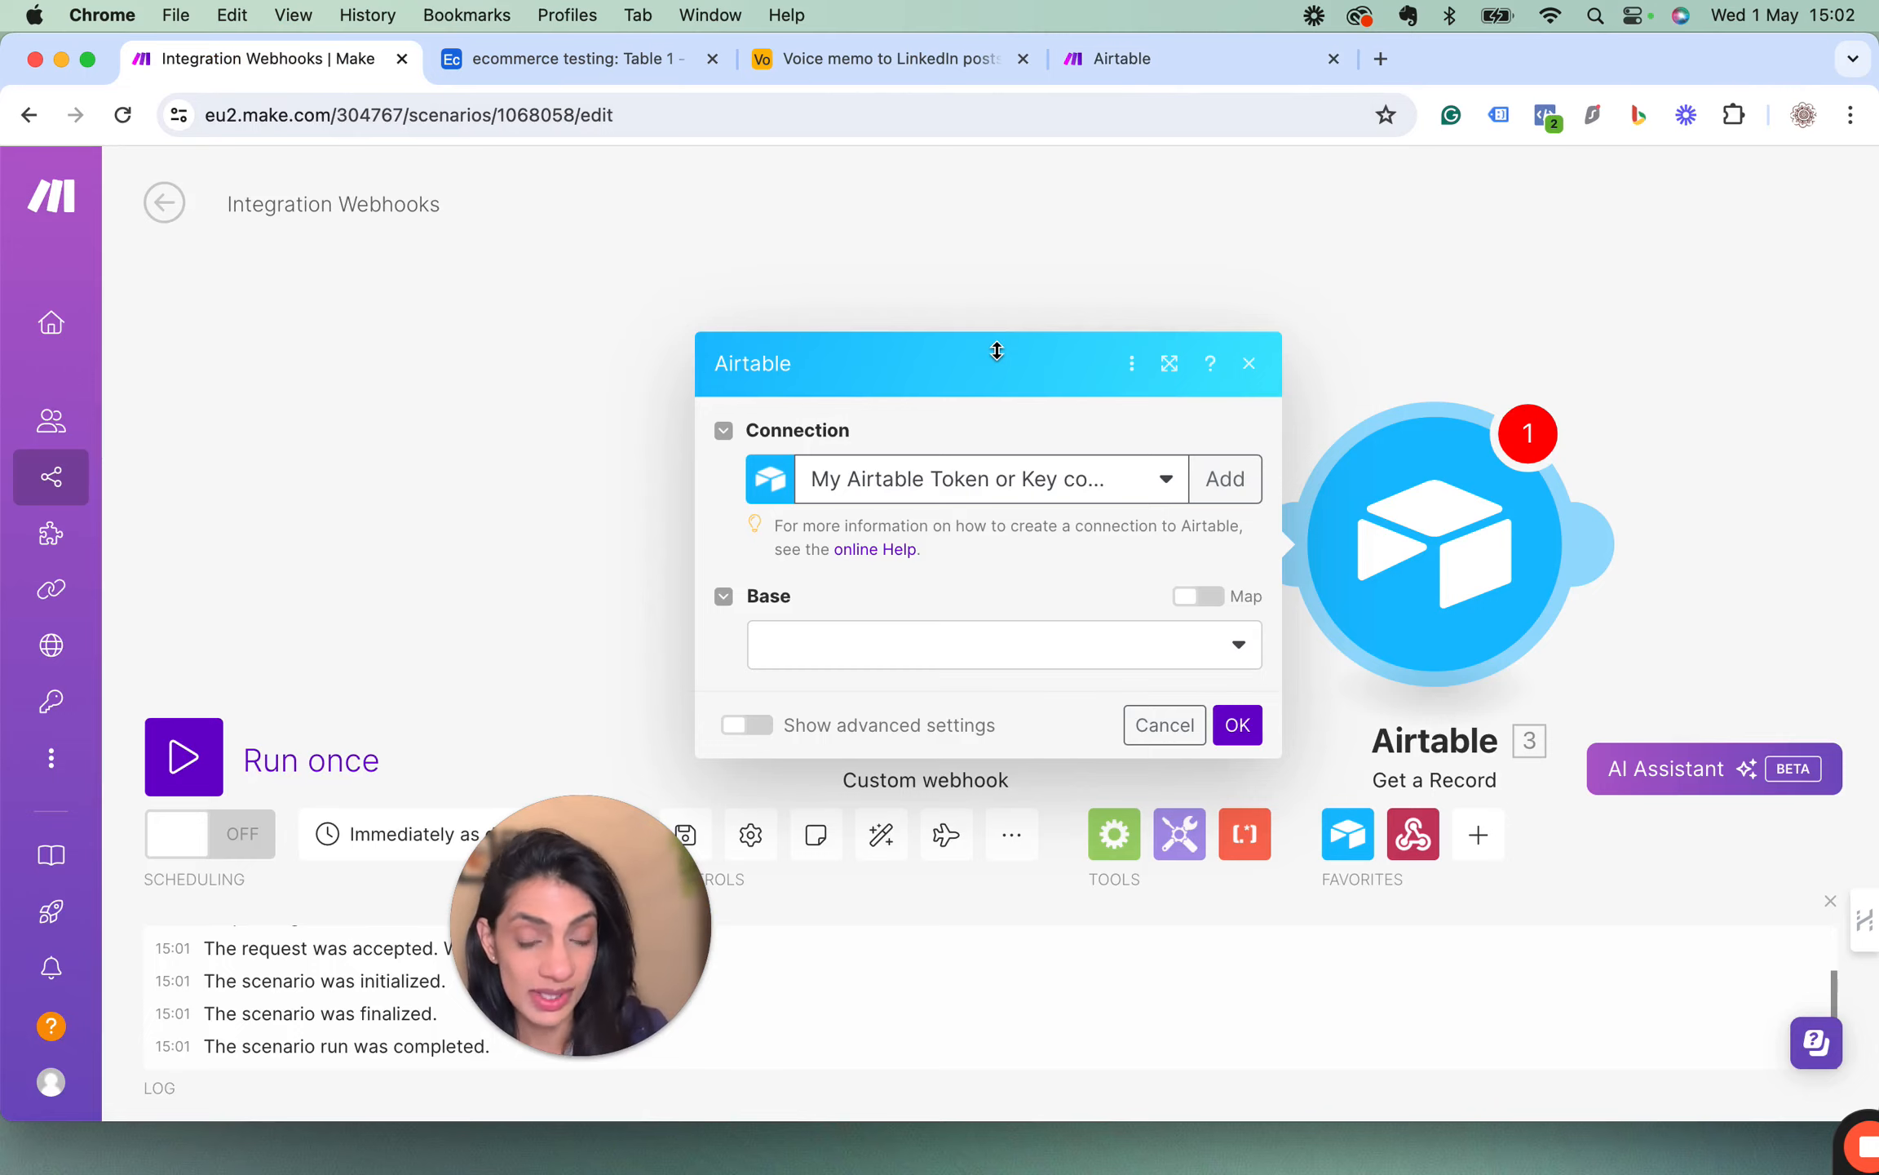
{"action": "left_click", "coordinate": [1167, 60]}
{"action": "scroll", "coordinate": [1004, 569], "scroll_direction": "up", "scroll_amount": 10}
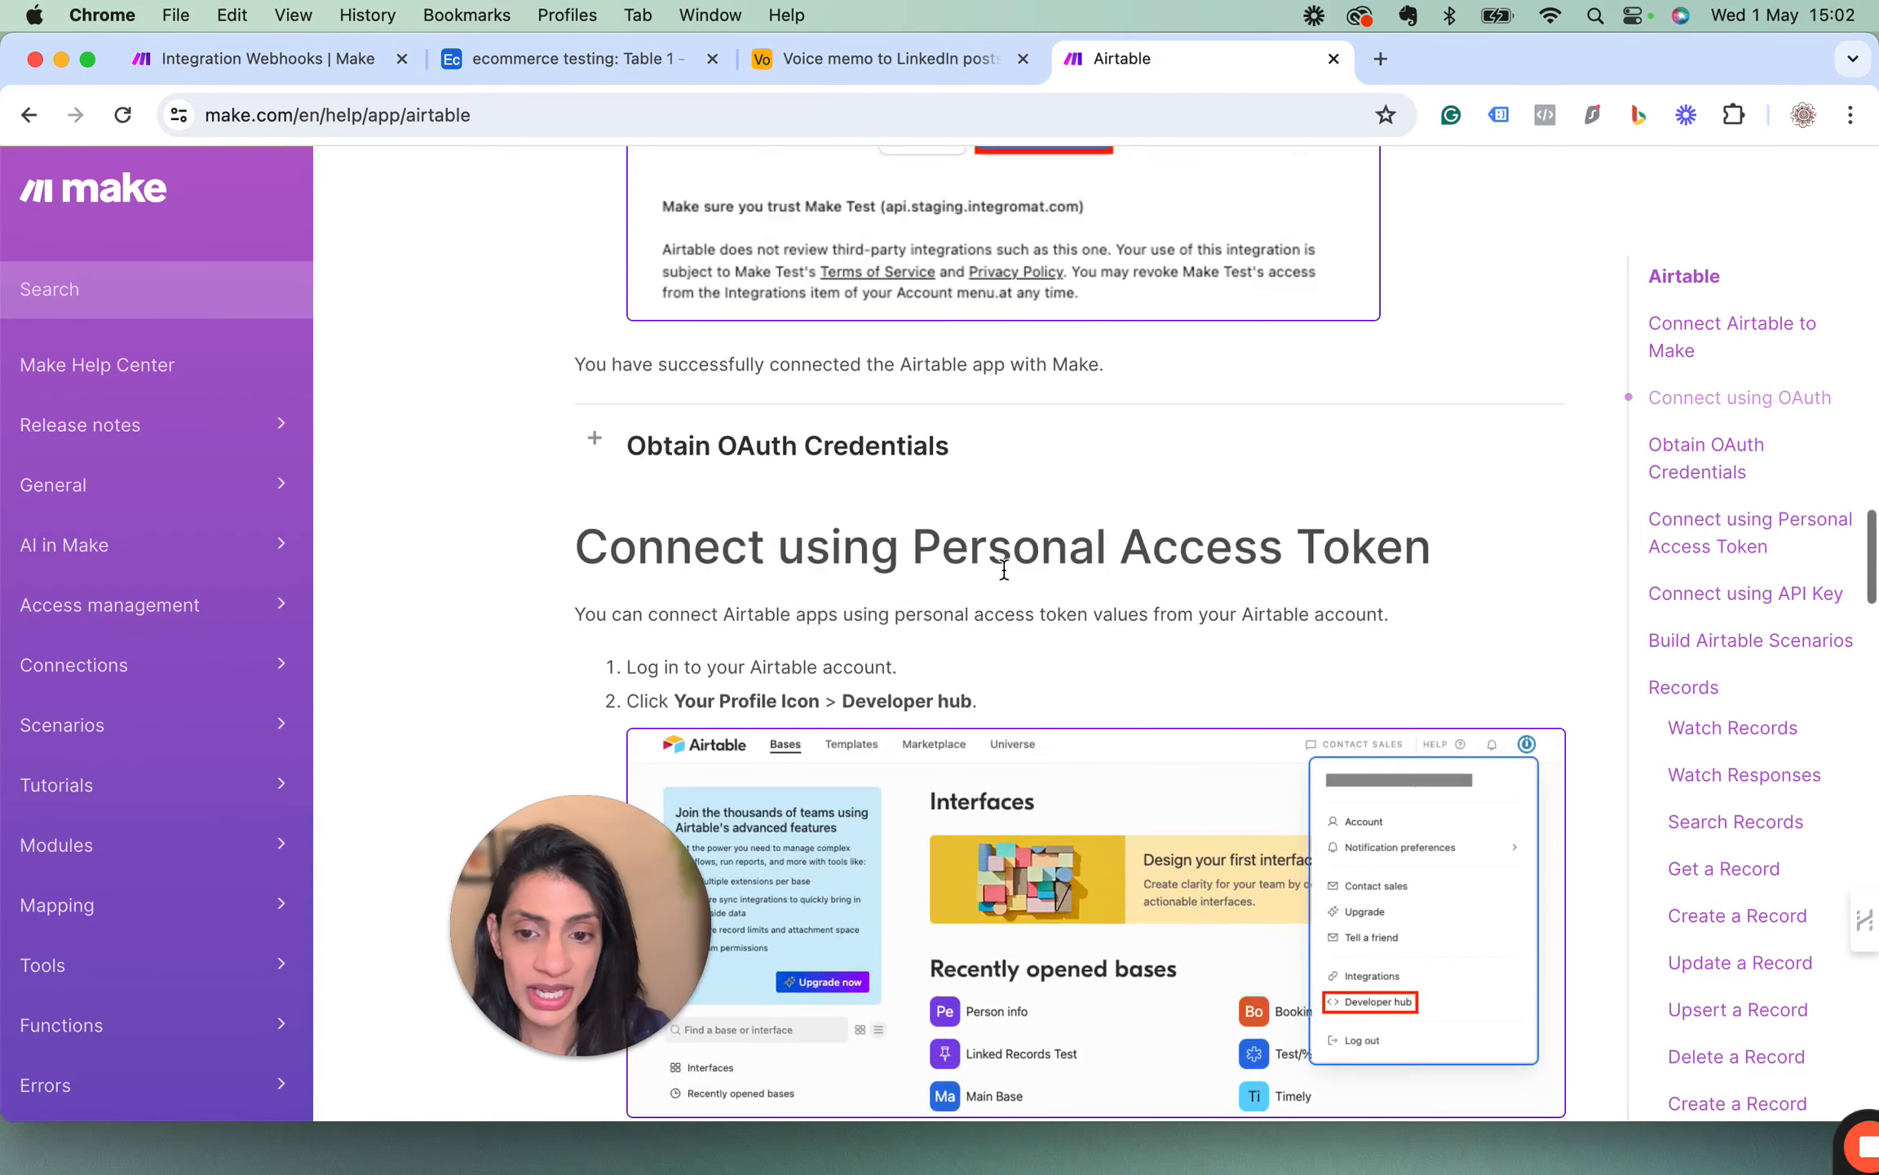
{"action": "scroll", "coordinate": [1004, 570], "scroll_direction": "up", "scroll_amount": 15}
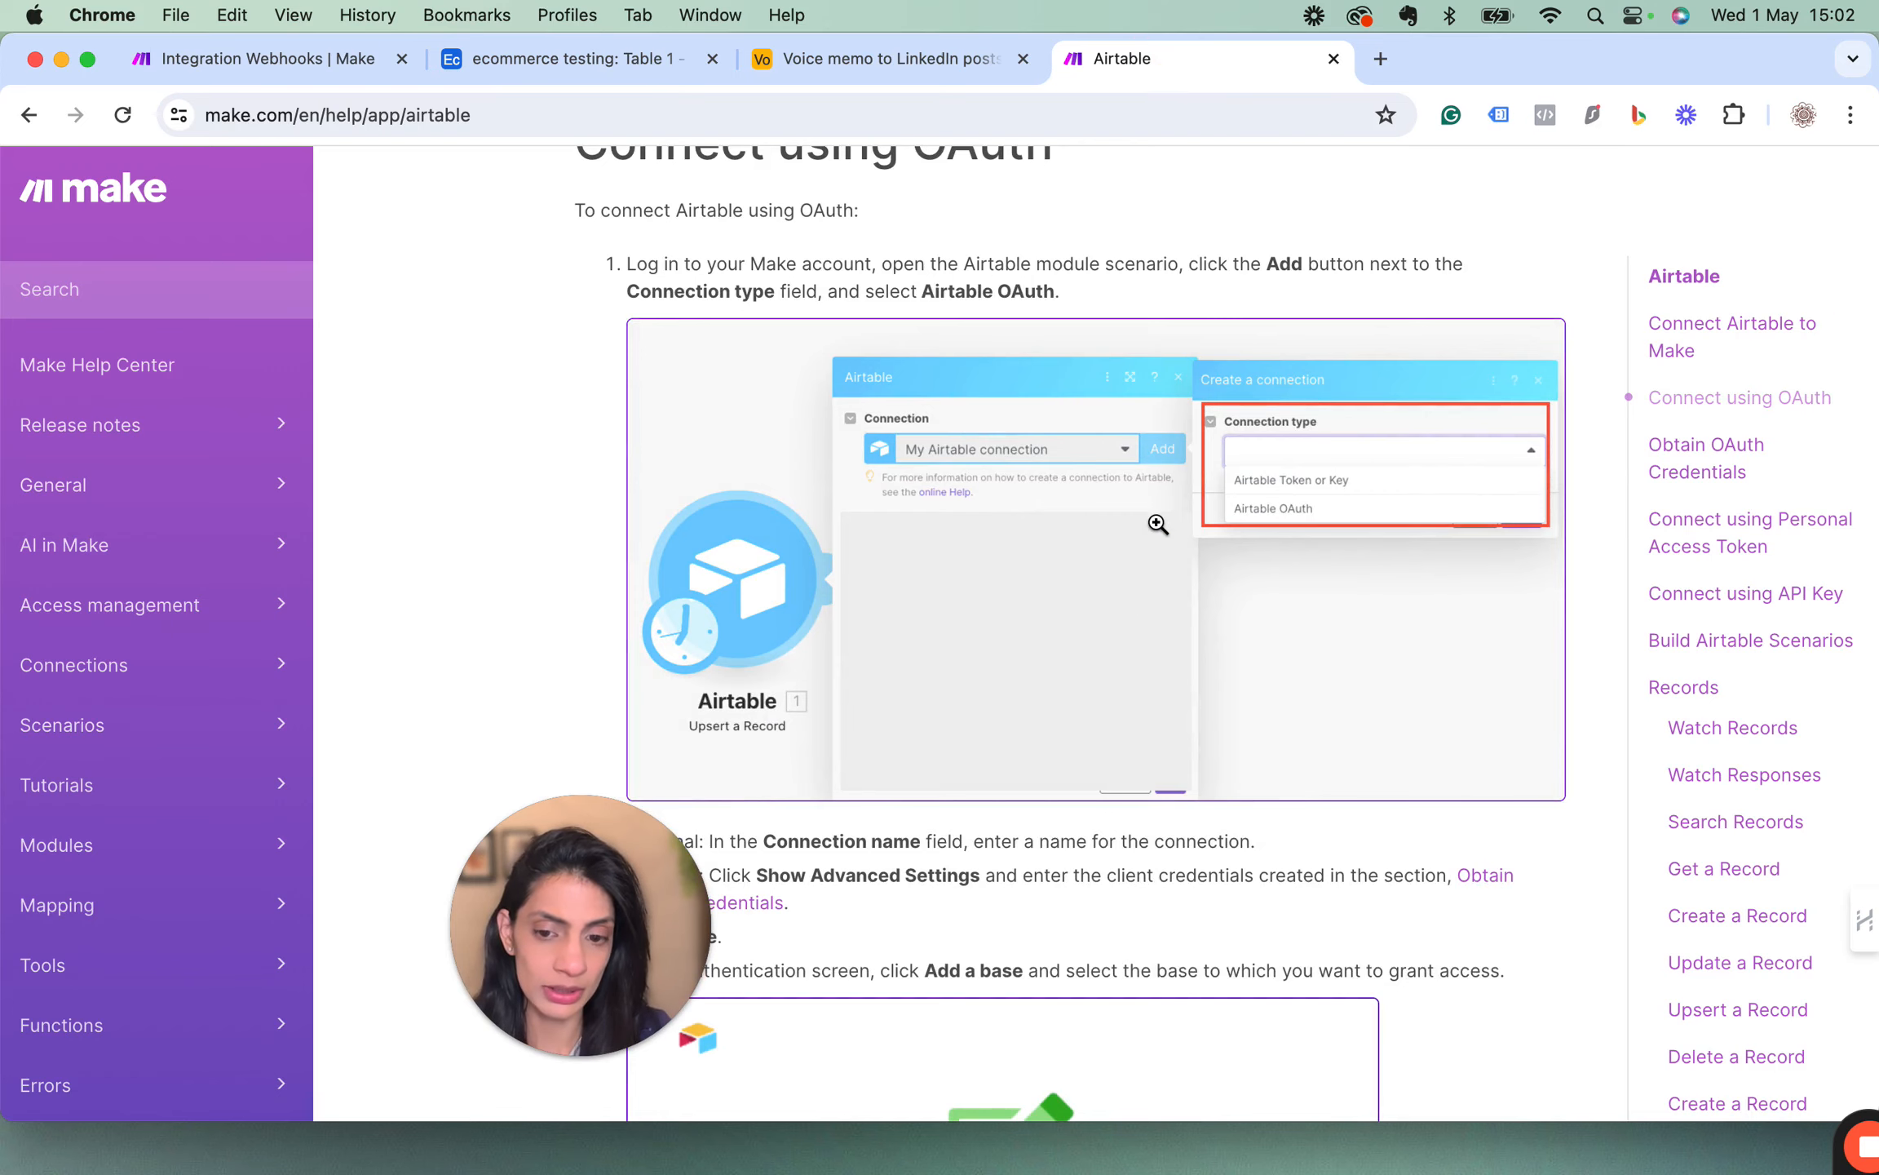
{"action": "scroll", "coordinate": [1157, 523], "scroll_direction": "down", "scroll_amount": 10}
{"action": "scroll", "coordinate": [1157, 523], "scroll_direction": "down", "scroll_amount": 15}
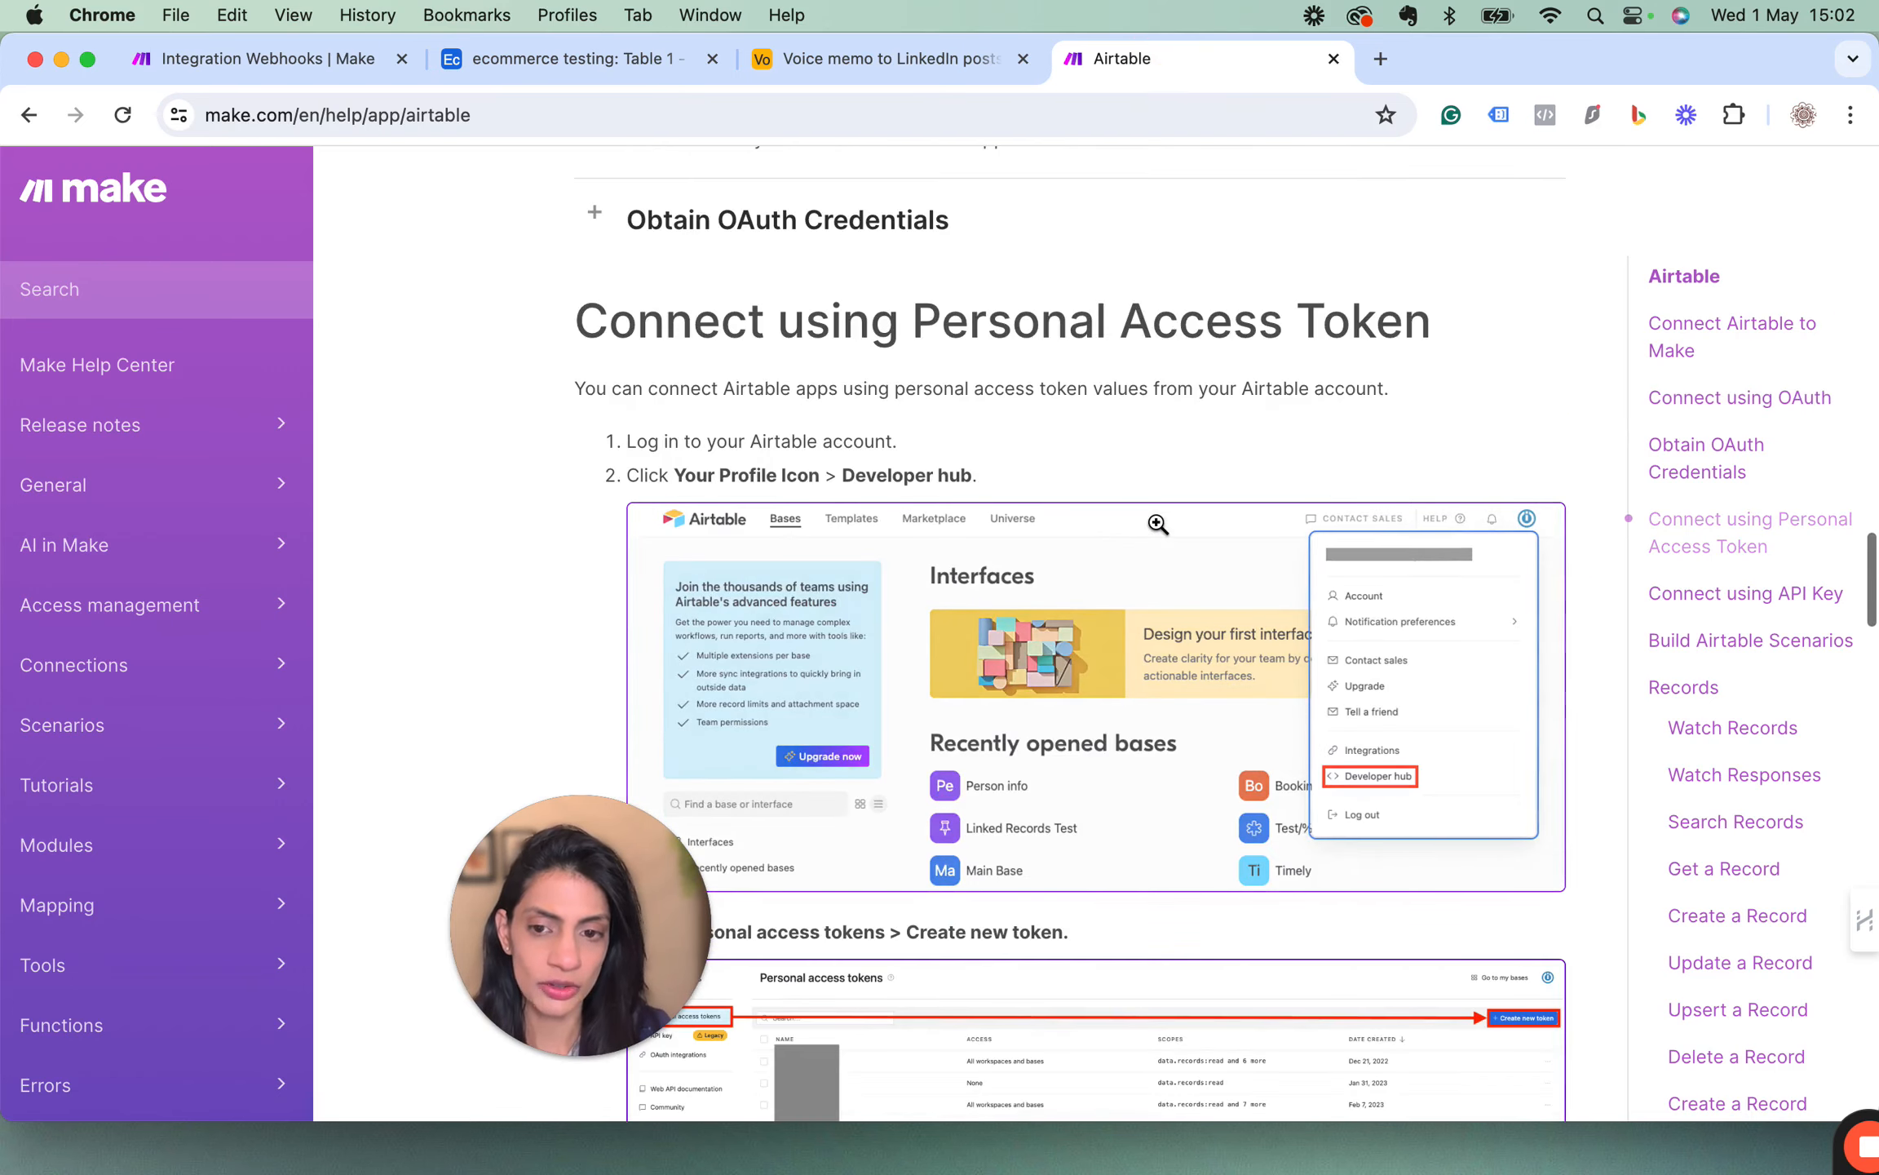
{"action": "scroll", "coordinate": [1157, 523], "scroll_direction": "down", "scroll_amount": 10}
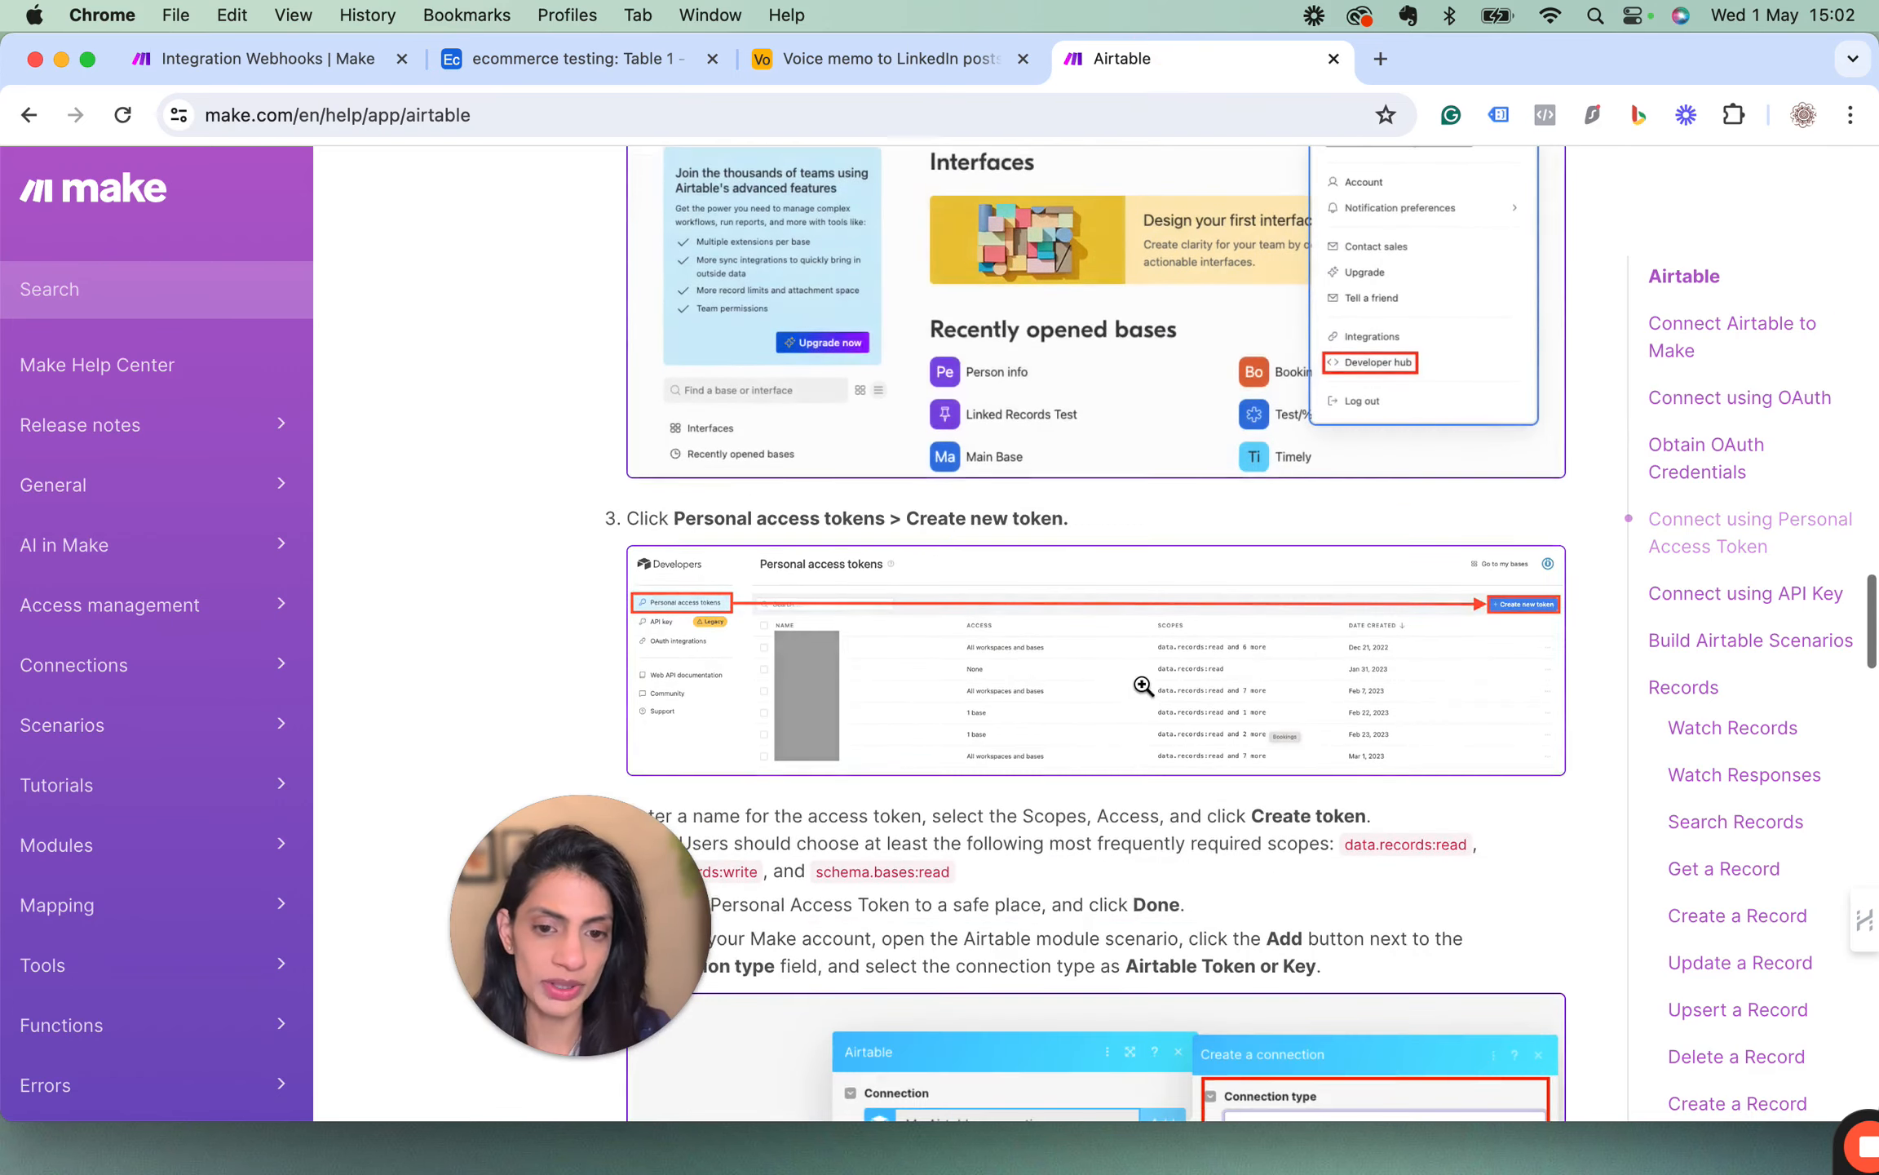
{"action": "scroll", "coordinate": [1053, 858], "scroll_direction": "down", "scroll_amount": 5}
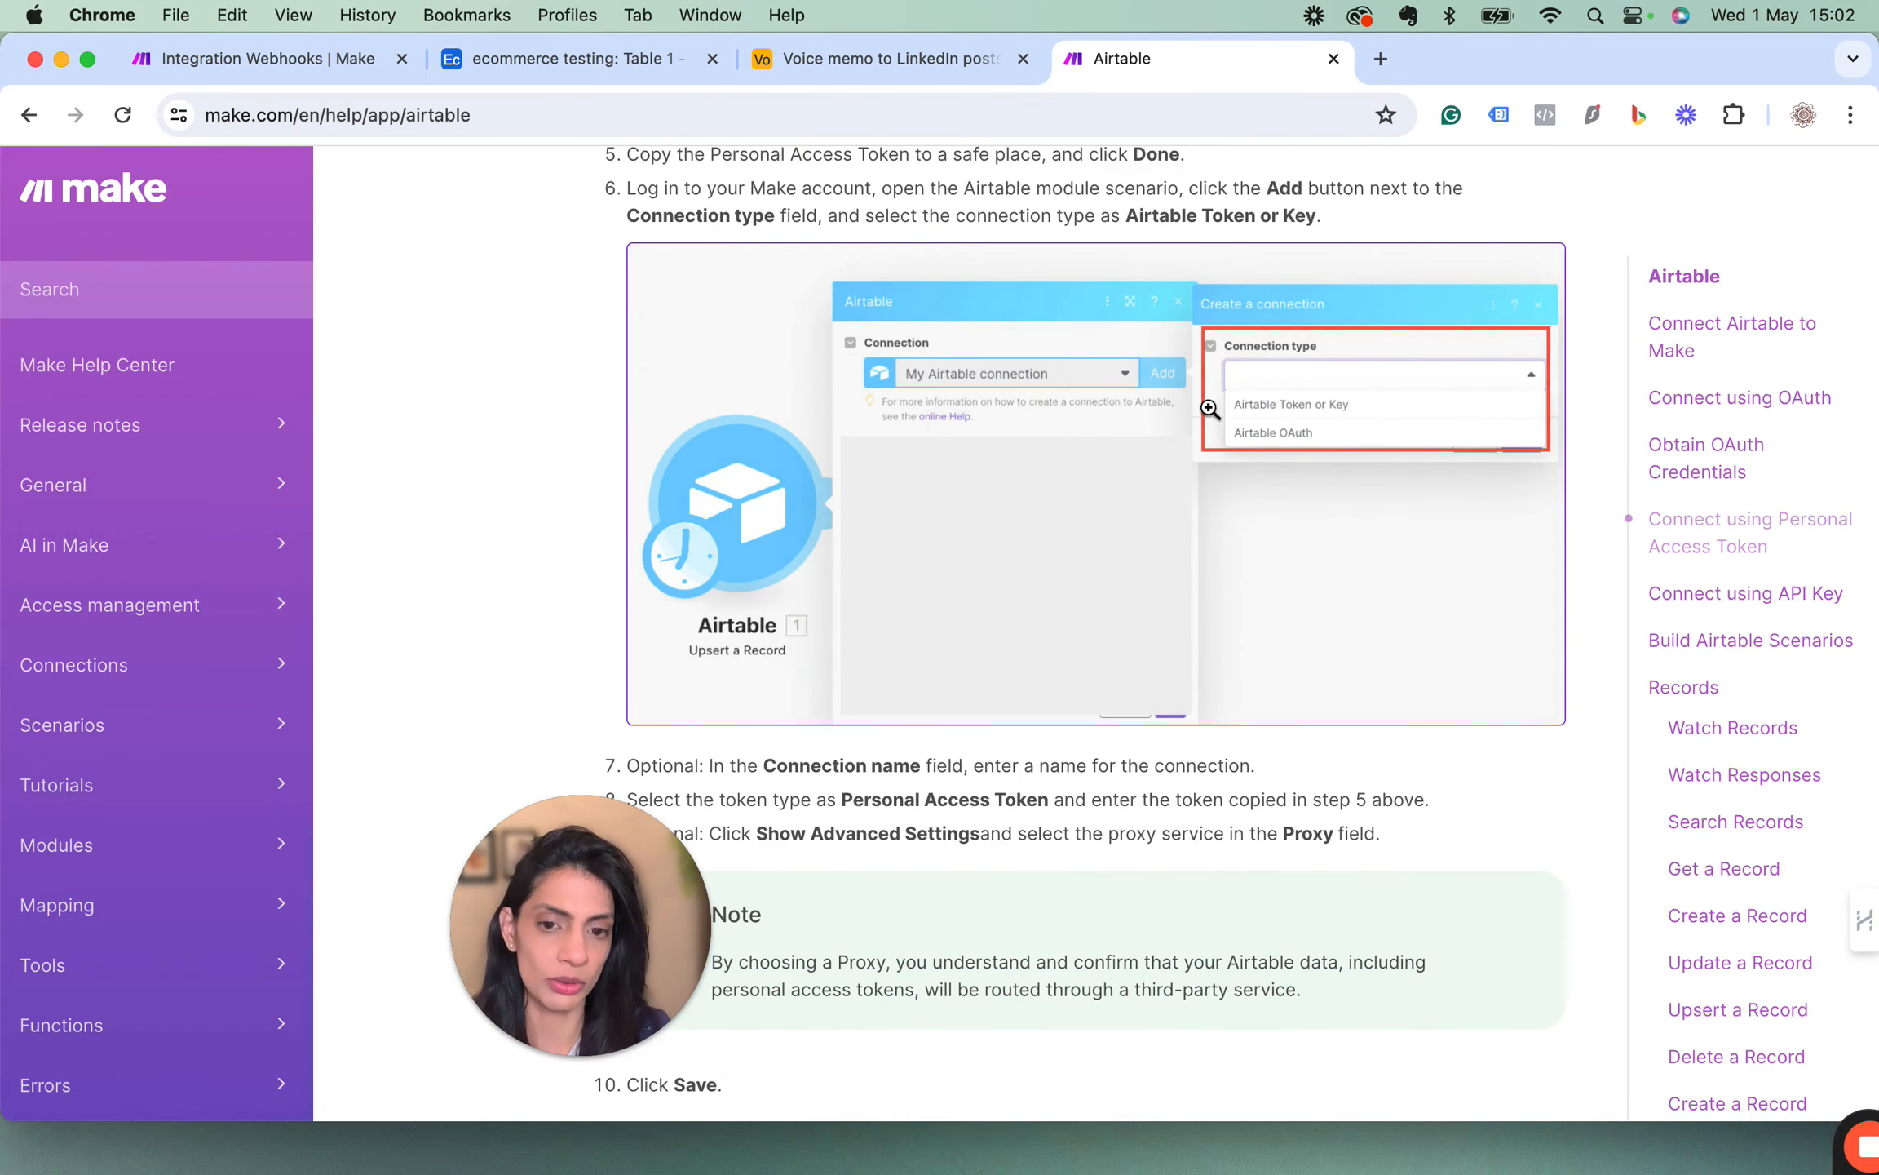
{"action": "left_click", "coordinate": [279, 59]}
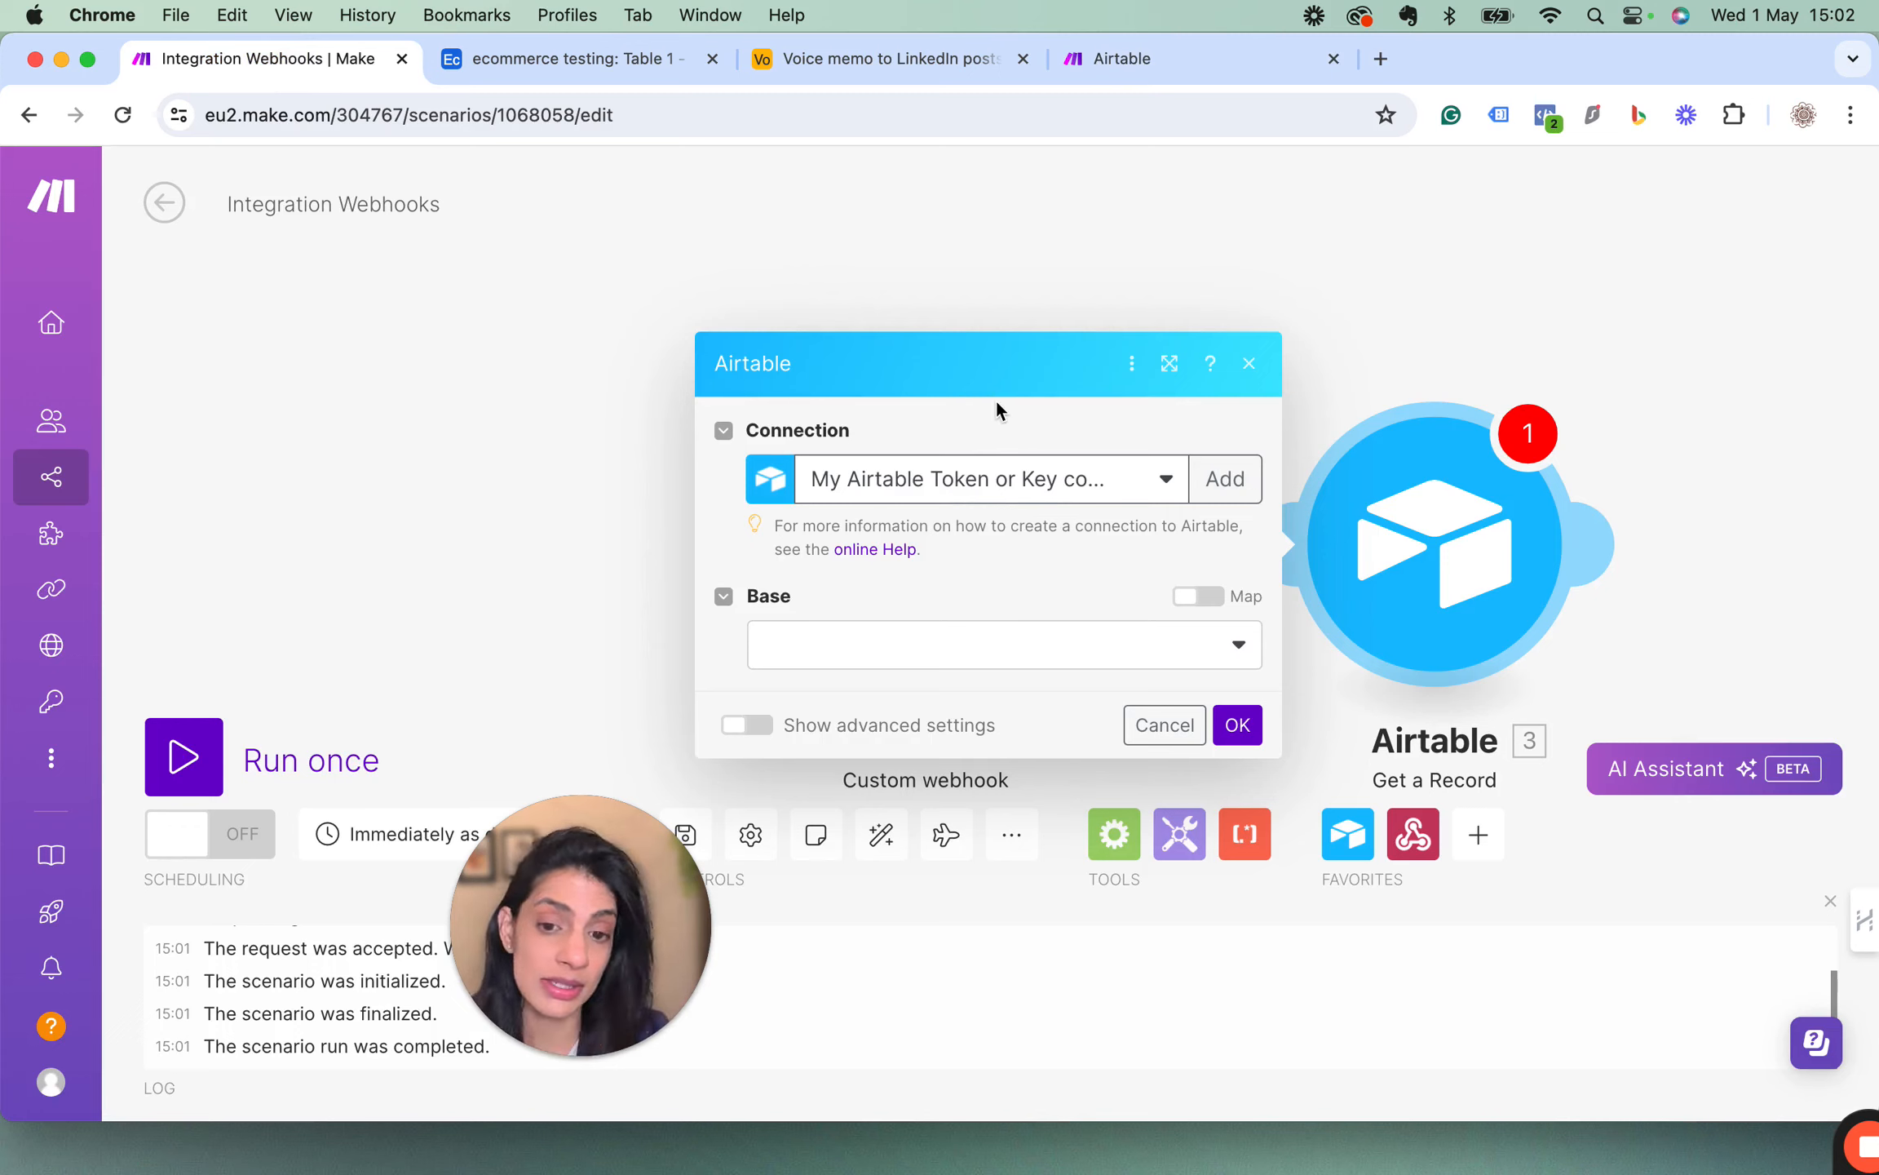
{"action": "left_click_drag", "start_coordinate": [552, 882], "coordinate": [174, 924]}
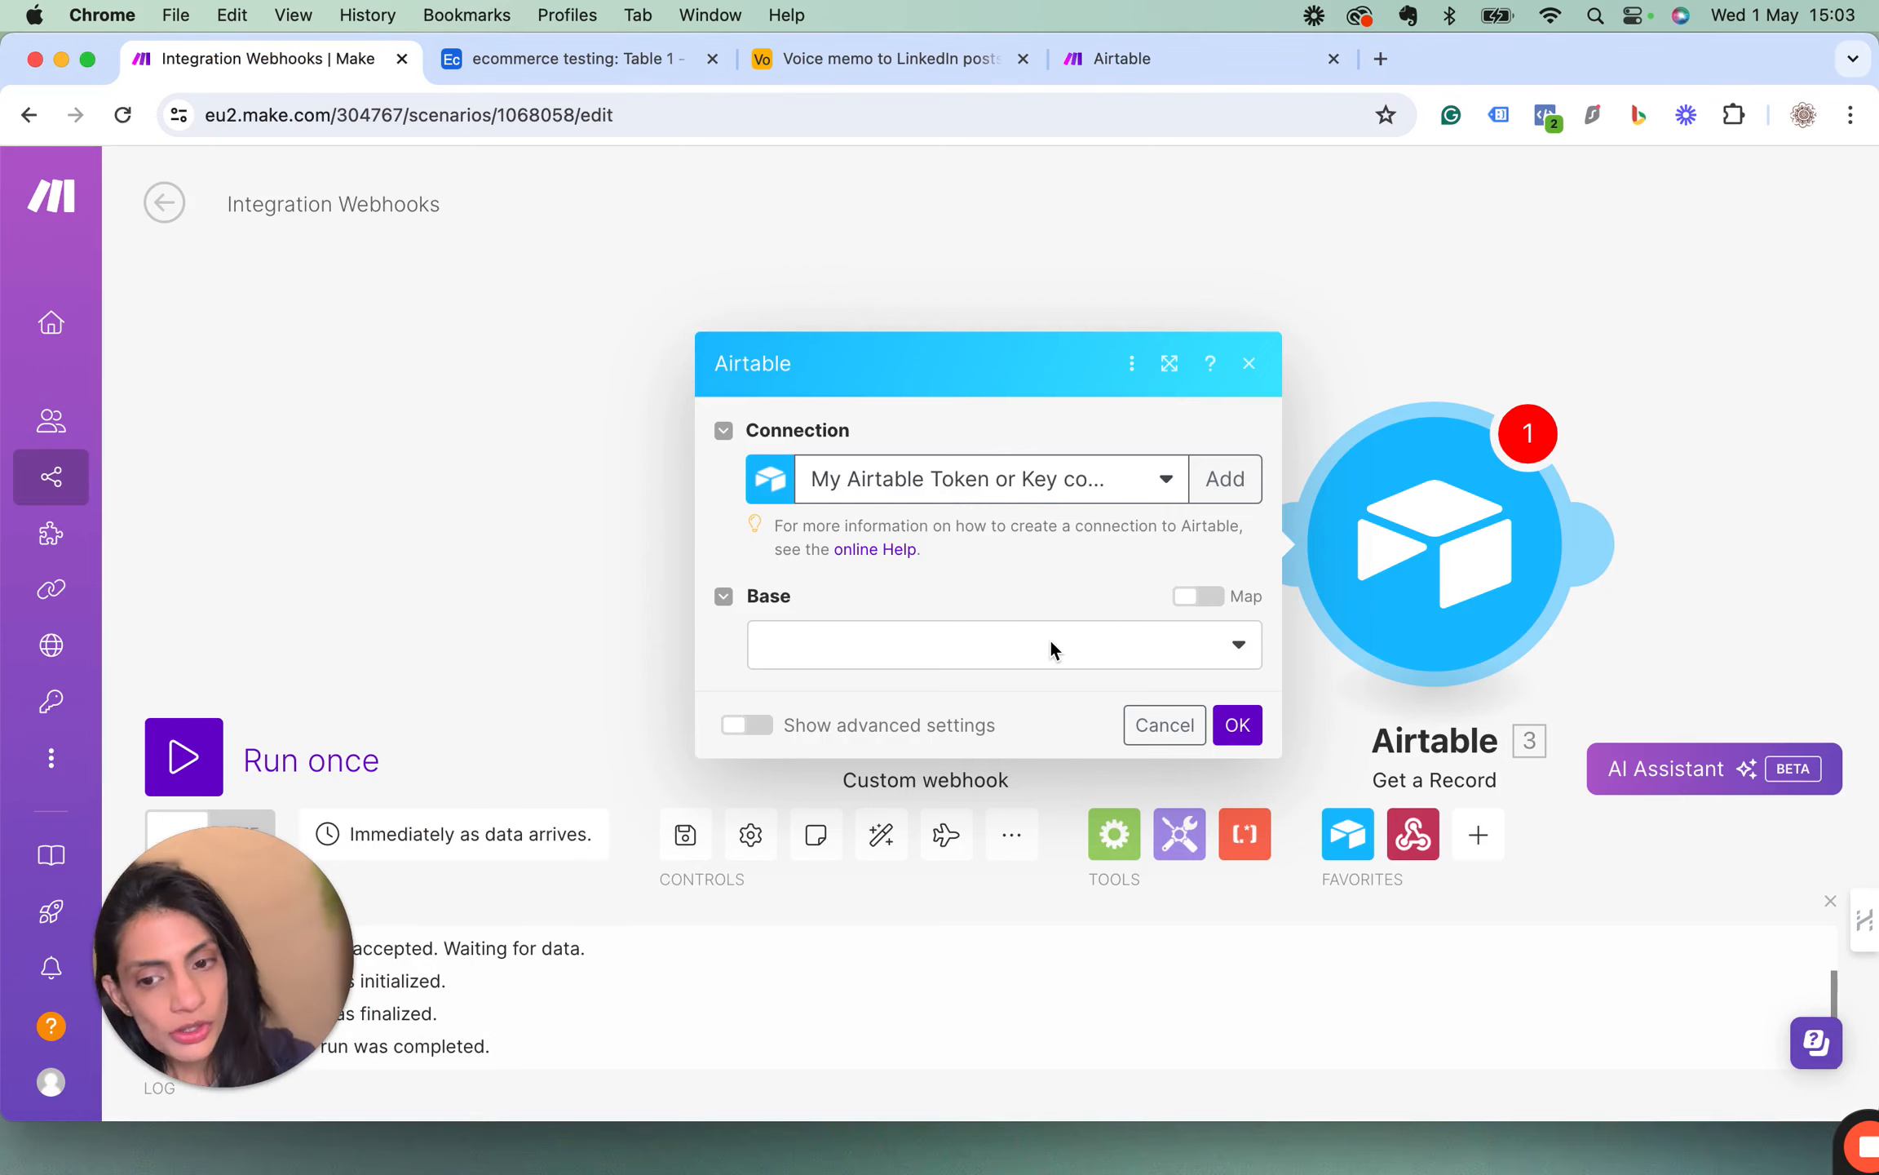
Configure the Get a Record module with base ecommerce testing, Table 1 and the webhook's record_ID as Record ID, and save it.
{"action": "left_click", "coordinate": [1219, 669]}
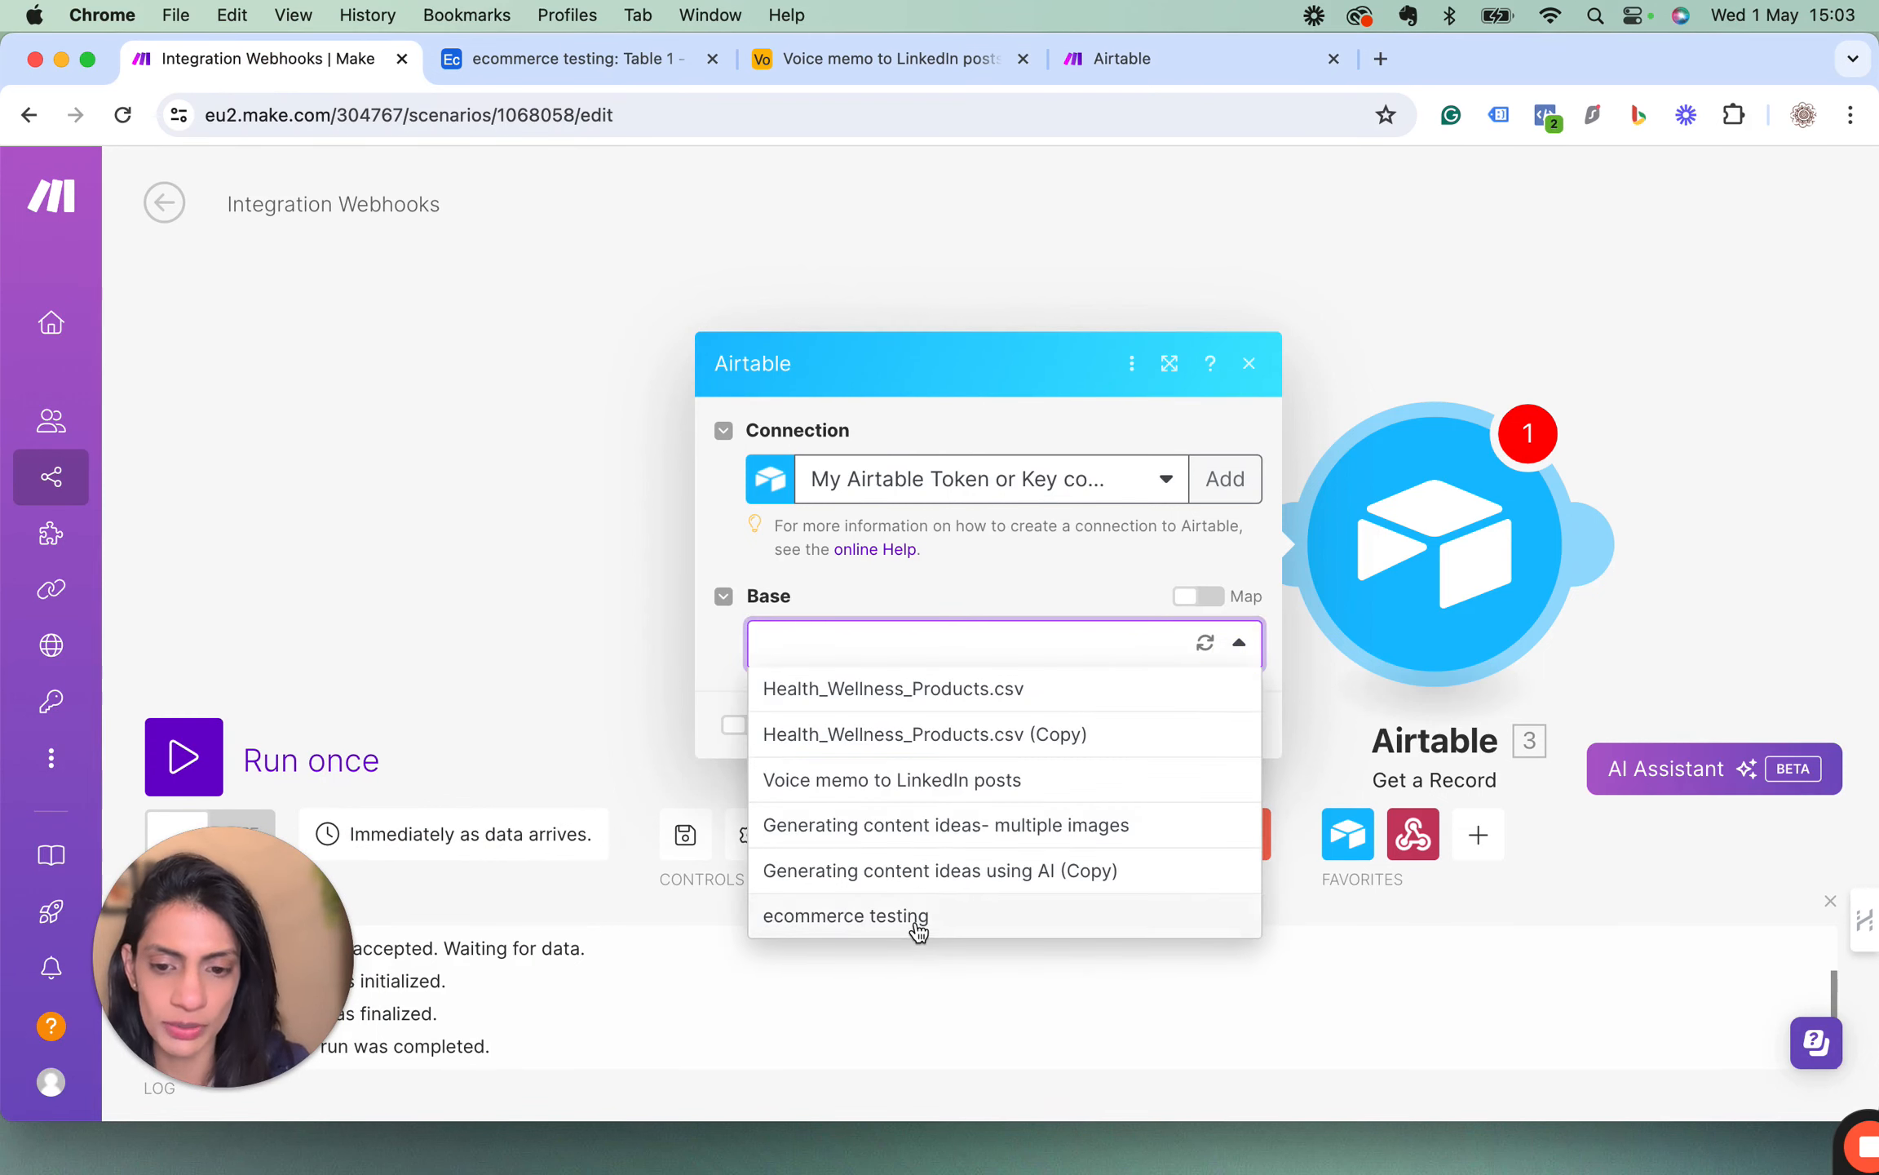
{"action": "left_click", "coordinate": [916, 922]}
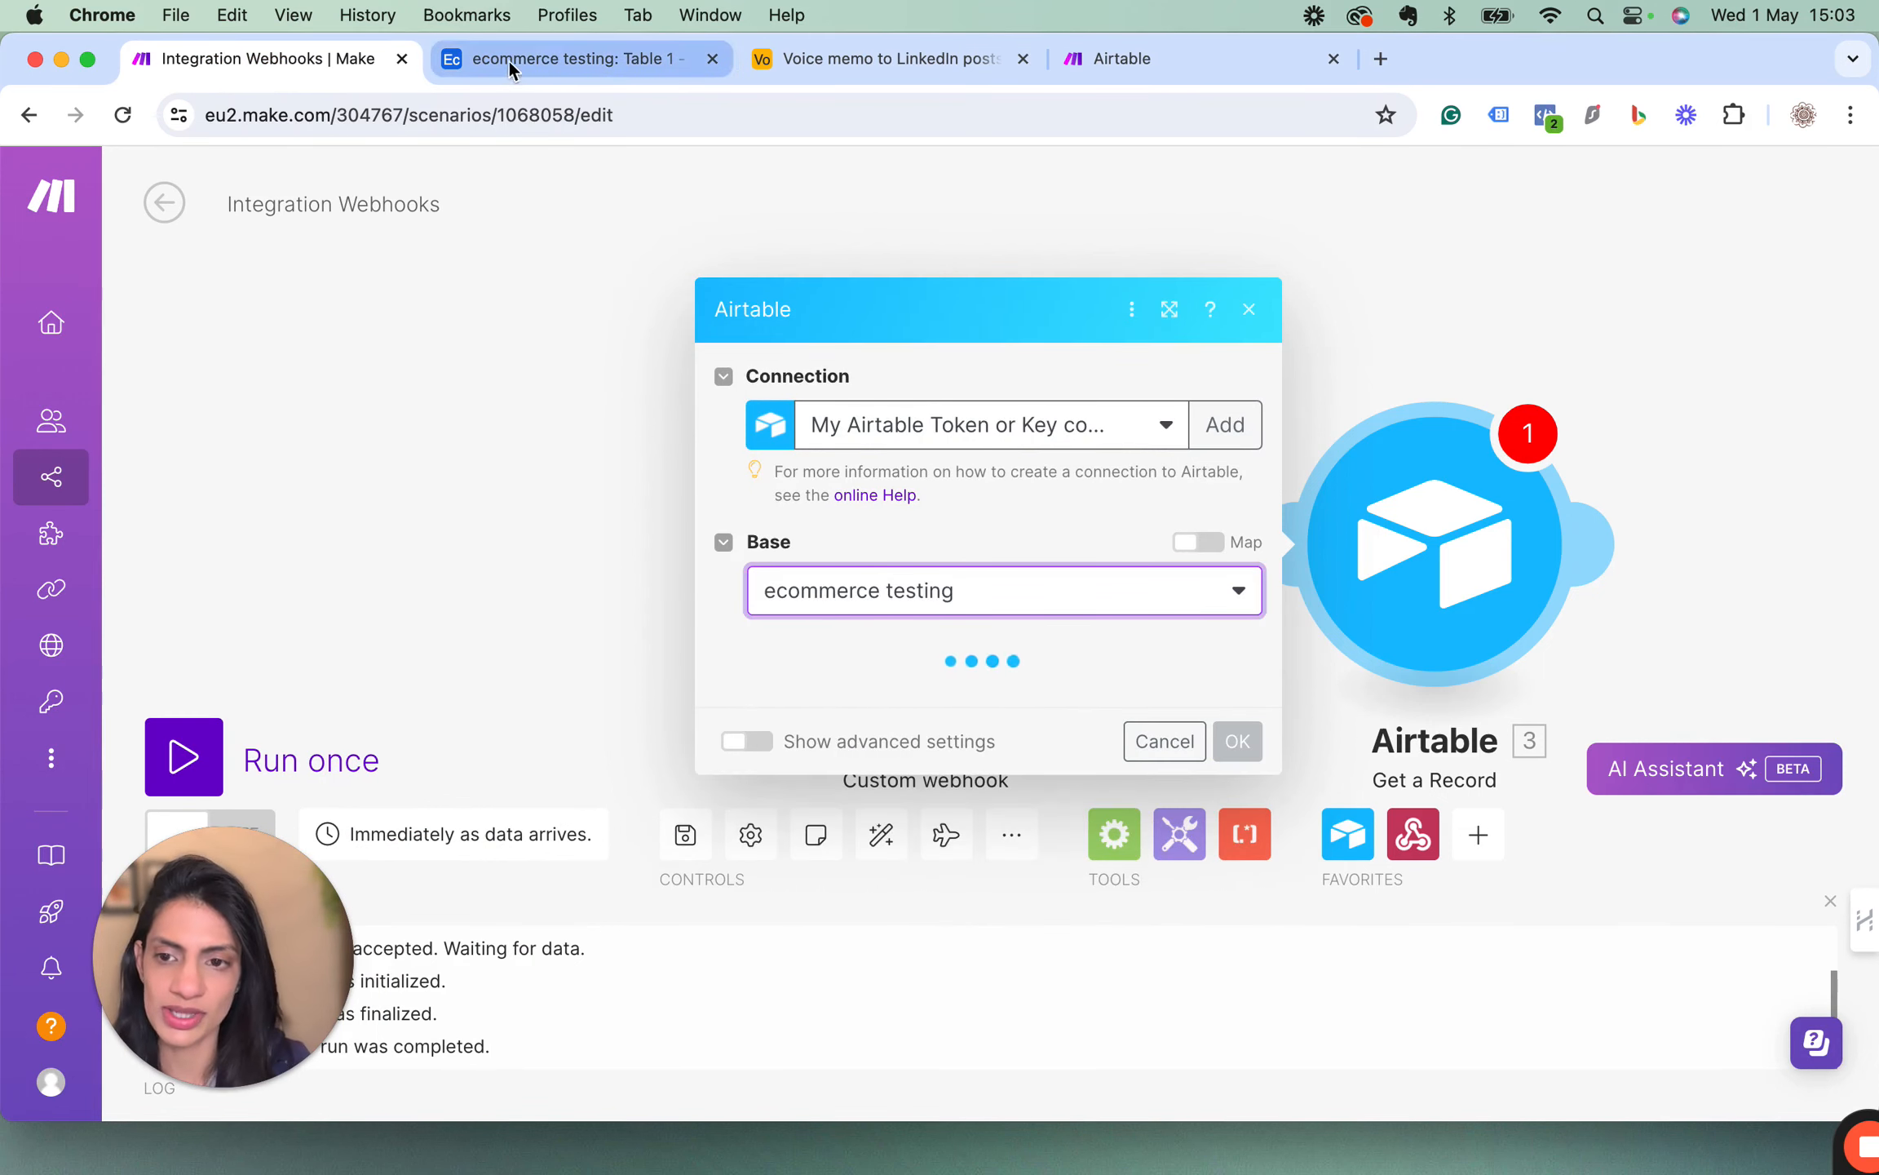
{"action": "left_click", "coordinate": [1233, 708]}
{"action": "left_click", "coordinate": [834, 757]}
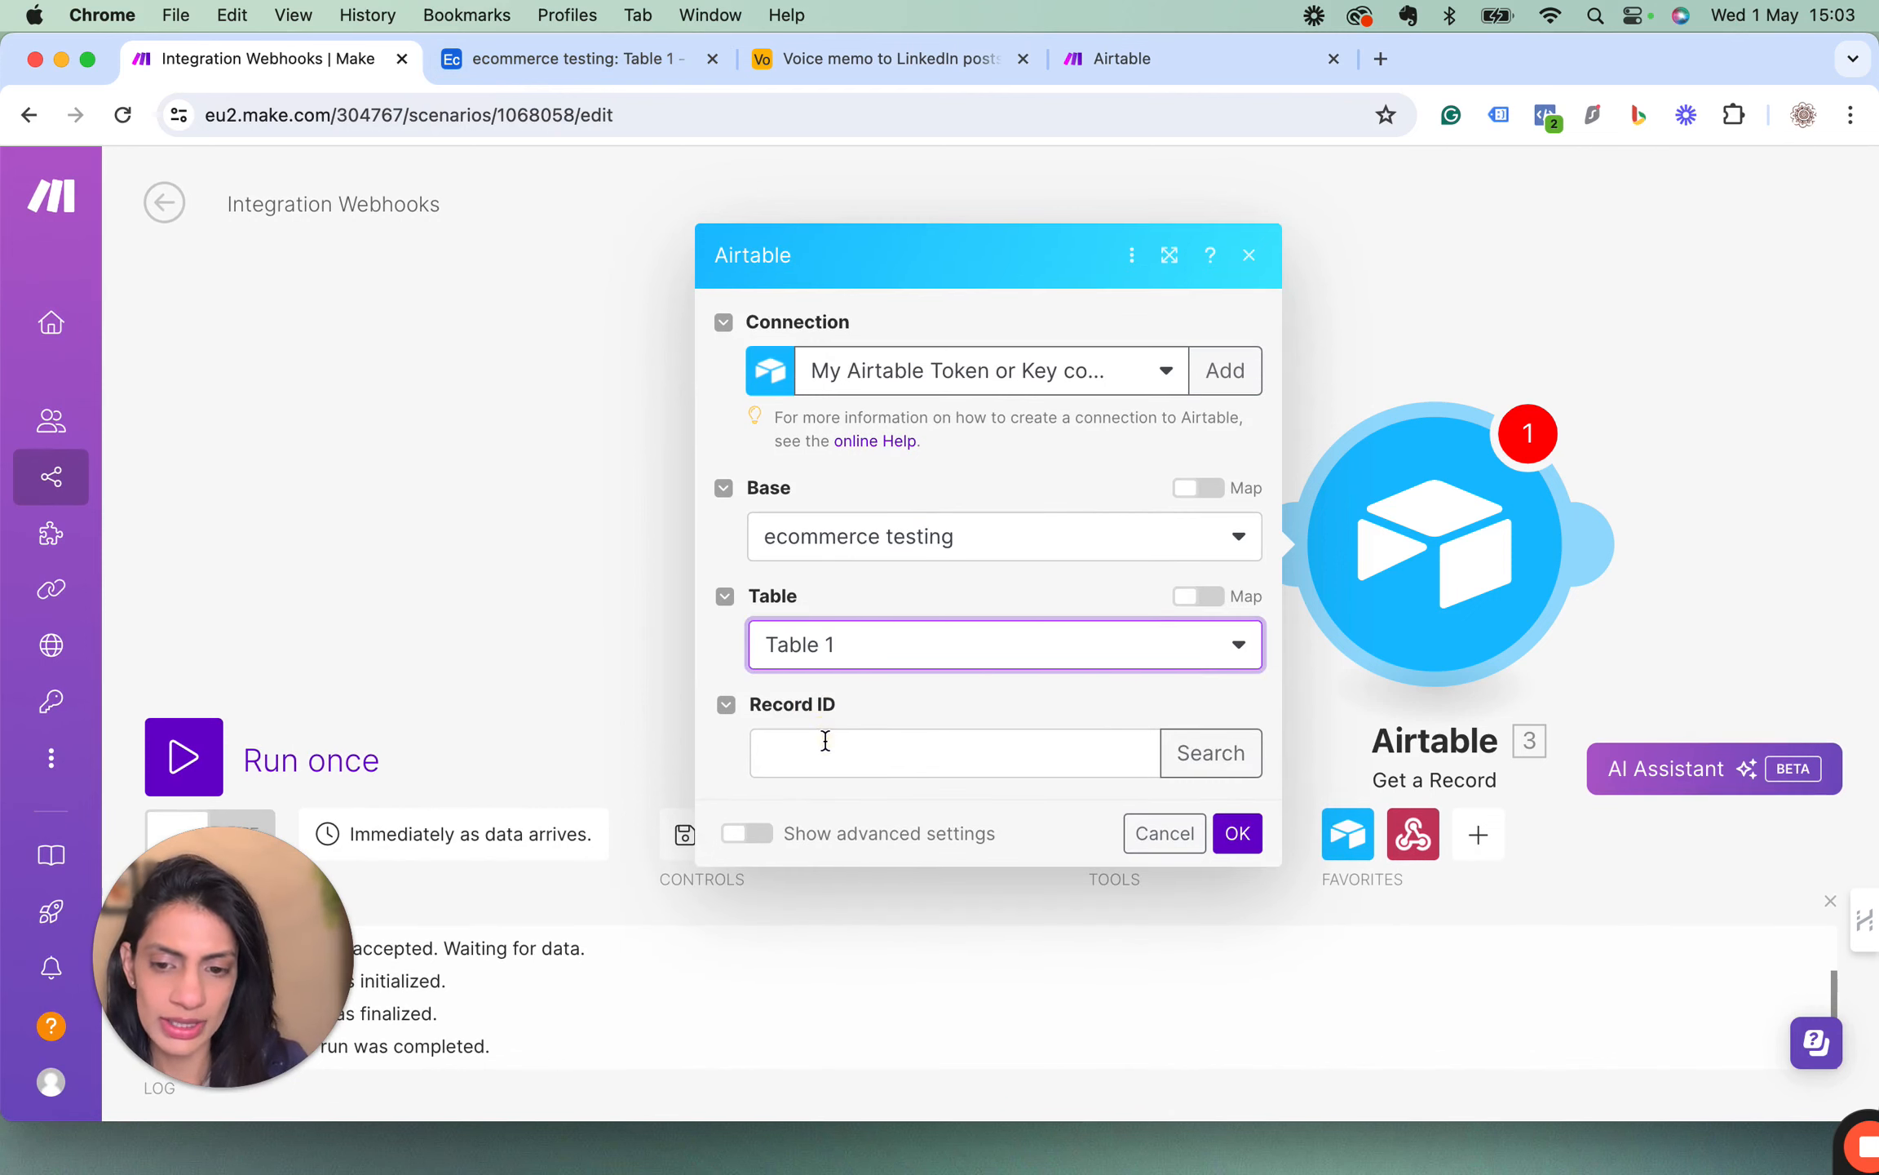
{"action": "left_click", "coordinate": [822, 743]}
{"action": "left_click", "coordinate": [1263, 842]}
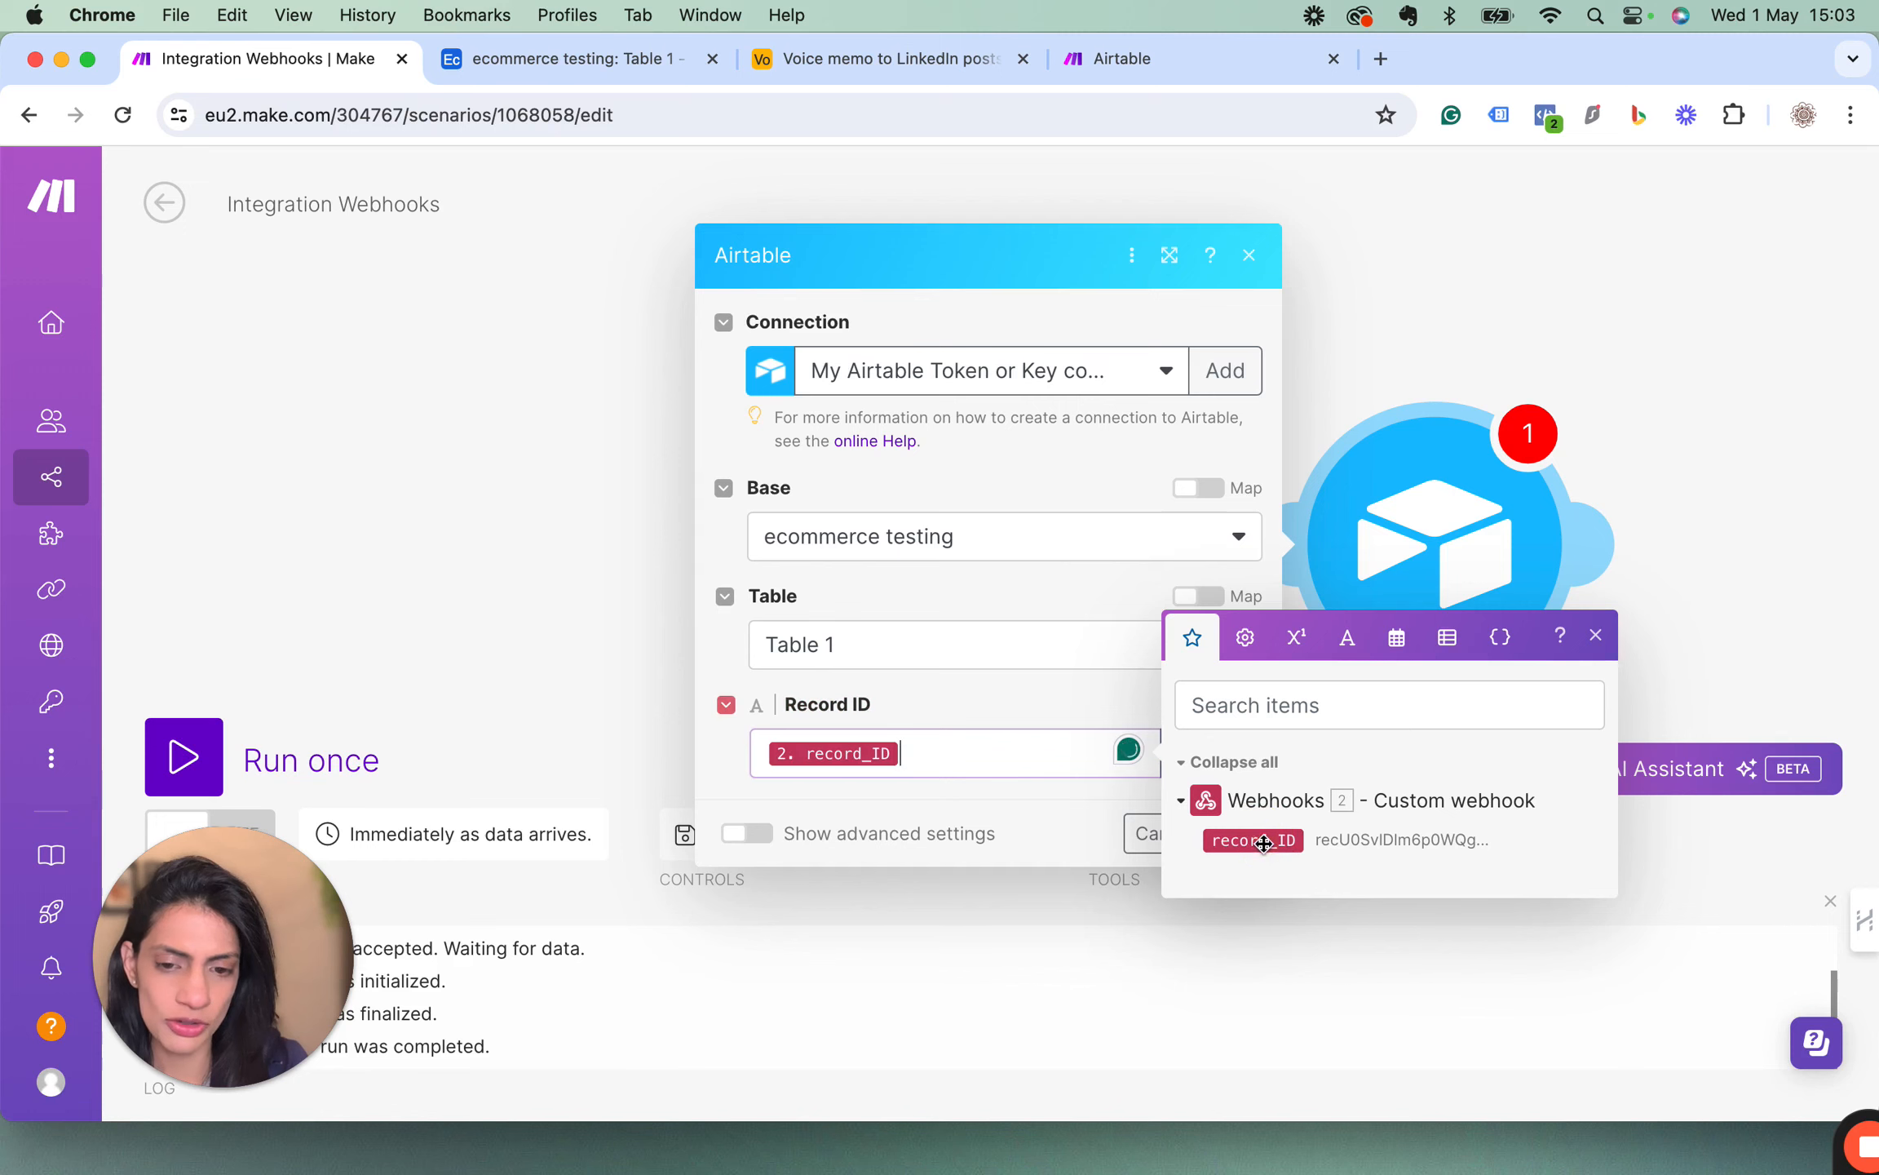
{"action": "left_click", "coordinate": [1596, 635]}
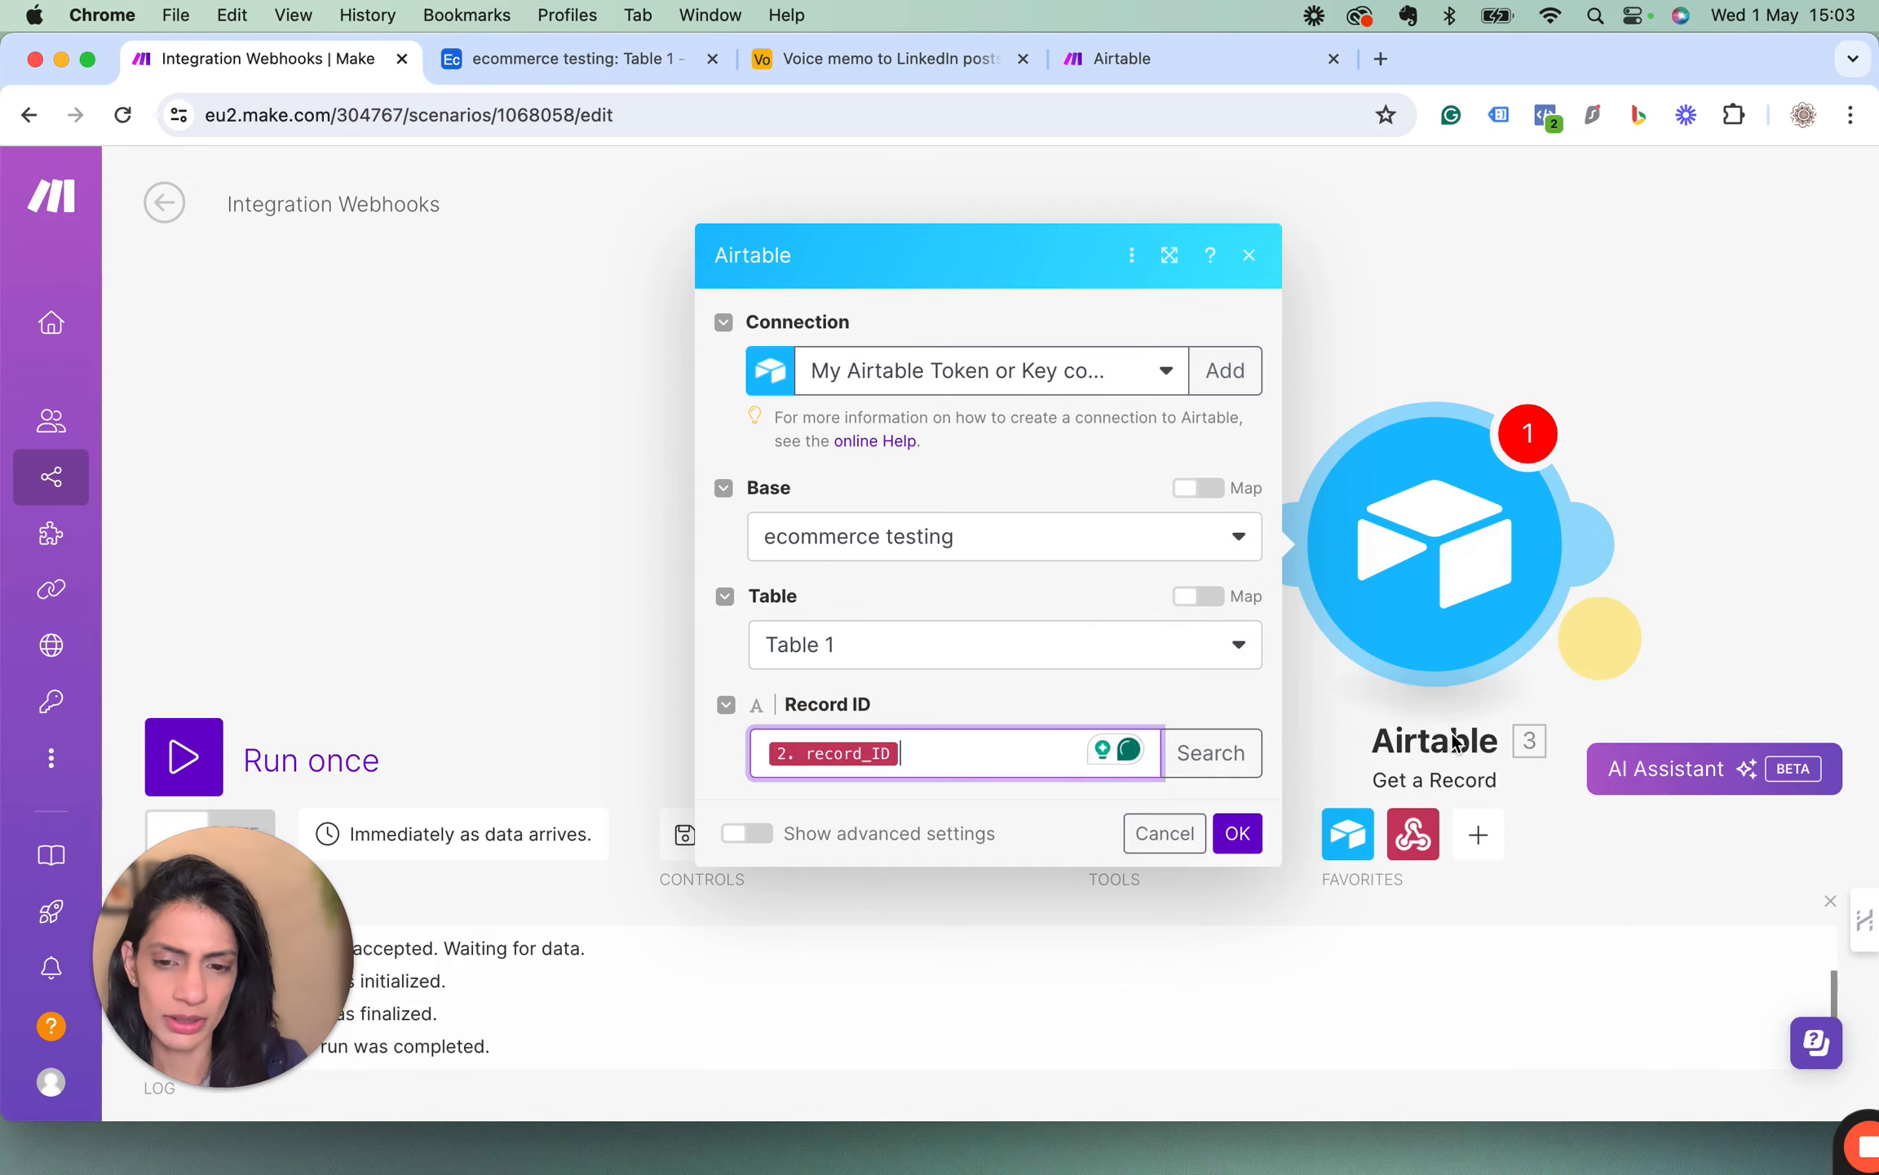
{"action": "left_click", "coordinate": [1238, 833]}
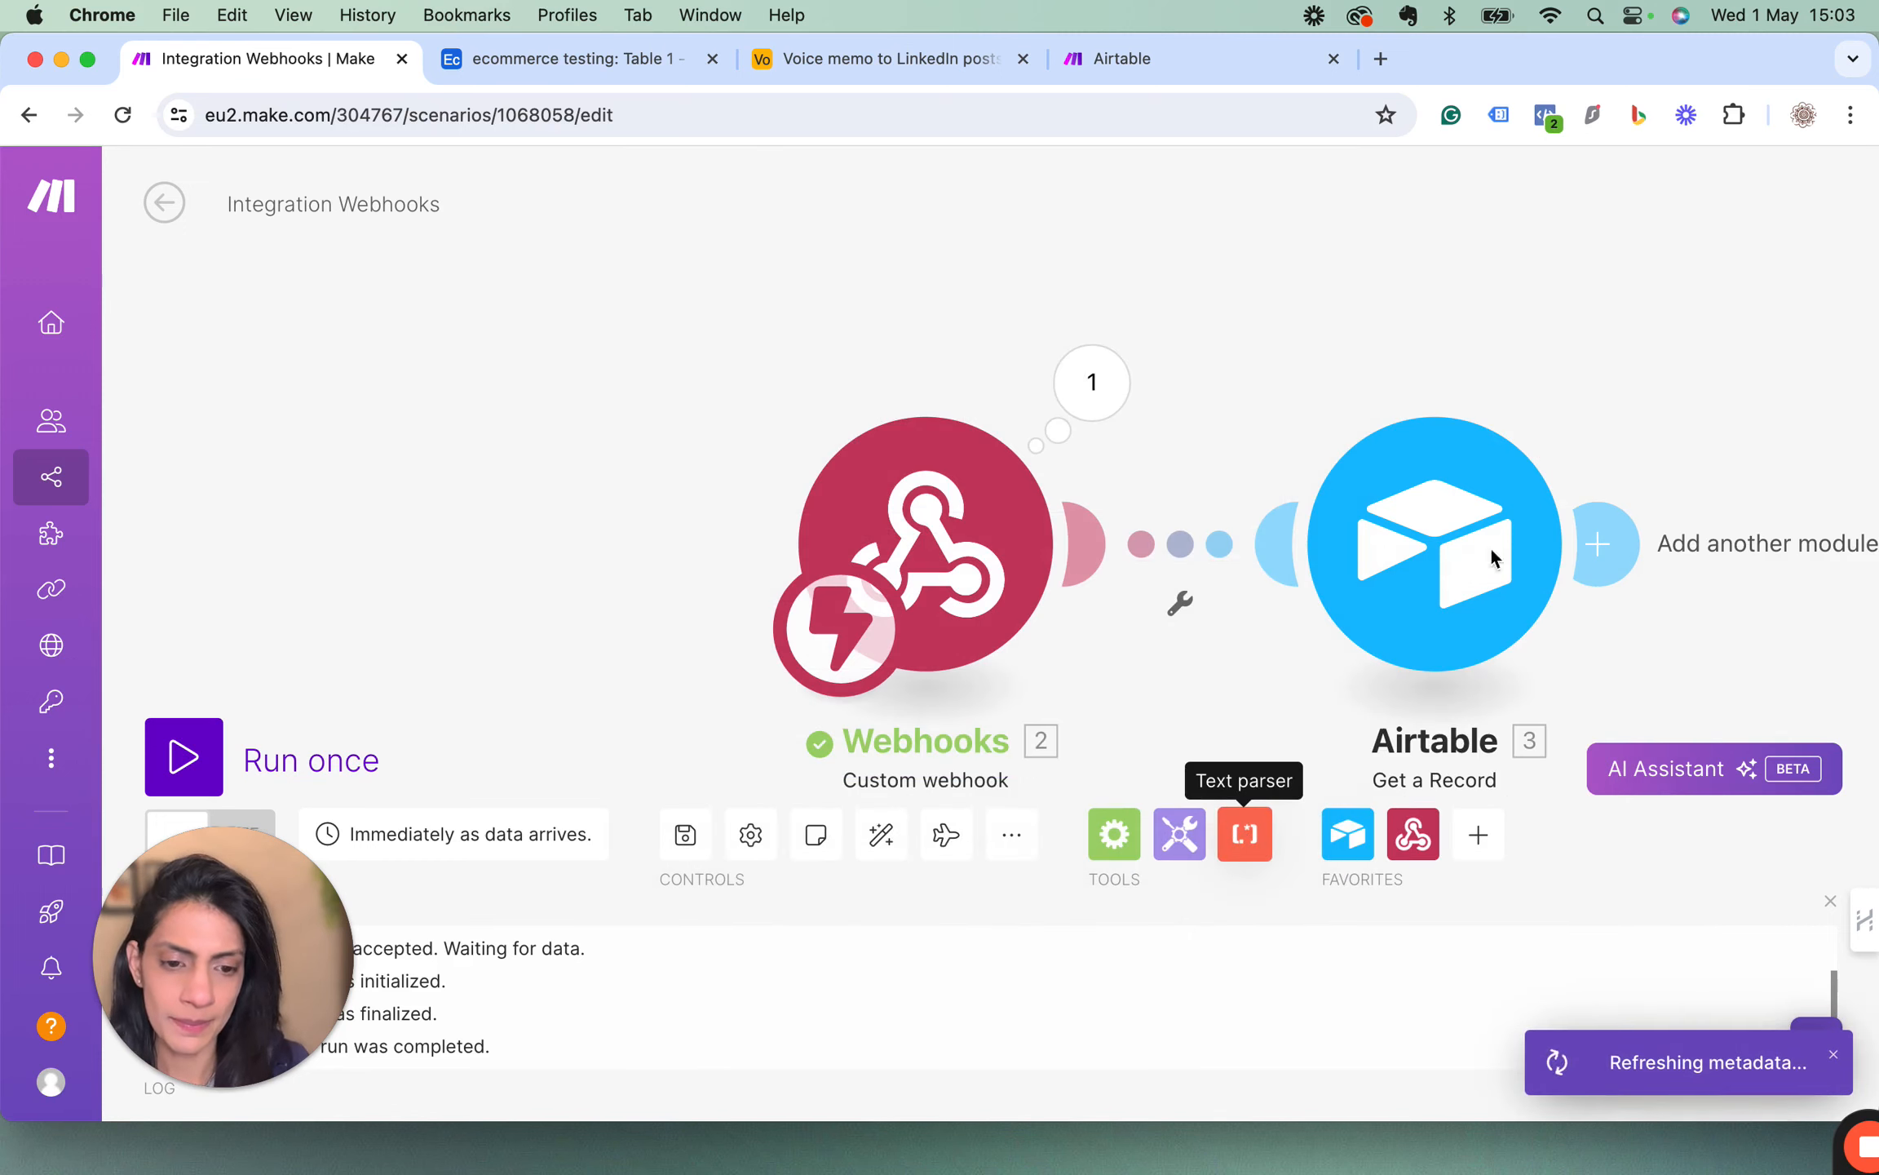
Copy the record_ID value from the webhook module's output bundle.
{"action": "scroll", "coordinate": [1275, 633], "scroll_direction": "right", "scroll_amount": 2}
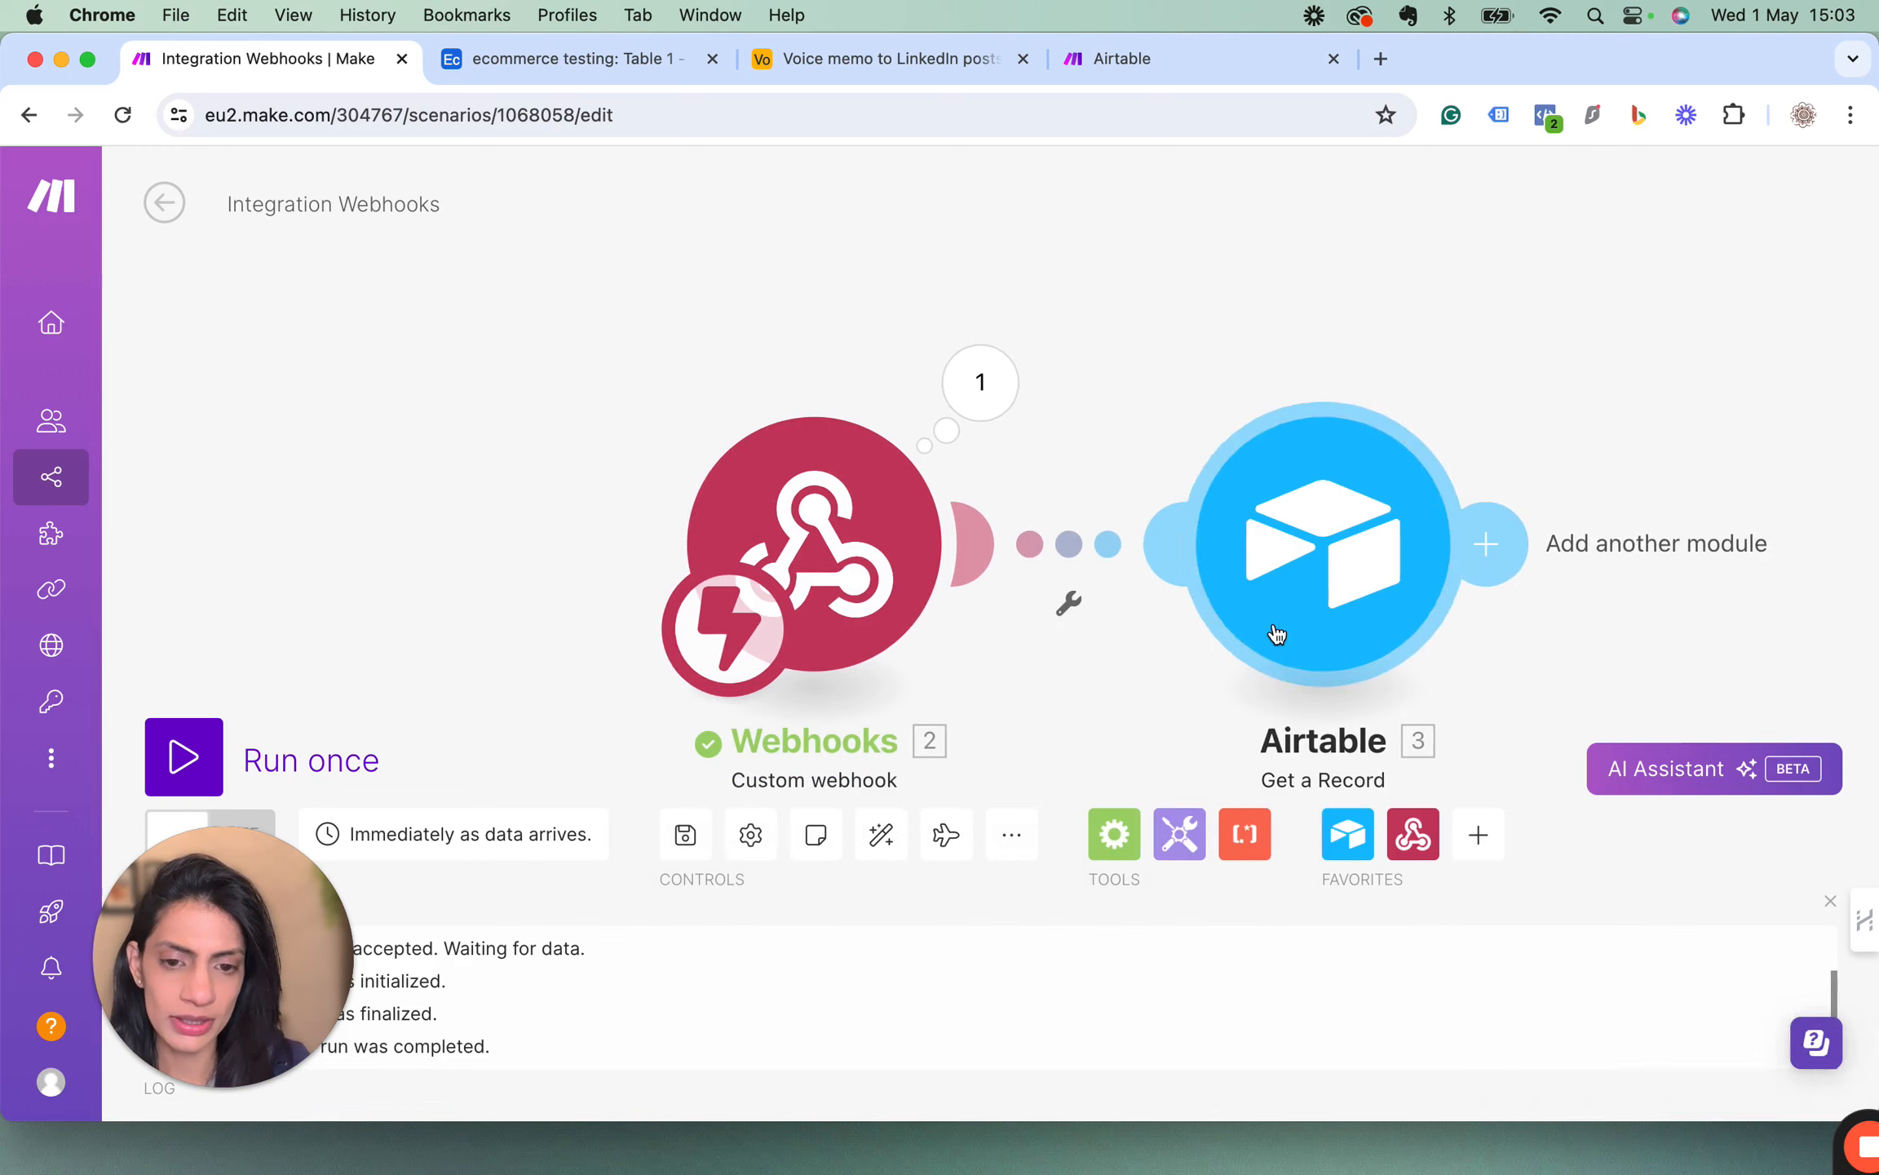
{"action": "right_click", "coordinate": [1284, 541]}
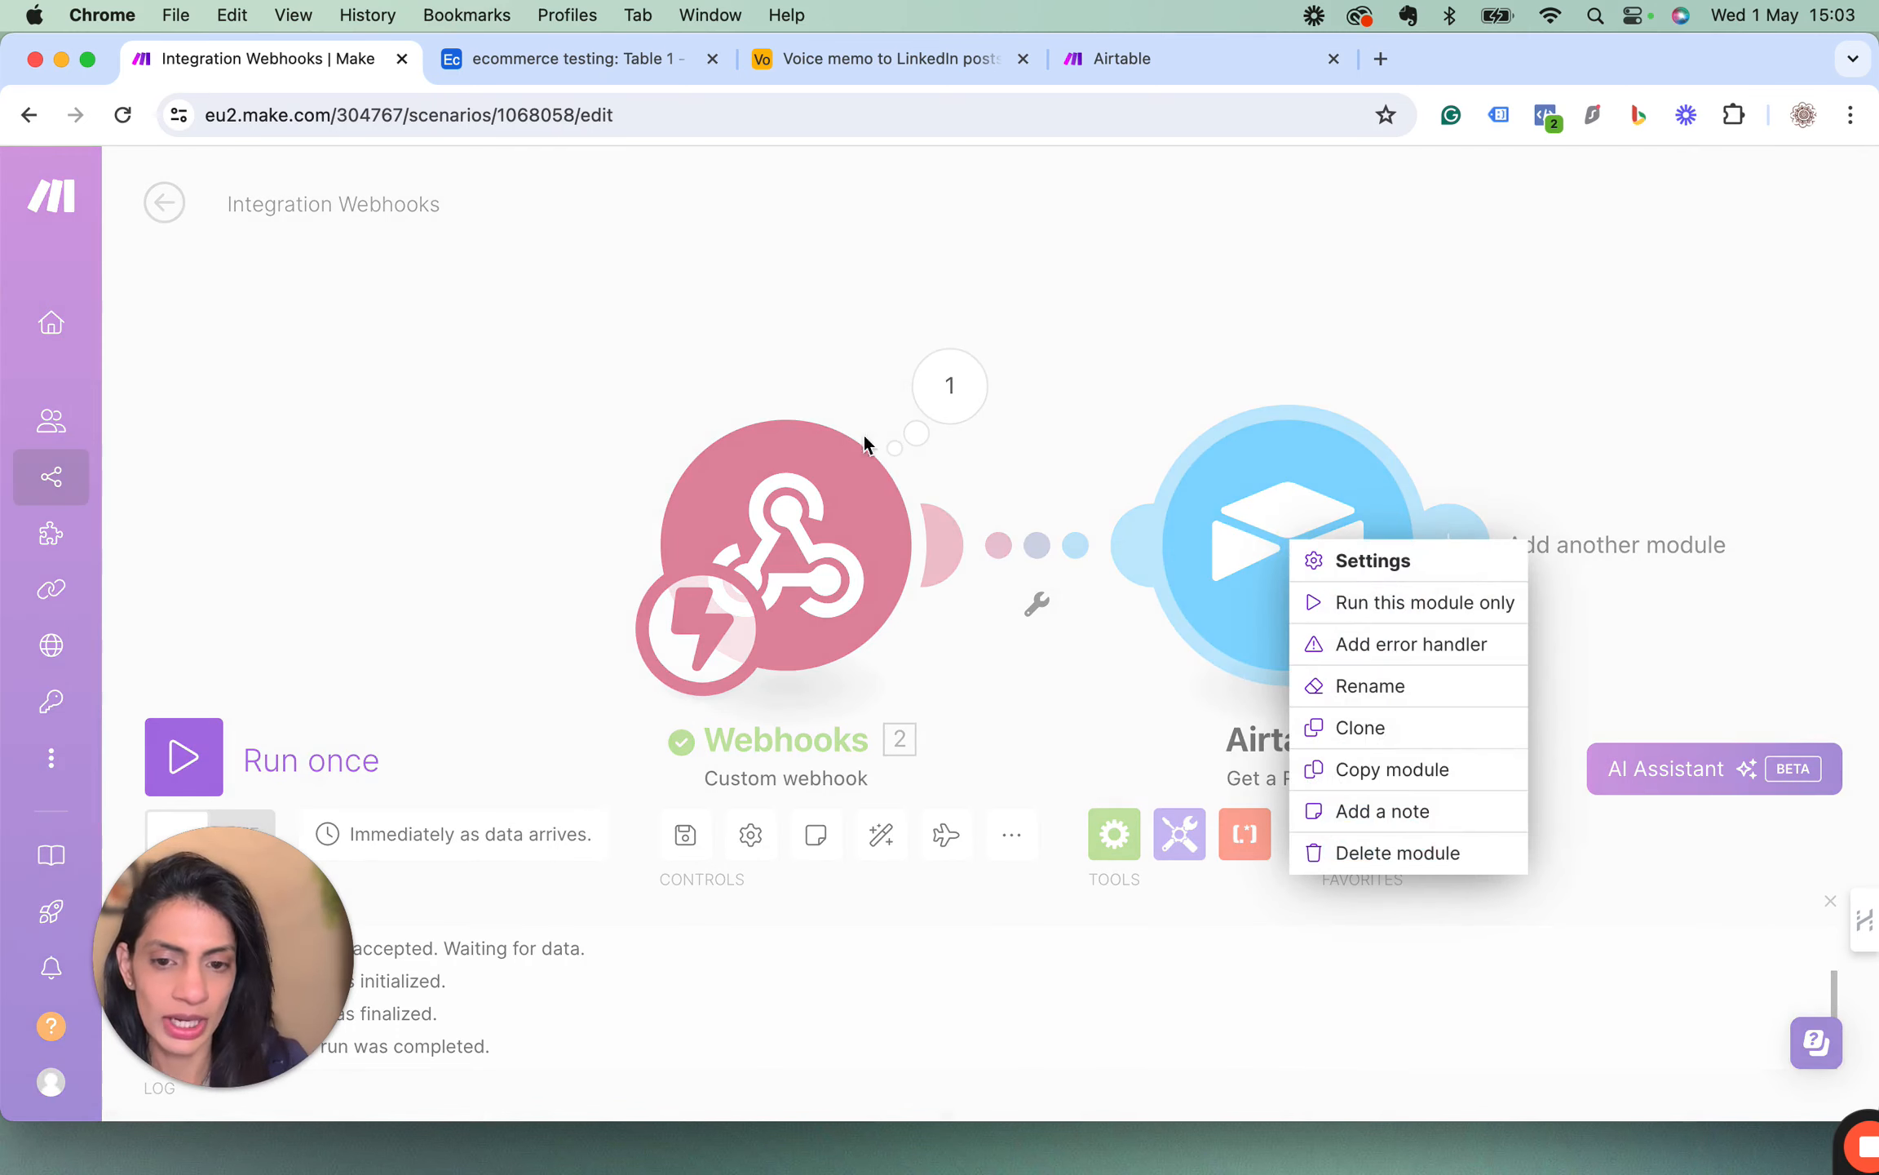
{"action": "left_click", "coordinate": [930, 398]}
{"action": "left_click", "coordinate": [946, 385]}
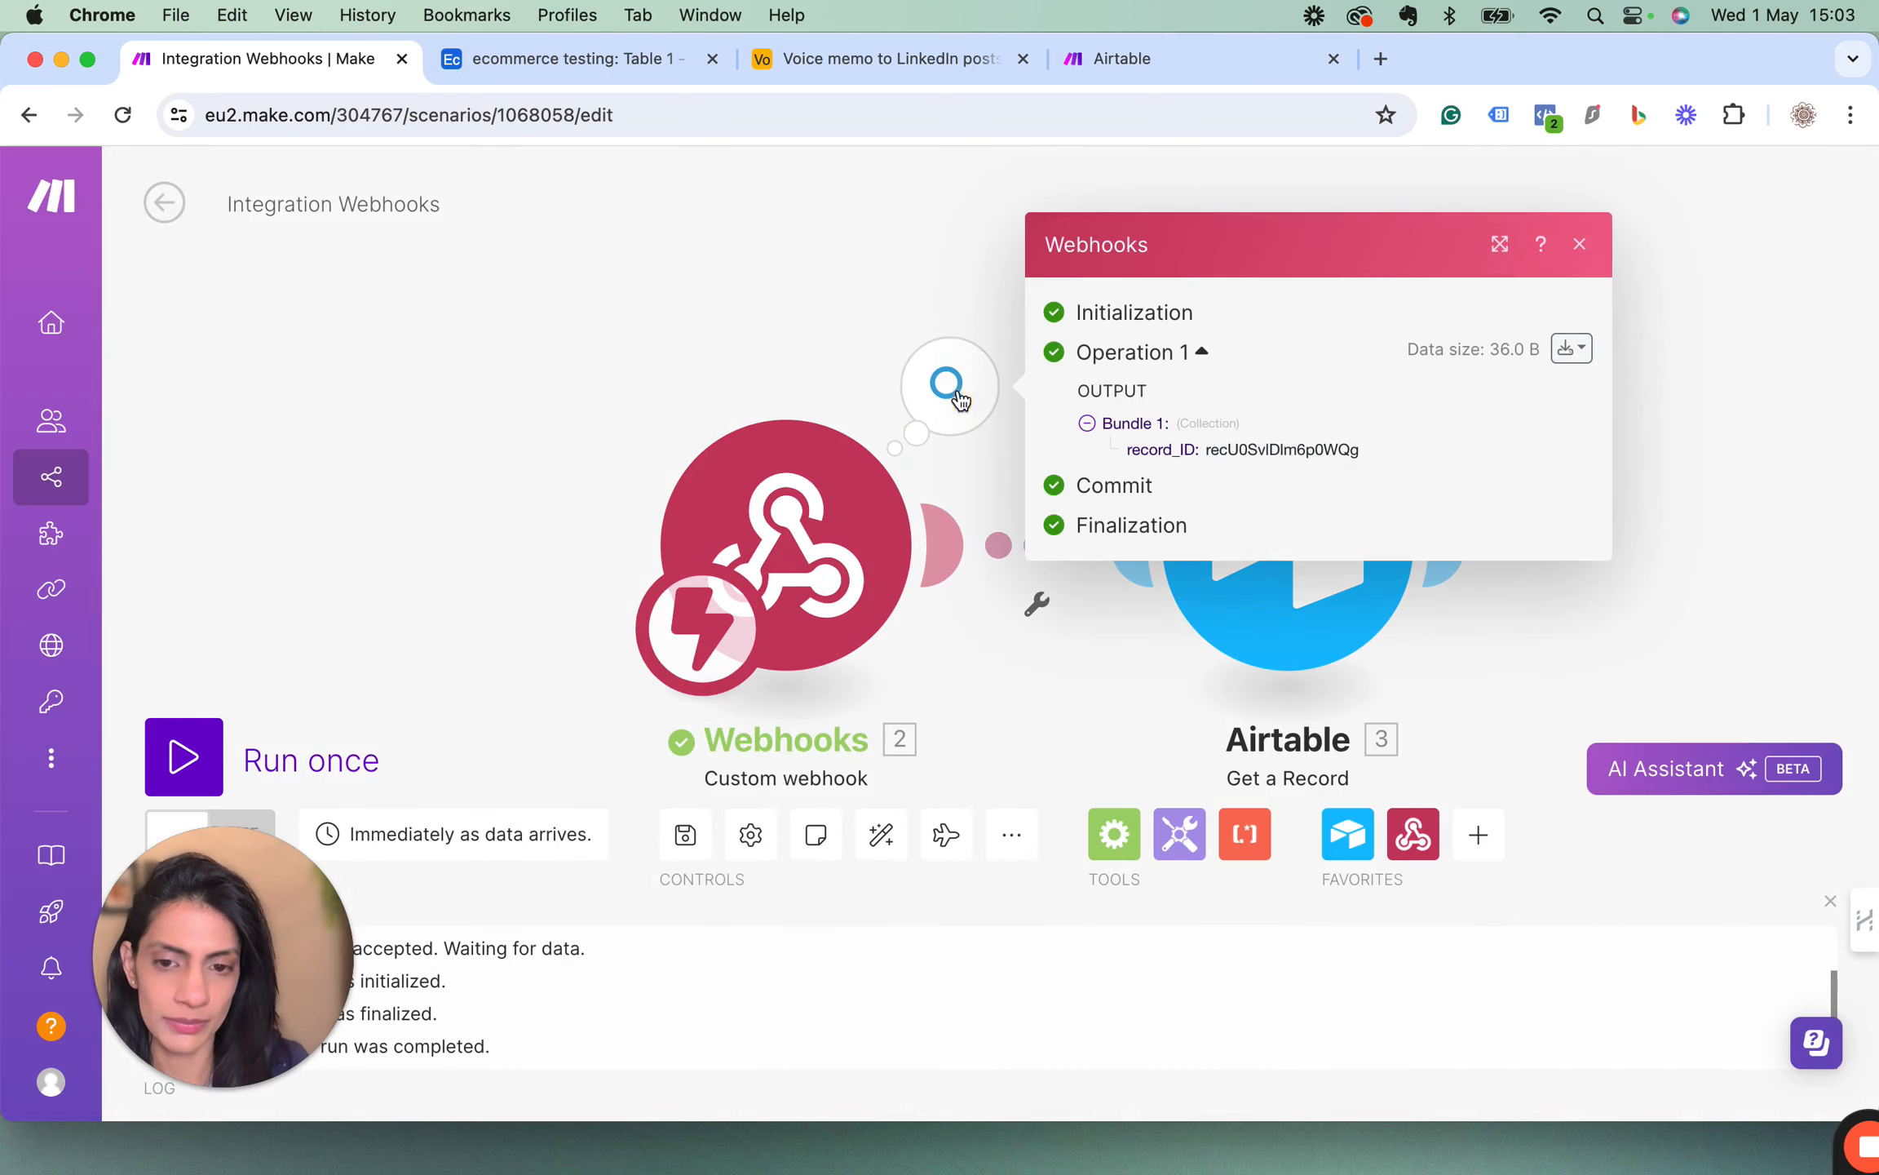
{"action": "left_click_drag", "start_coordinate": [1206, 455], "coordinate": [1360, 462]}
{"action": "key", "text": "super+c"}
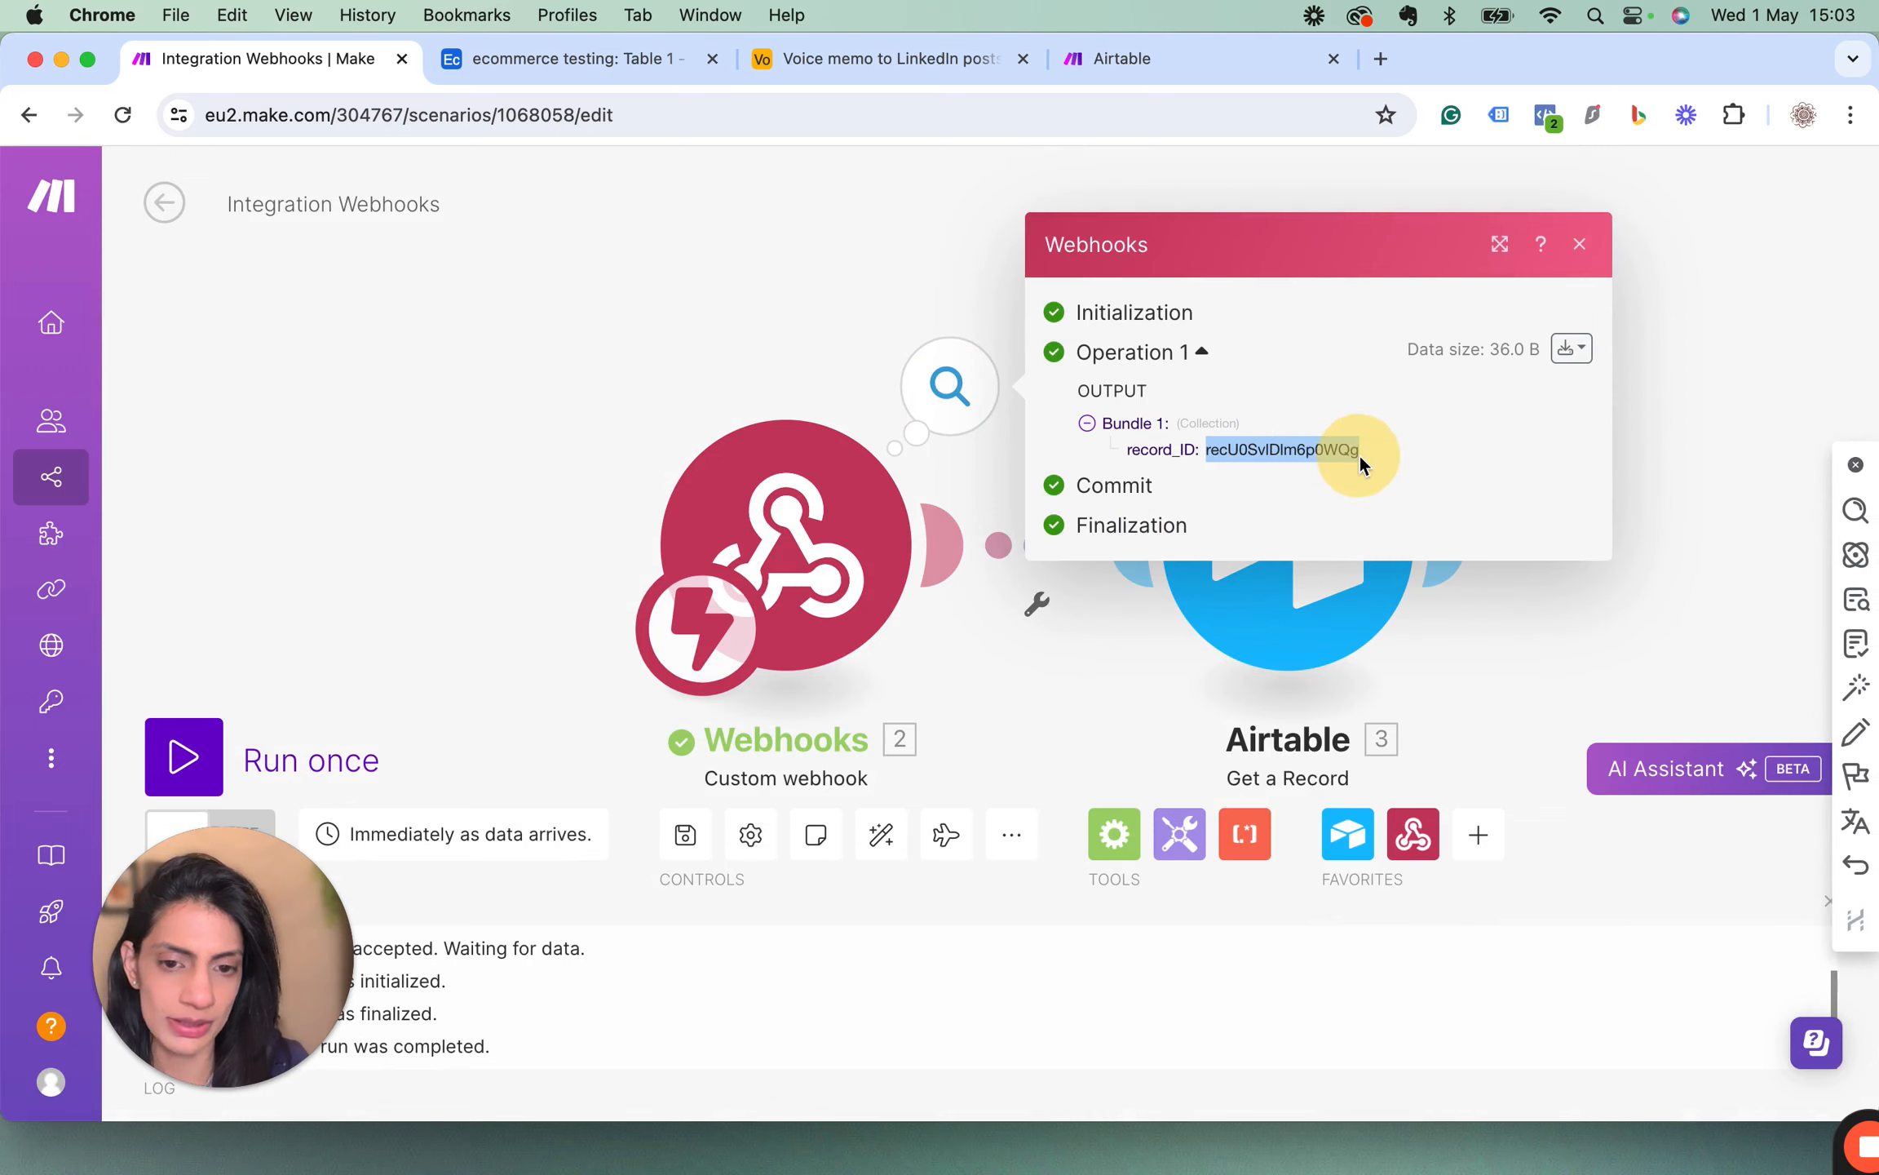
{"action": "left_click", "coordinate": [1579, 244]}
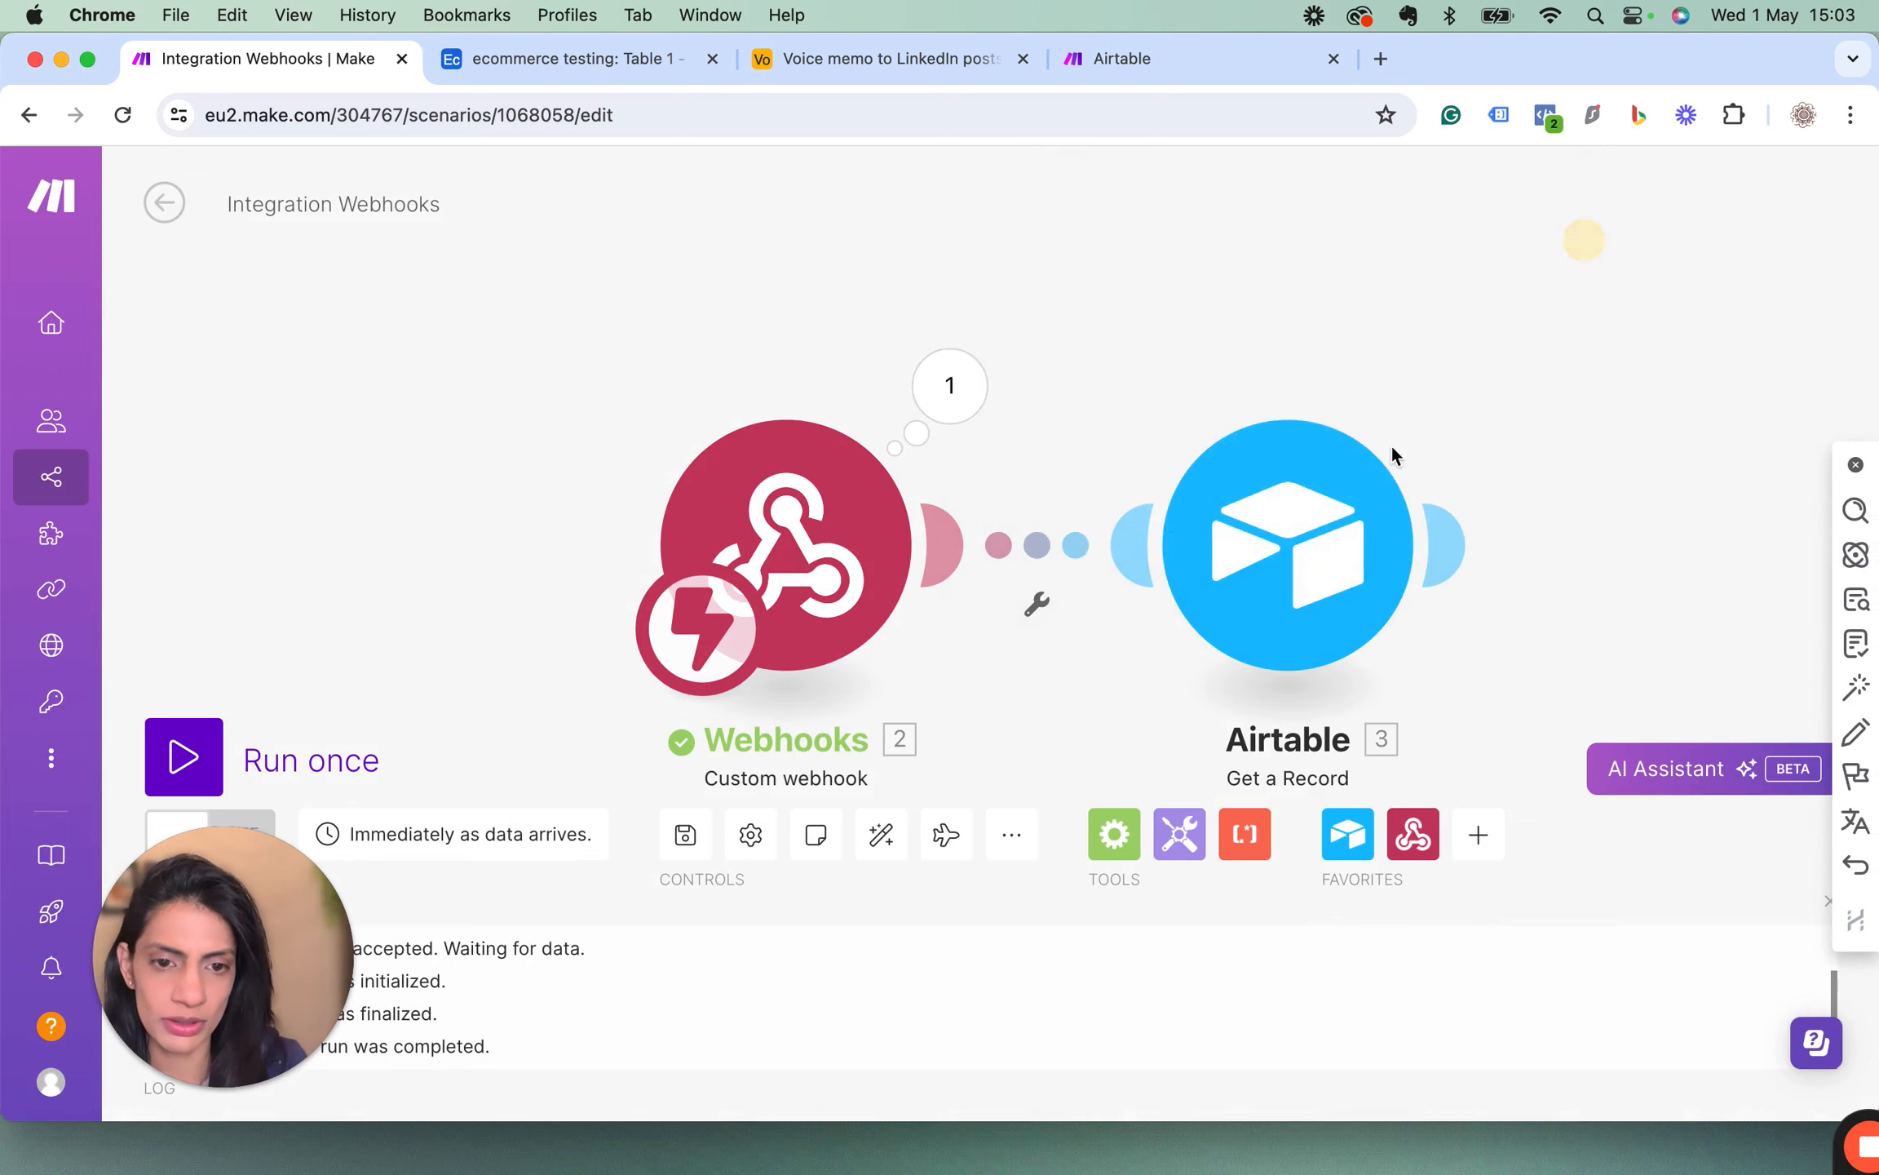
Run only the Airtable Get a Record module with the copied record_ID, removing the leading whitespace from the pasted value.
{"action": "right_click", "coordinate": [1313, 547]}
{"action": "left_click", "coordinate": [1350, 616]}
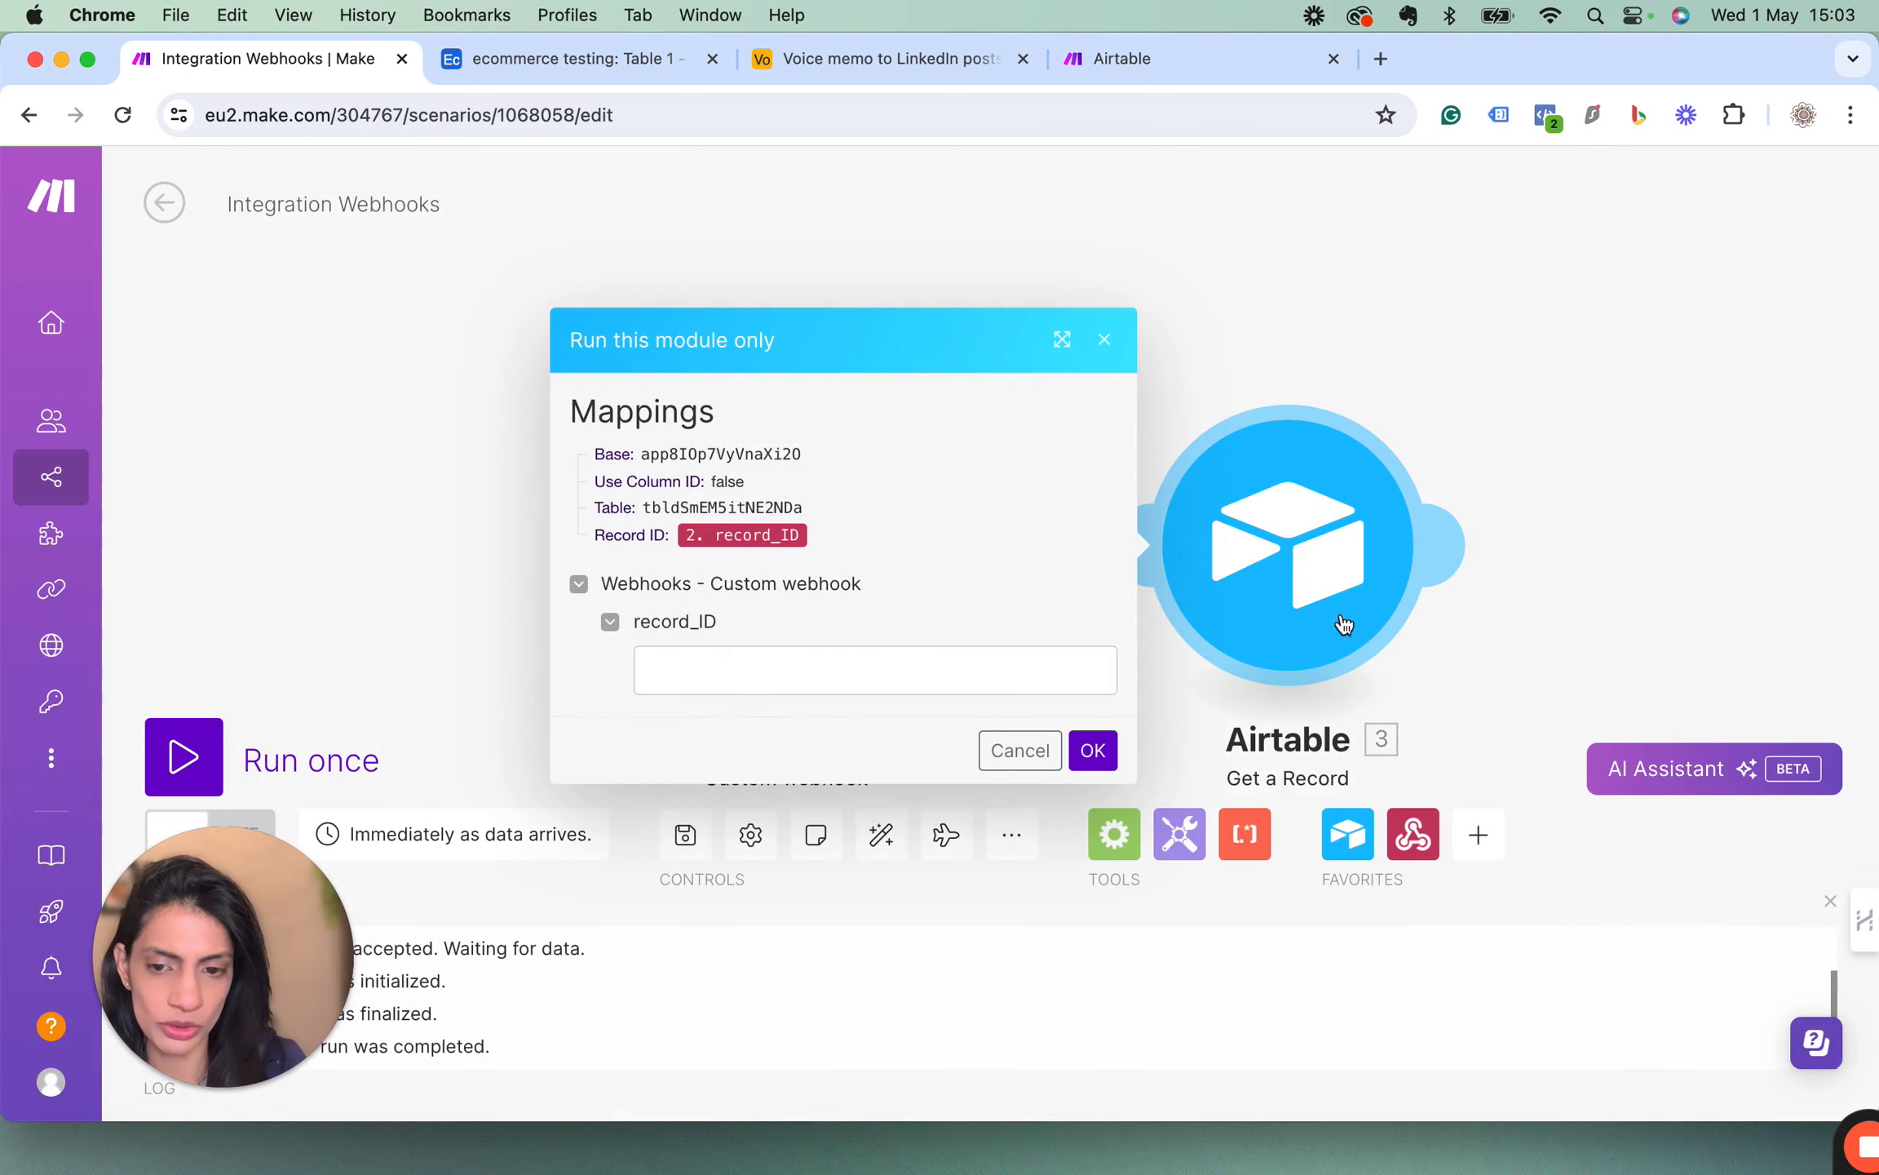
{"action": "left_click", "coordinate": [814, 679]}
{"action": "key", "text": "super+v"}
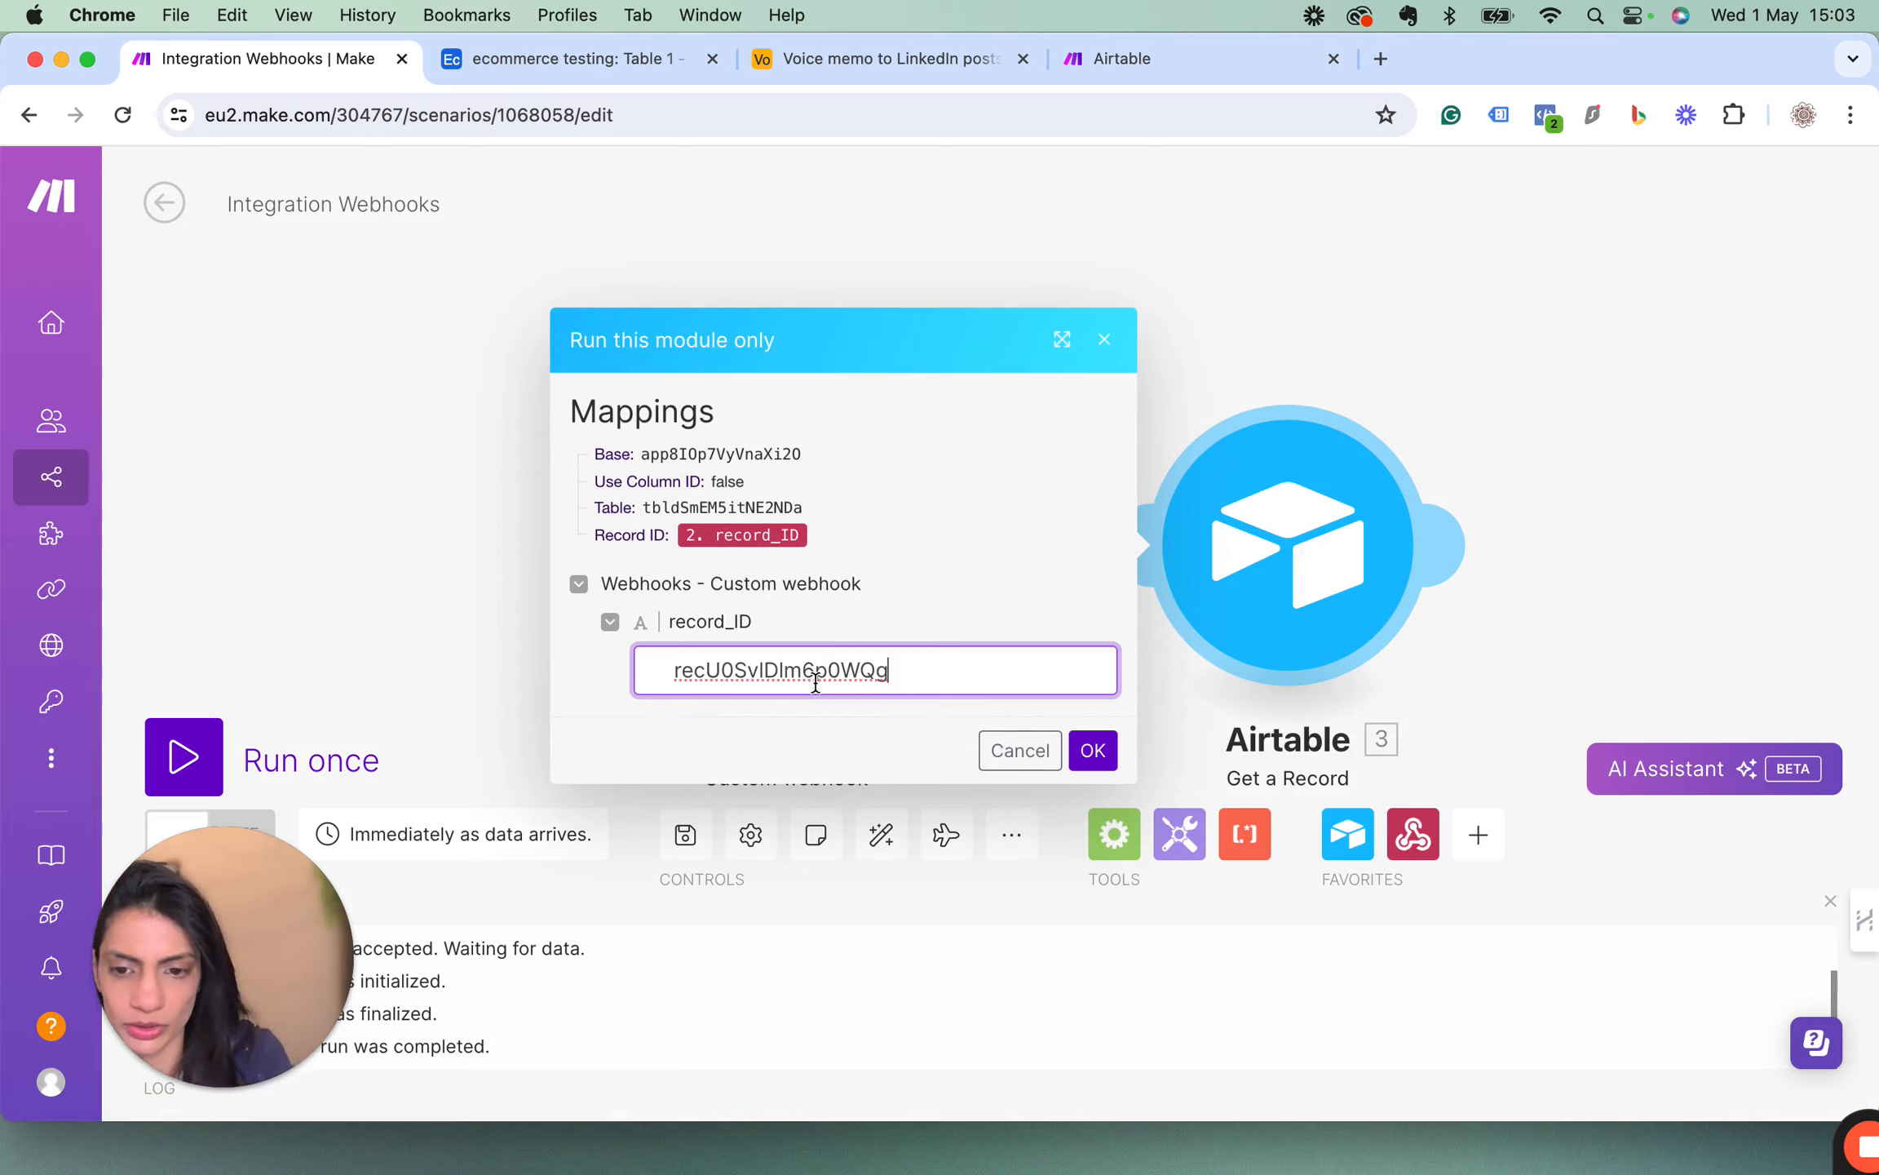
{"action": "left_click", "coordinate": [674, 671]}
{"action": "key", "text": "BackSpace"}
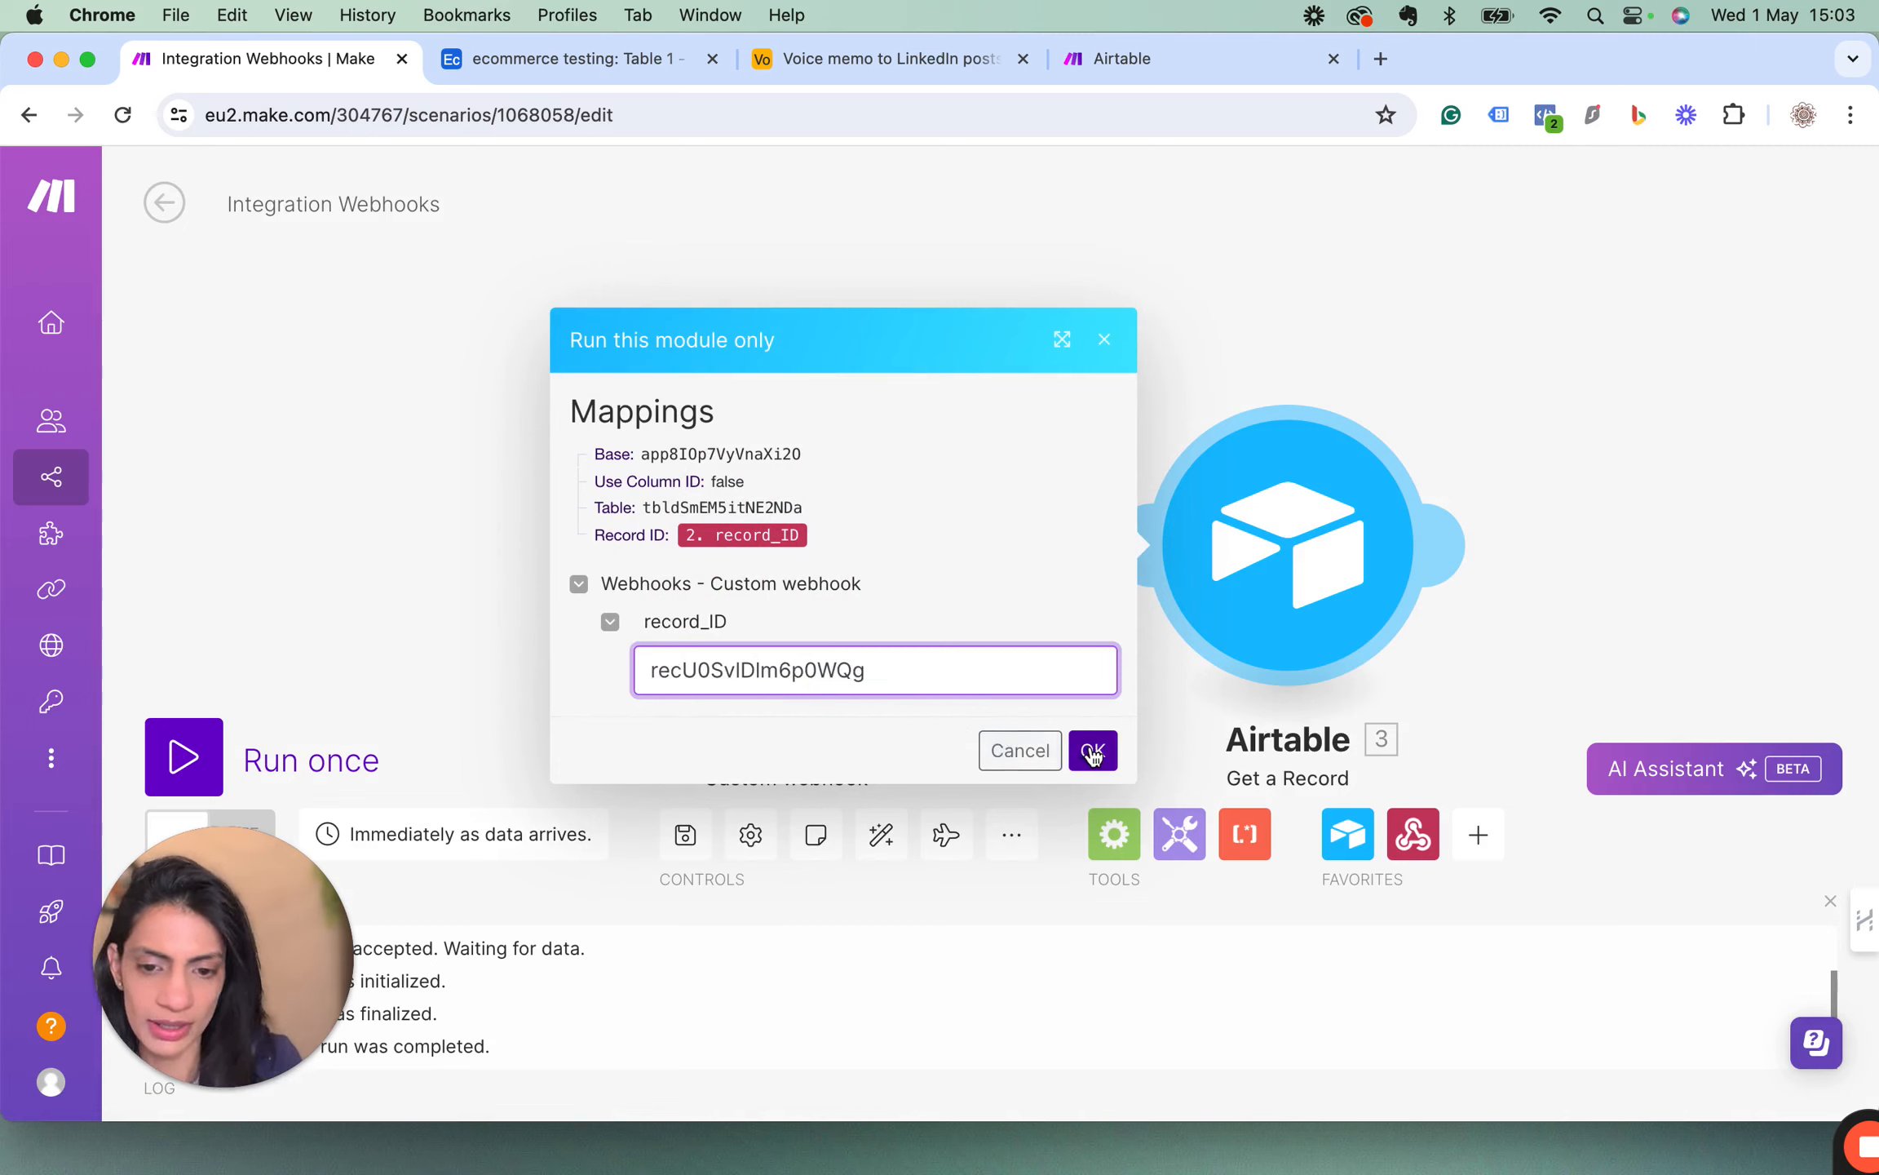
{"action": "left_click", "coordinate": [1093, 750]}
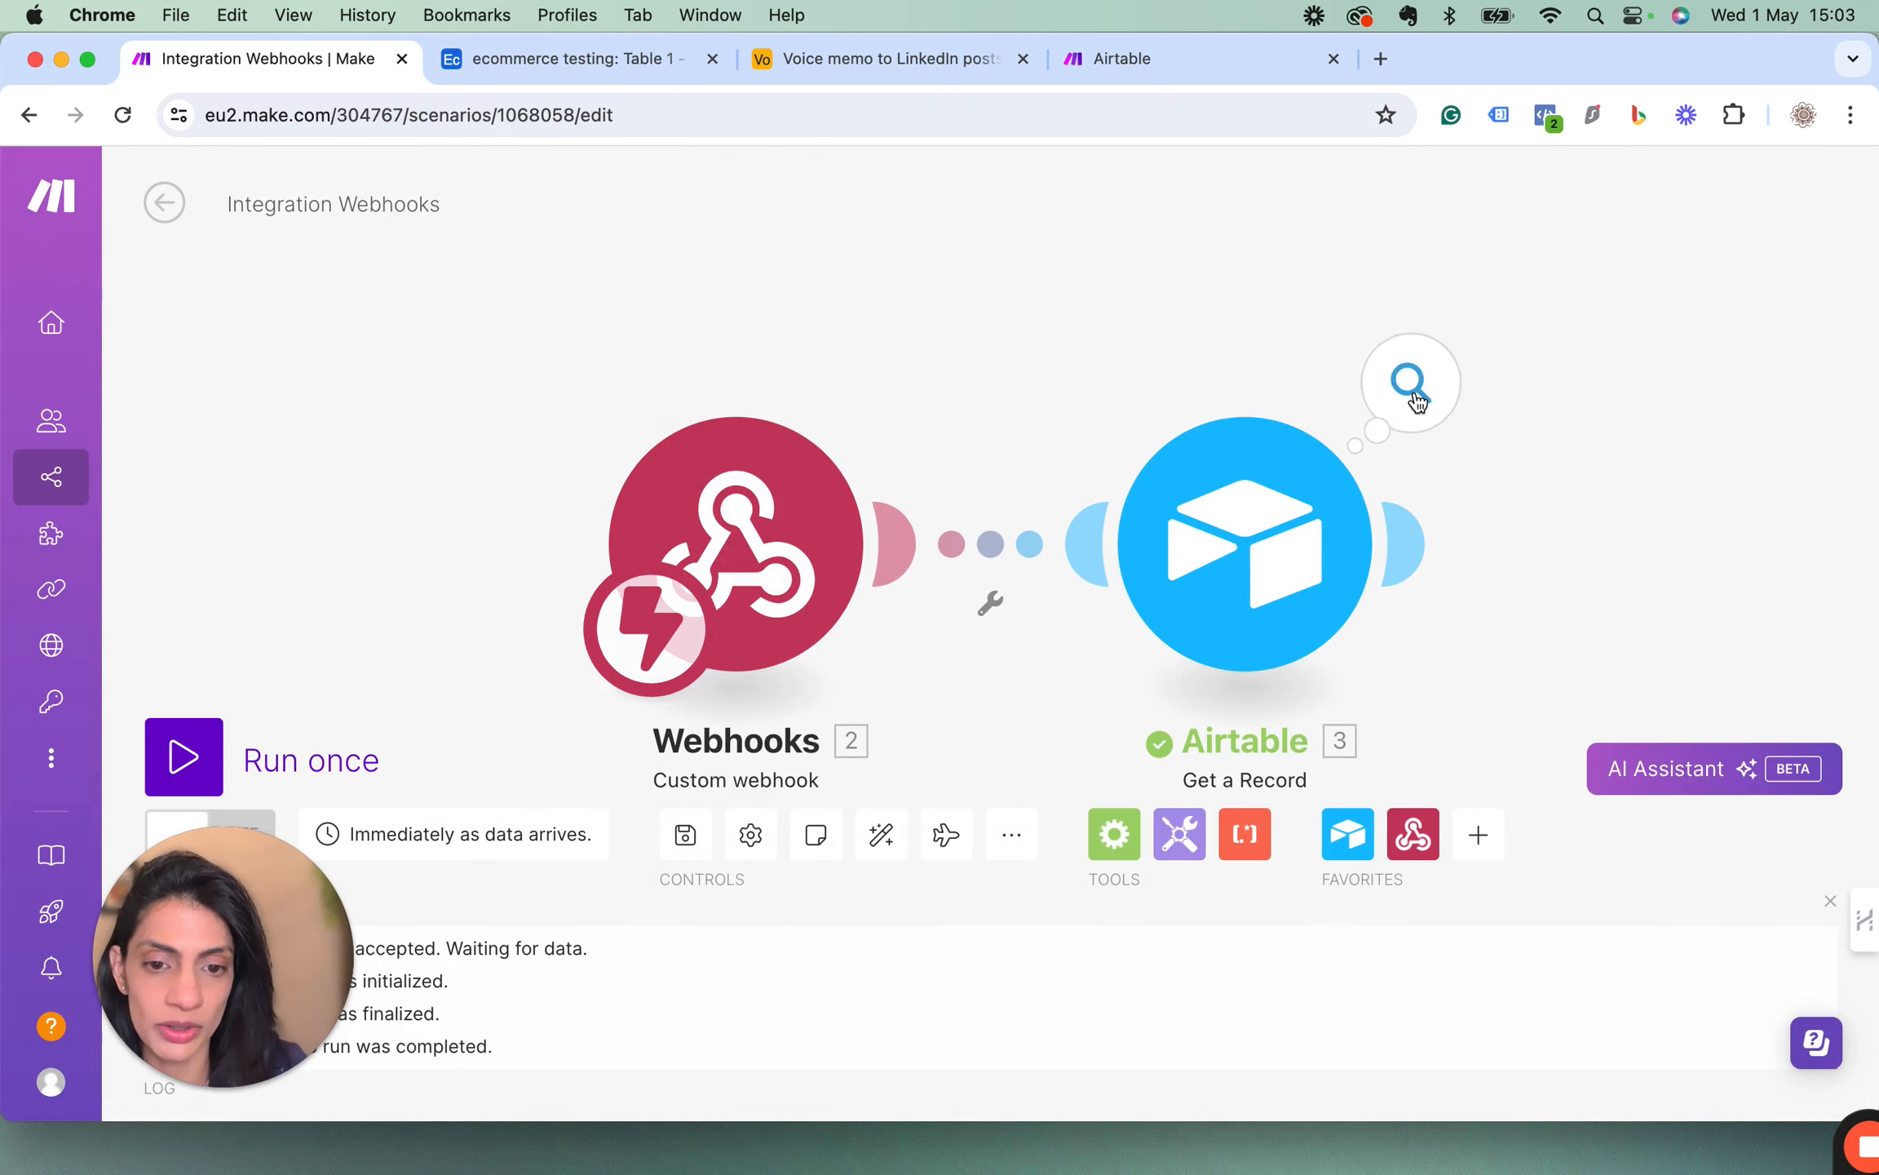
Examine the Airtable module's output bundle, especially the Key features field, and close it.
{"action": "left_click", "coordinate": [1417, 400]}
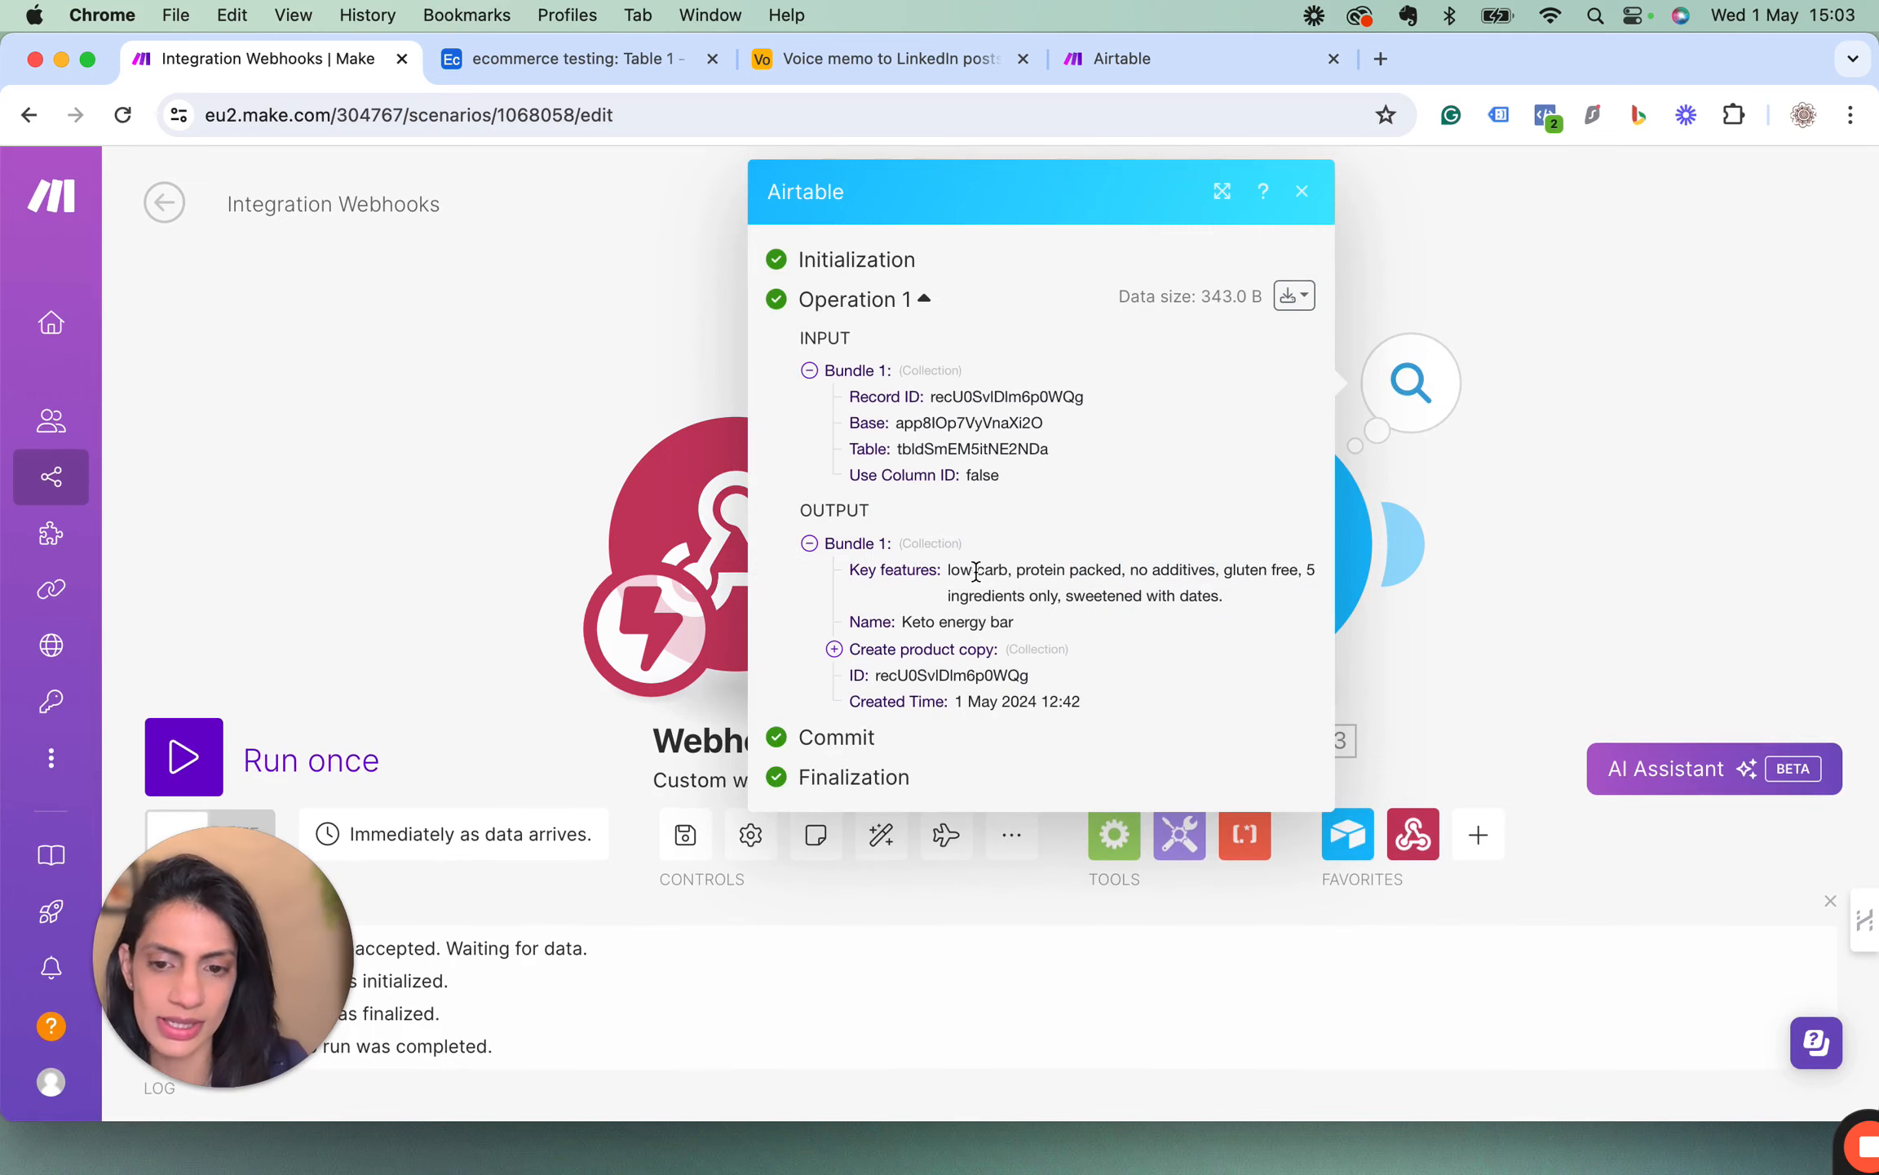
{"action": "left_click_drag", "start_coordinate": [947, 572], "coordinate": [1216, 591]}
{"action": "left_click", "coordinate": [1216, 590]}
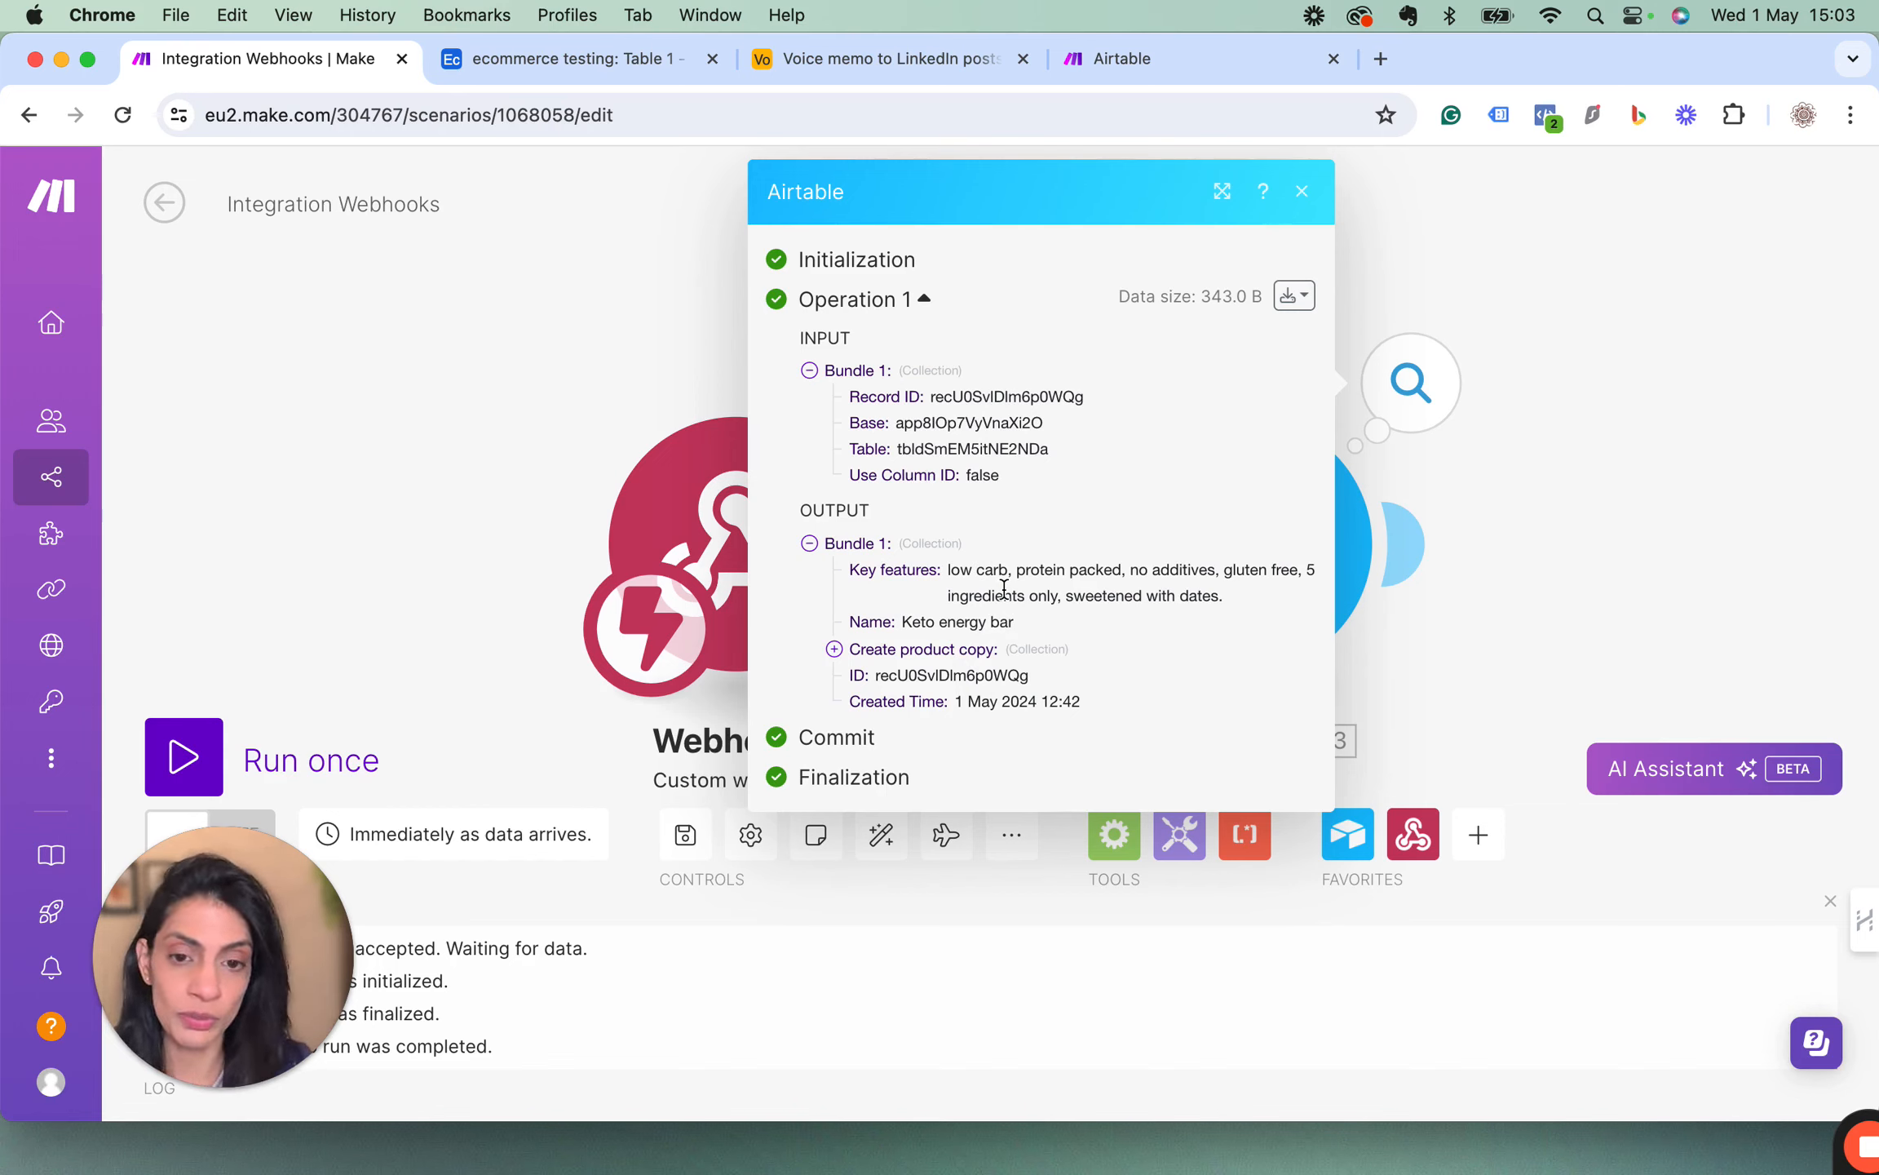
{"action": "left_click", "coordinate": [1304, 200]}
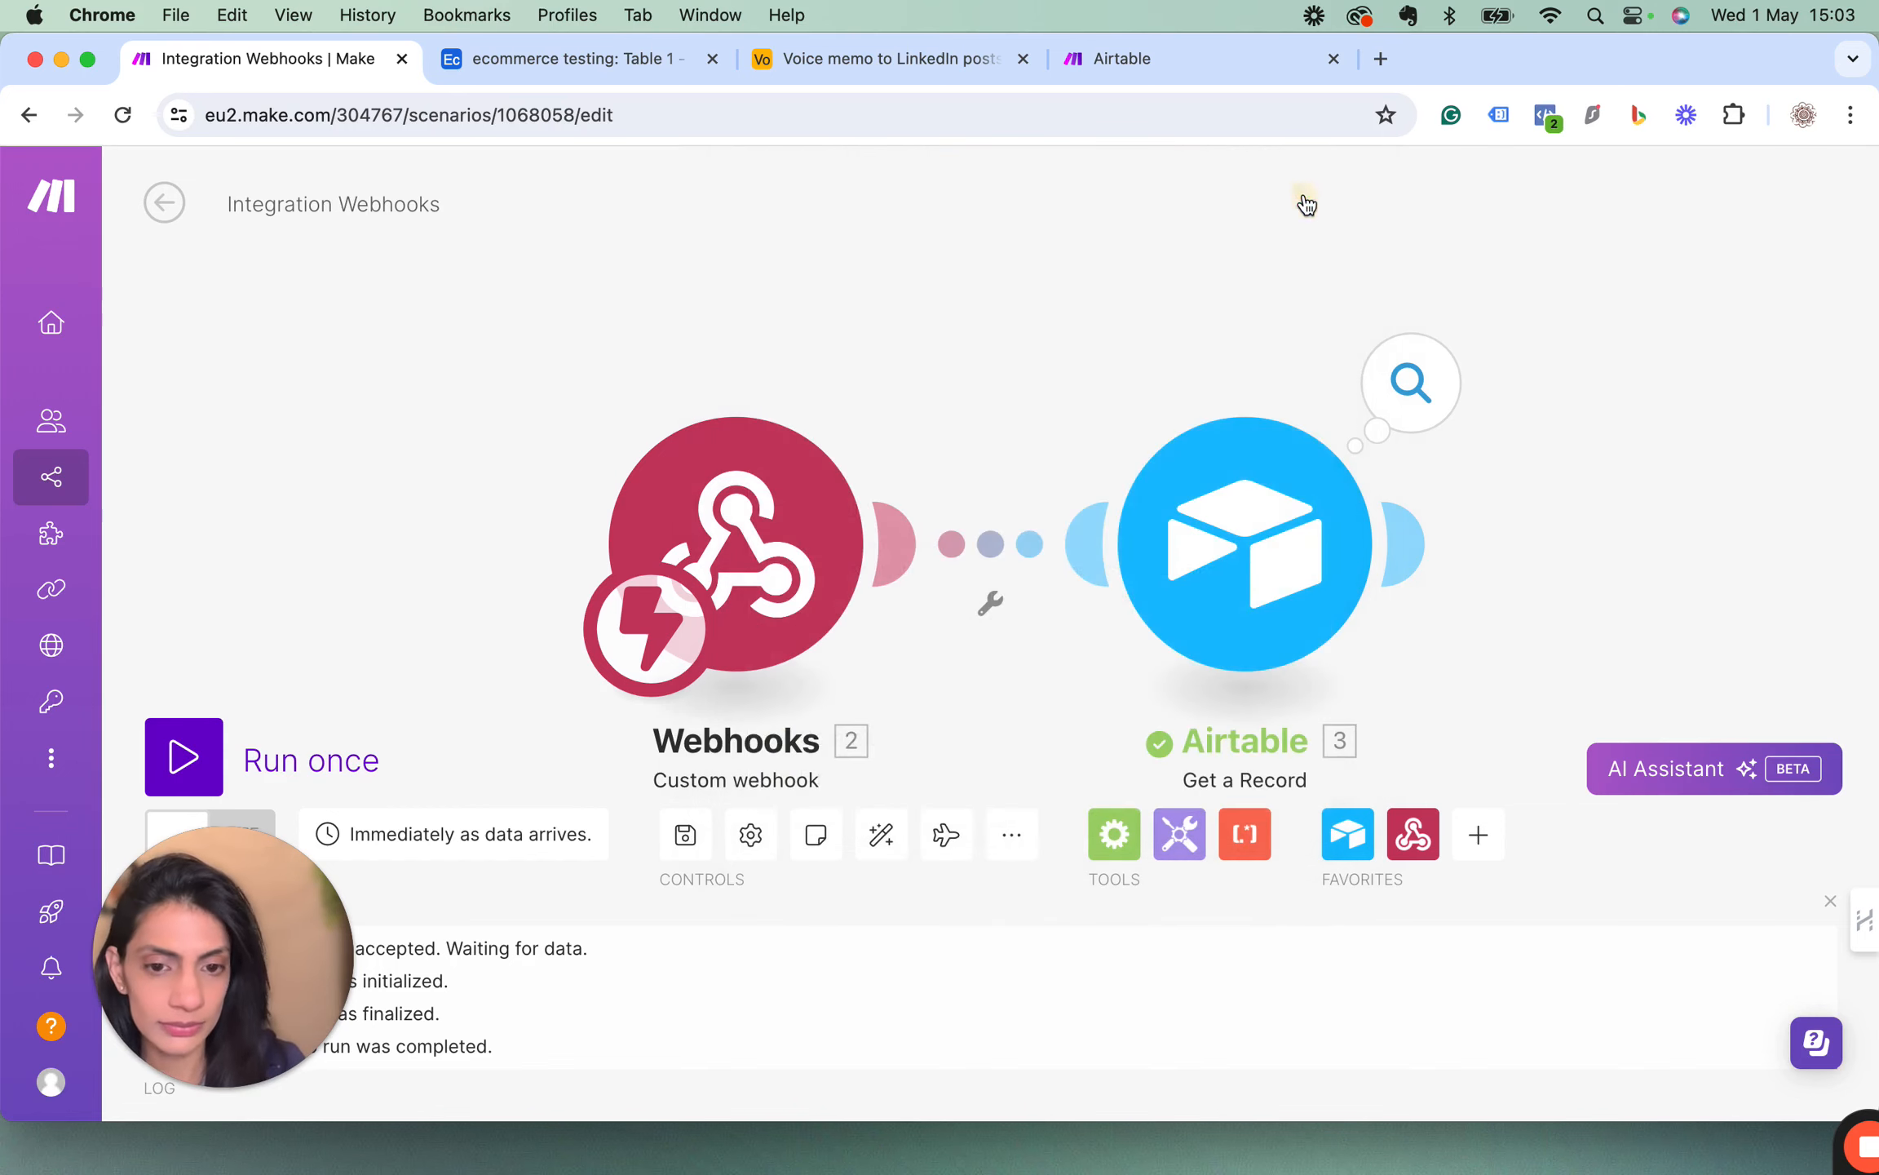
Add an OpenAI Create a Completion (GPT-3, GPT-3.5, GPT-4) module after the Airtable module.
{"action": "scroll", "coordinate": [1246, 491], "scroll_direction": "right", "scroll_amount": 2}
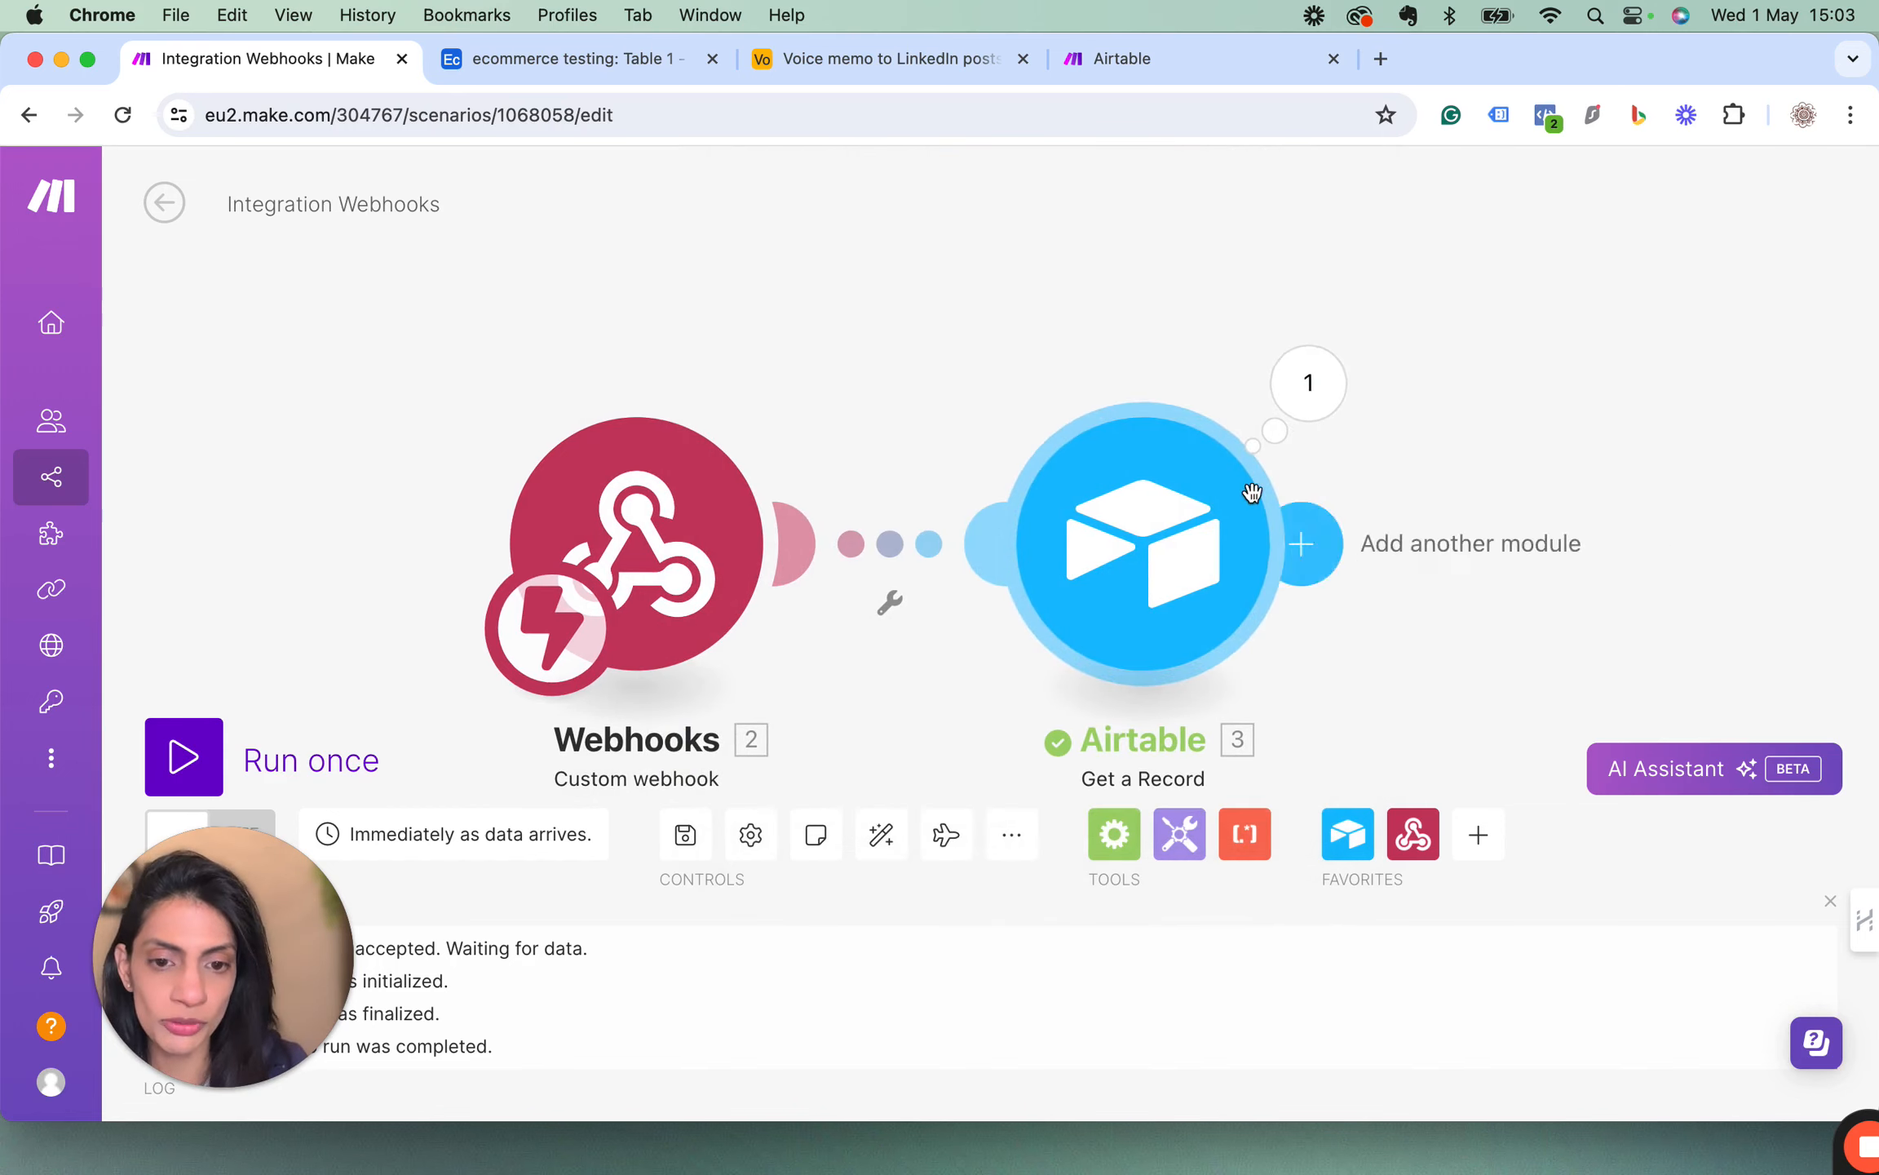
{"action": "left_click", "coordinate": [1315, 548]}
{"action": "left_click", "coordinate": [843, 793]}
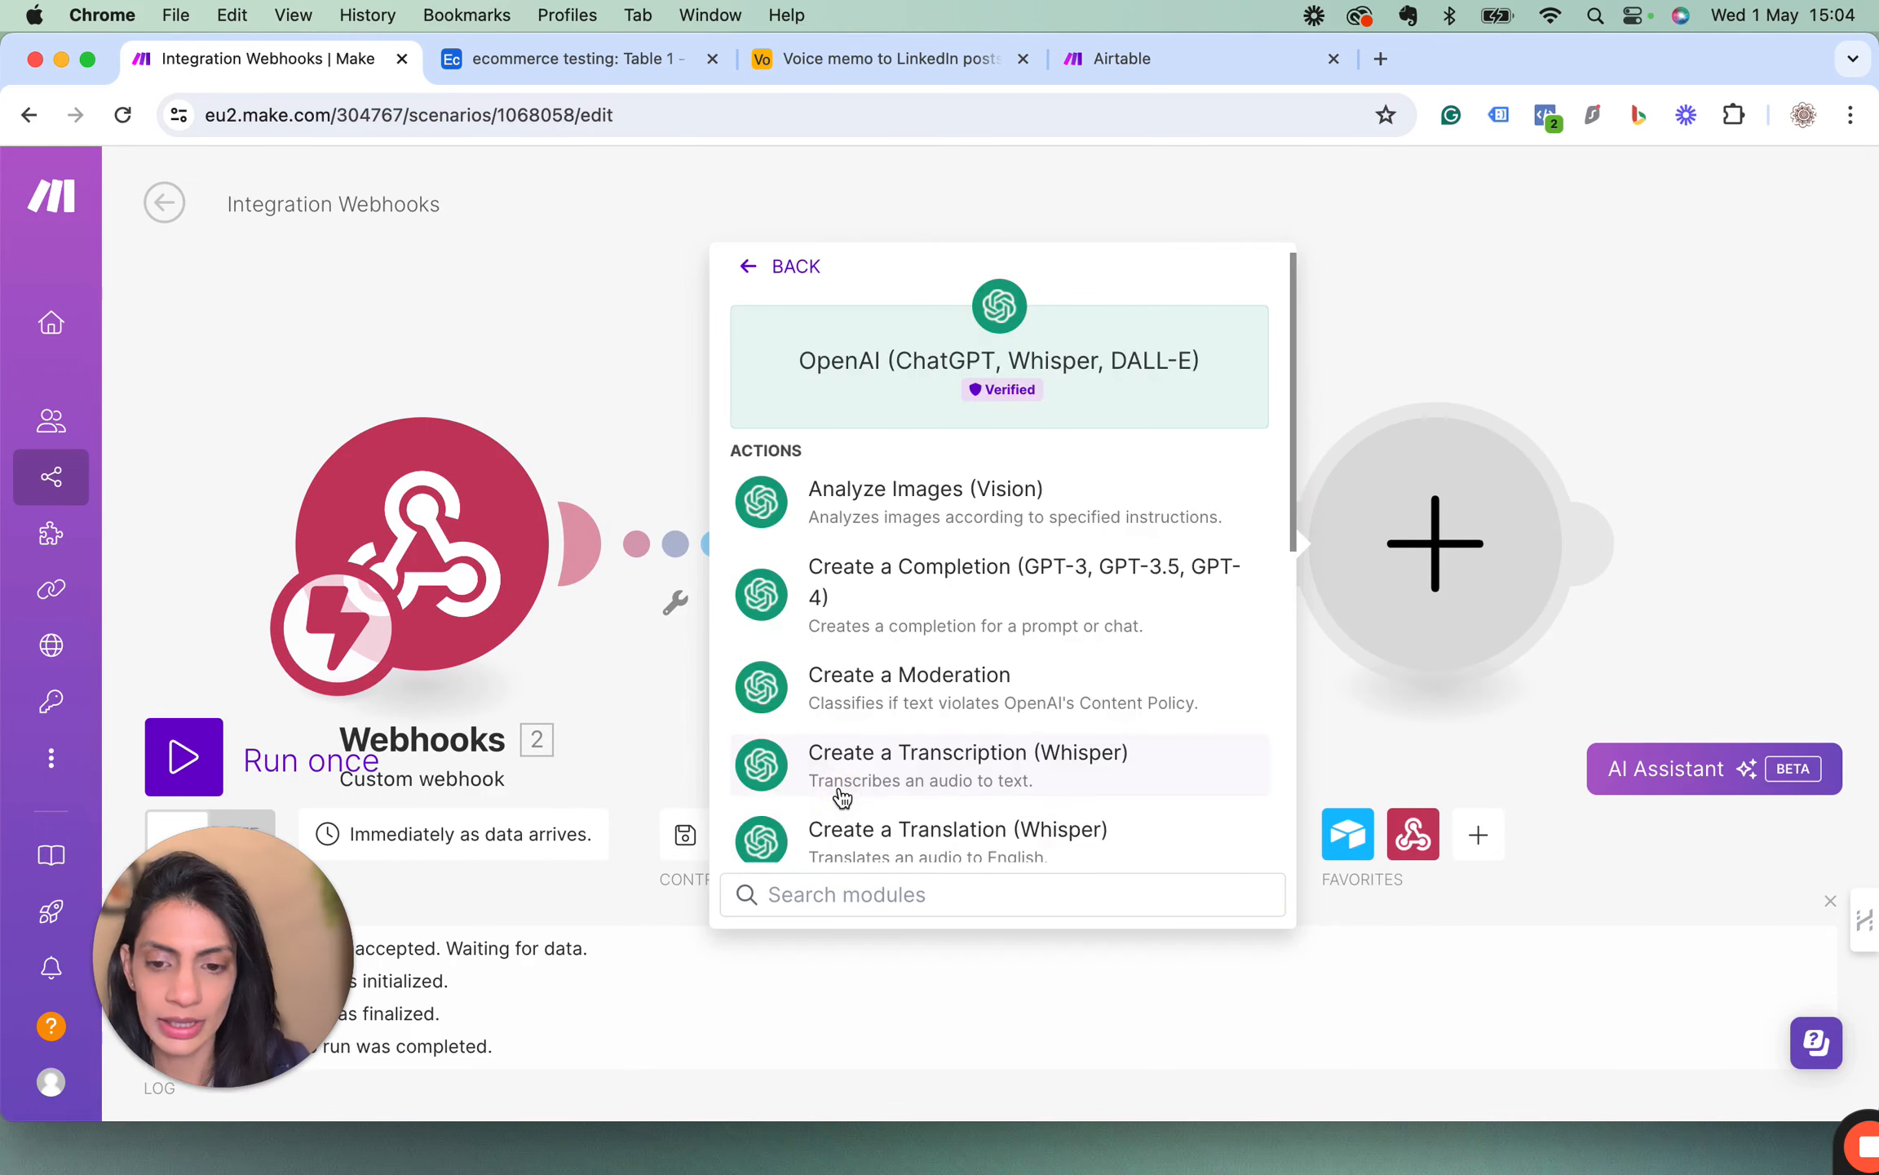
{"action": "left_click", "coordinate": [855, 594]}
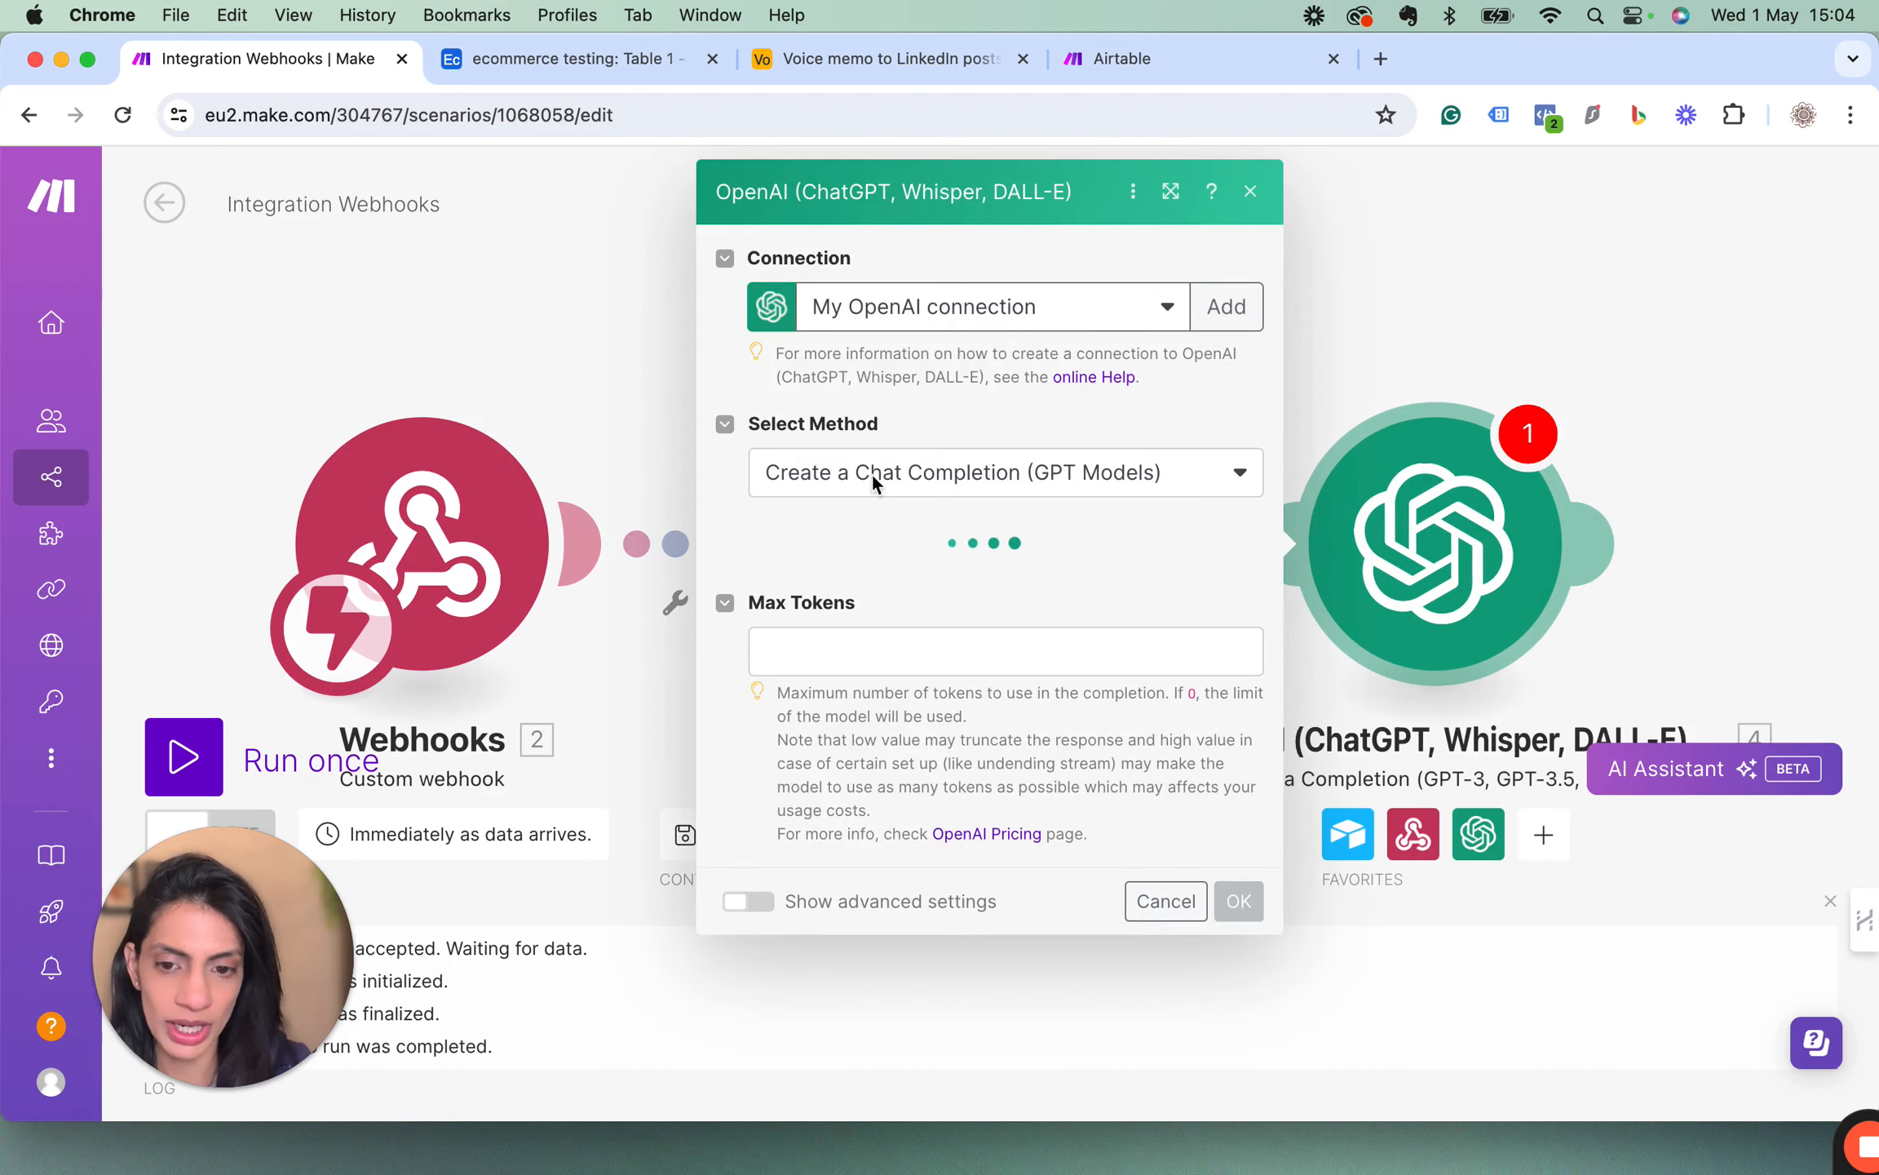
Set the OpenAI module's model to gpt-4 and Max Tokens to 200.
{"action": "left_click", "coordinate": [885, 598]}
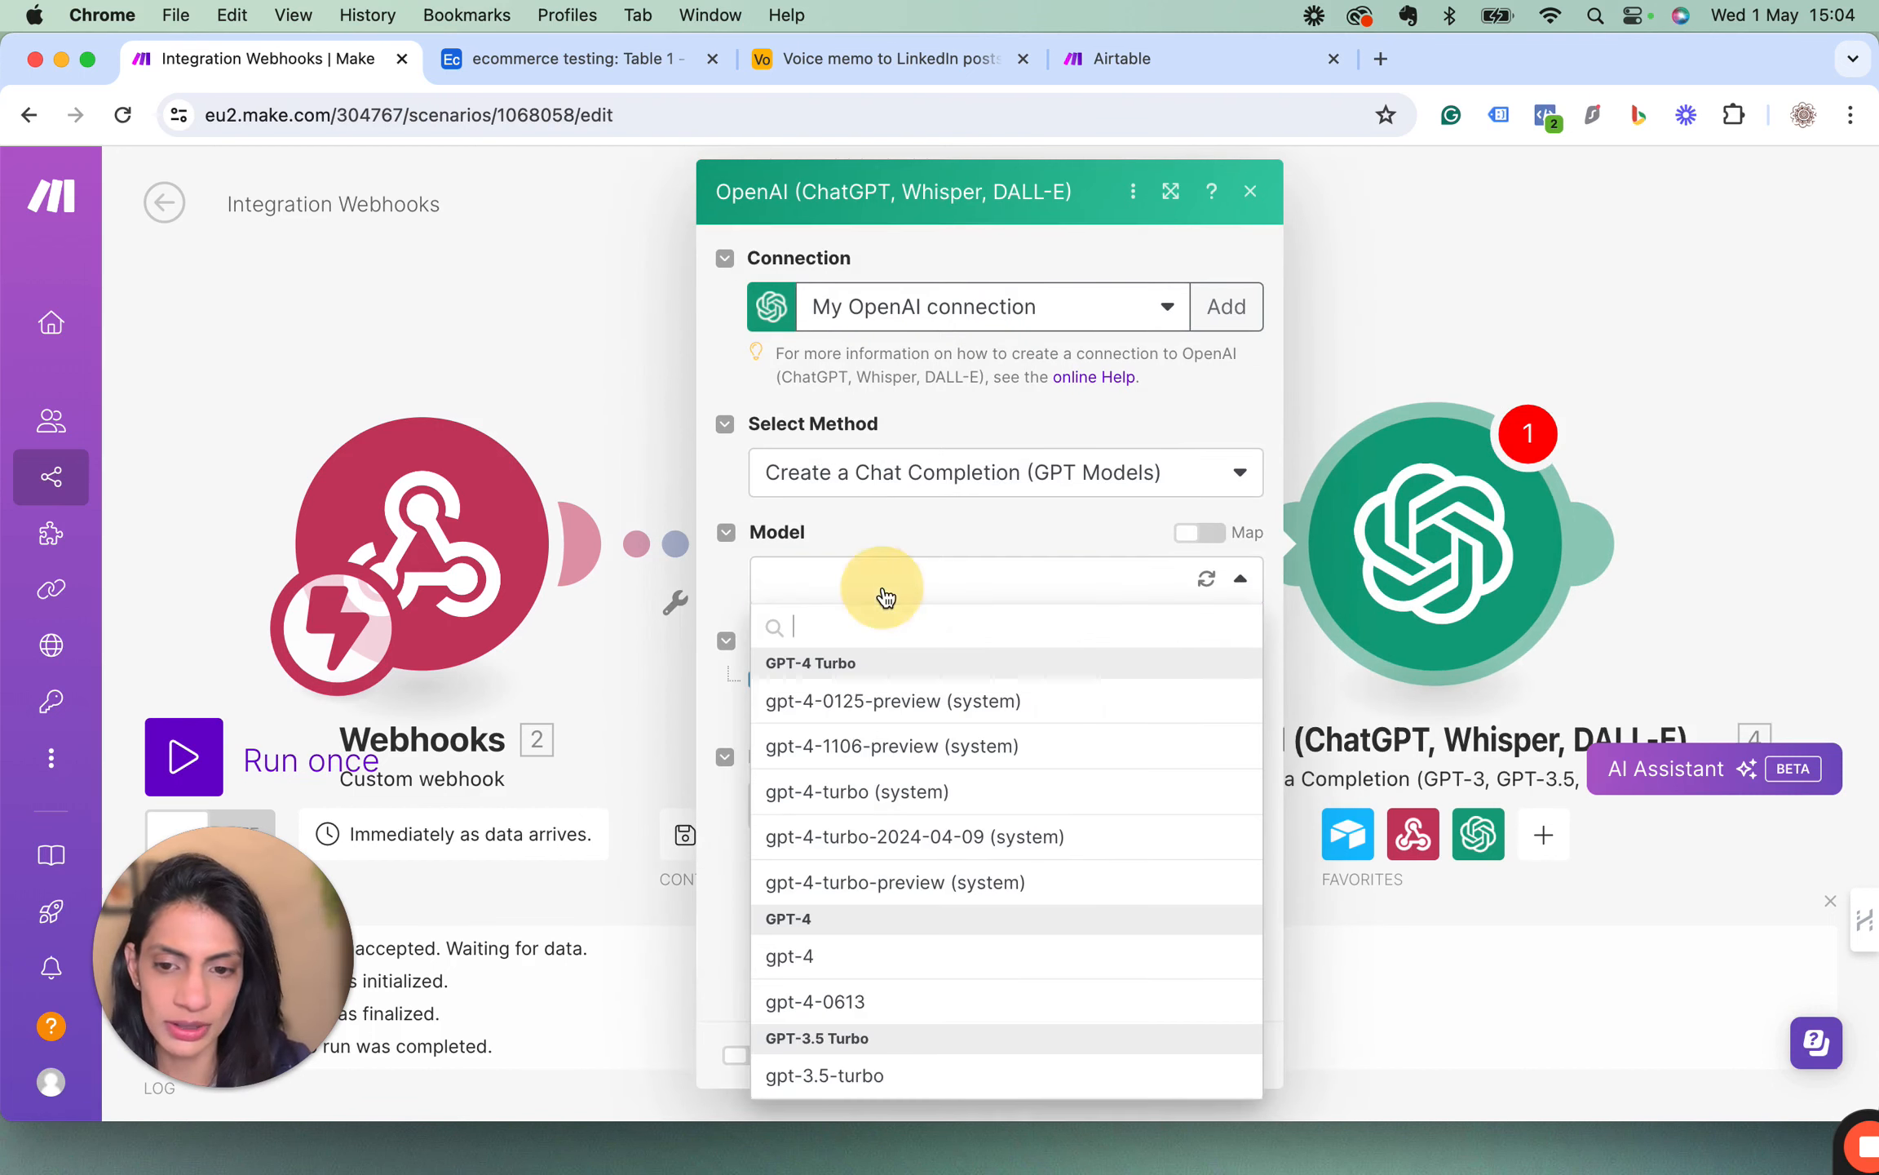
{"action": "left_click", "coordinate": [834, 964]}
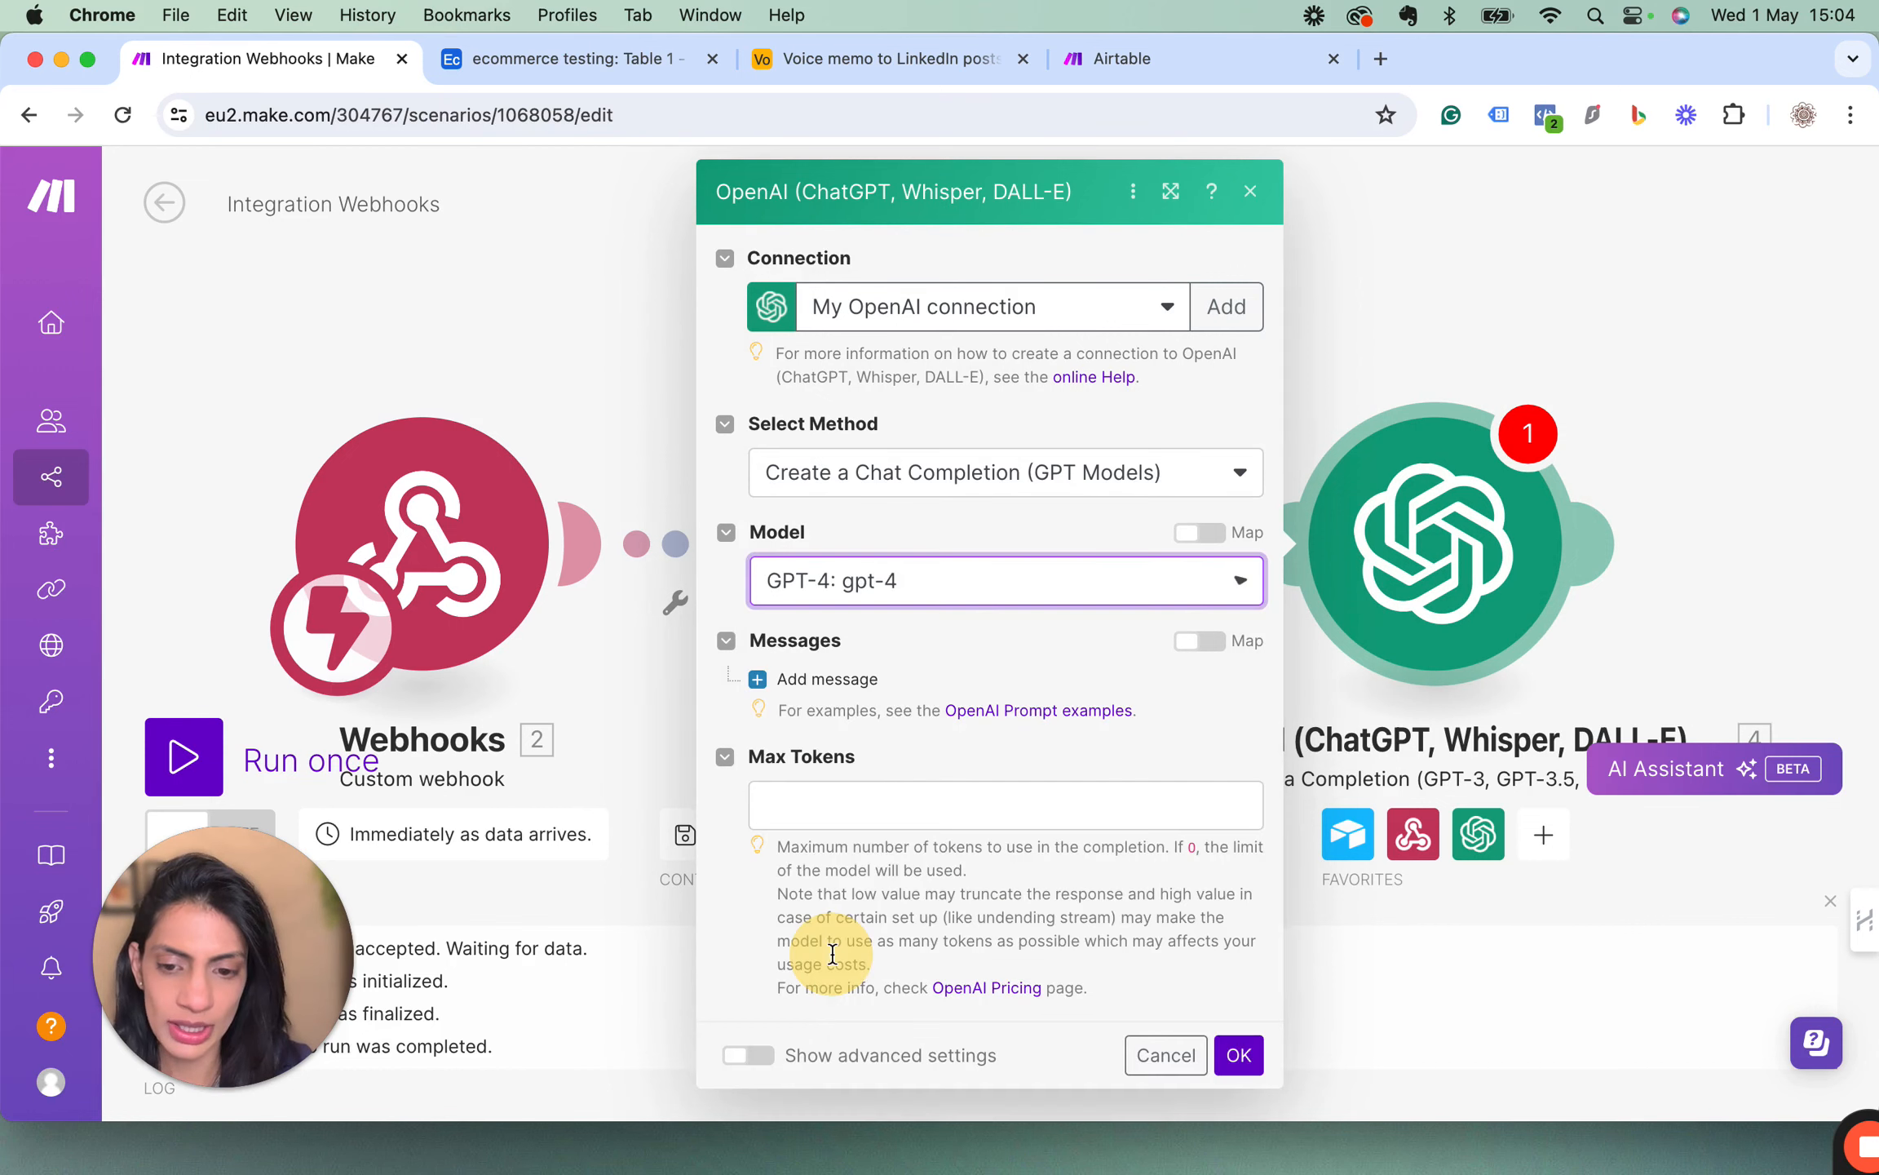
{"action": "left_click", "coordinate": [822, 816]}
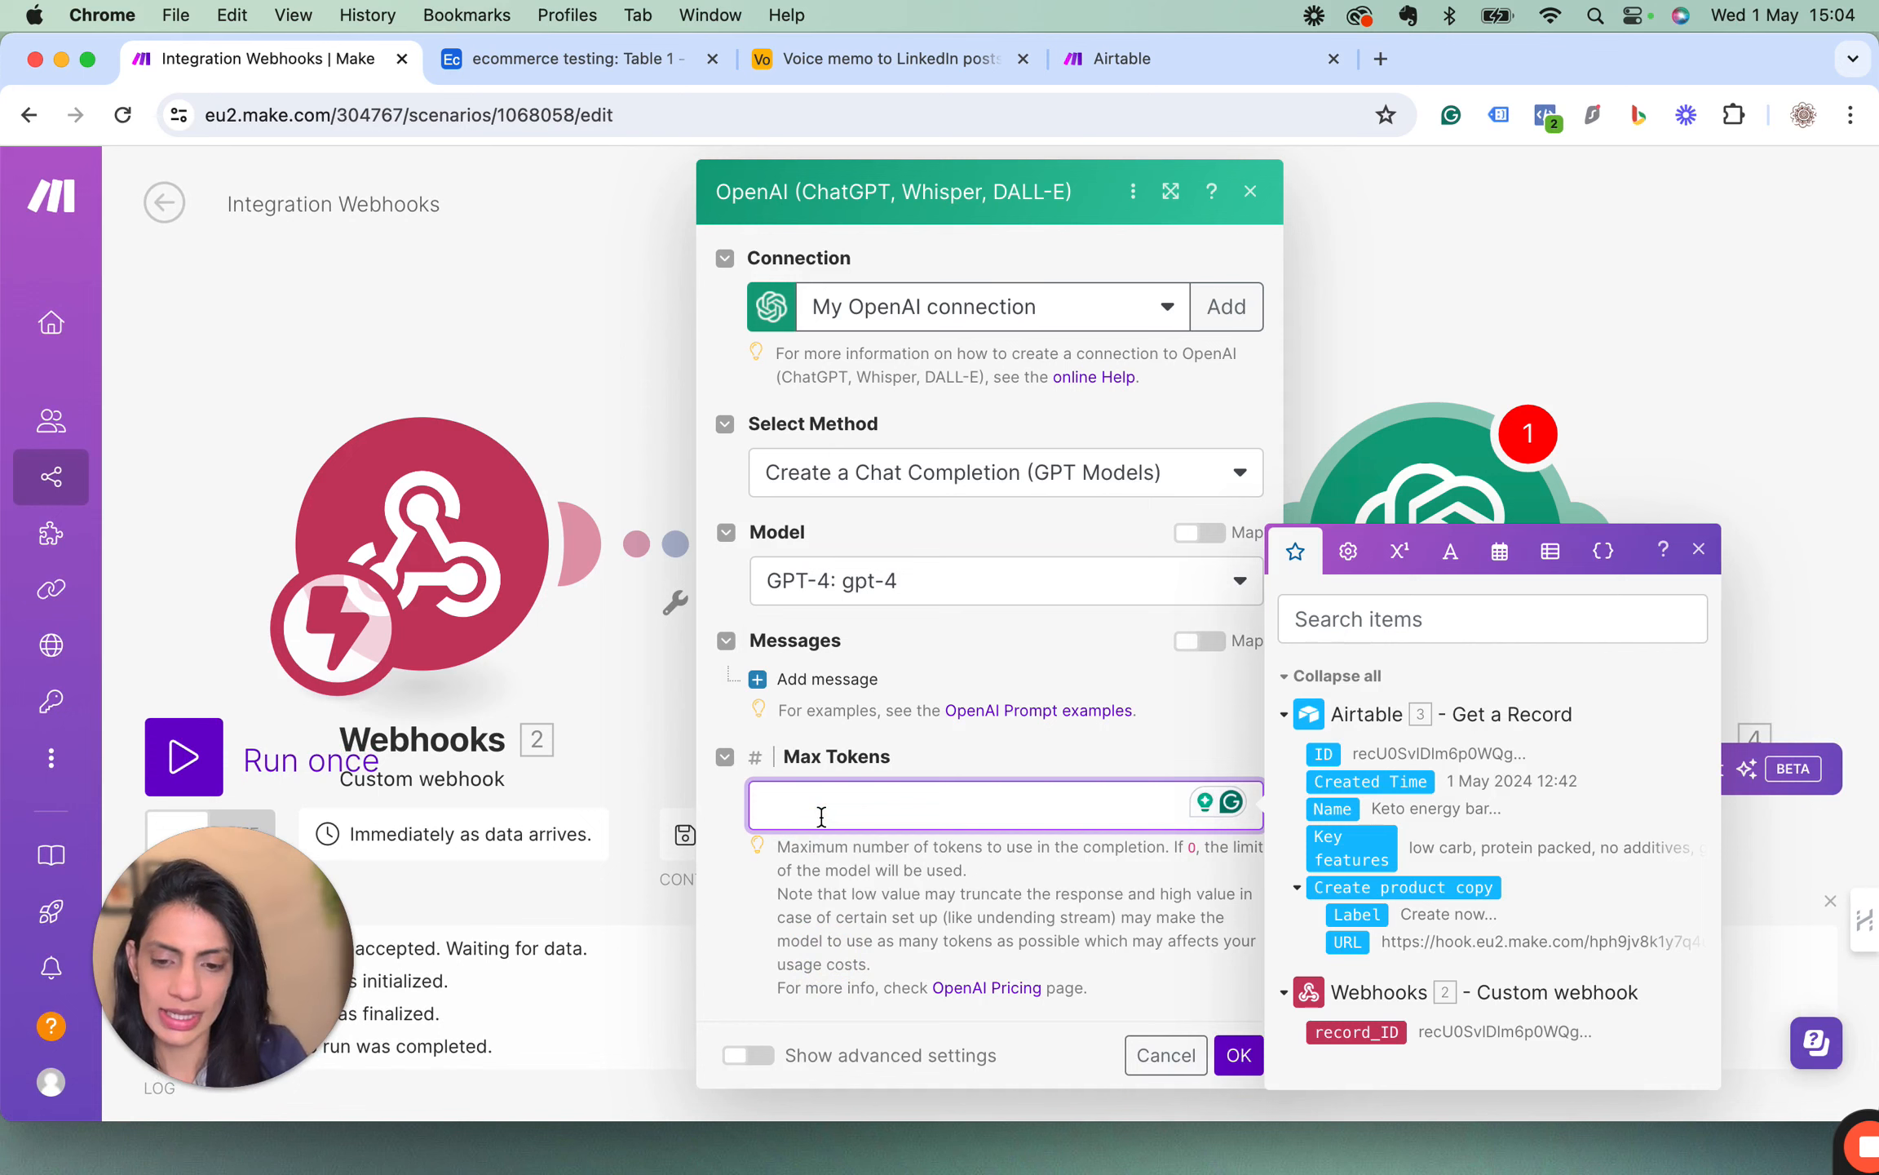
{"action": "type", "text": "200"}
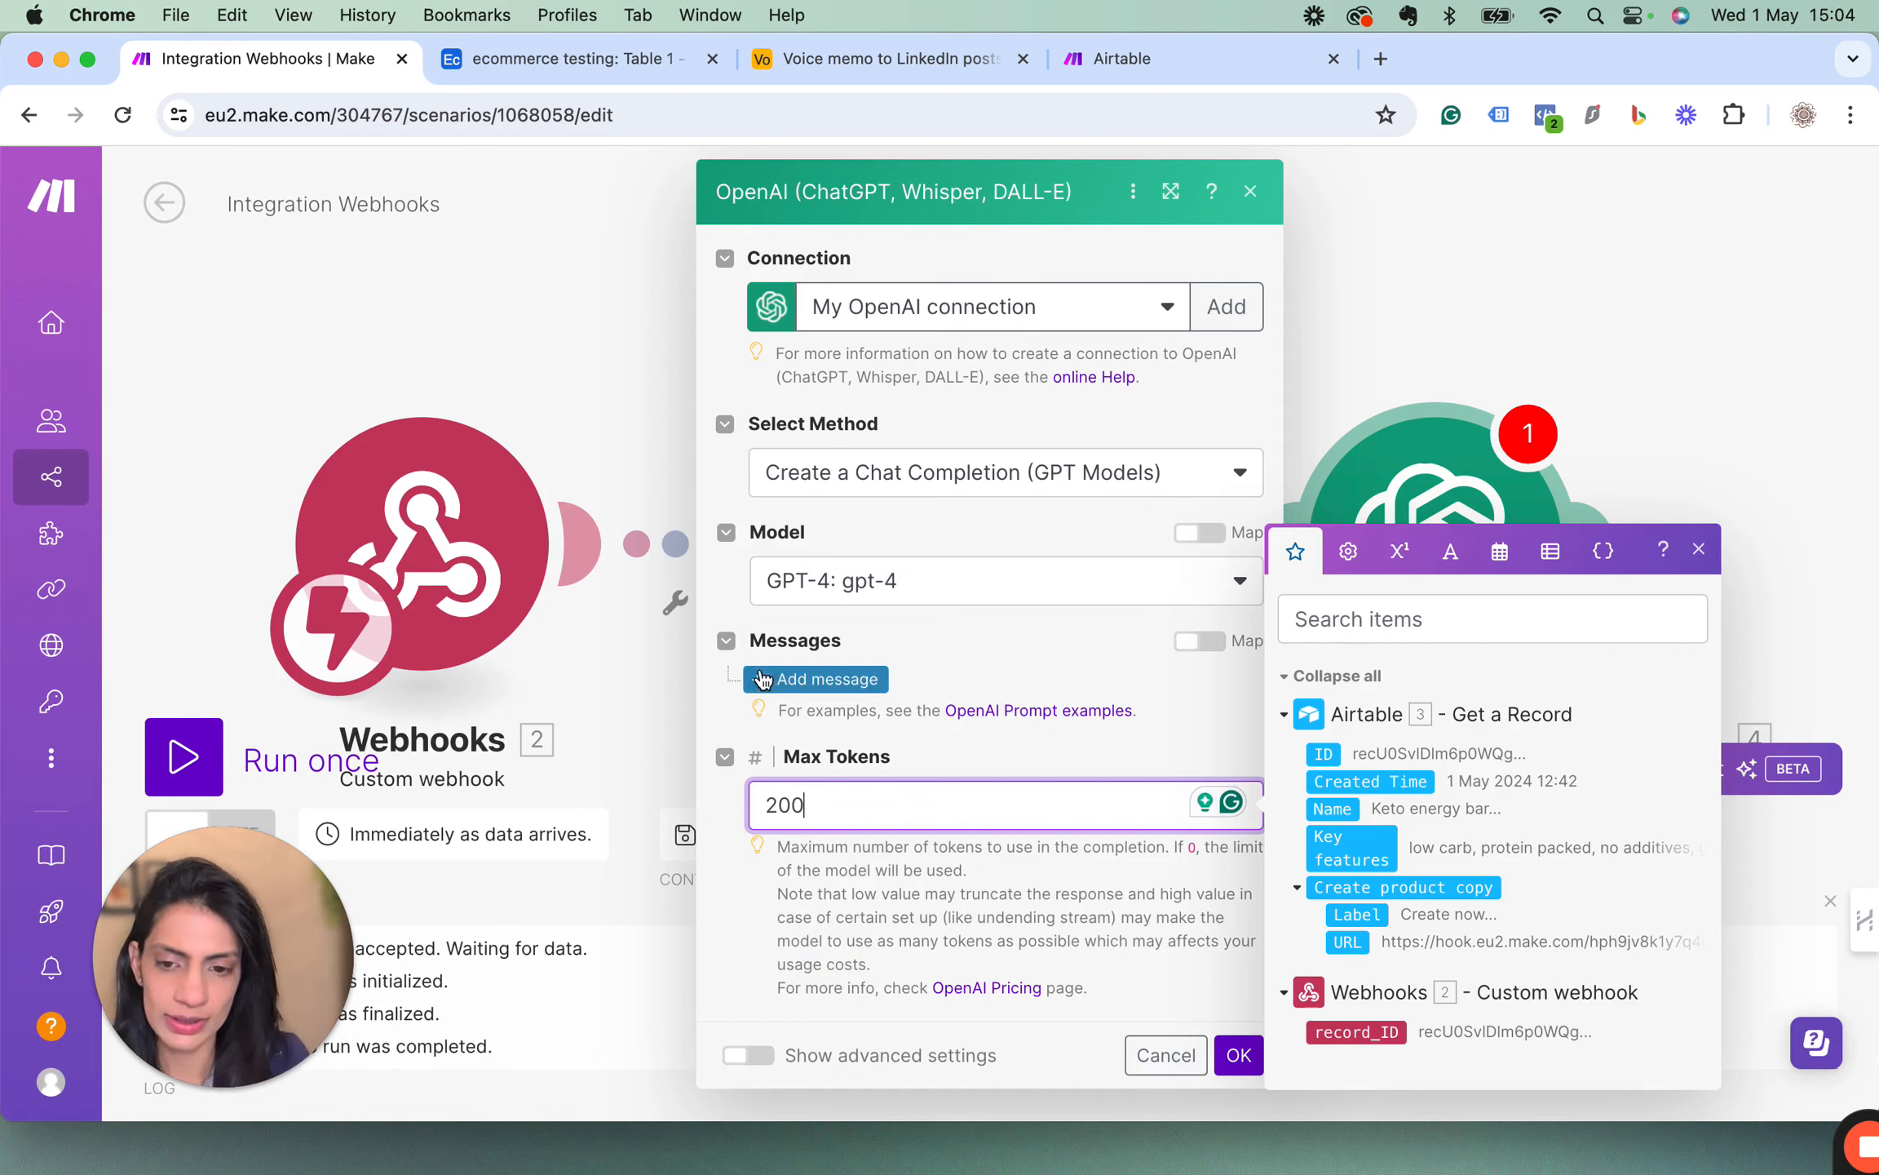
Add a first message to the OpenAI module and set its role to System.
{"action": "left_click", "coordinate": [763, 679]}
{"action": "scroll", "coordinate": [963, 637], "scroll_direction": "down", "scroll_amount": 2}
{"action": "left_click", "coordinate": [942, 655]}
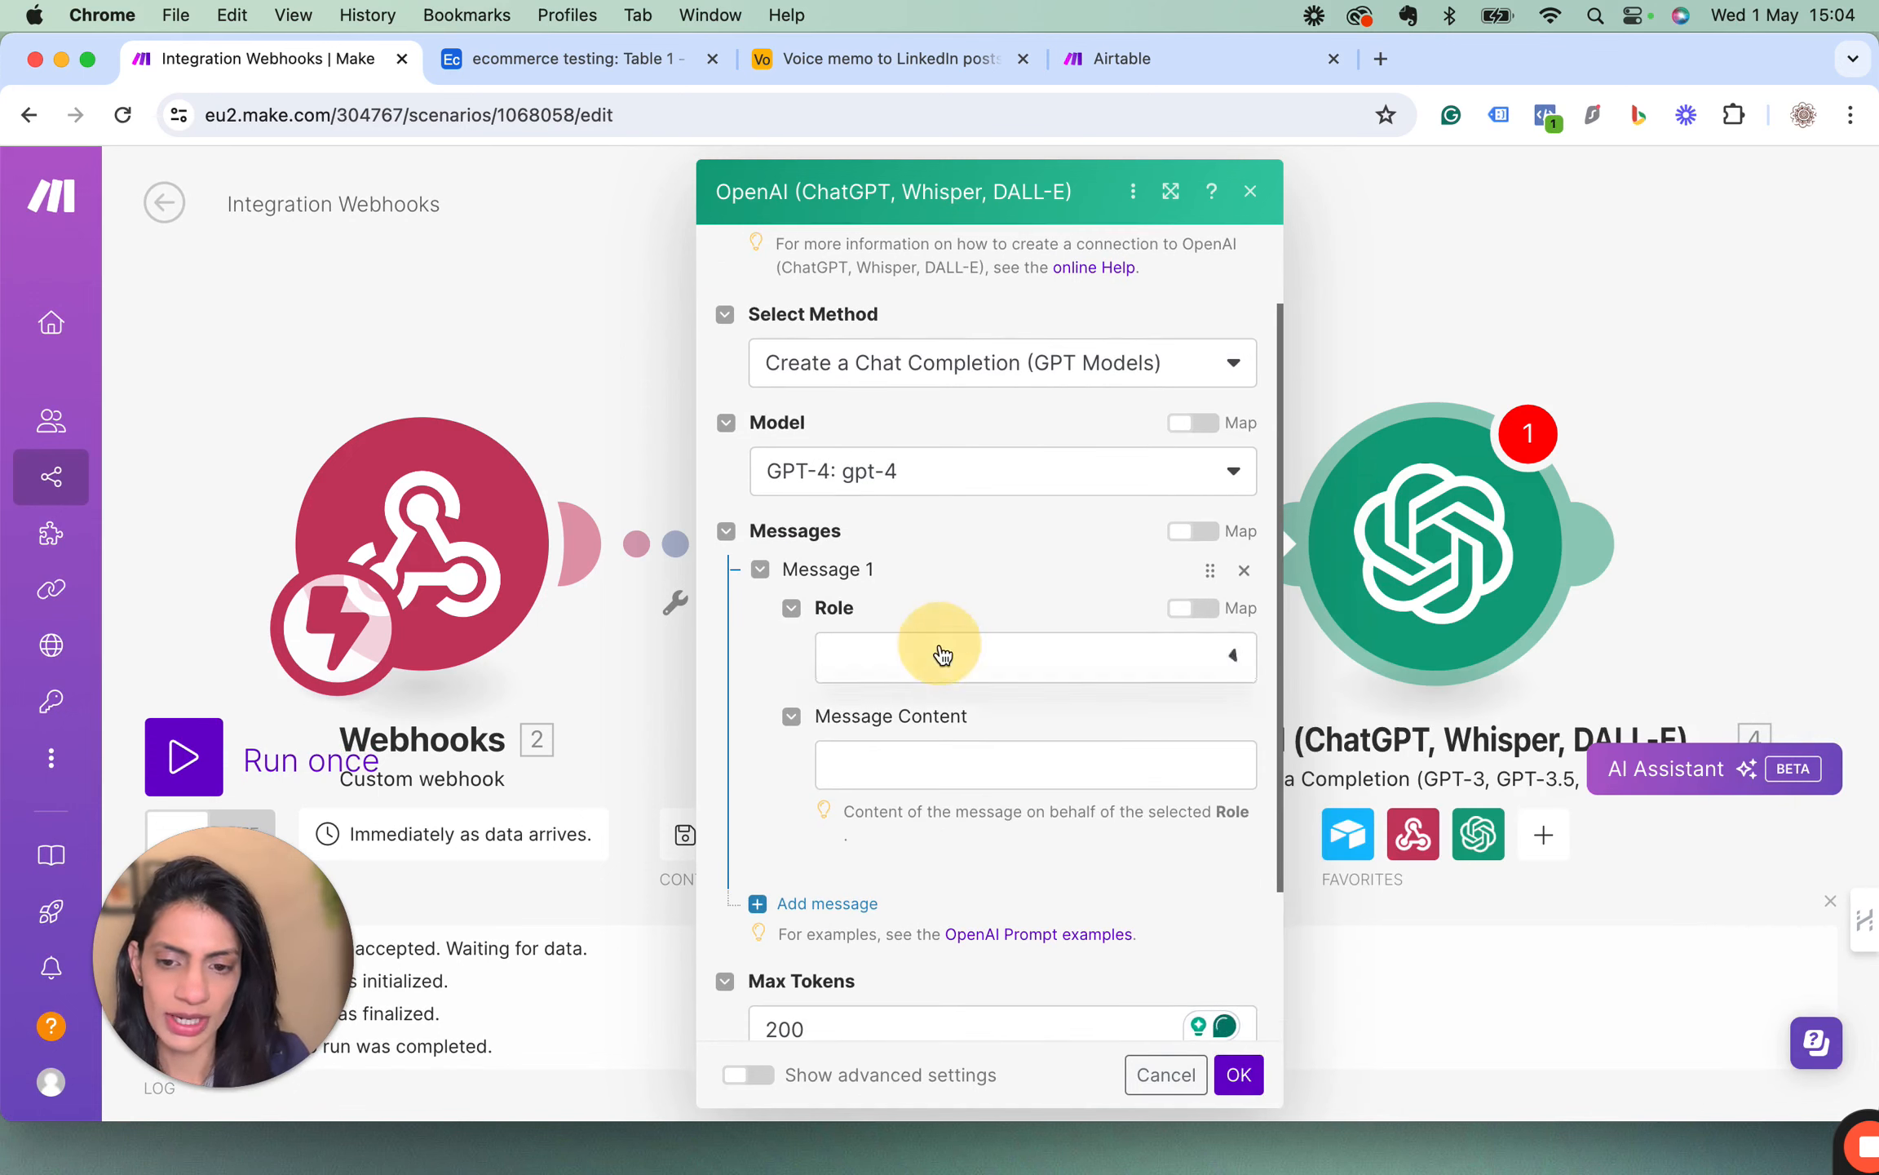
{"action": "left_click", "coordinate": [890, 699]}
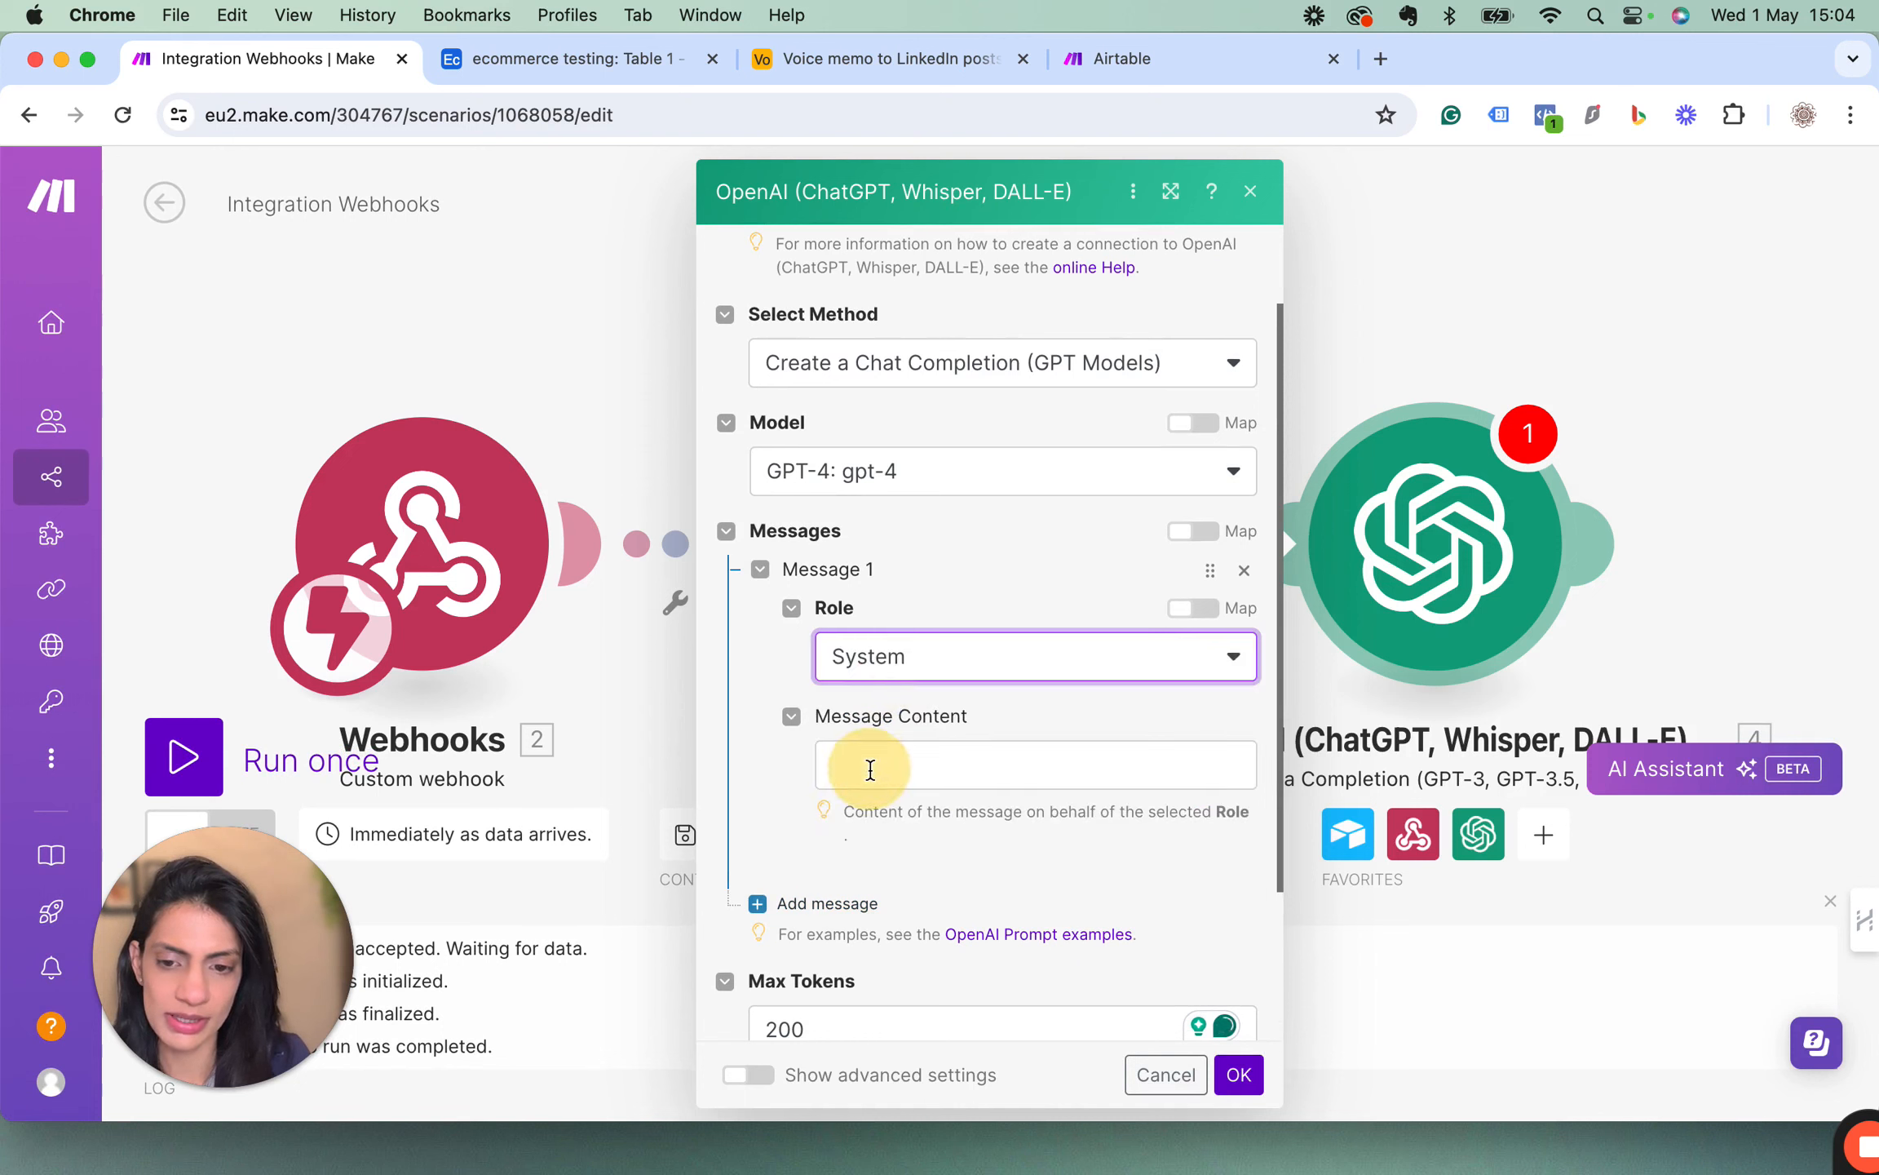
Begin the System message content with "Create a short product description for my website".
{"action": "left_click", "coordinate": [871, 769]}
{"action": "type", "text": "Create a product de"}
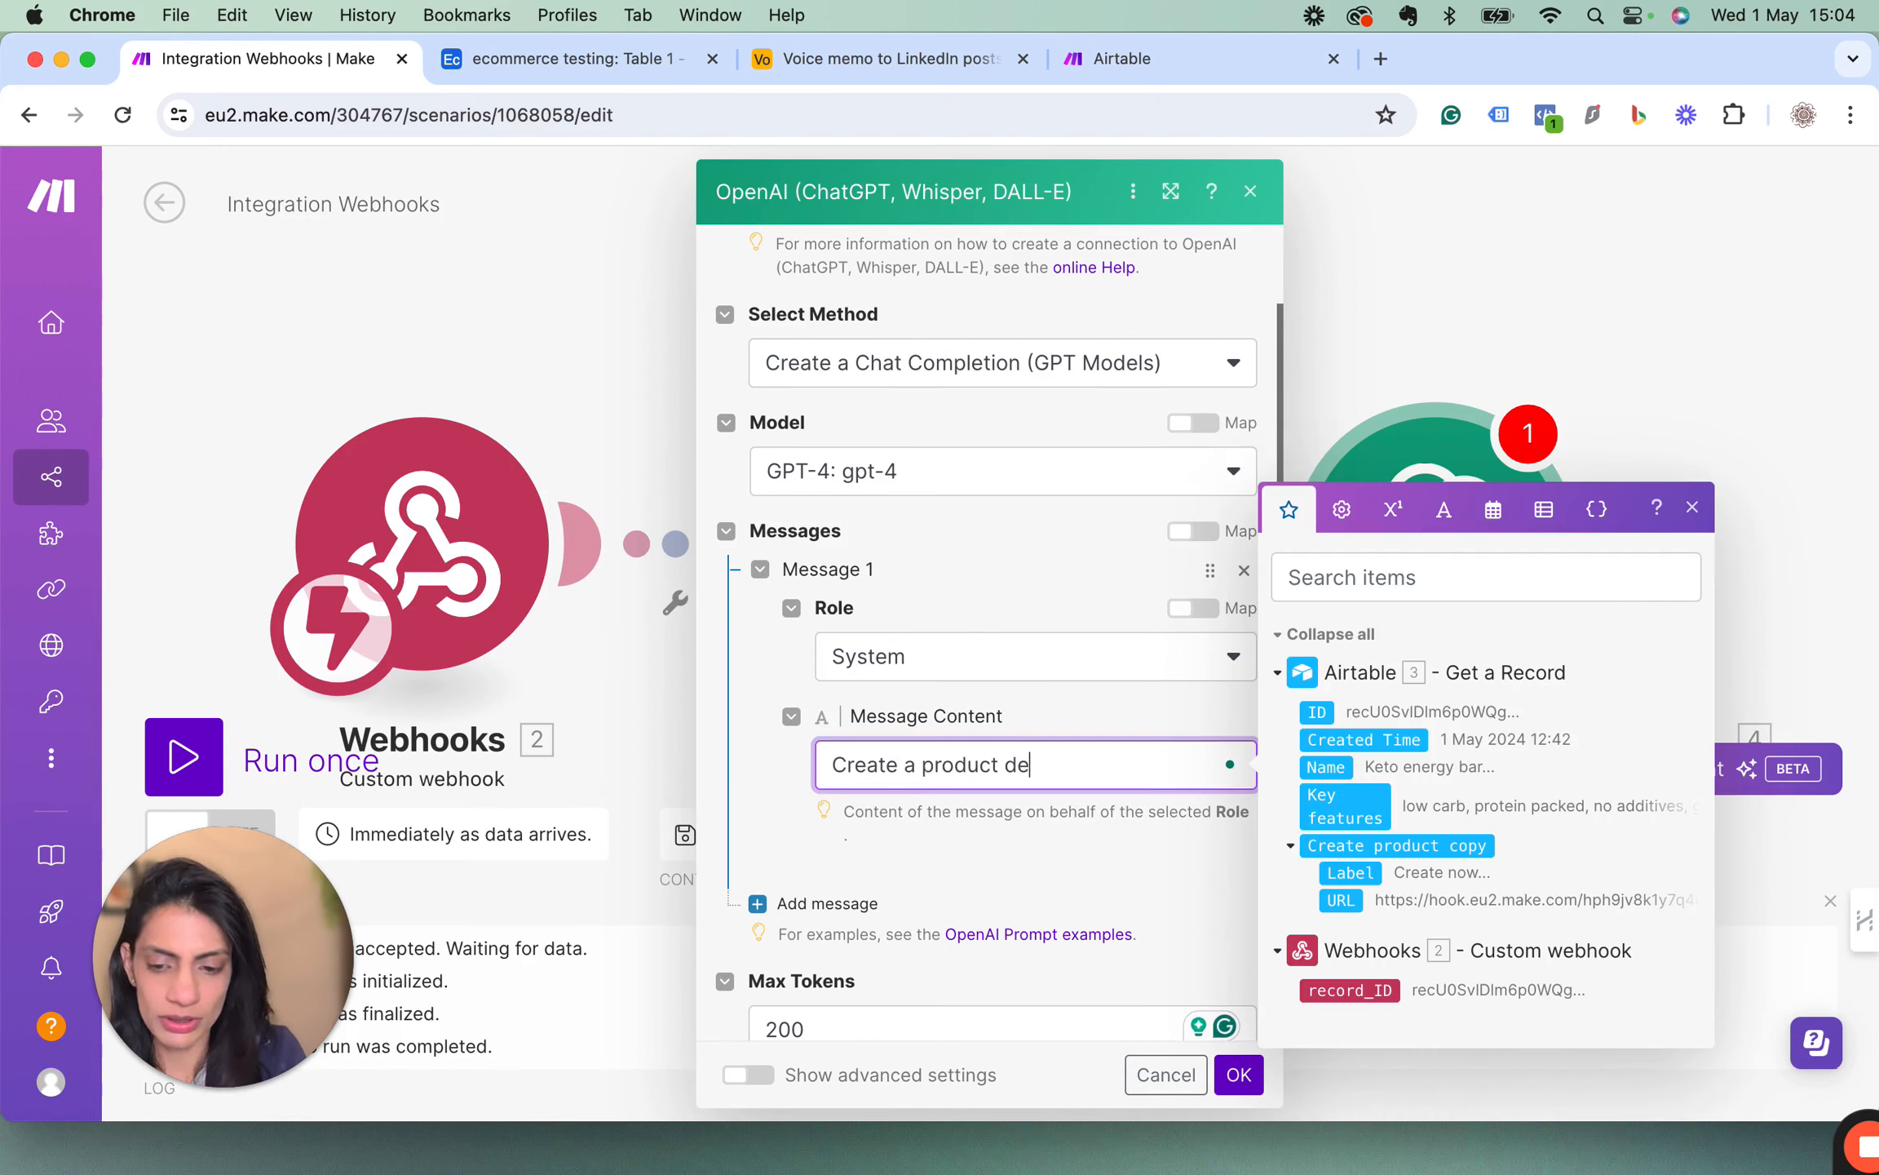
{"action": "type", "text": "scription "}
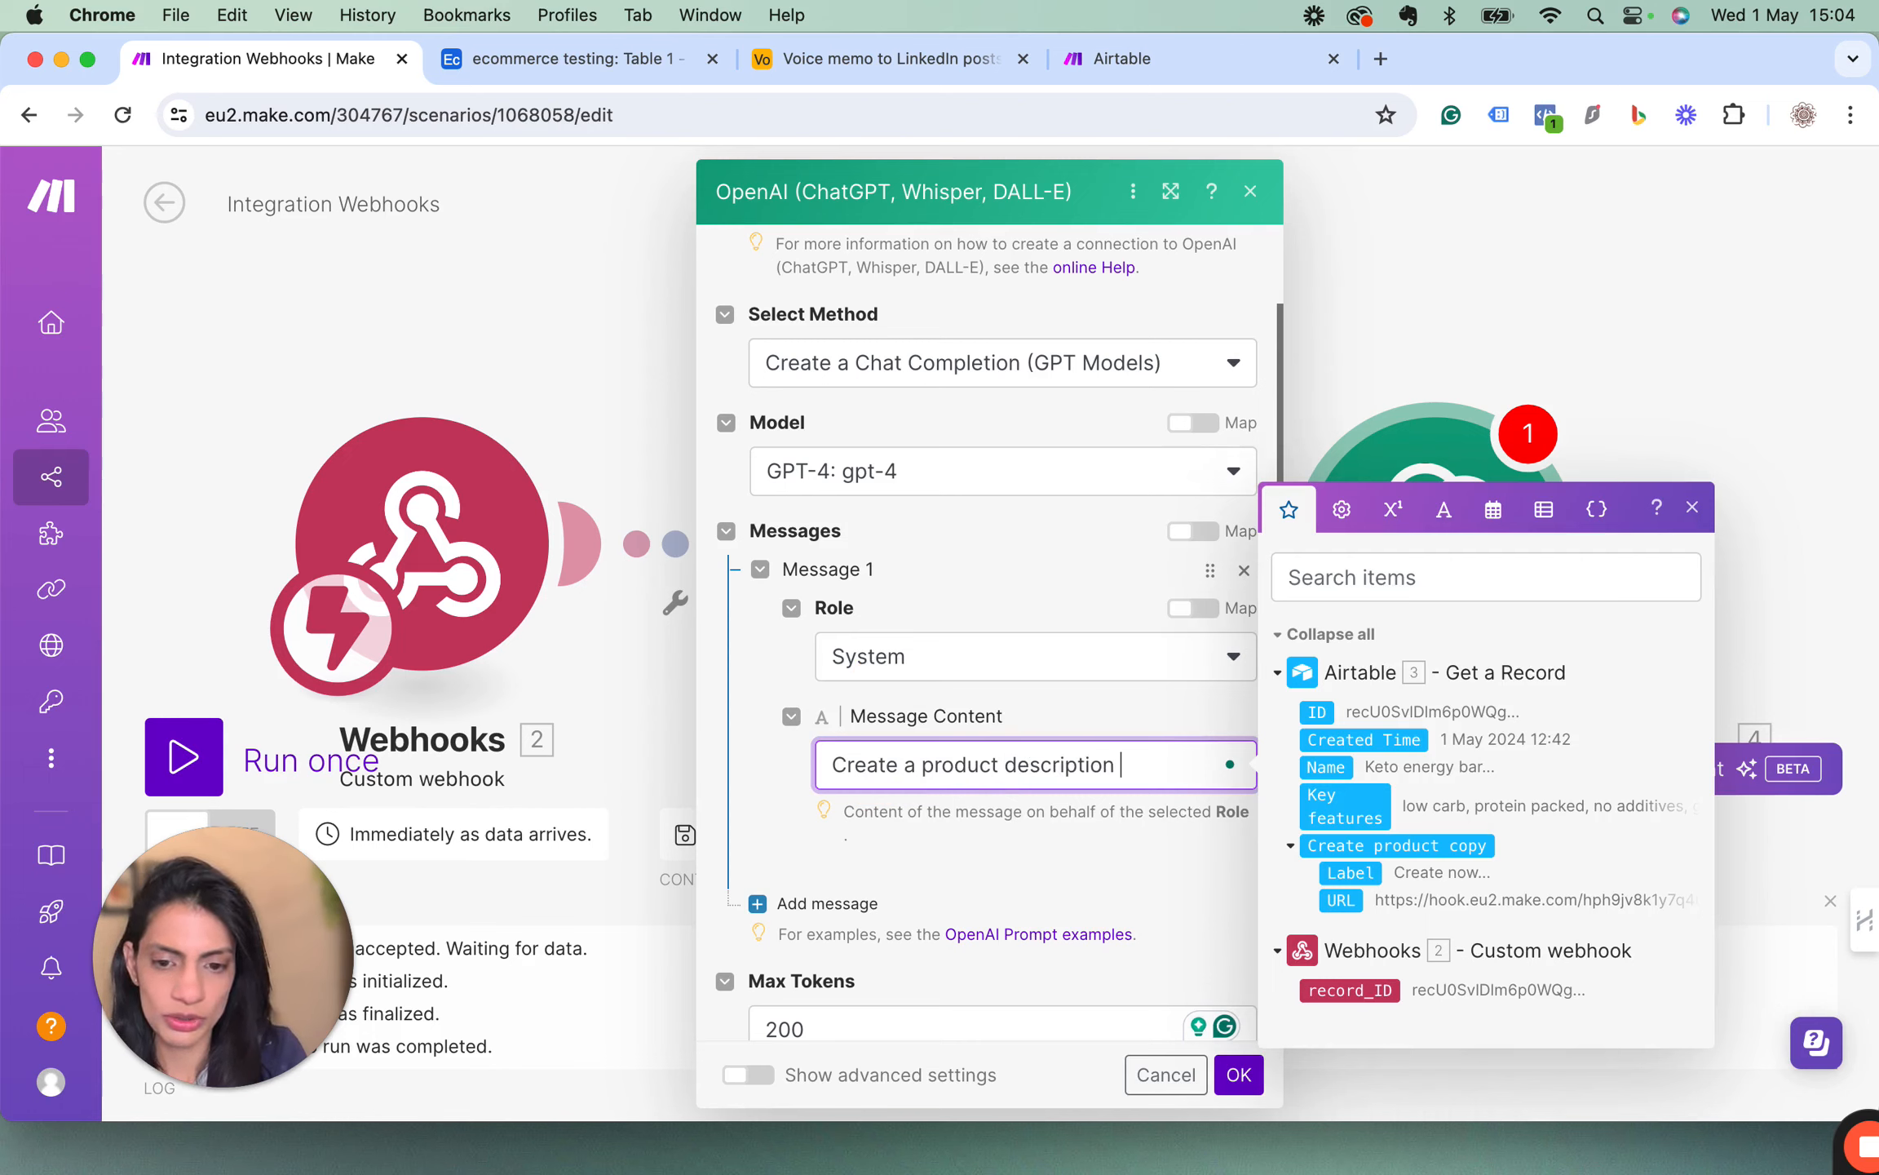
{"action": "type", "text": "for"}
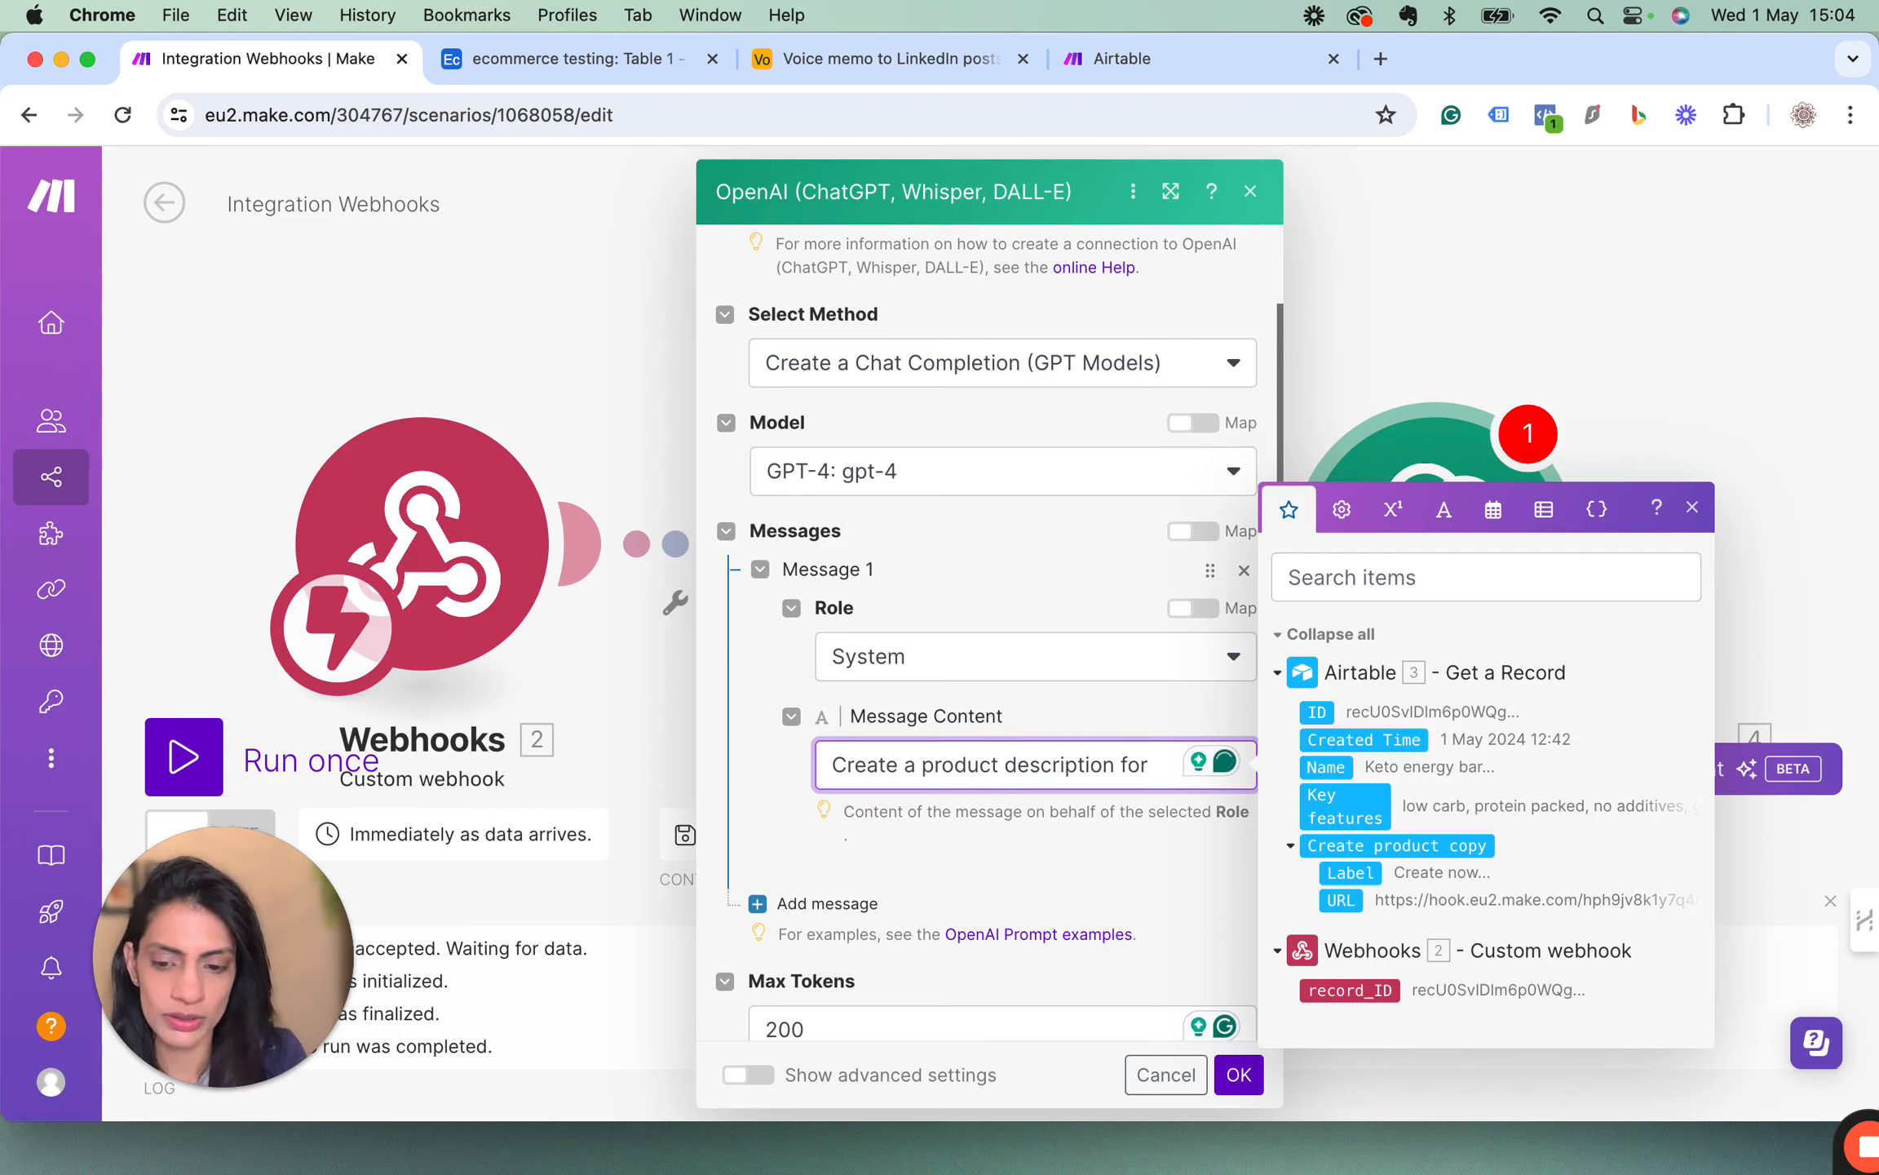
{"action": "type", "text": "short"}
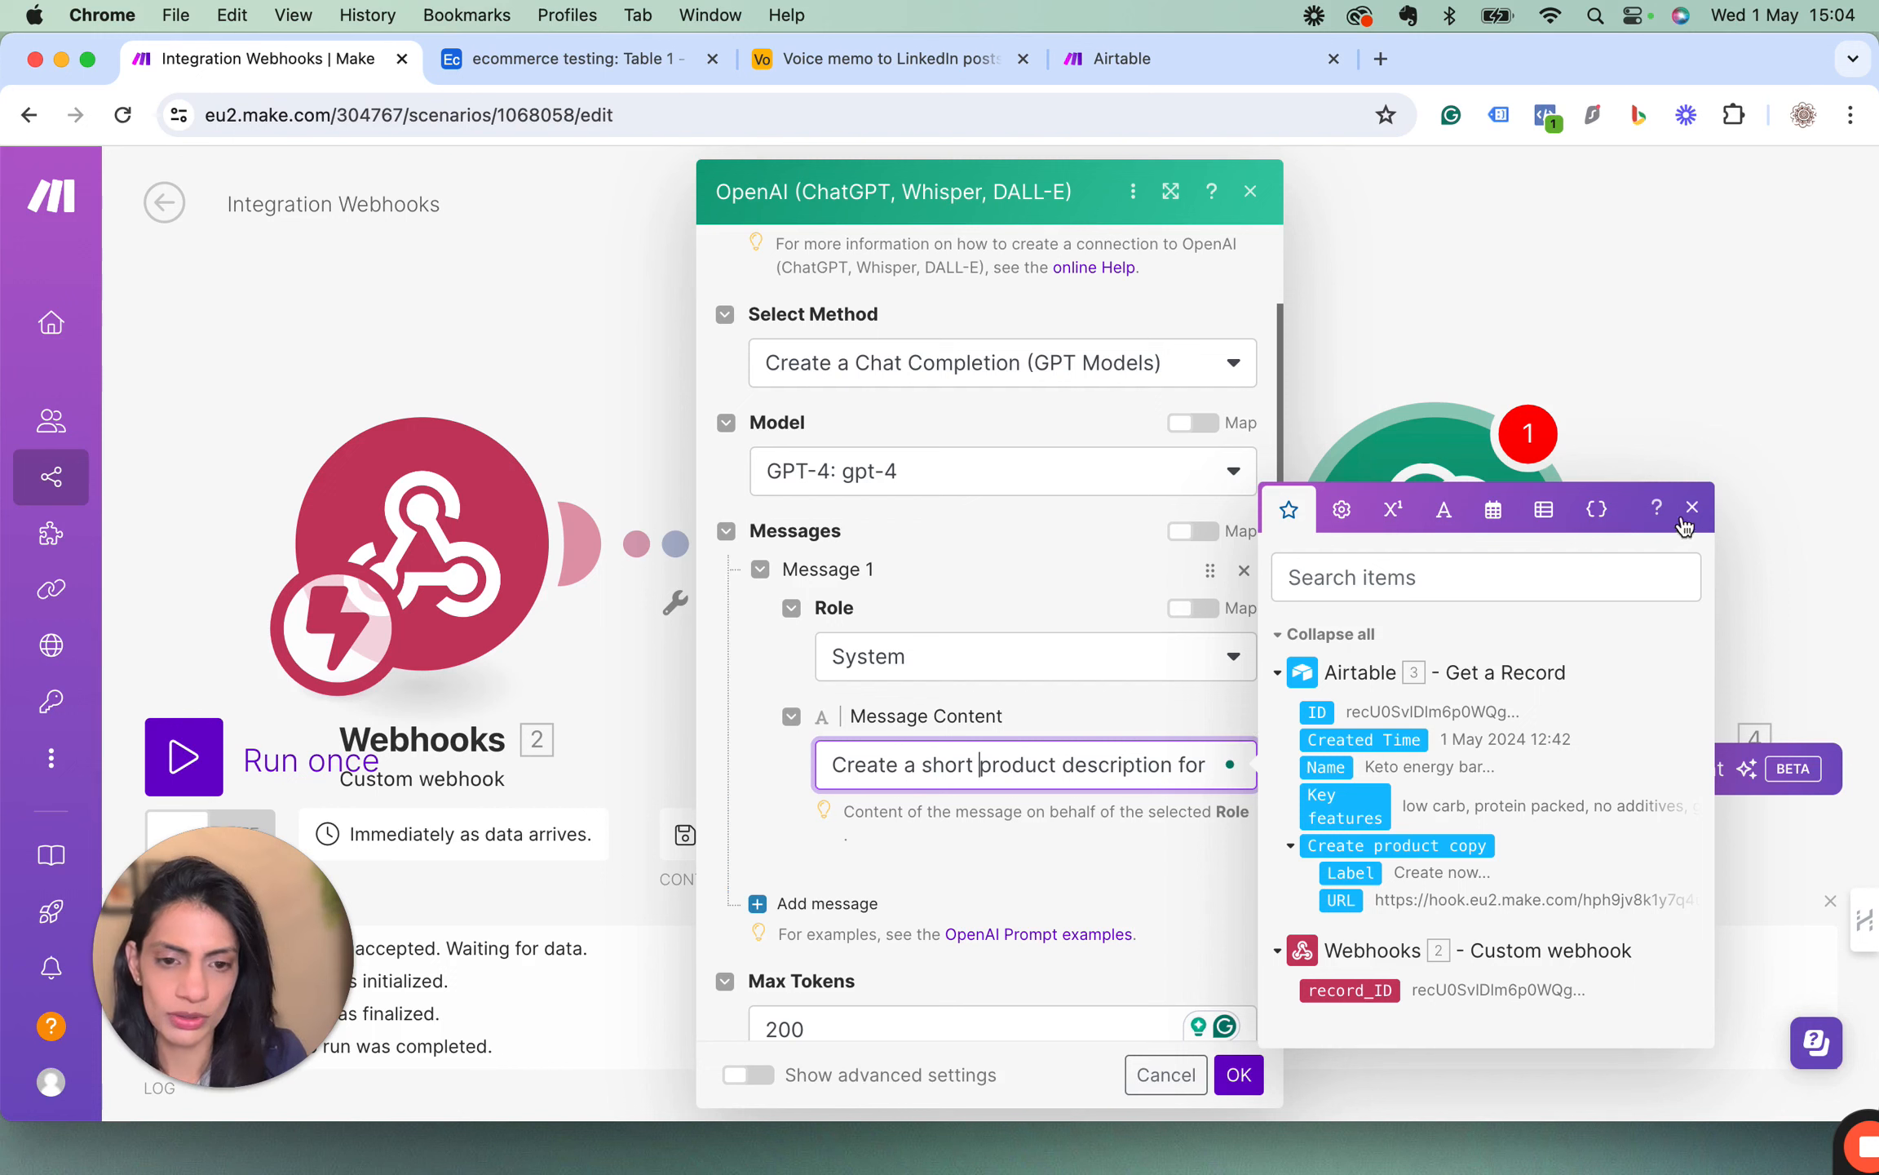
{"action": "left_click", "coordinate": [1688, 513]}
{"action": "left_click", "coordinate": [1211, 761]}
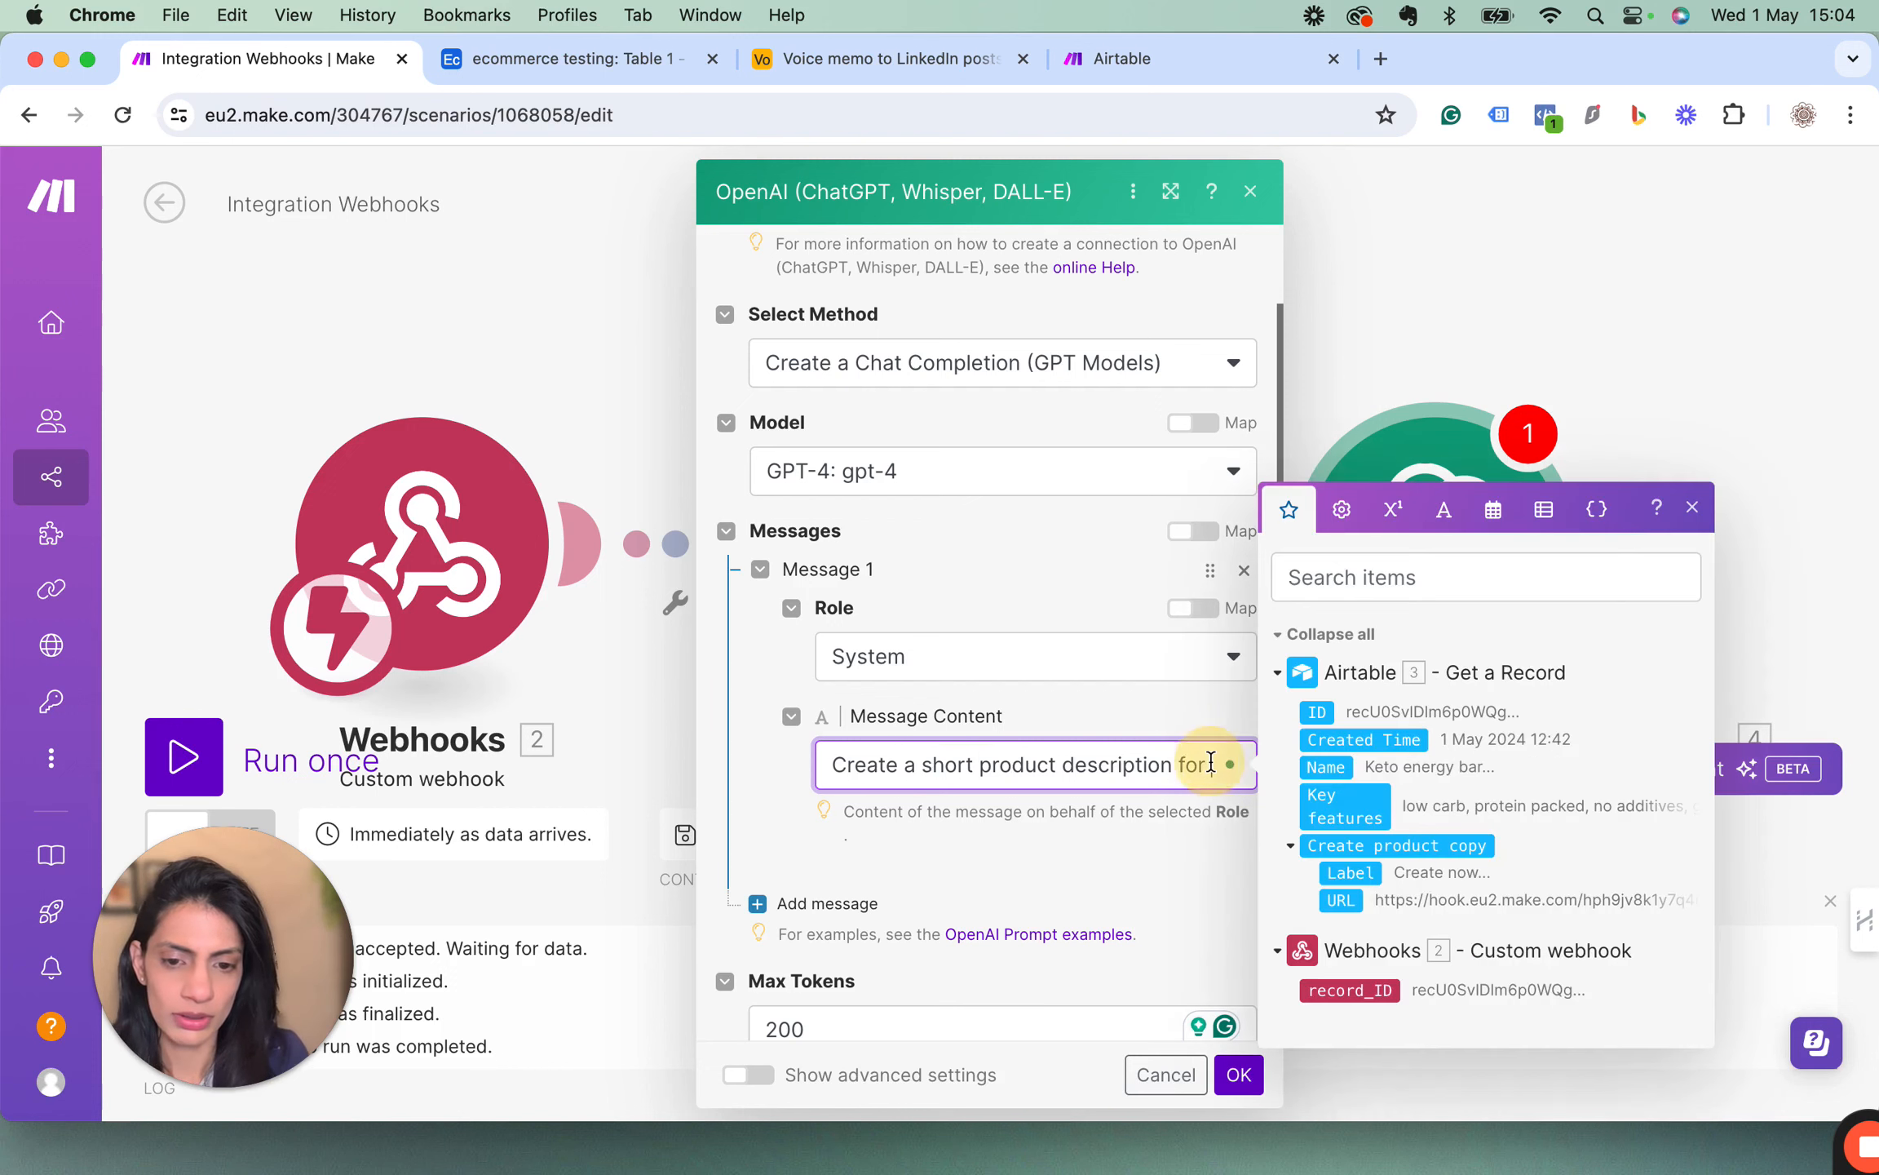
{"action": "type", "text": "my website "}
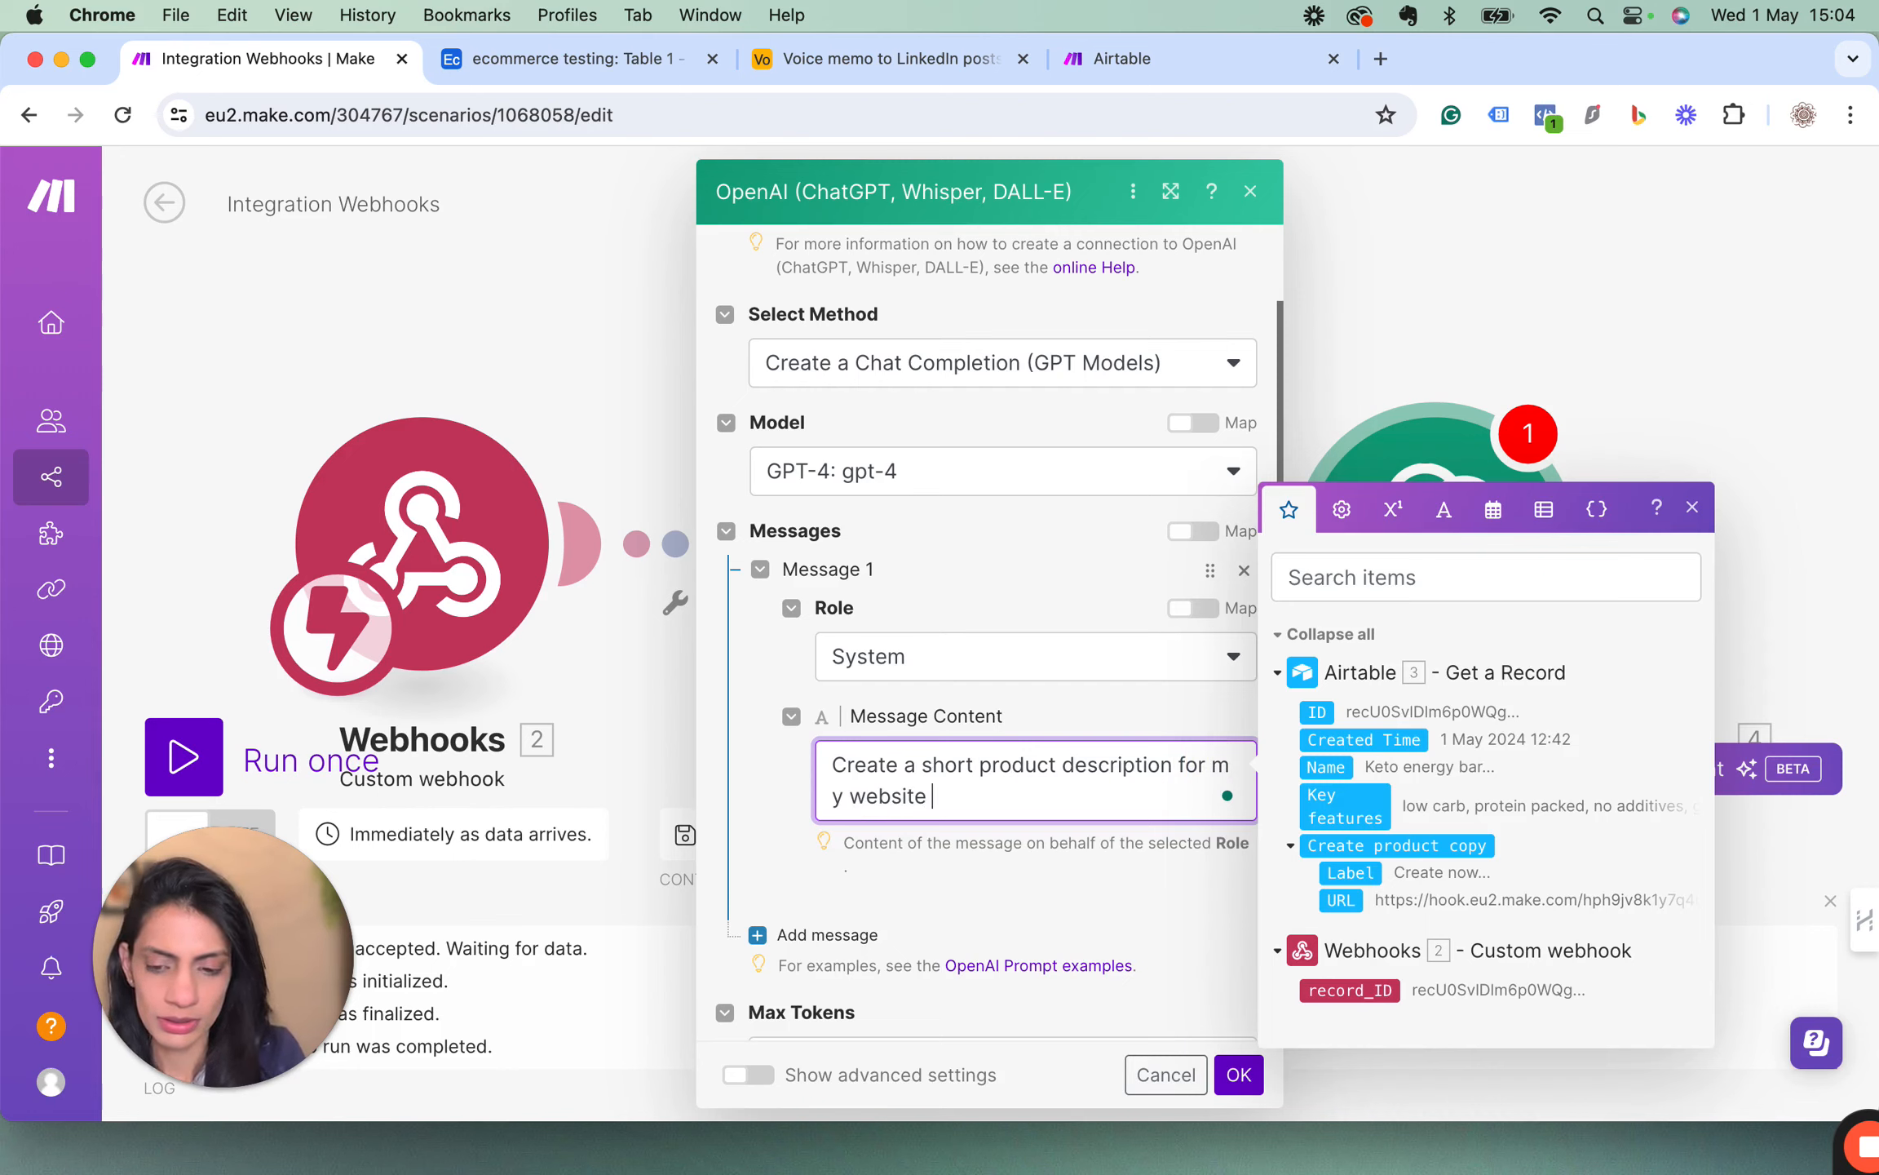
{"action": "type", "text": "for"}
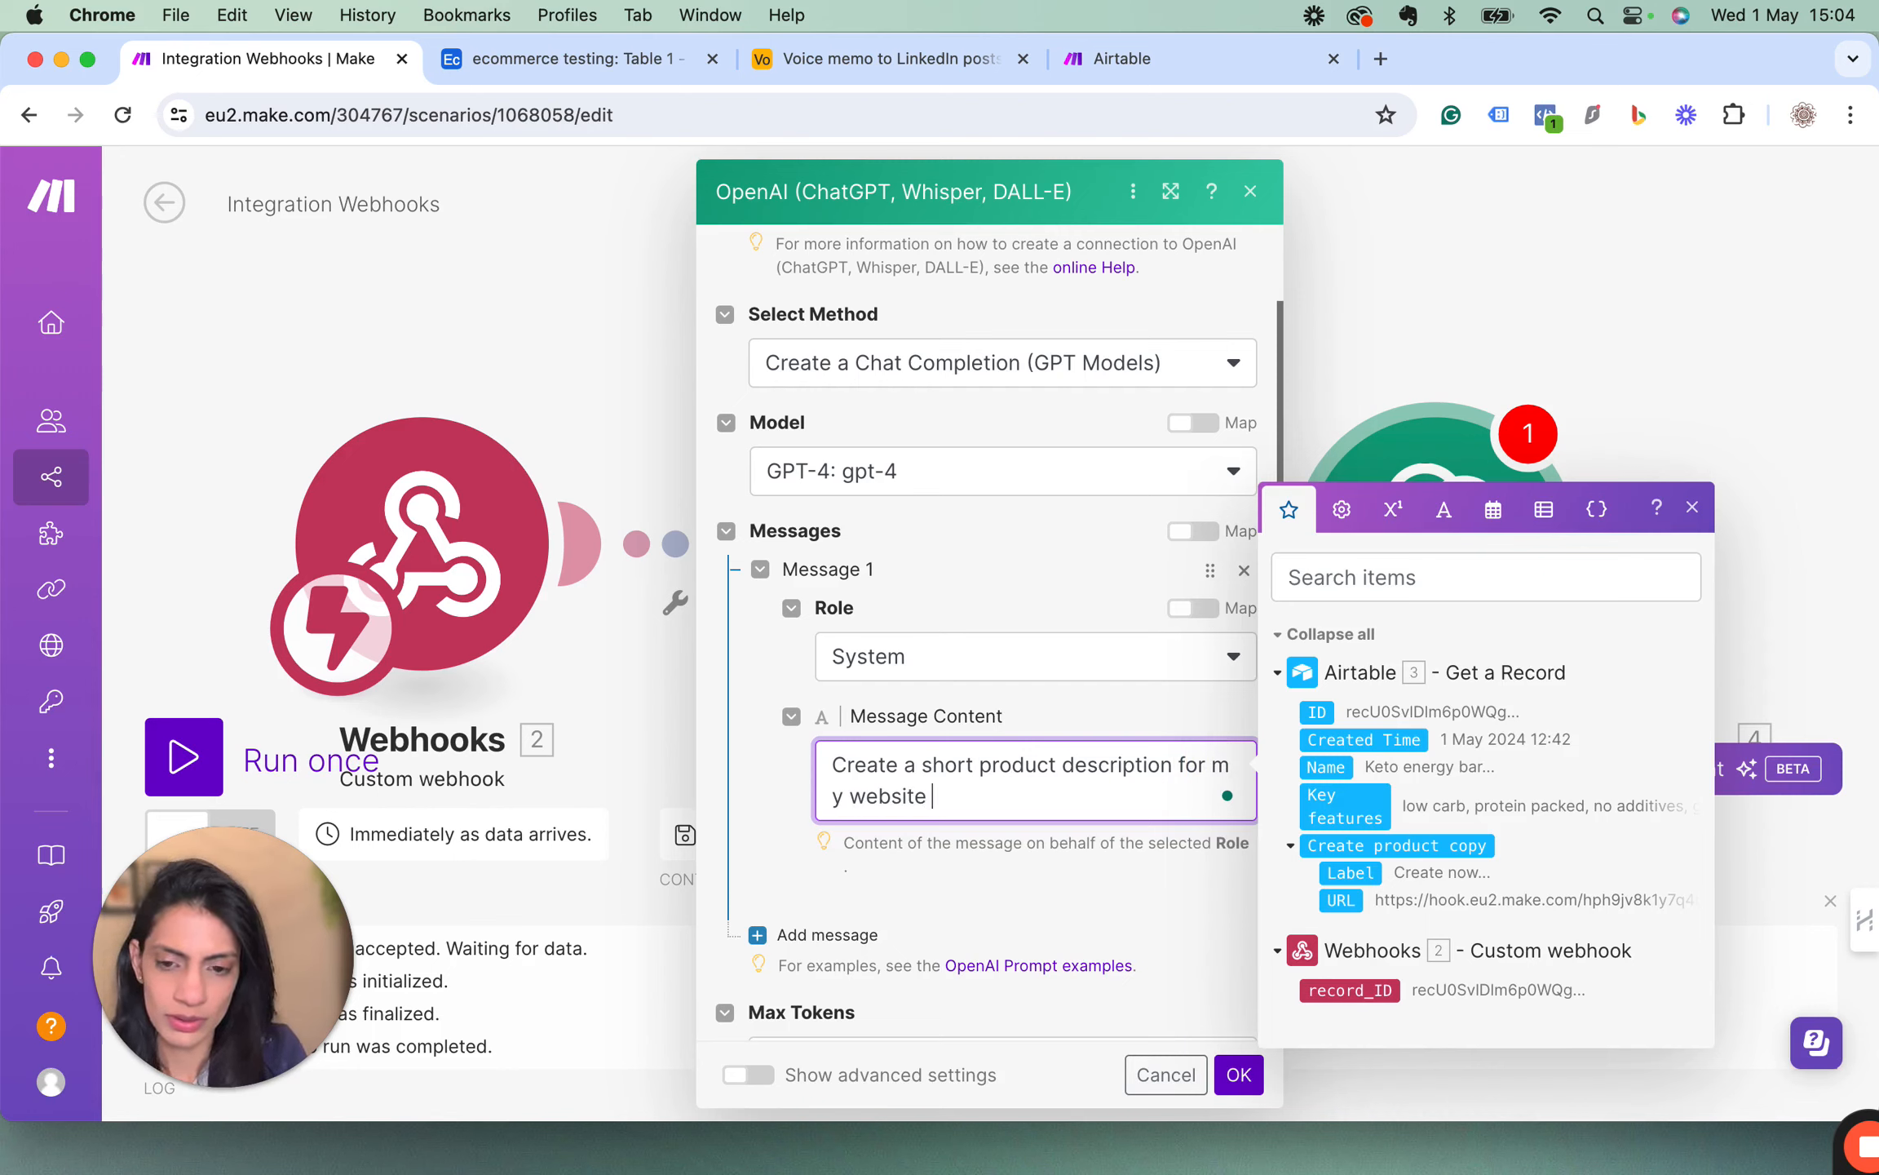
{"action": "type", "text": "using the nam"}
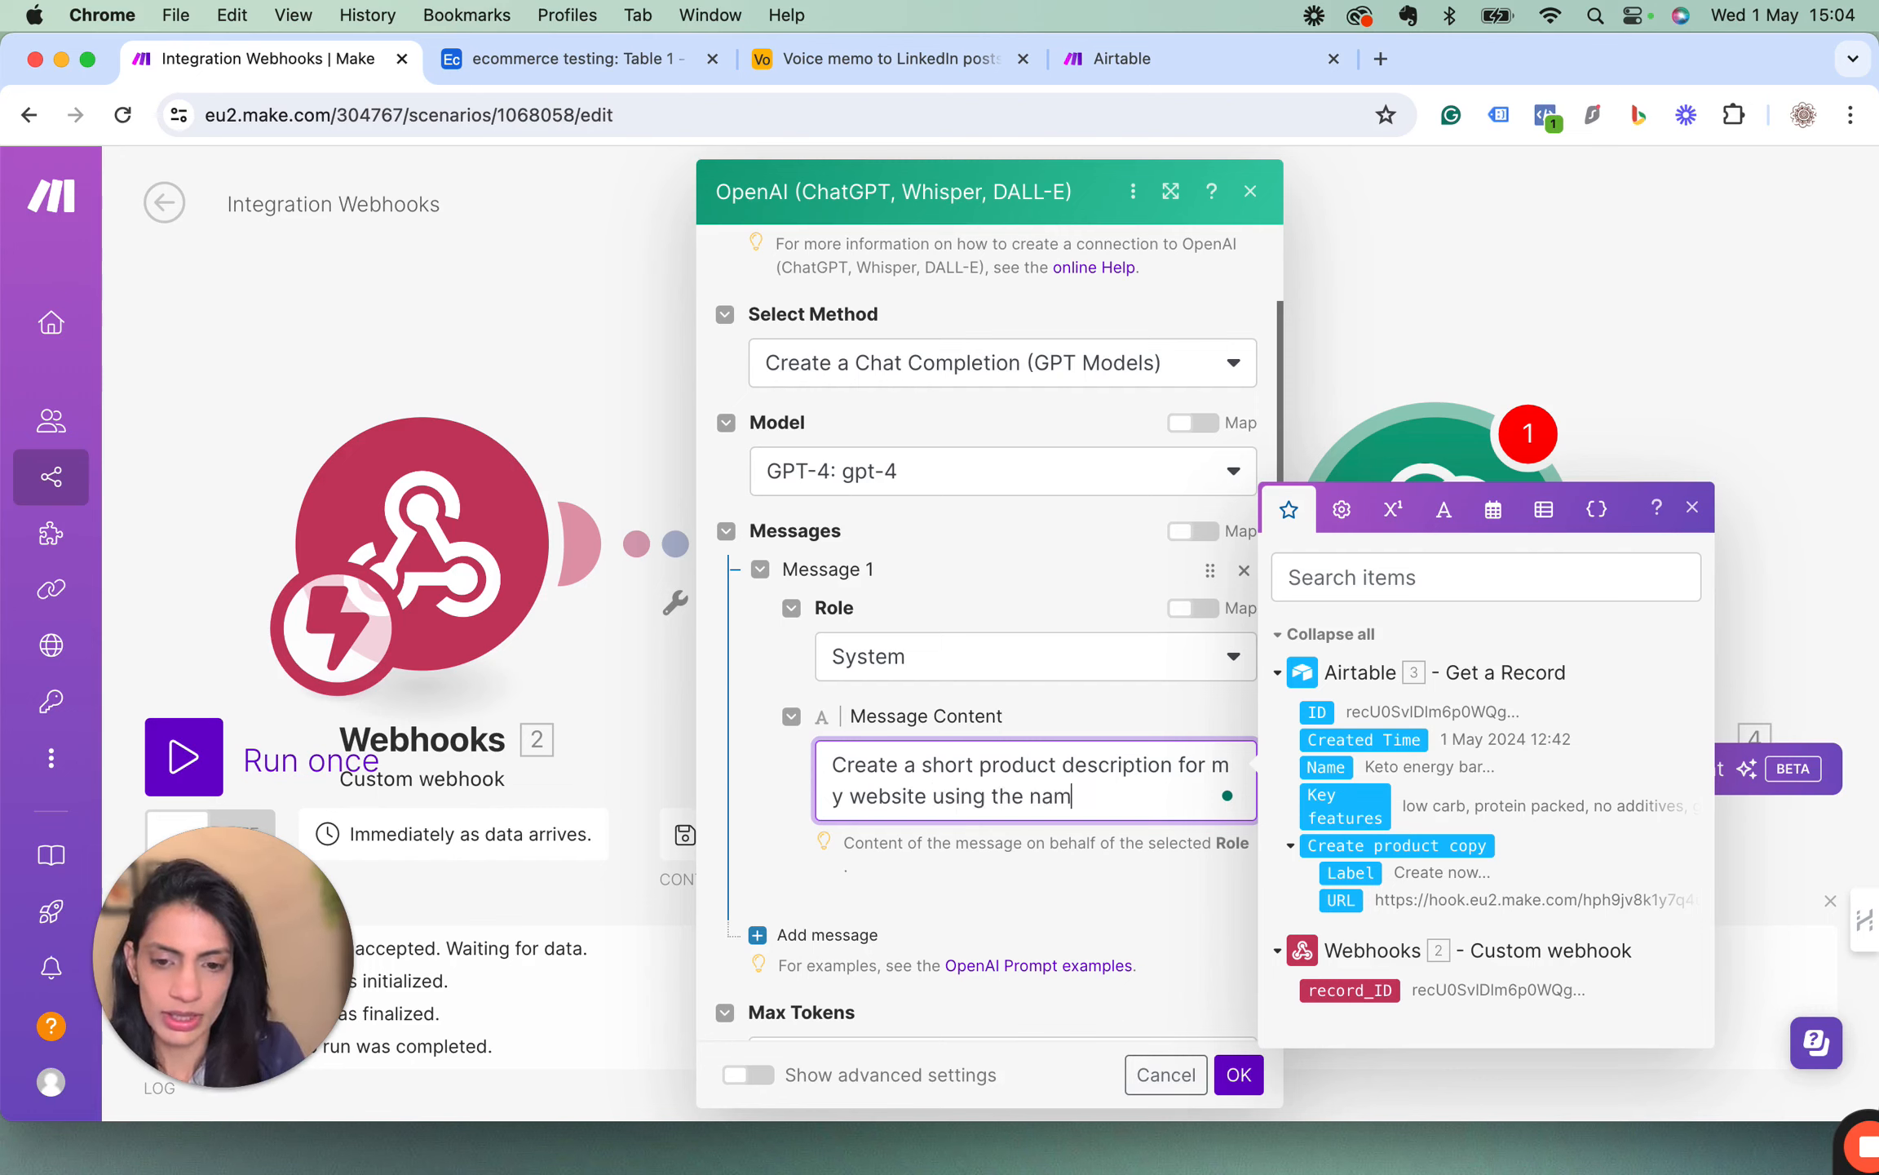
{"action": "type", "text": "e and "}
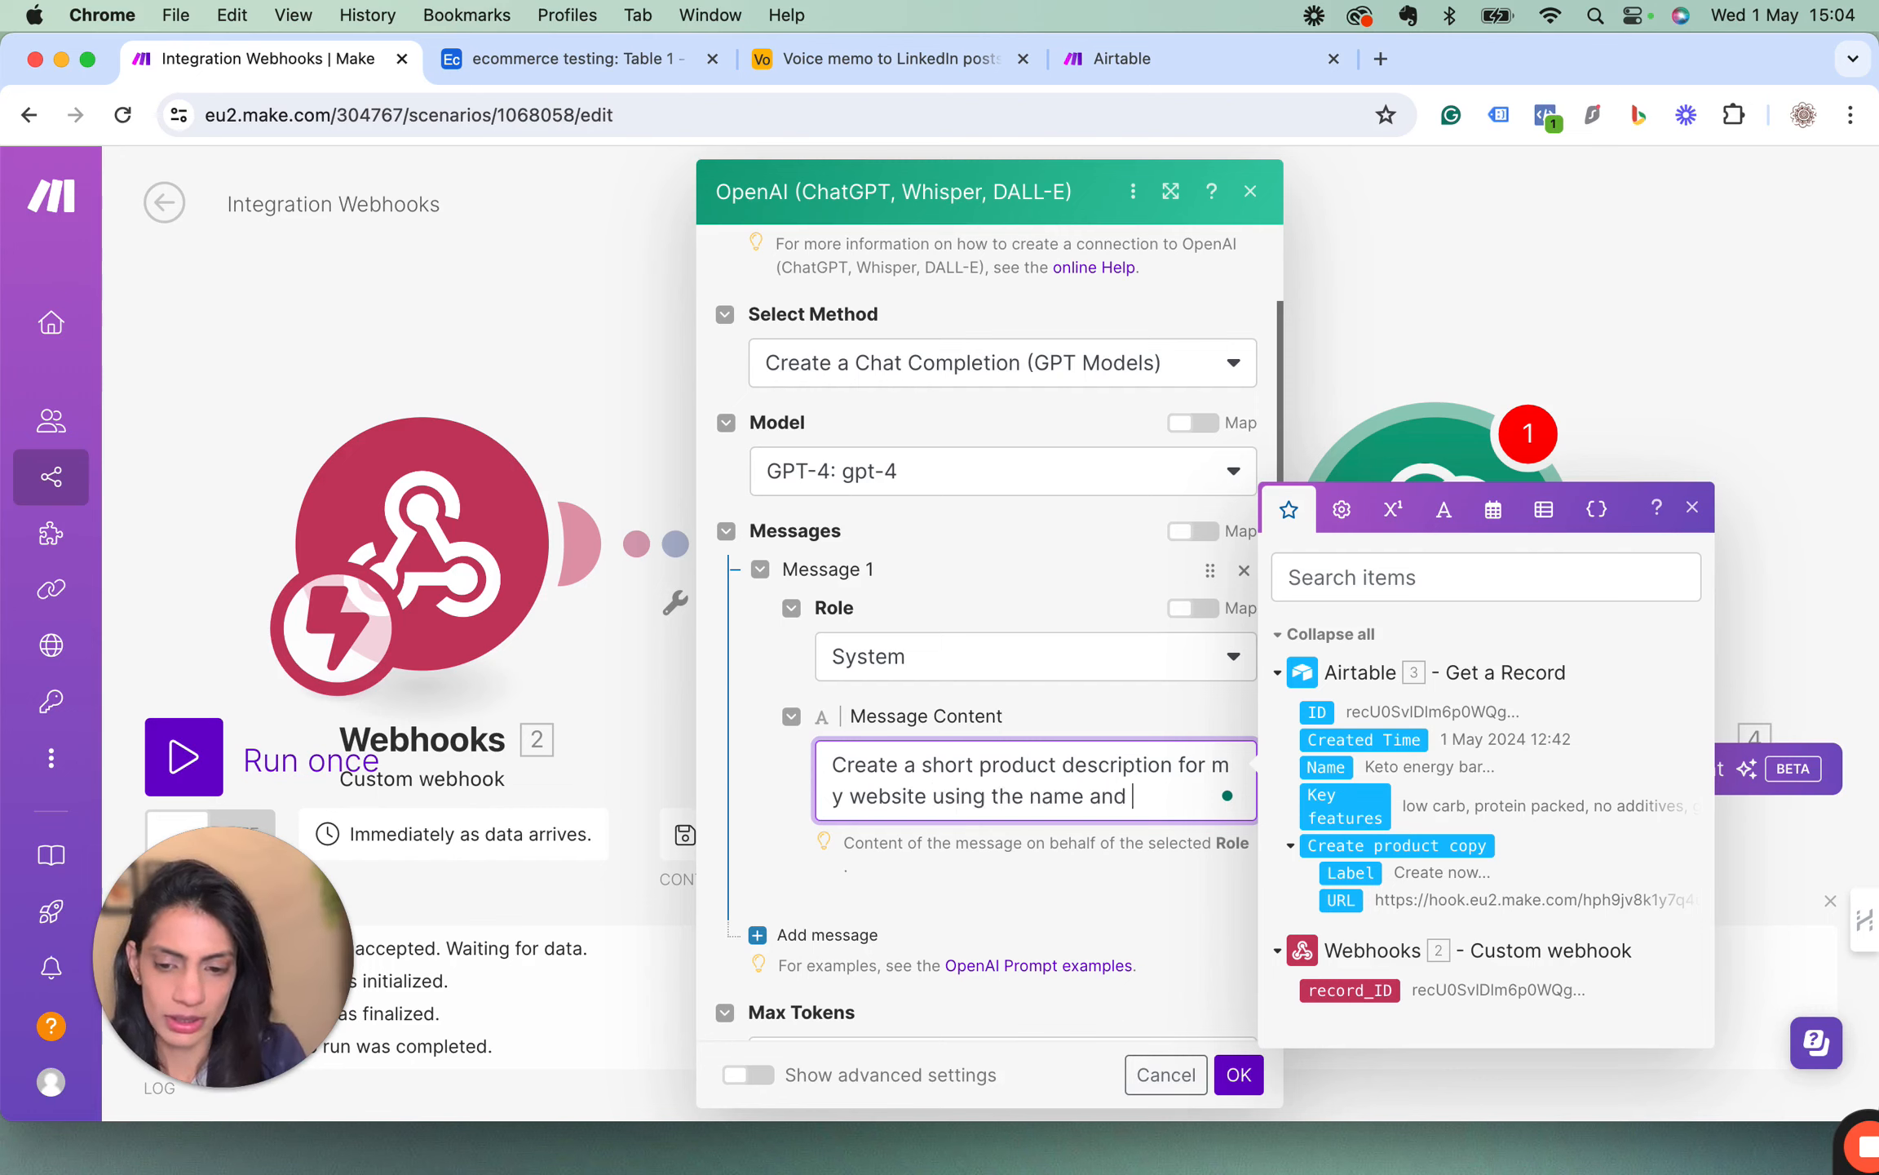
{"action": "type", "text": "h"}
Complete the System message content with "using the name and key features I have provided.".
{"action": "key", "text": "BackSpace"}
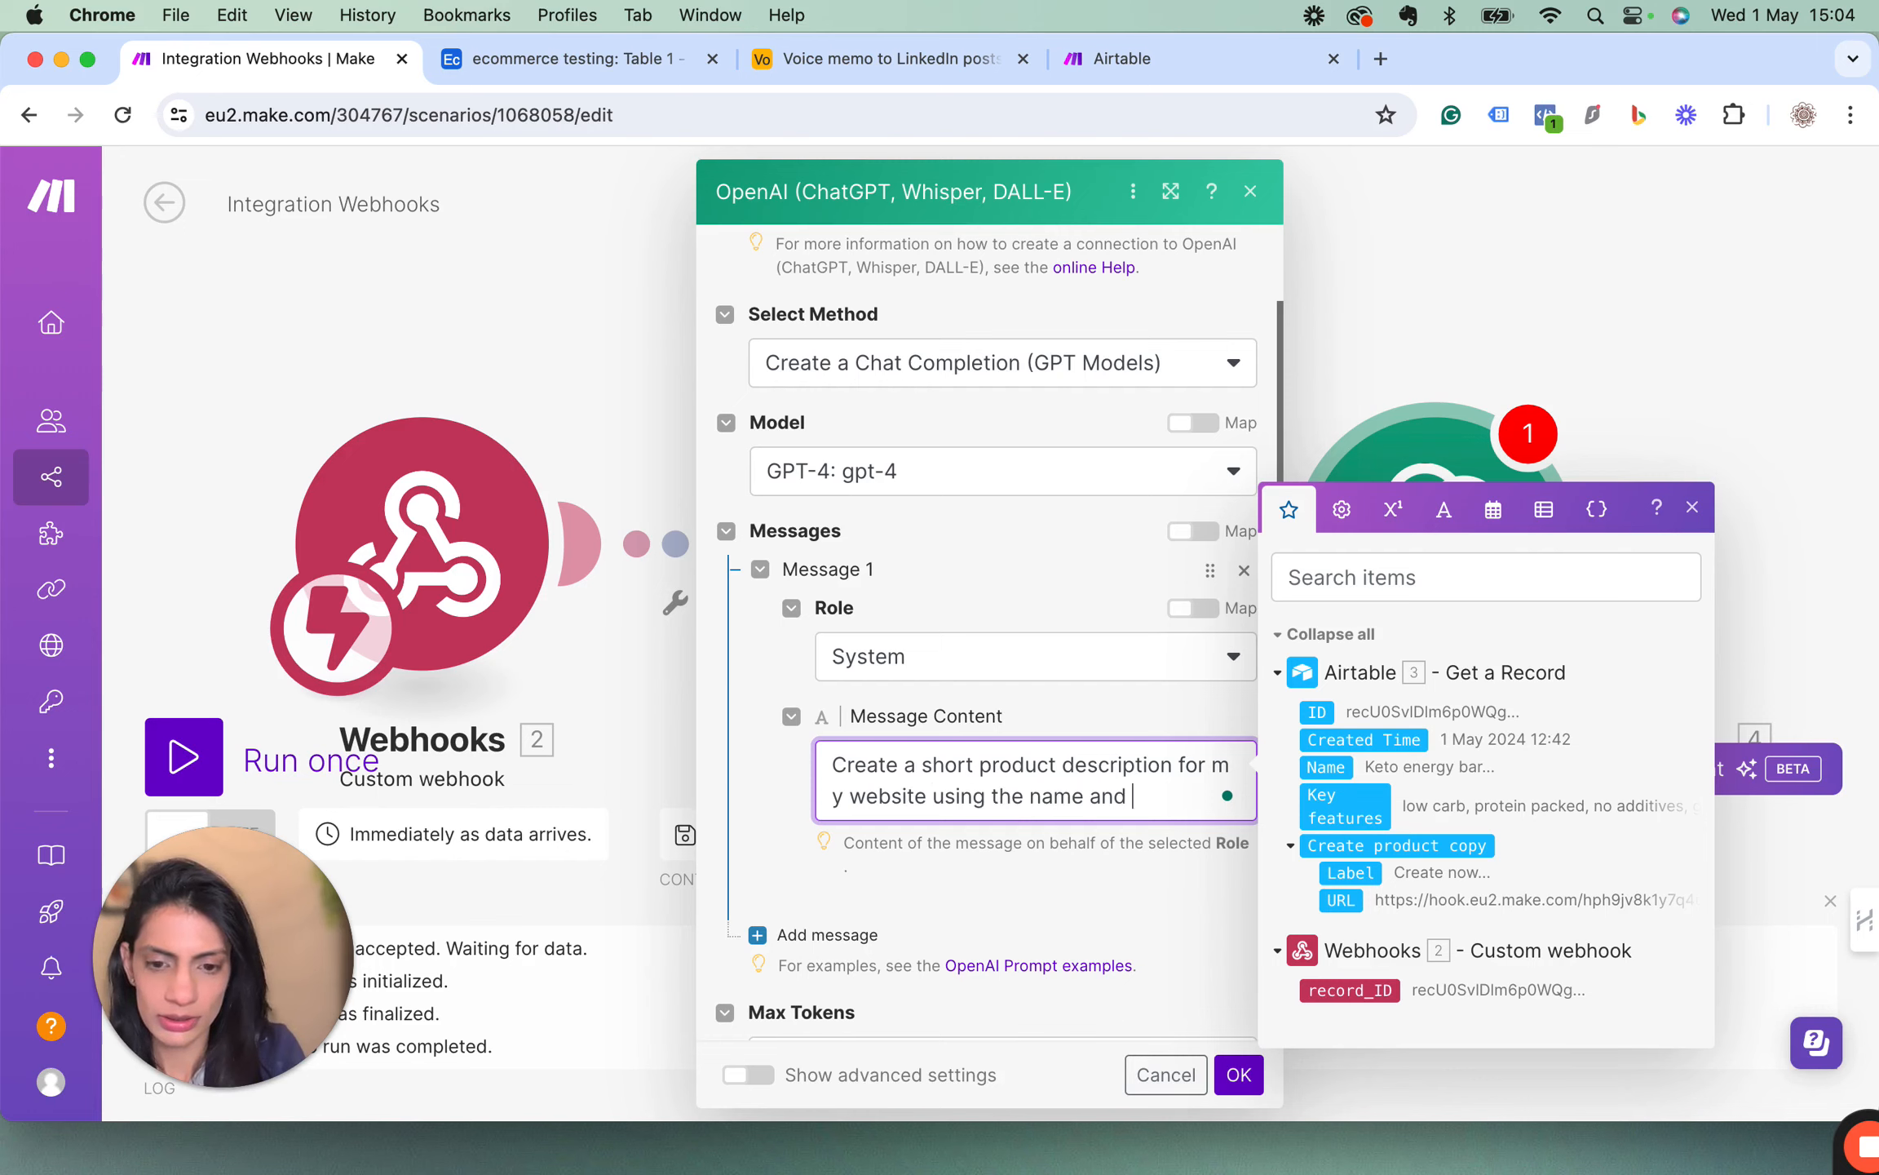
{"action": "type", "text": "keyfeatures"}
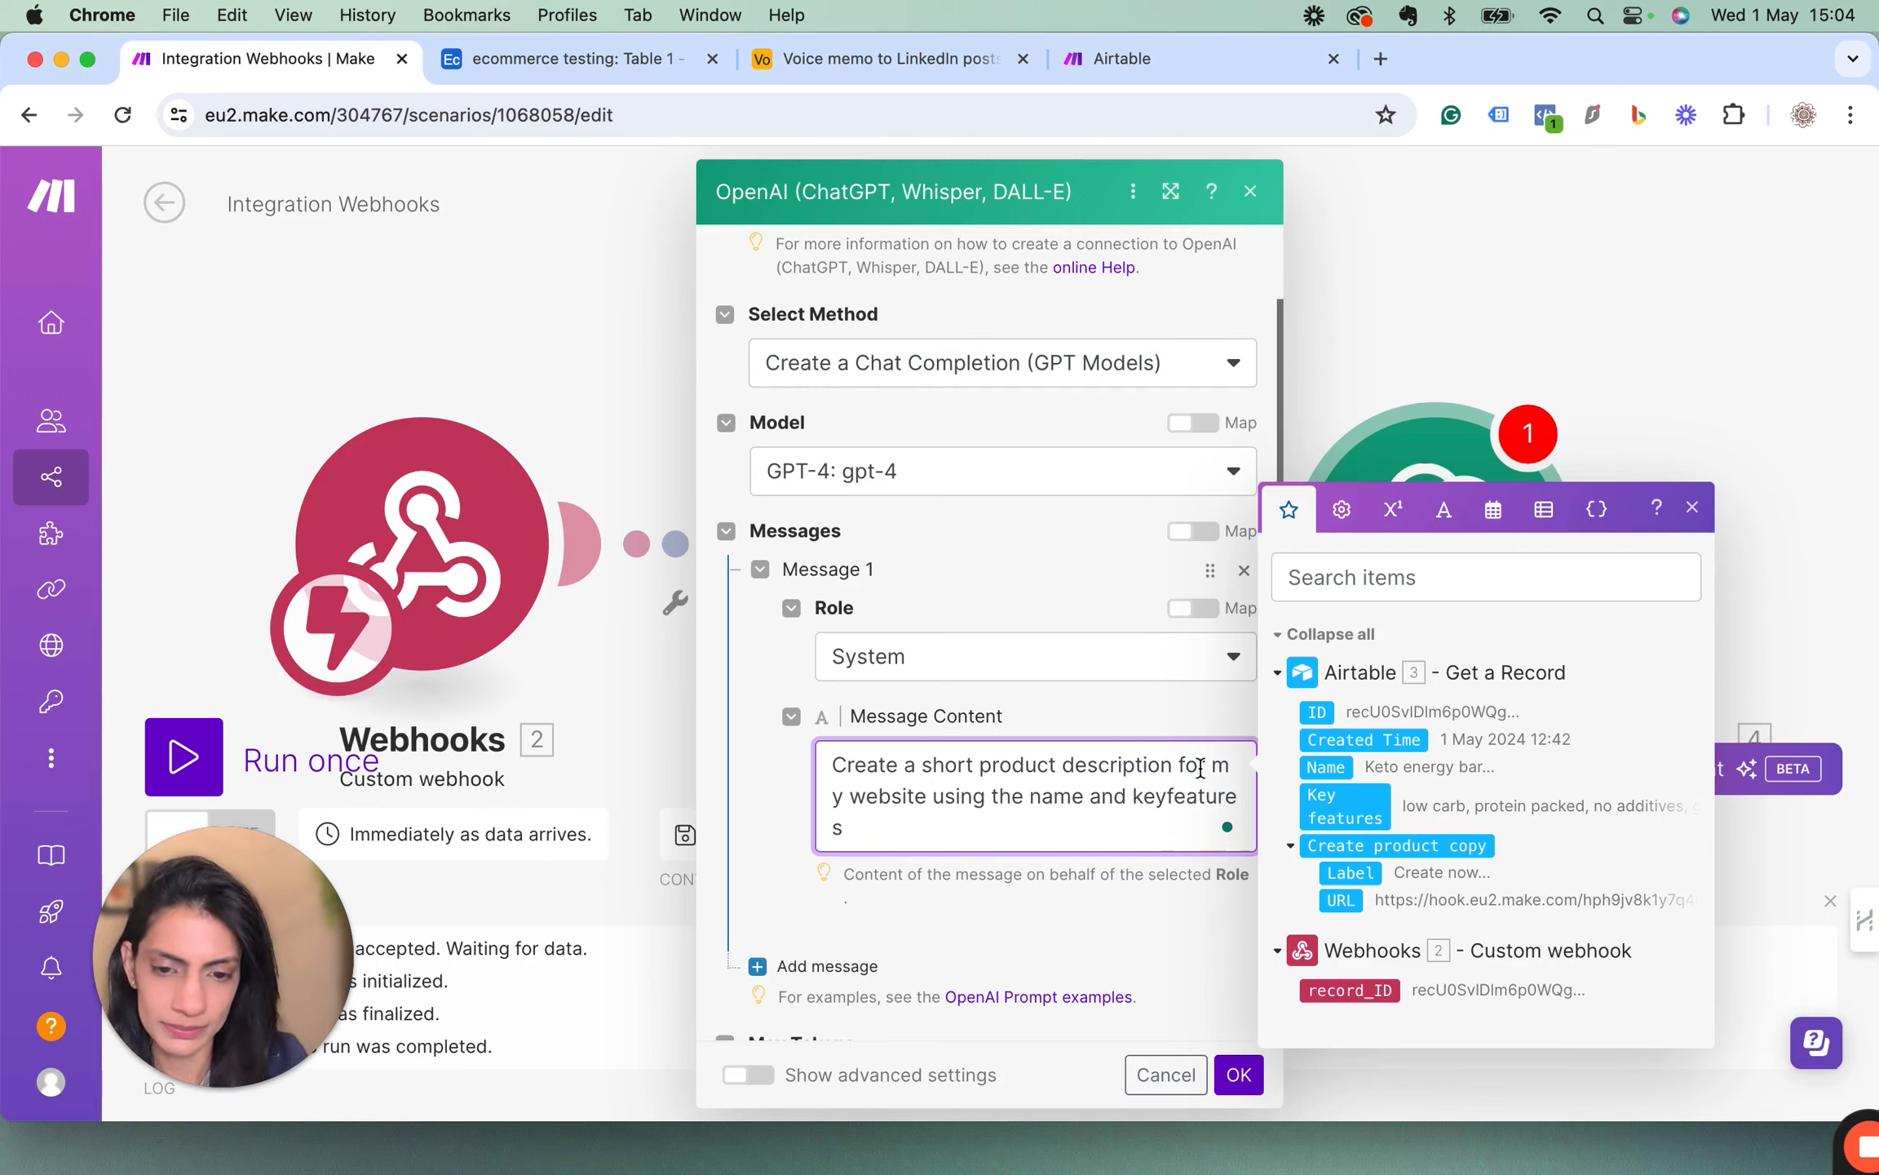
{"action": "left_click", "coordinate": [1167, 796]}
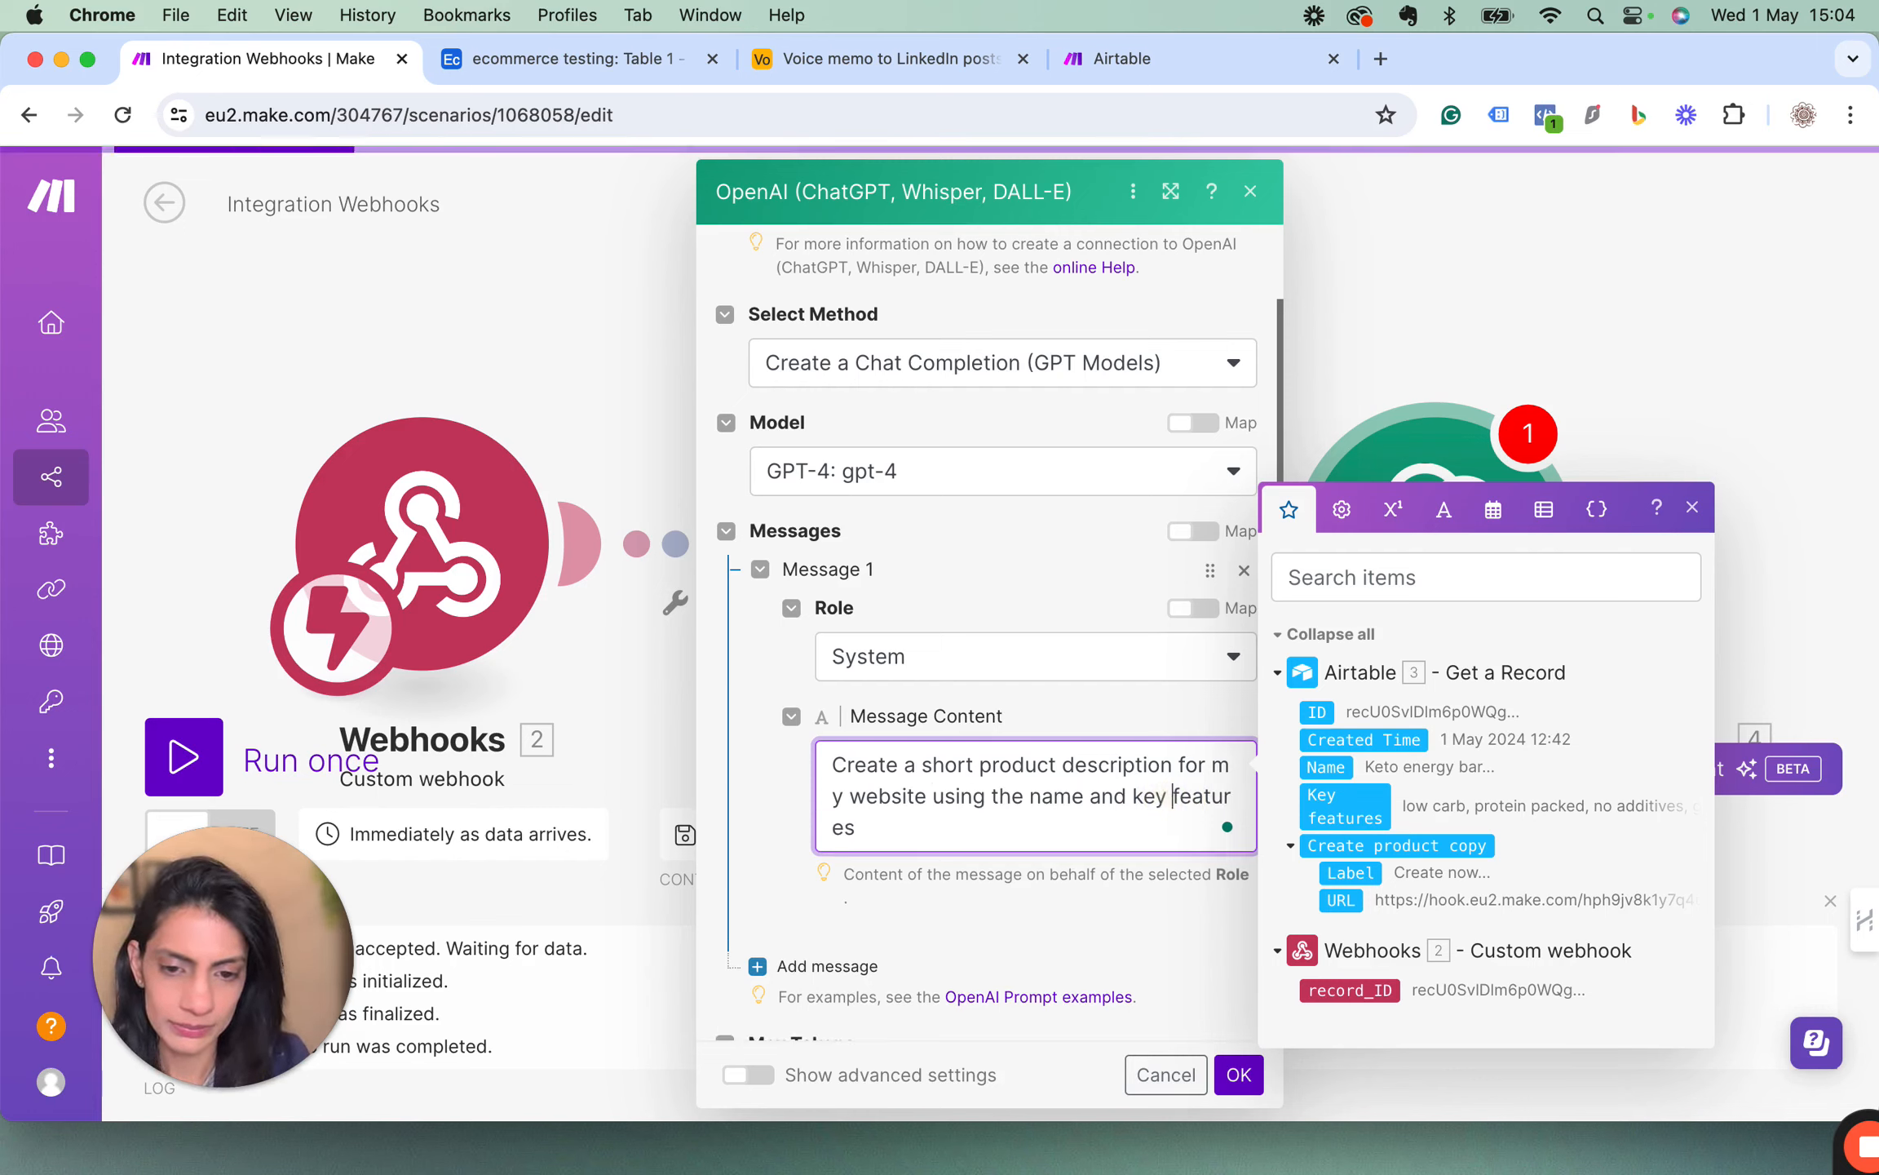
{"action": "left_click", "coordinate": [941, 830]}
{"action": "type", "text": "I have given"}
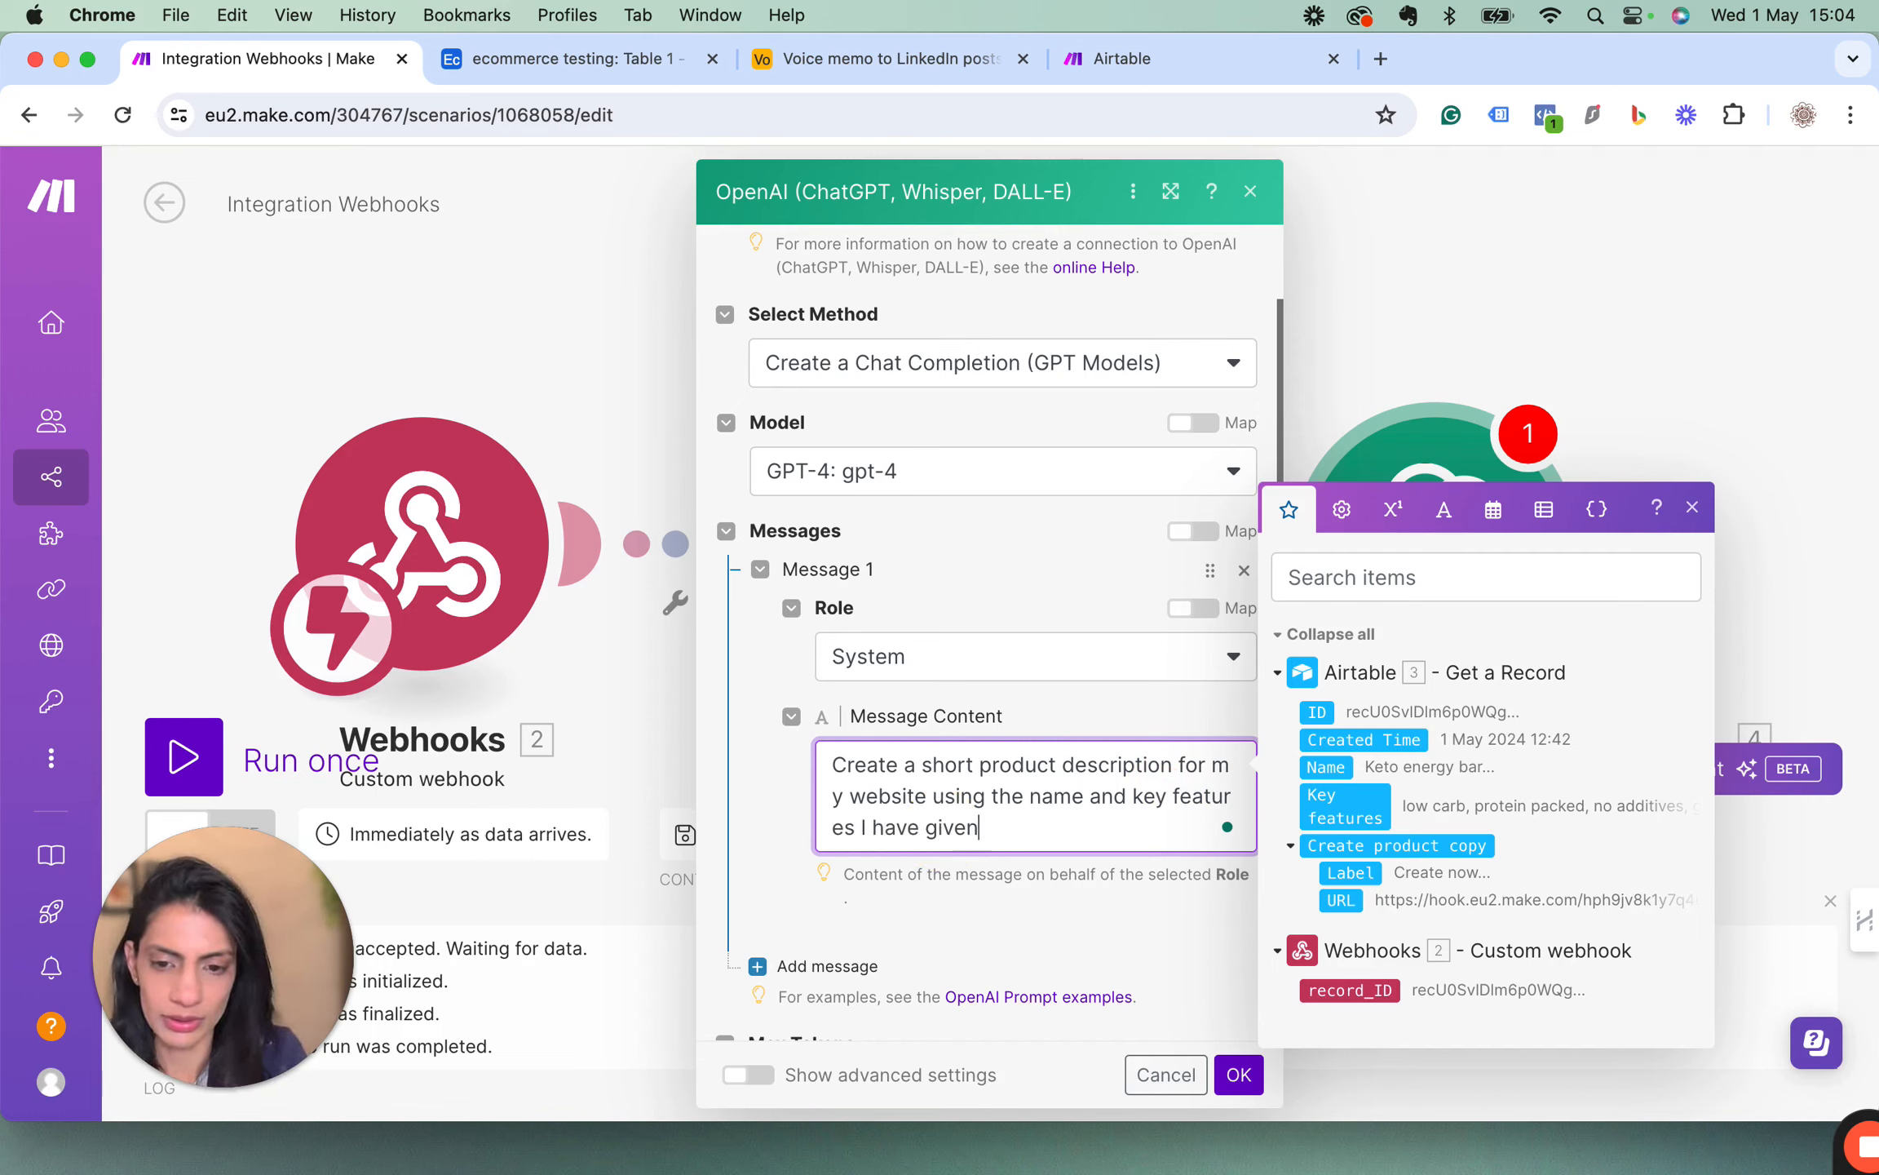
{"action": "key", "text": "BackSpace"}
{"action": "key", "text": "BackSpace"}
{"action": "key", "text": "BackSpace"}
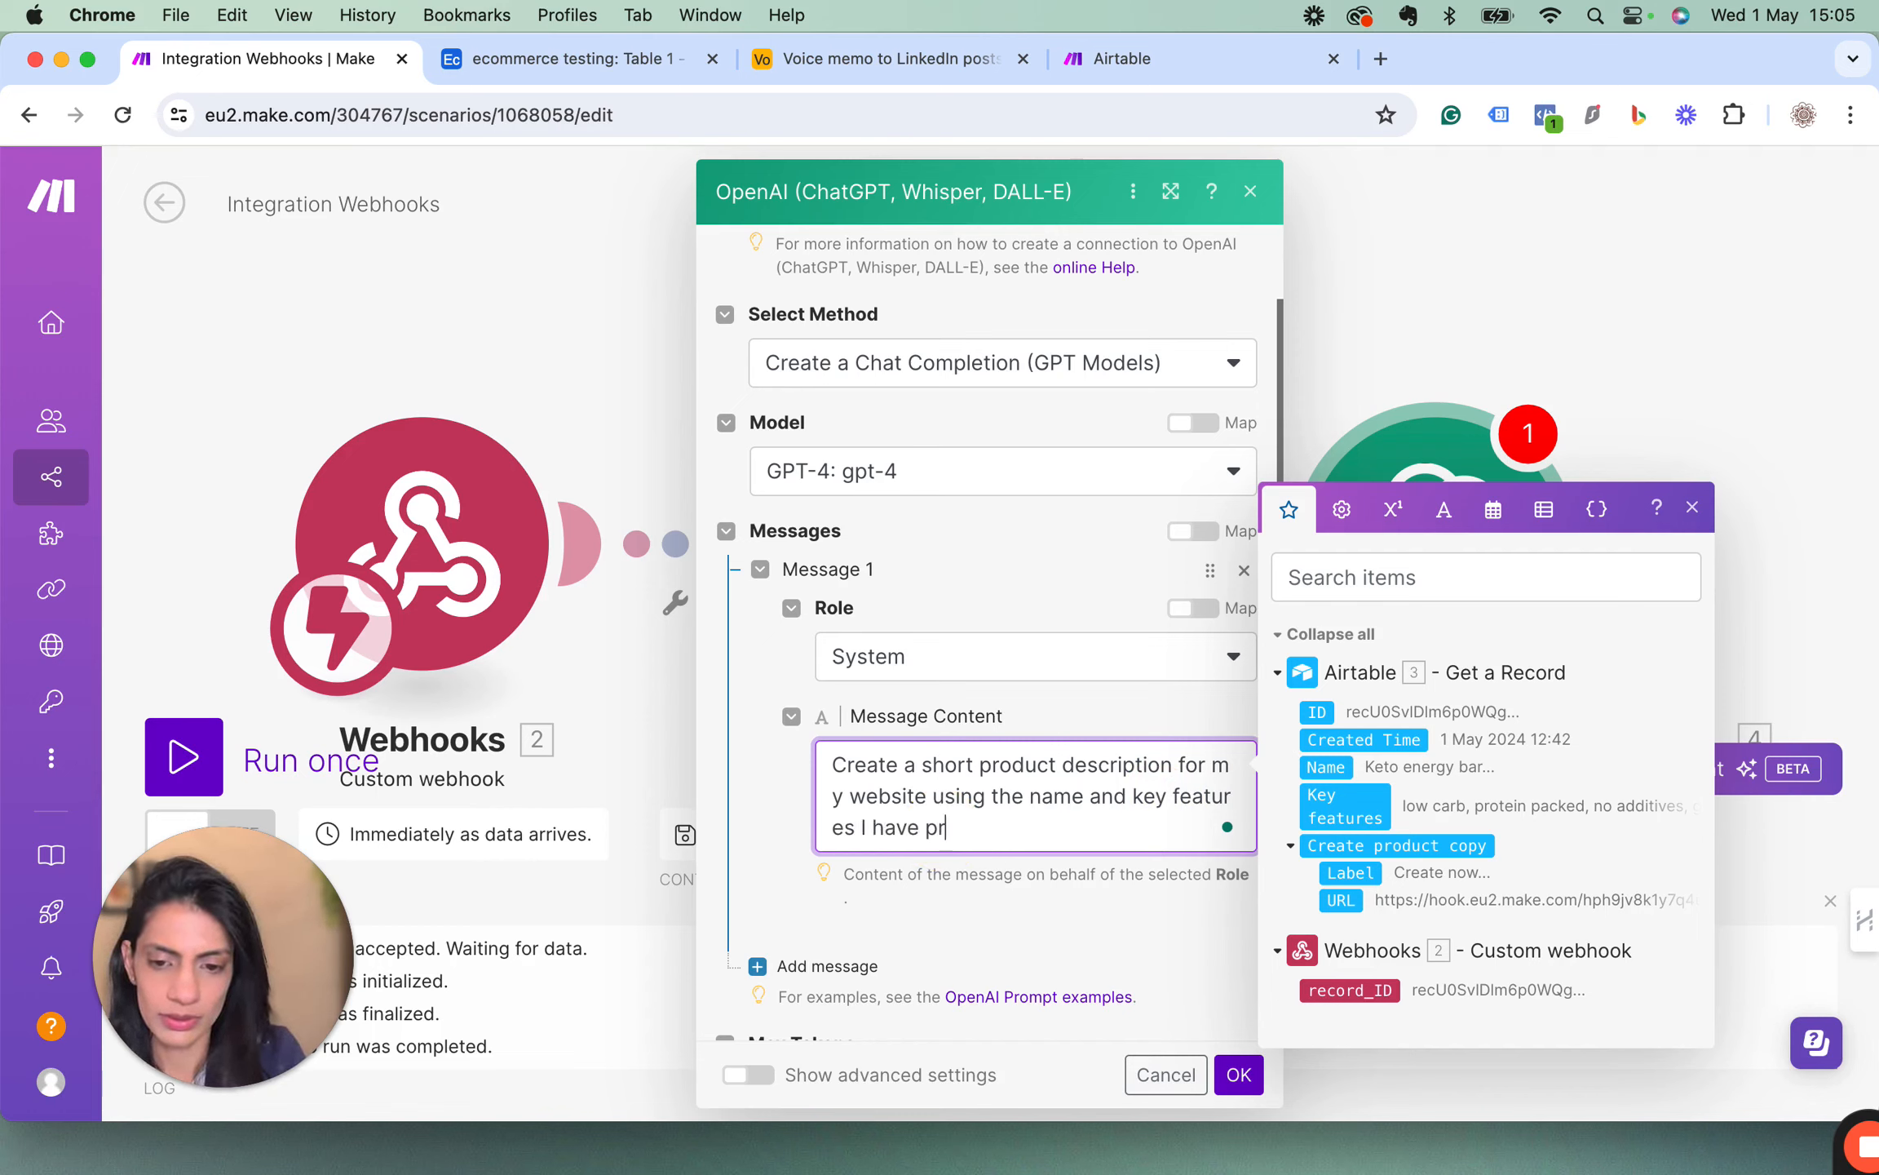
{"action": "type", "text": "provided."}
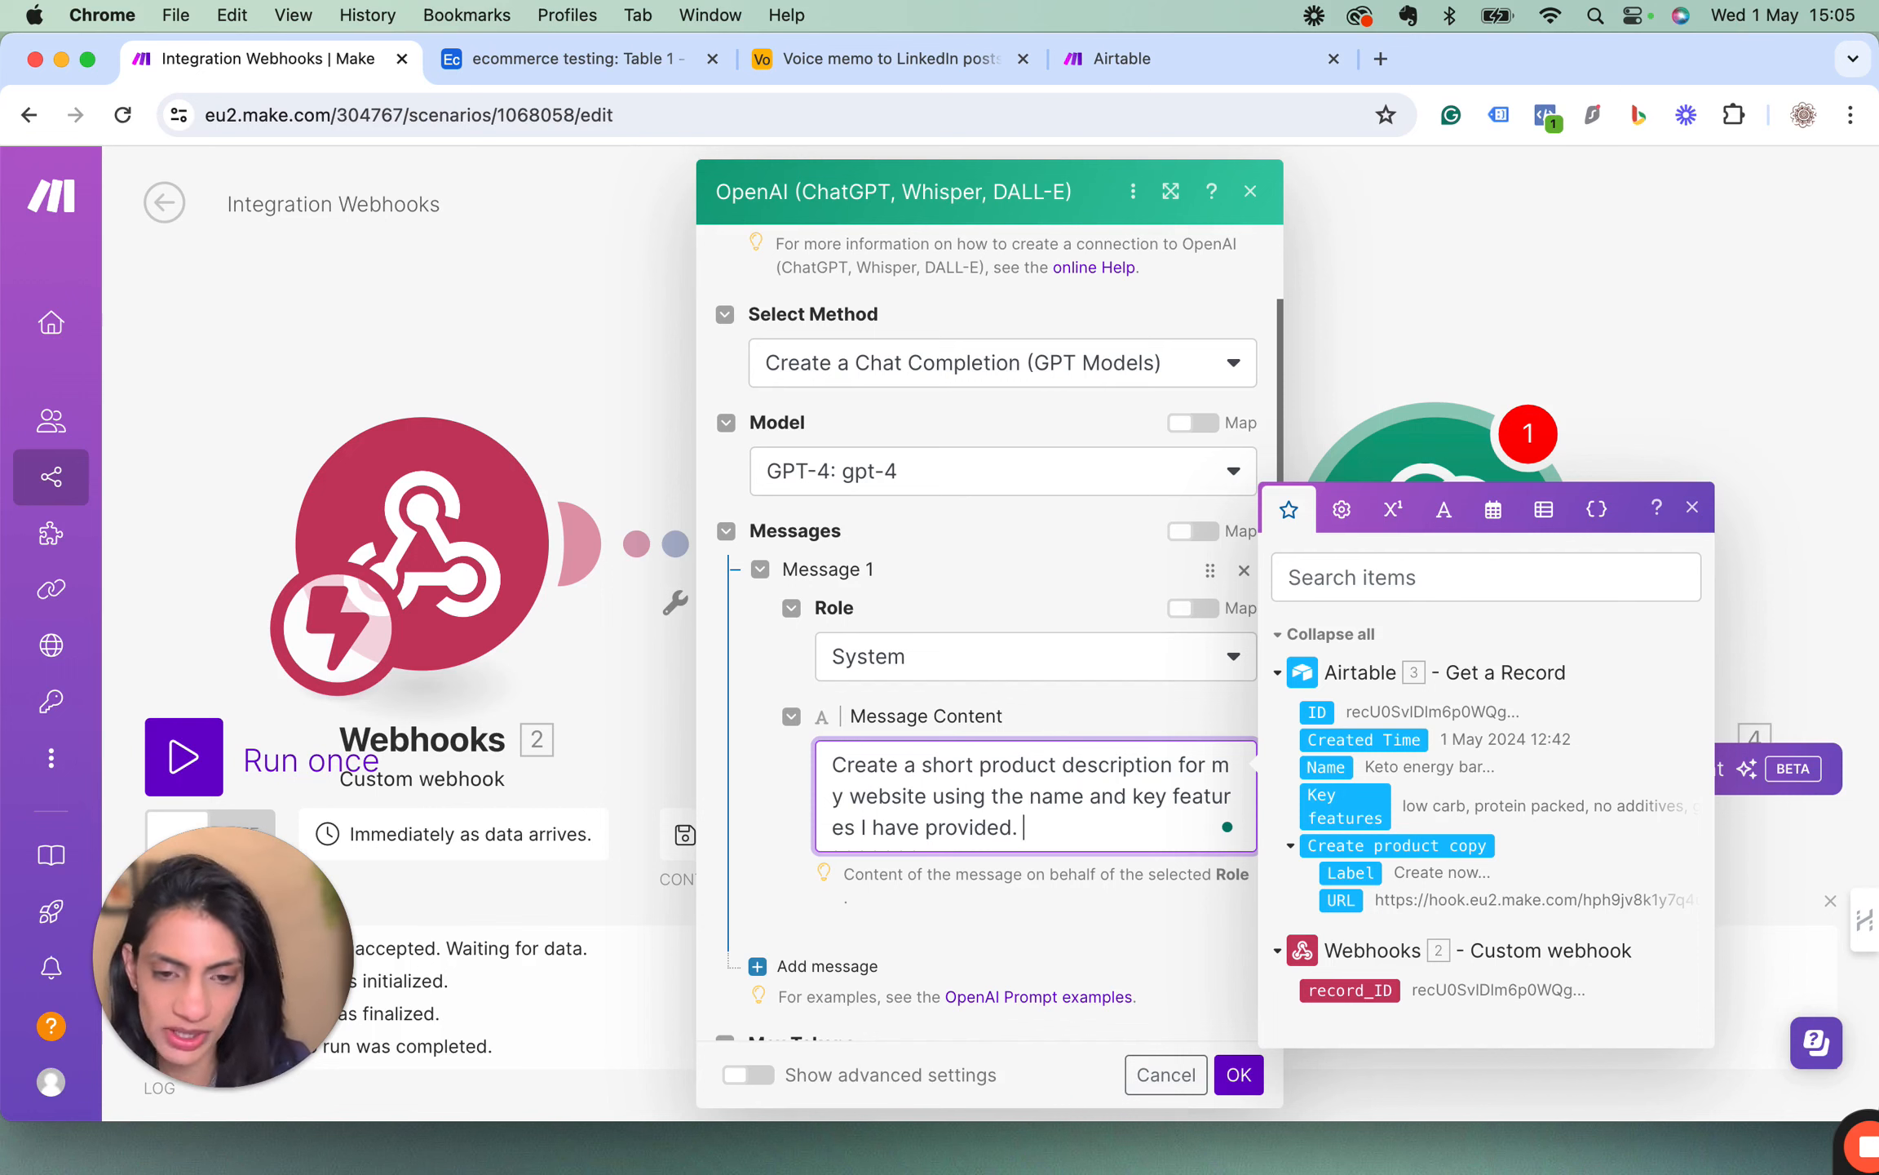
Add a second message to the OpenAI module and set its role to User.
{"action": "scroll", "coordinate": [1025, 756], "scroll_direction": "down", "scroll_amount": 3}
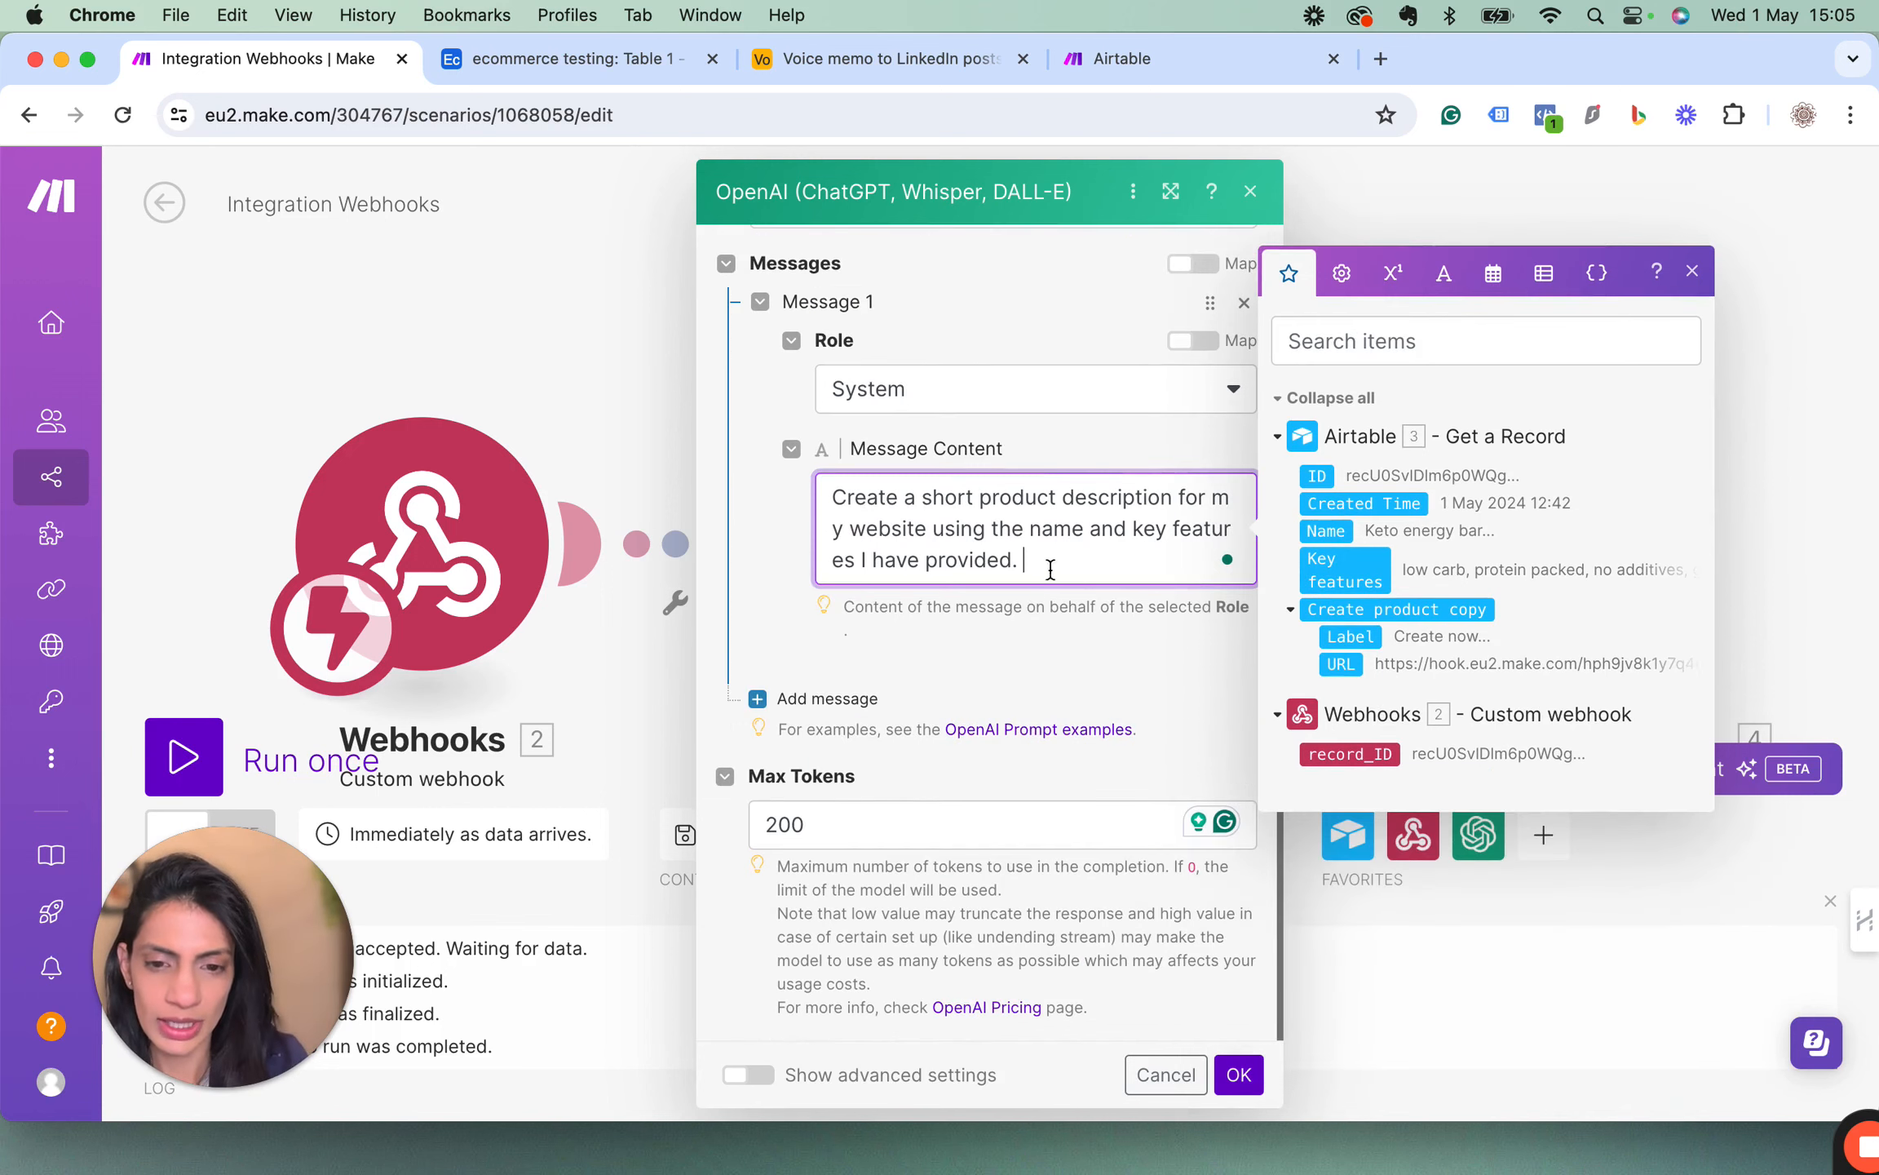
{"action": "left_click", "coordinate": [759, 703]}
{"action": "left_click", "coordinate": [981, 801]}
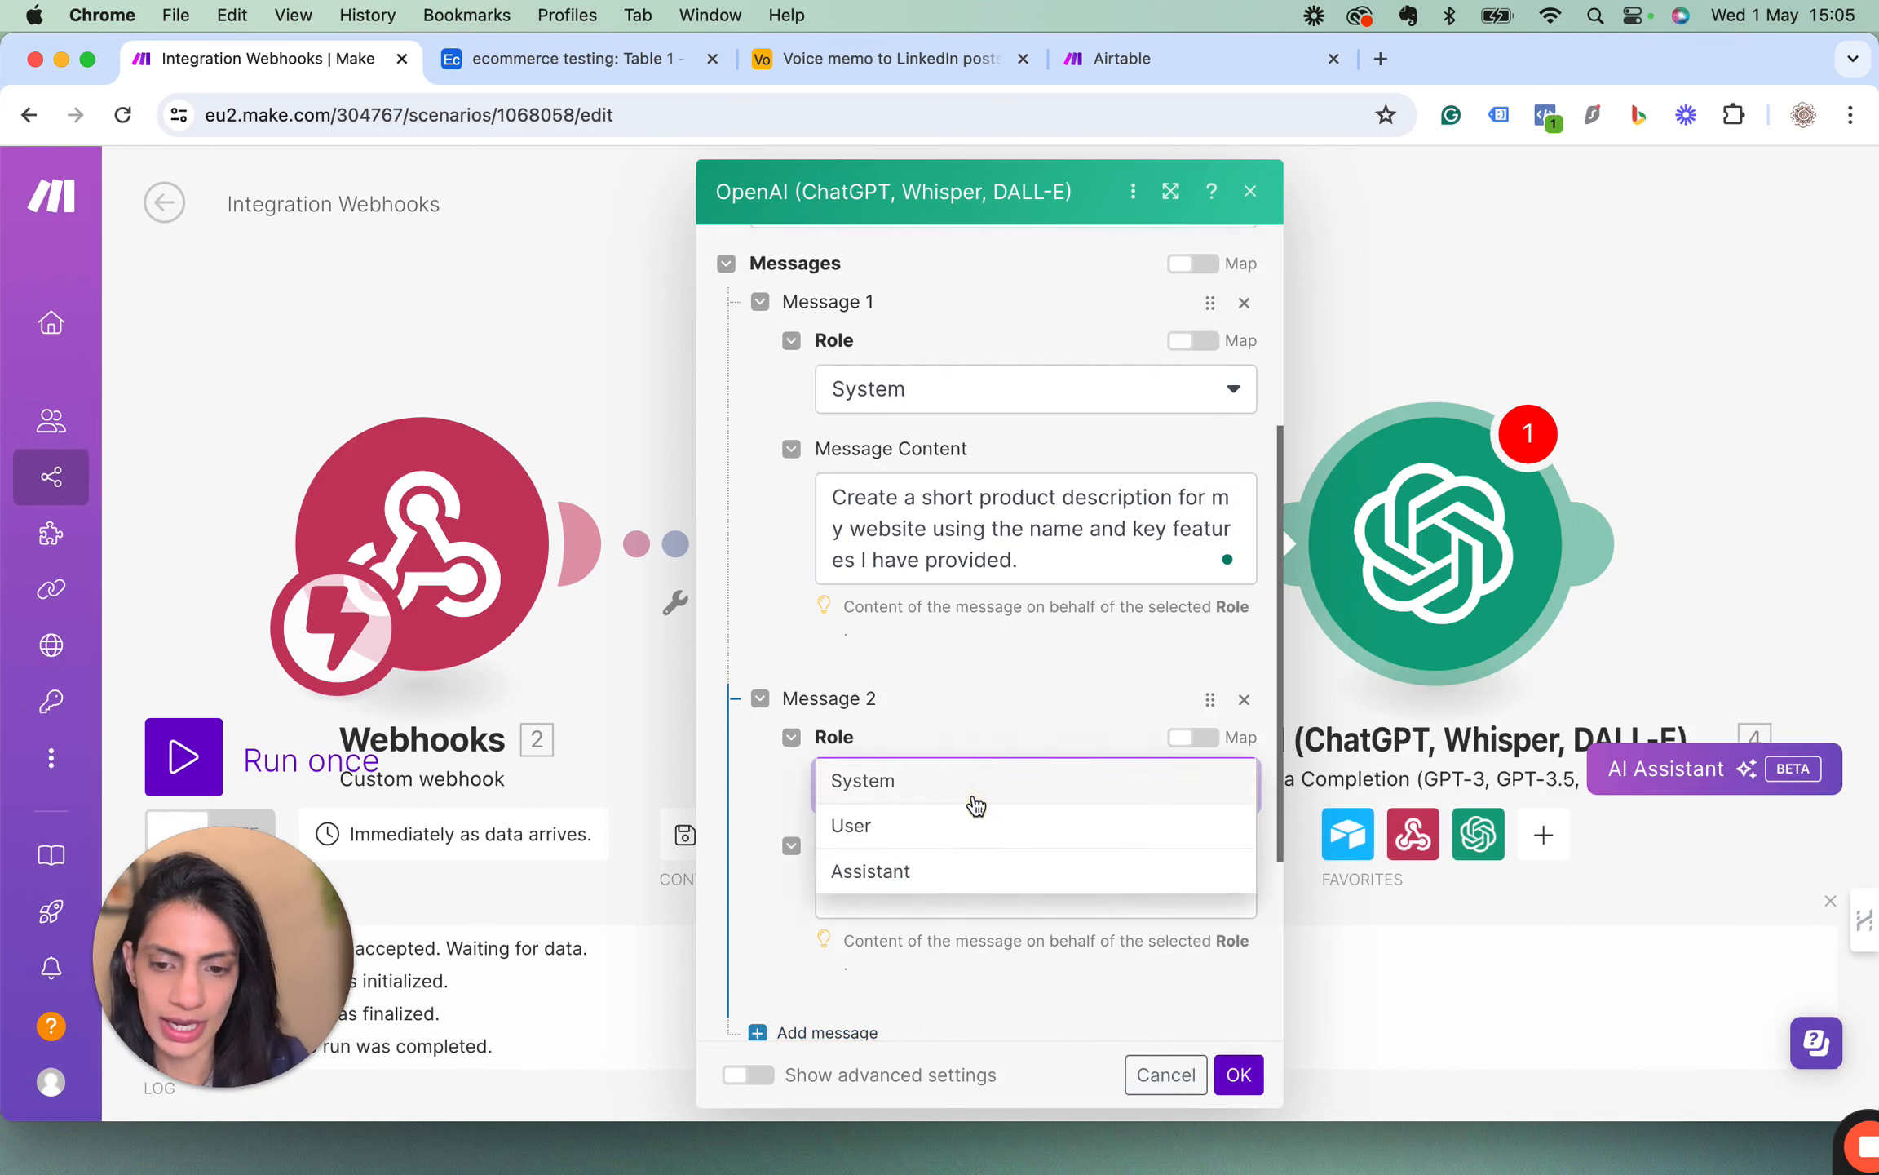
{"action": "left_click", "coordinate": [919, 840]}
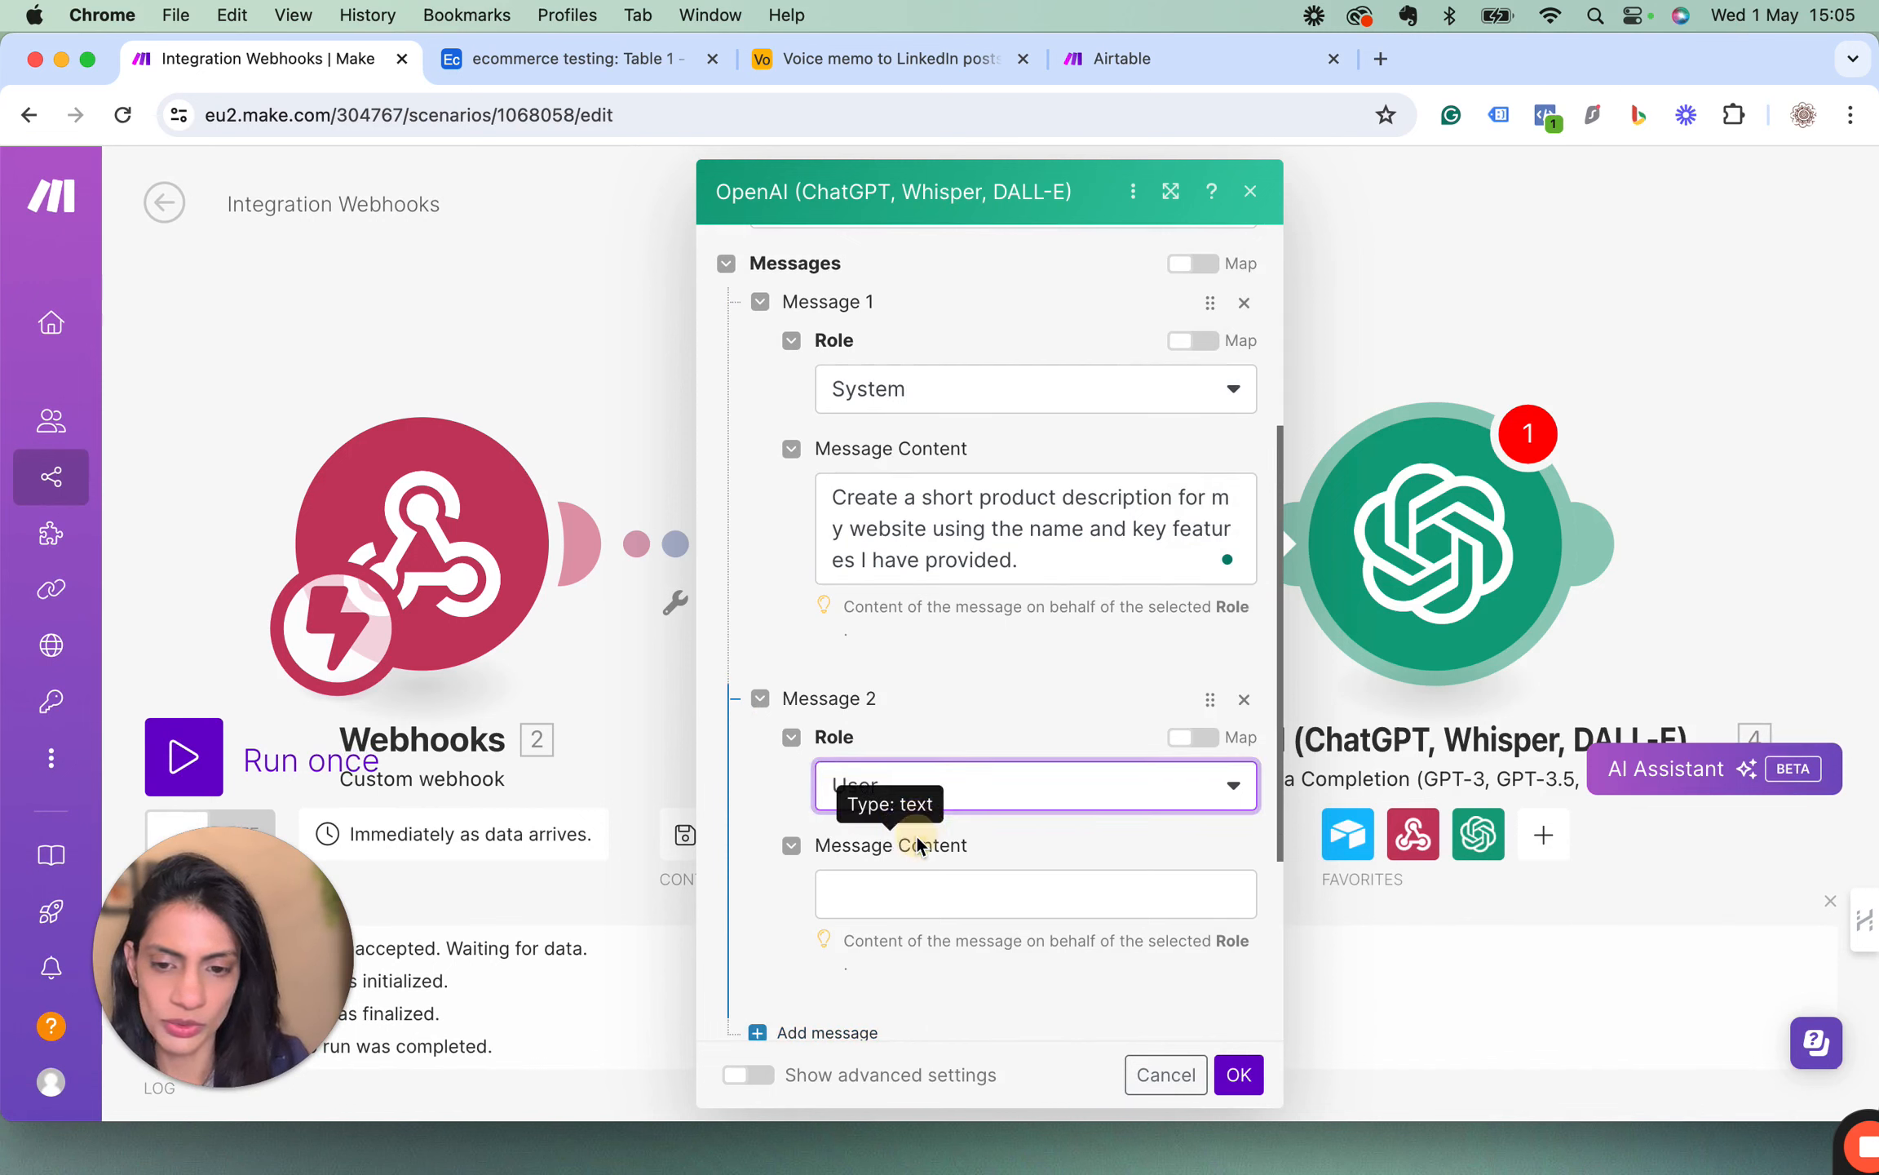
Map Airtable's Name and Key features fields into the User message content and save the OpenAI module.
{"action": "left_click", "coordinate": [884, 897]}
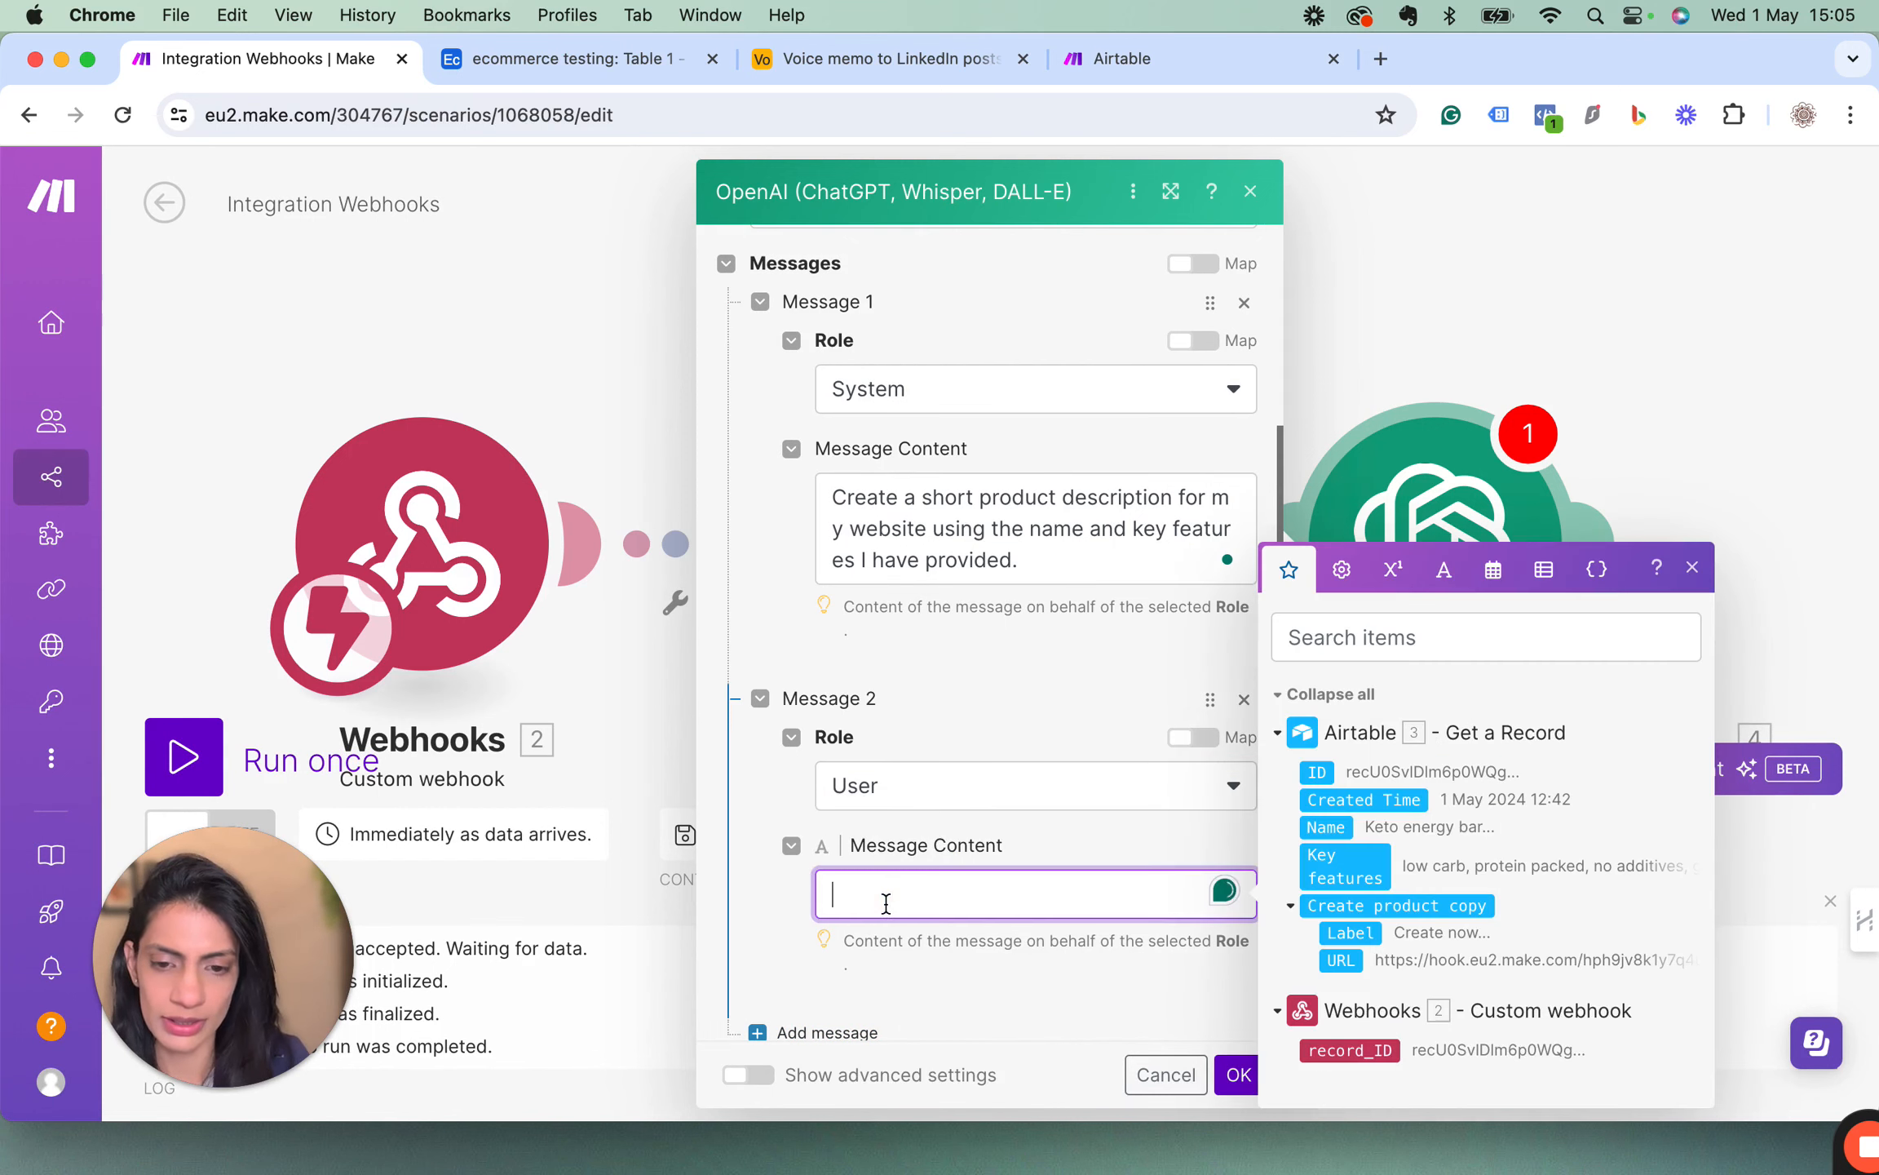
{"action": "left_click", "coordinate": [1334, 831]}
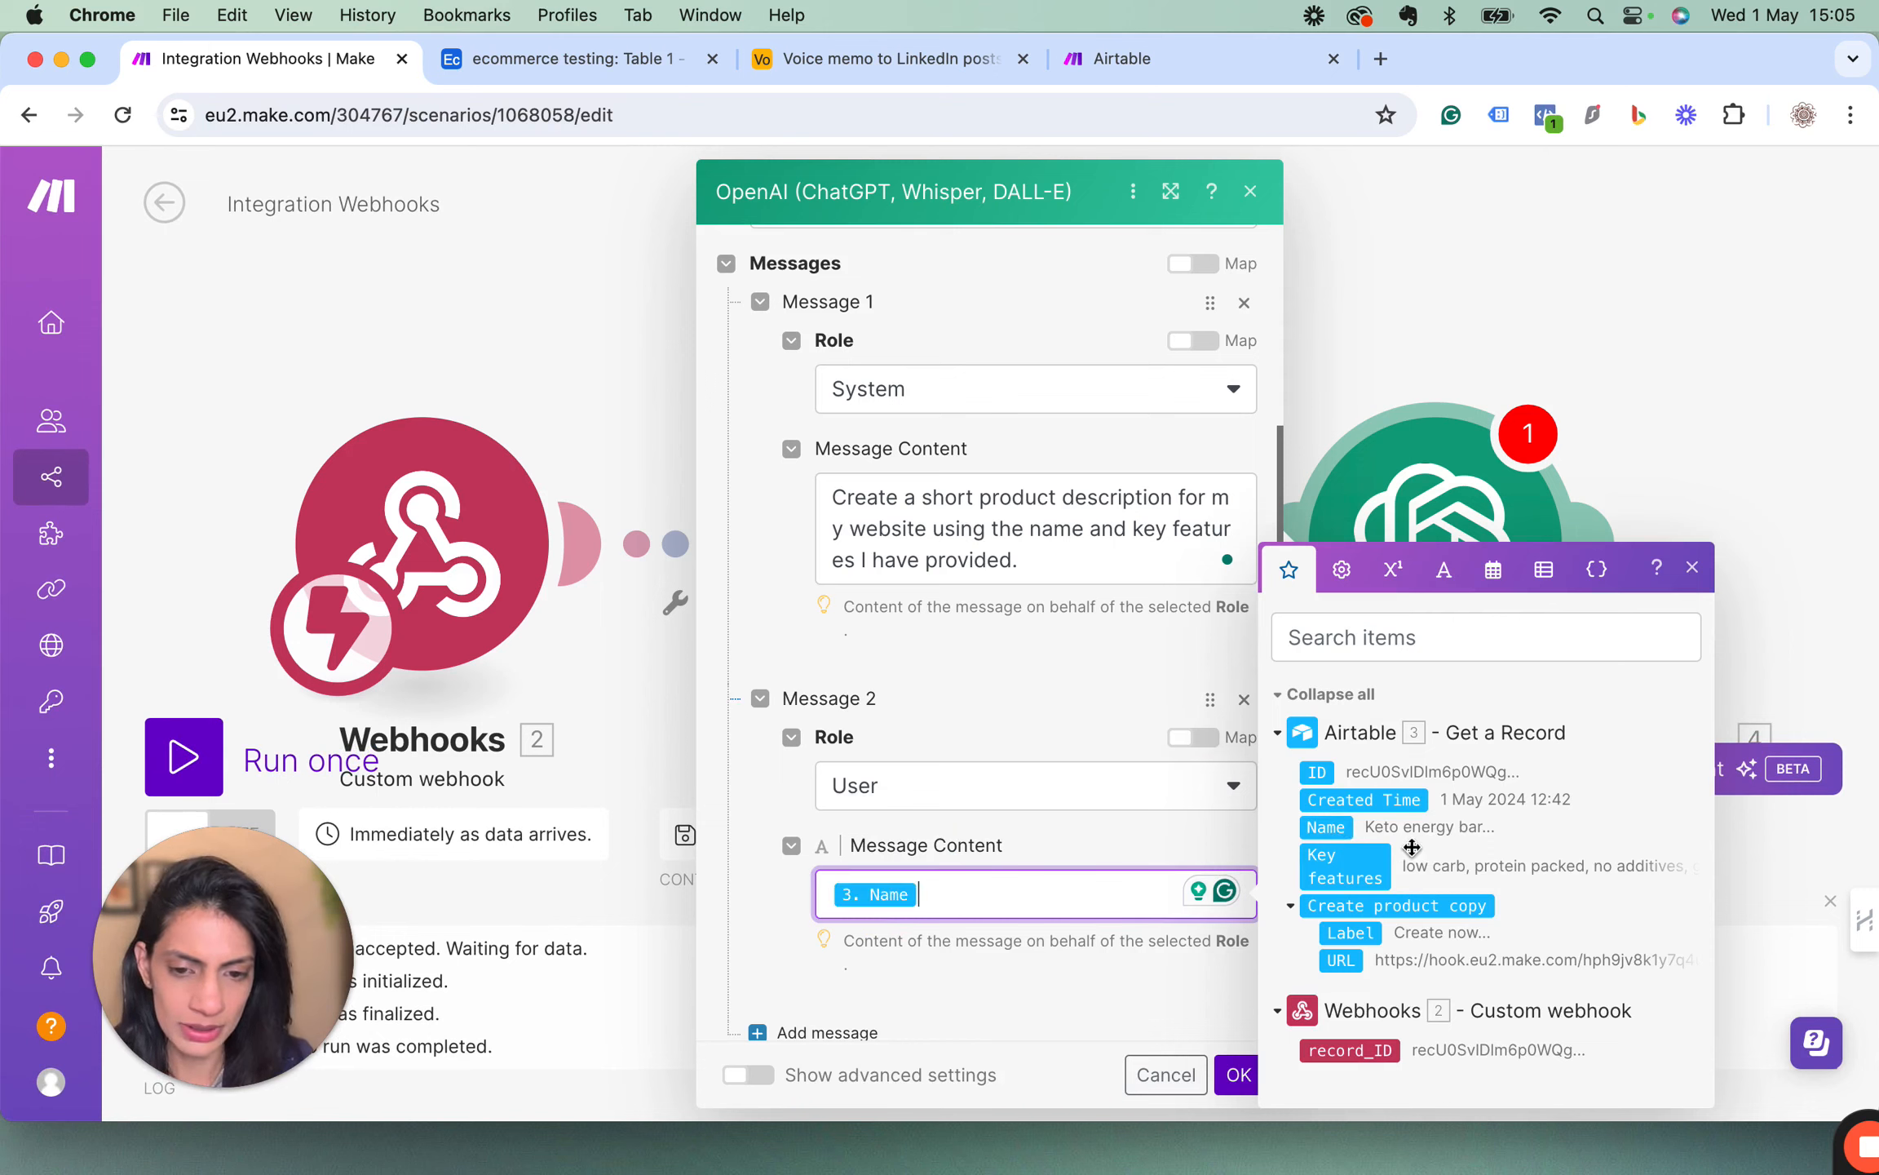
{"action": "left_click", "coordinate": [1351, 870]}
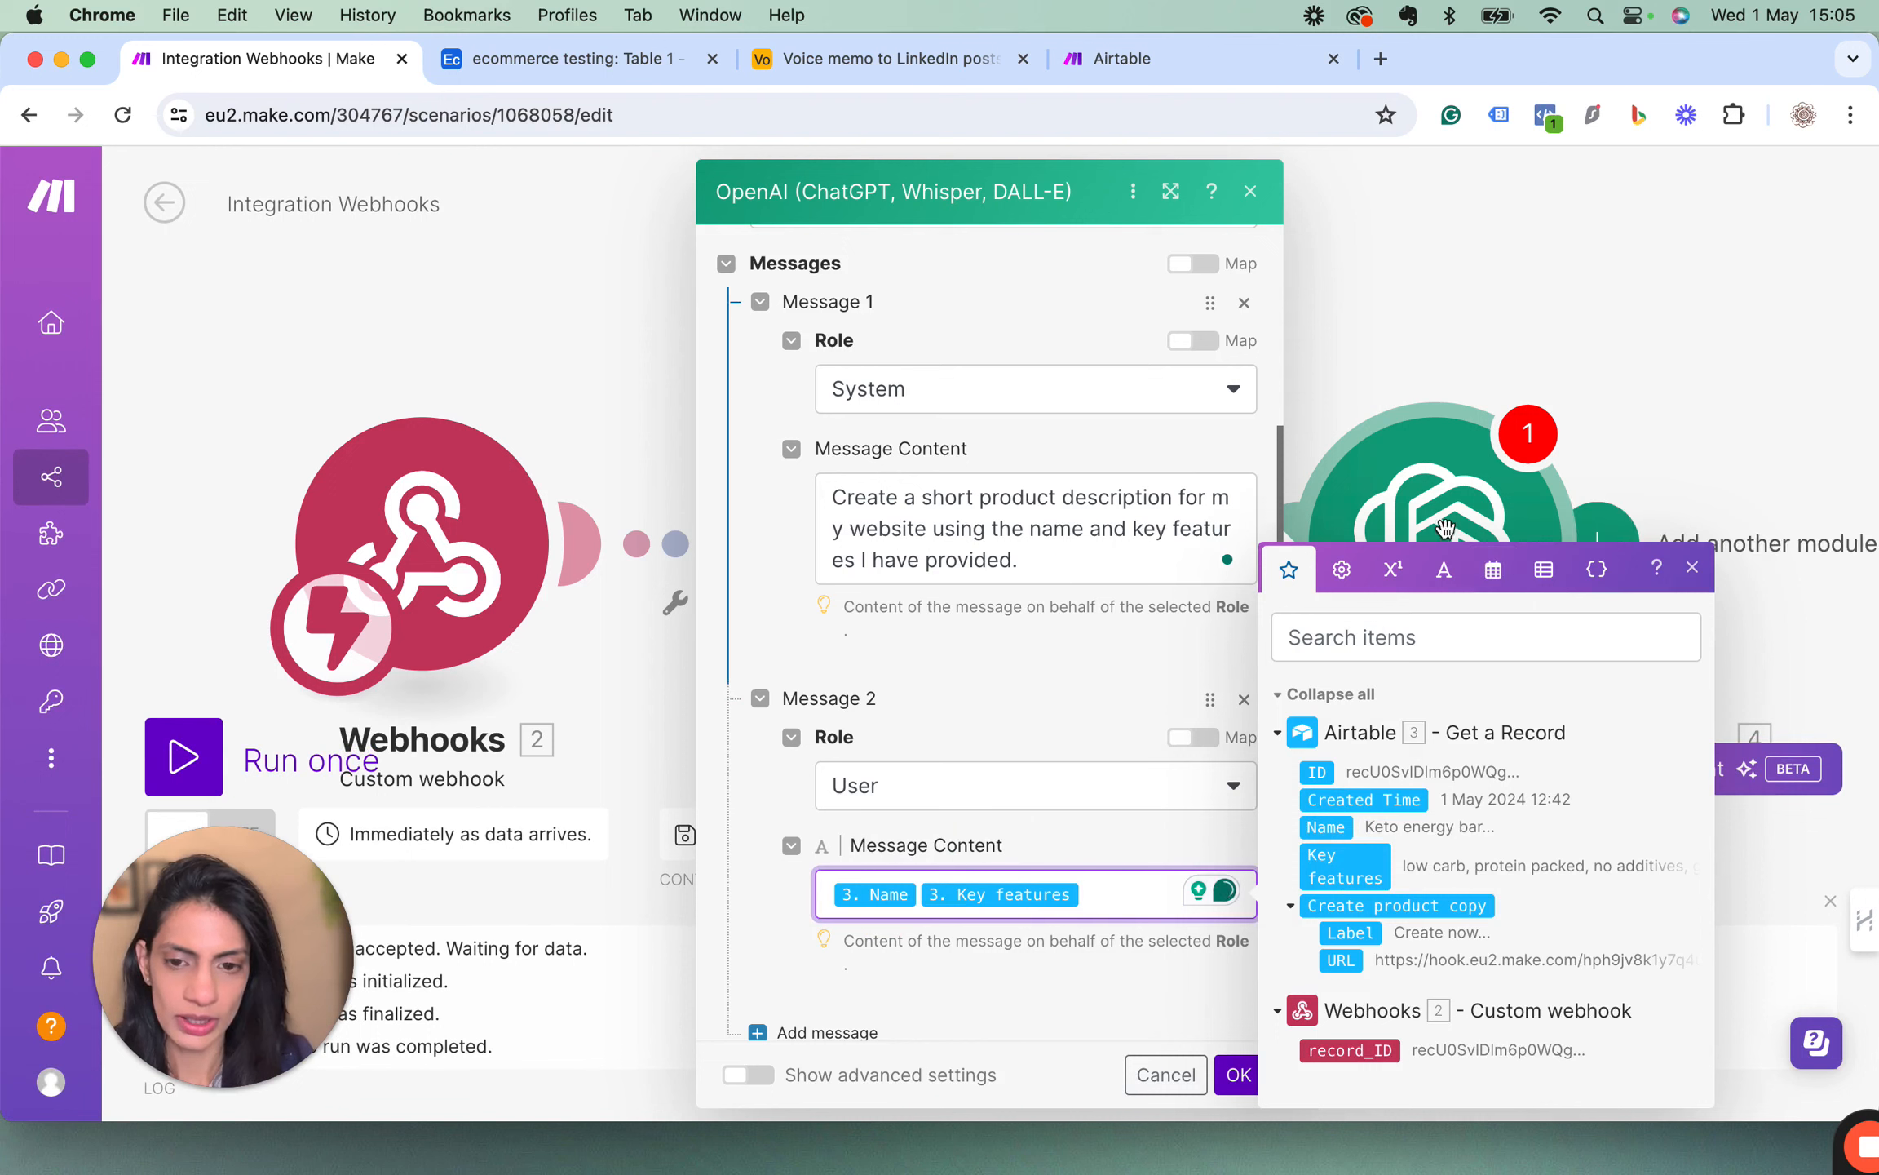
{"action": "left_click", "coordinate": [1703, 574]}
{"action": "scroll", "coordinate": [1073, 926], "scroll_direction": "down", "scroll_amount": 3}
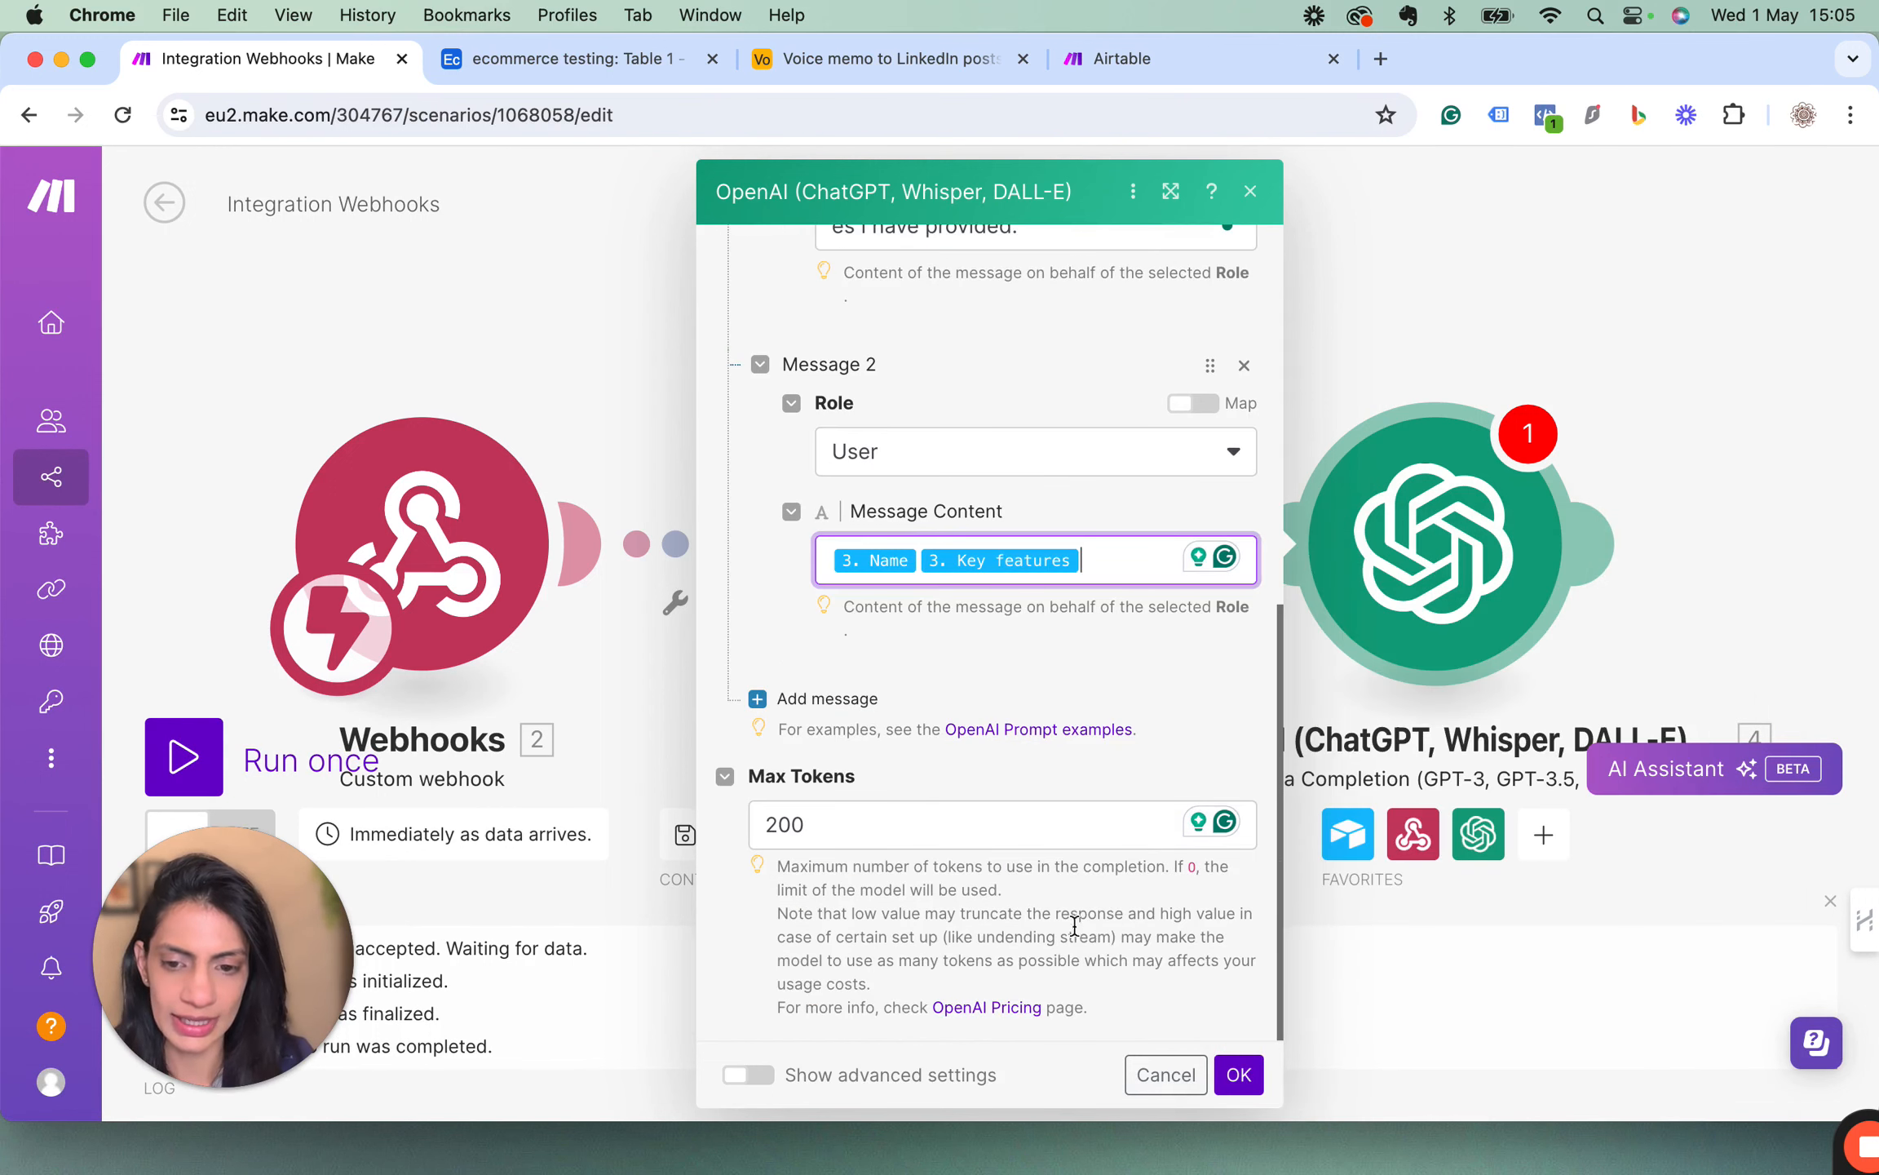
{"action": "left_click", "coordinate": [1238, 1074]}
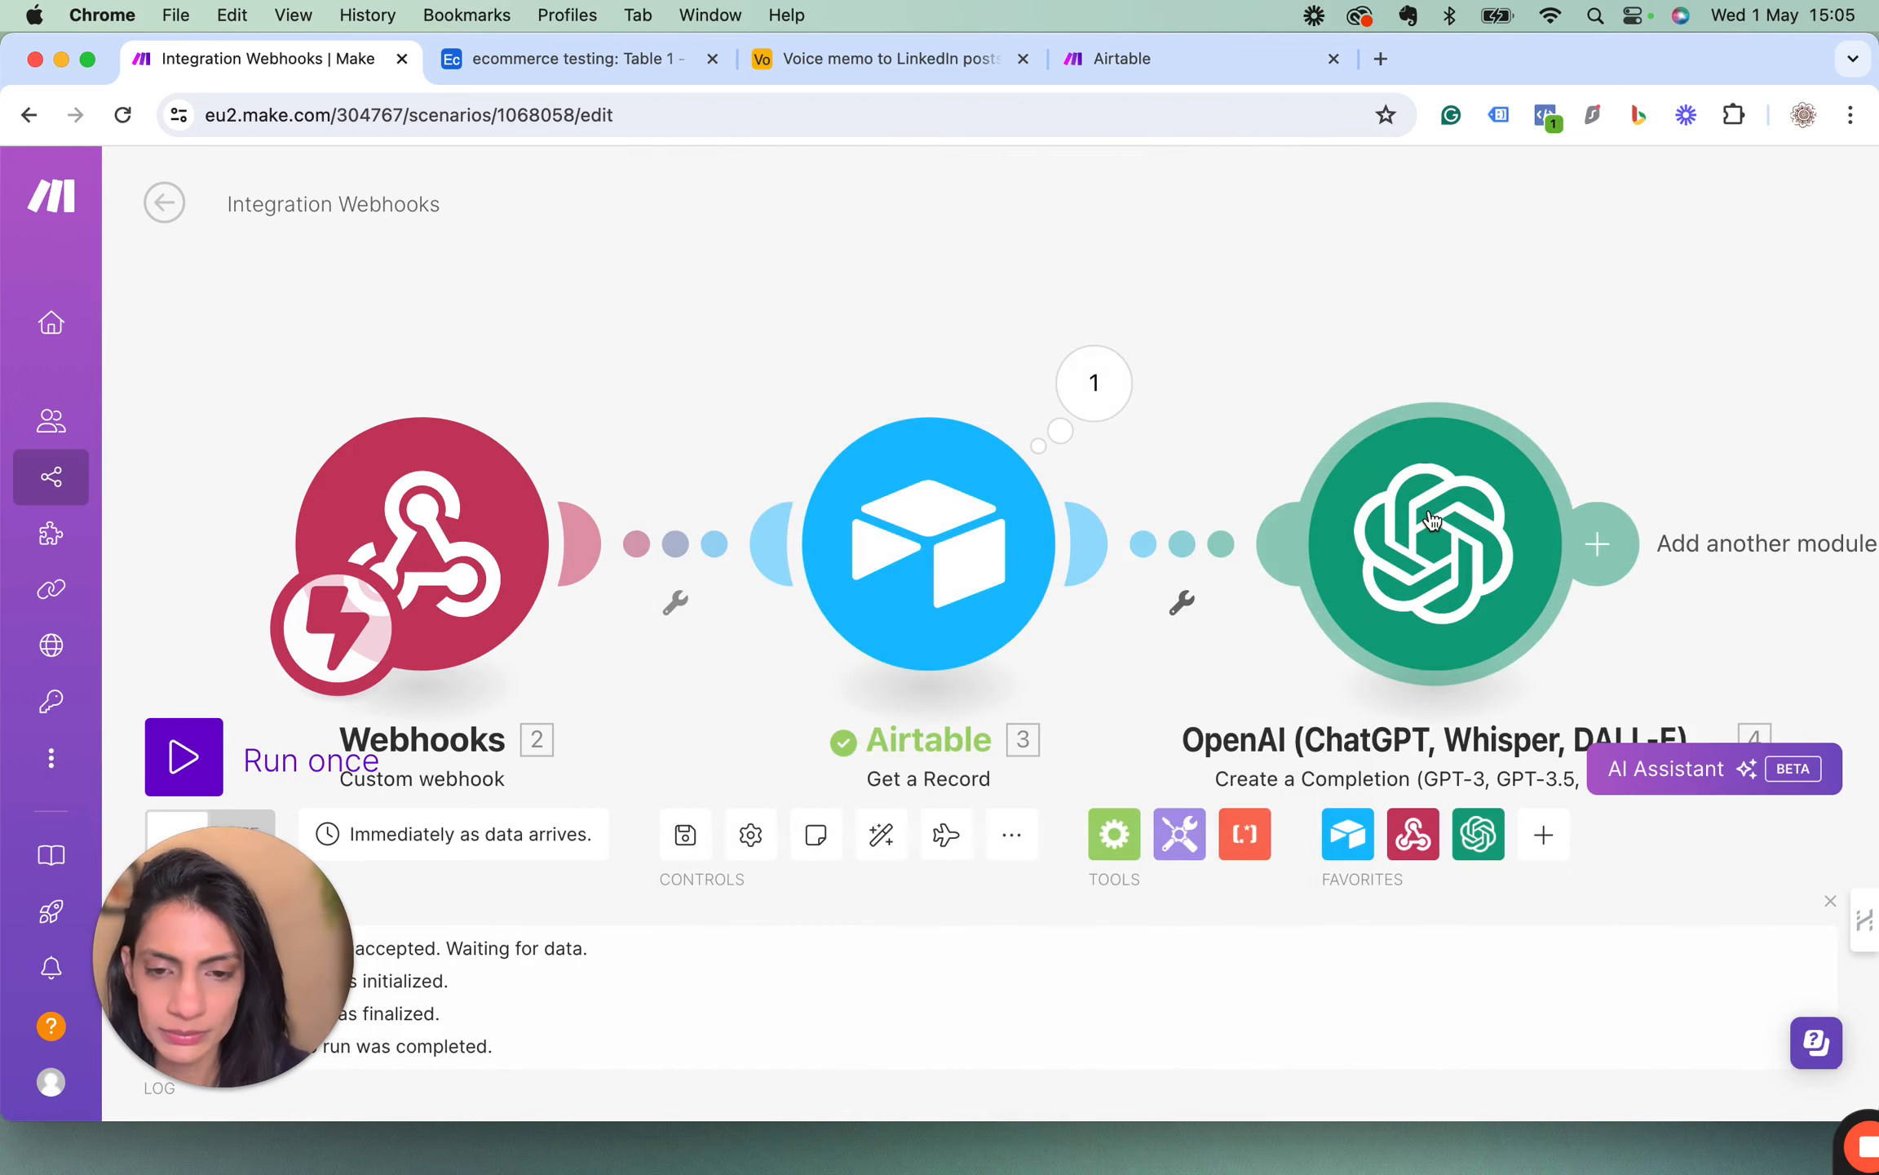
Run the scenario once, trigger it with Create now on the Keto energy bar record in Airtable, and return to the Make scenario.
{"action": "left_click", "coordinate": [185, 757]}
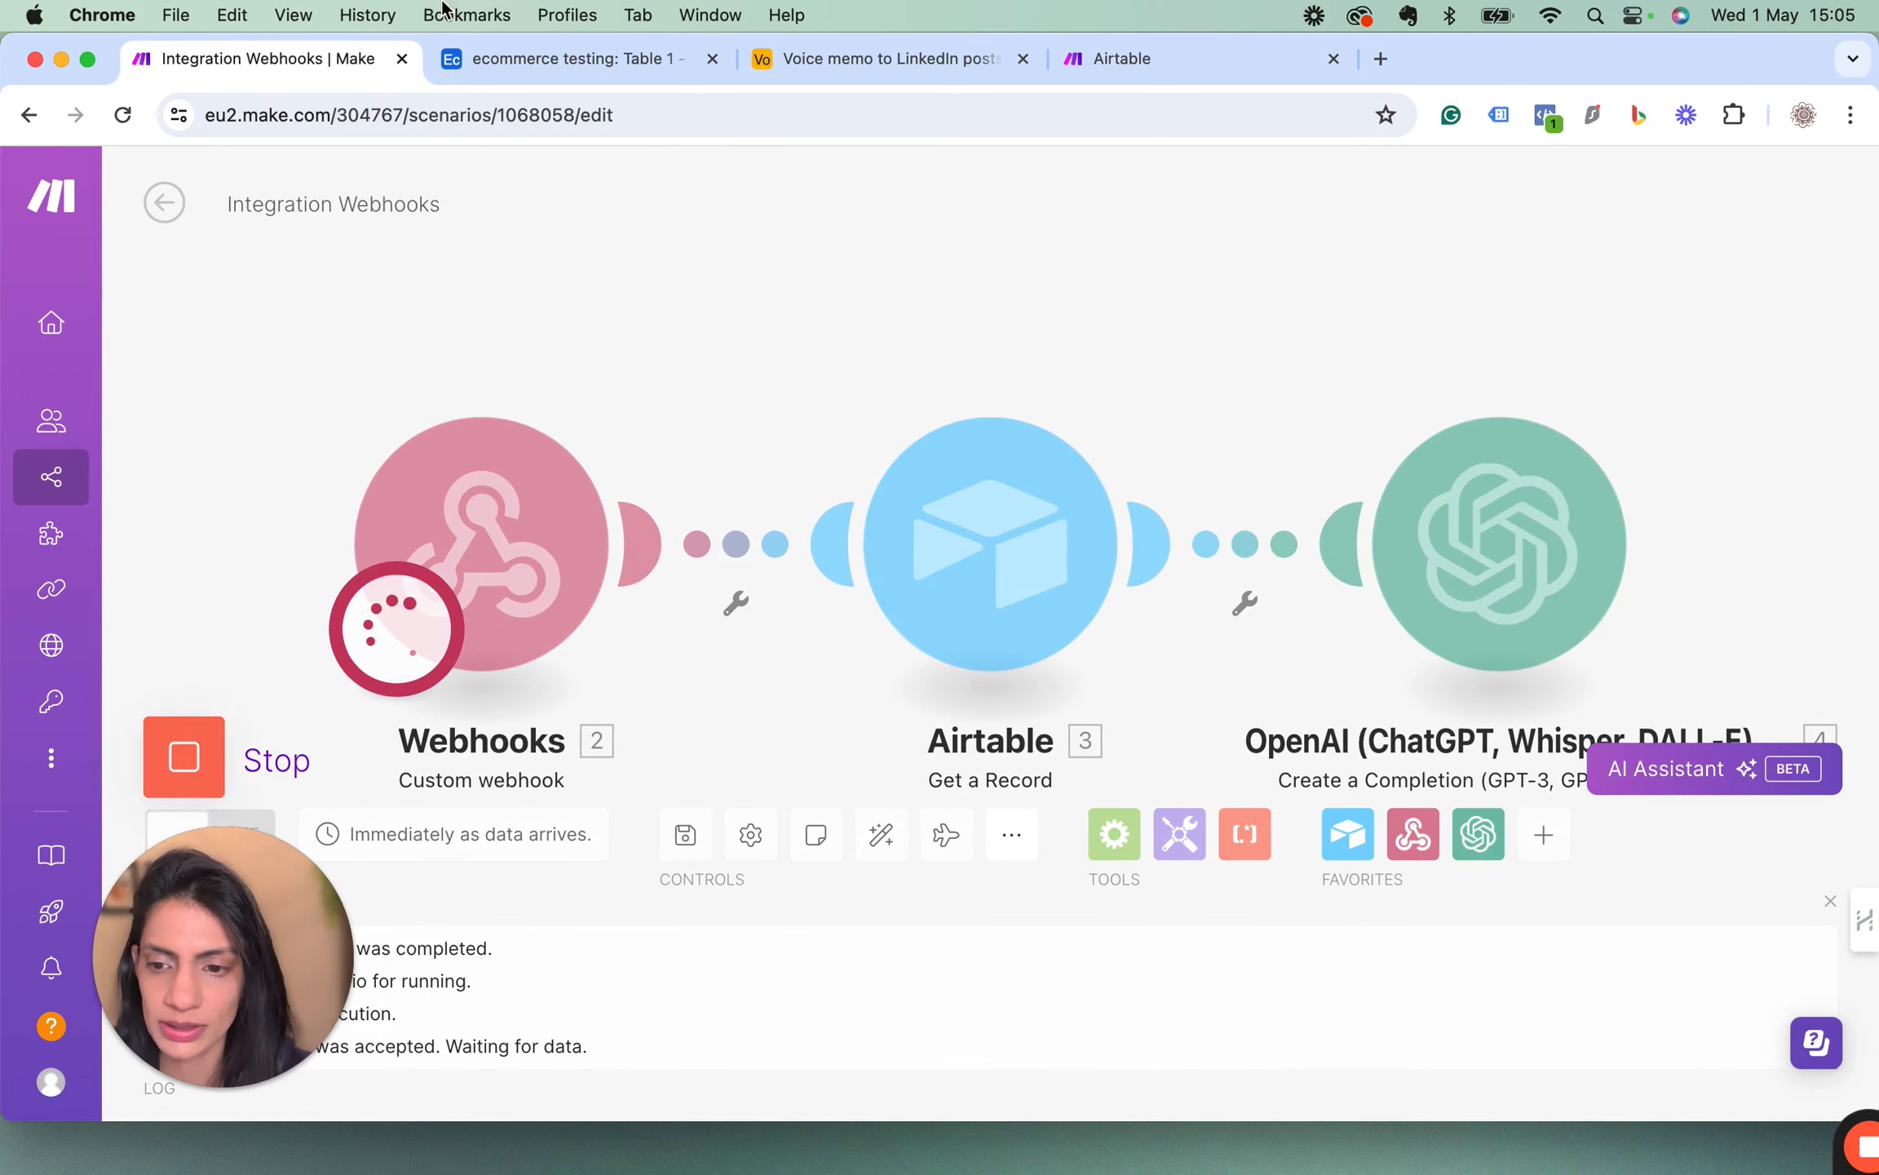
{"action": "left_click", "coordinate": [525, 59]}
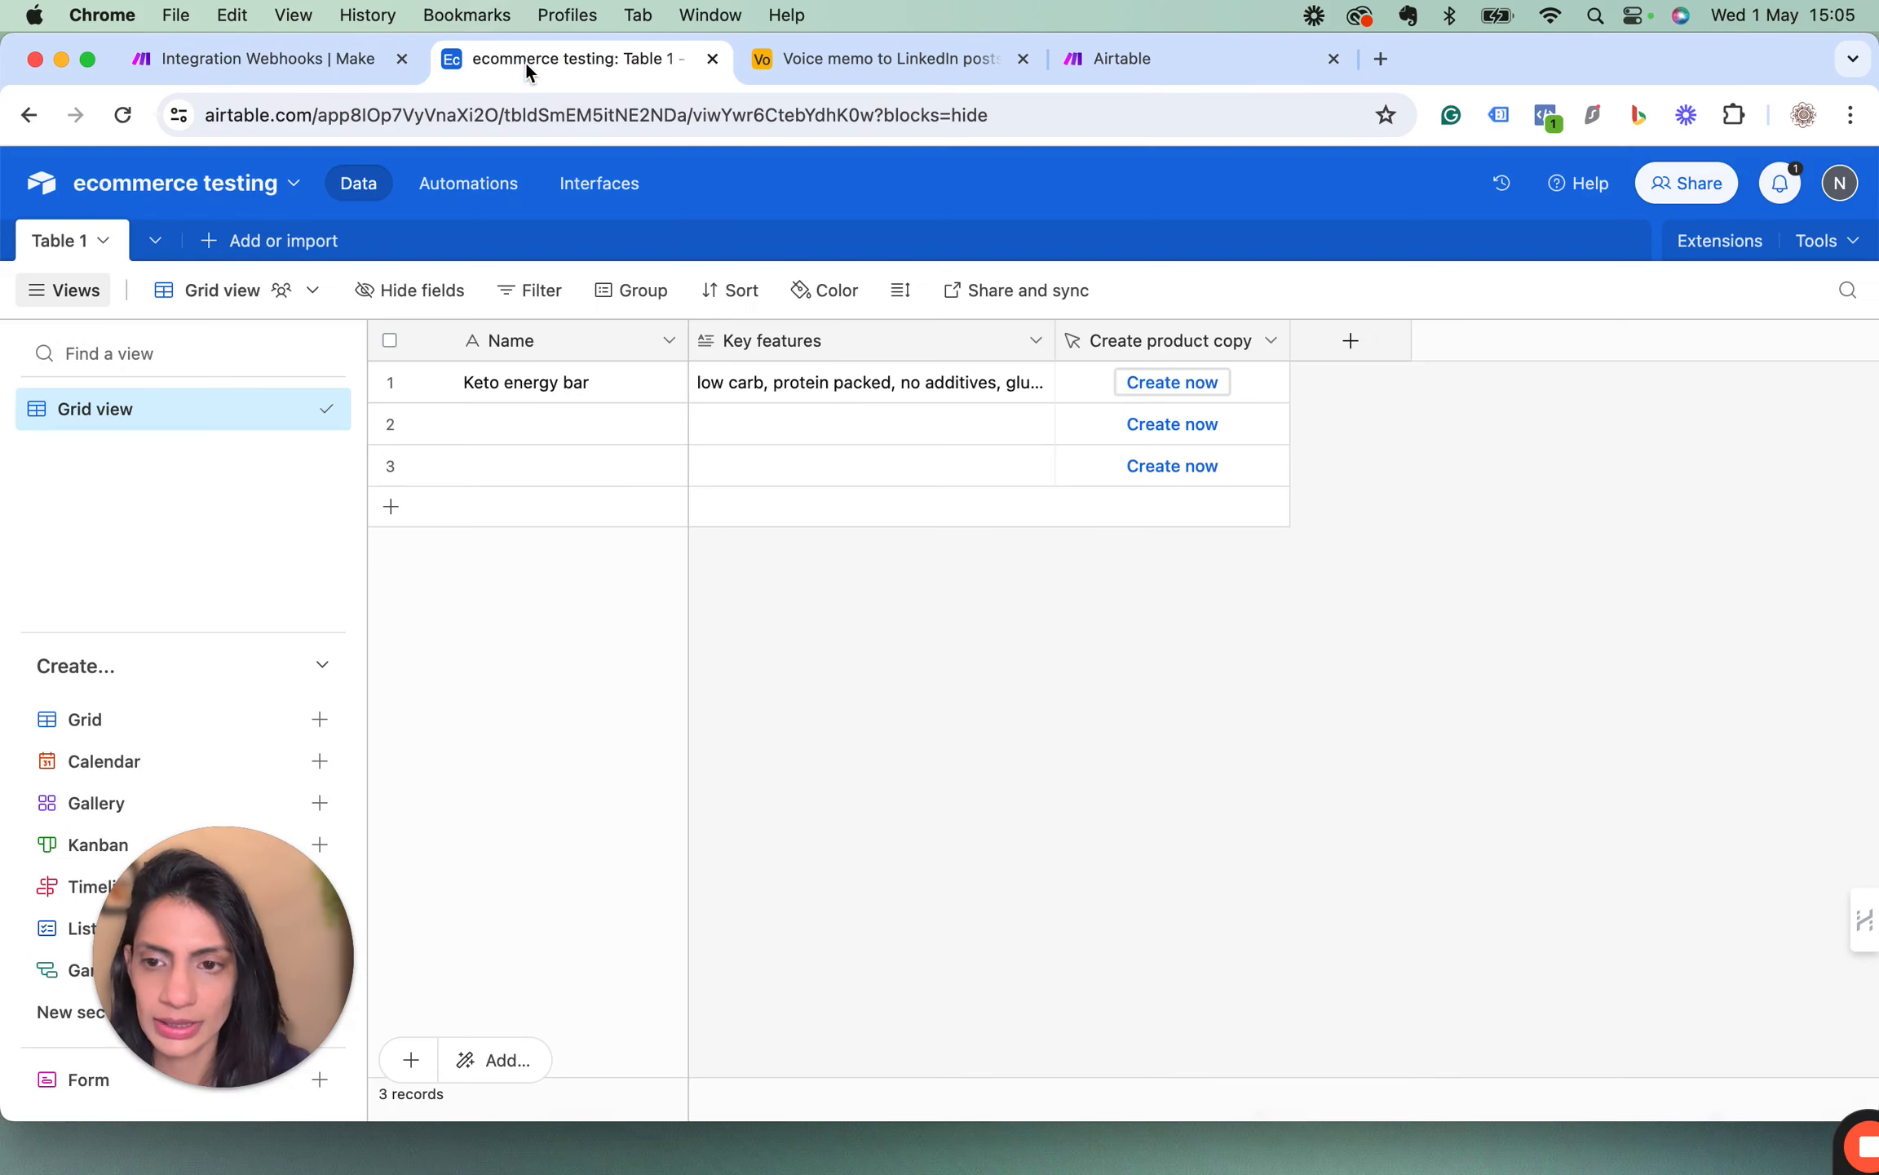
{"action": "left_click", "coordinate": [1175, 389]}
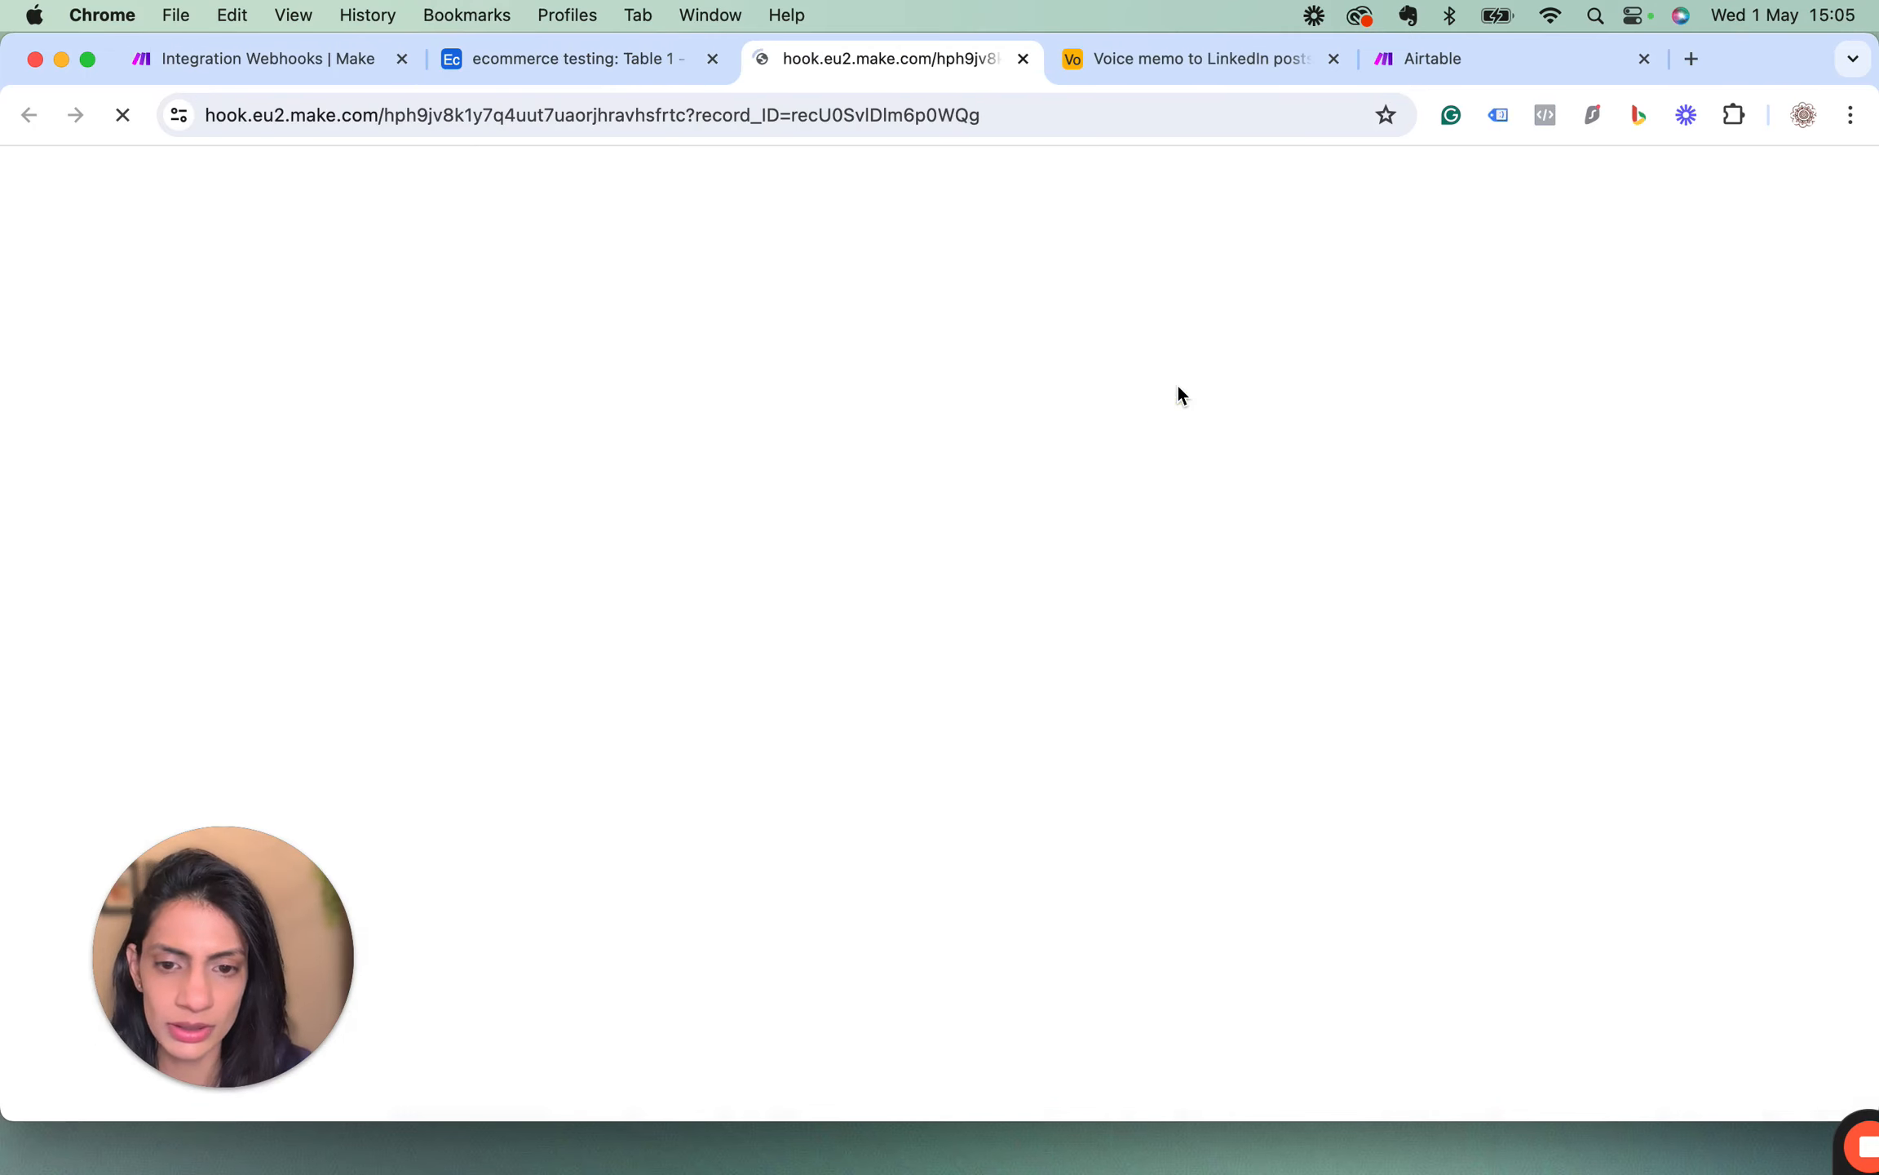
{"action": "left_click", "coordinate": [235, 61]}
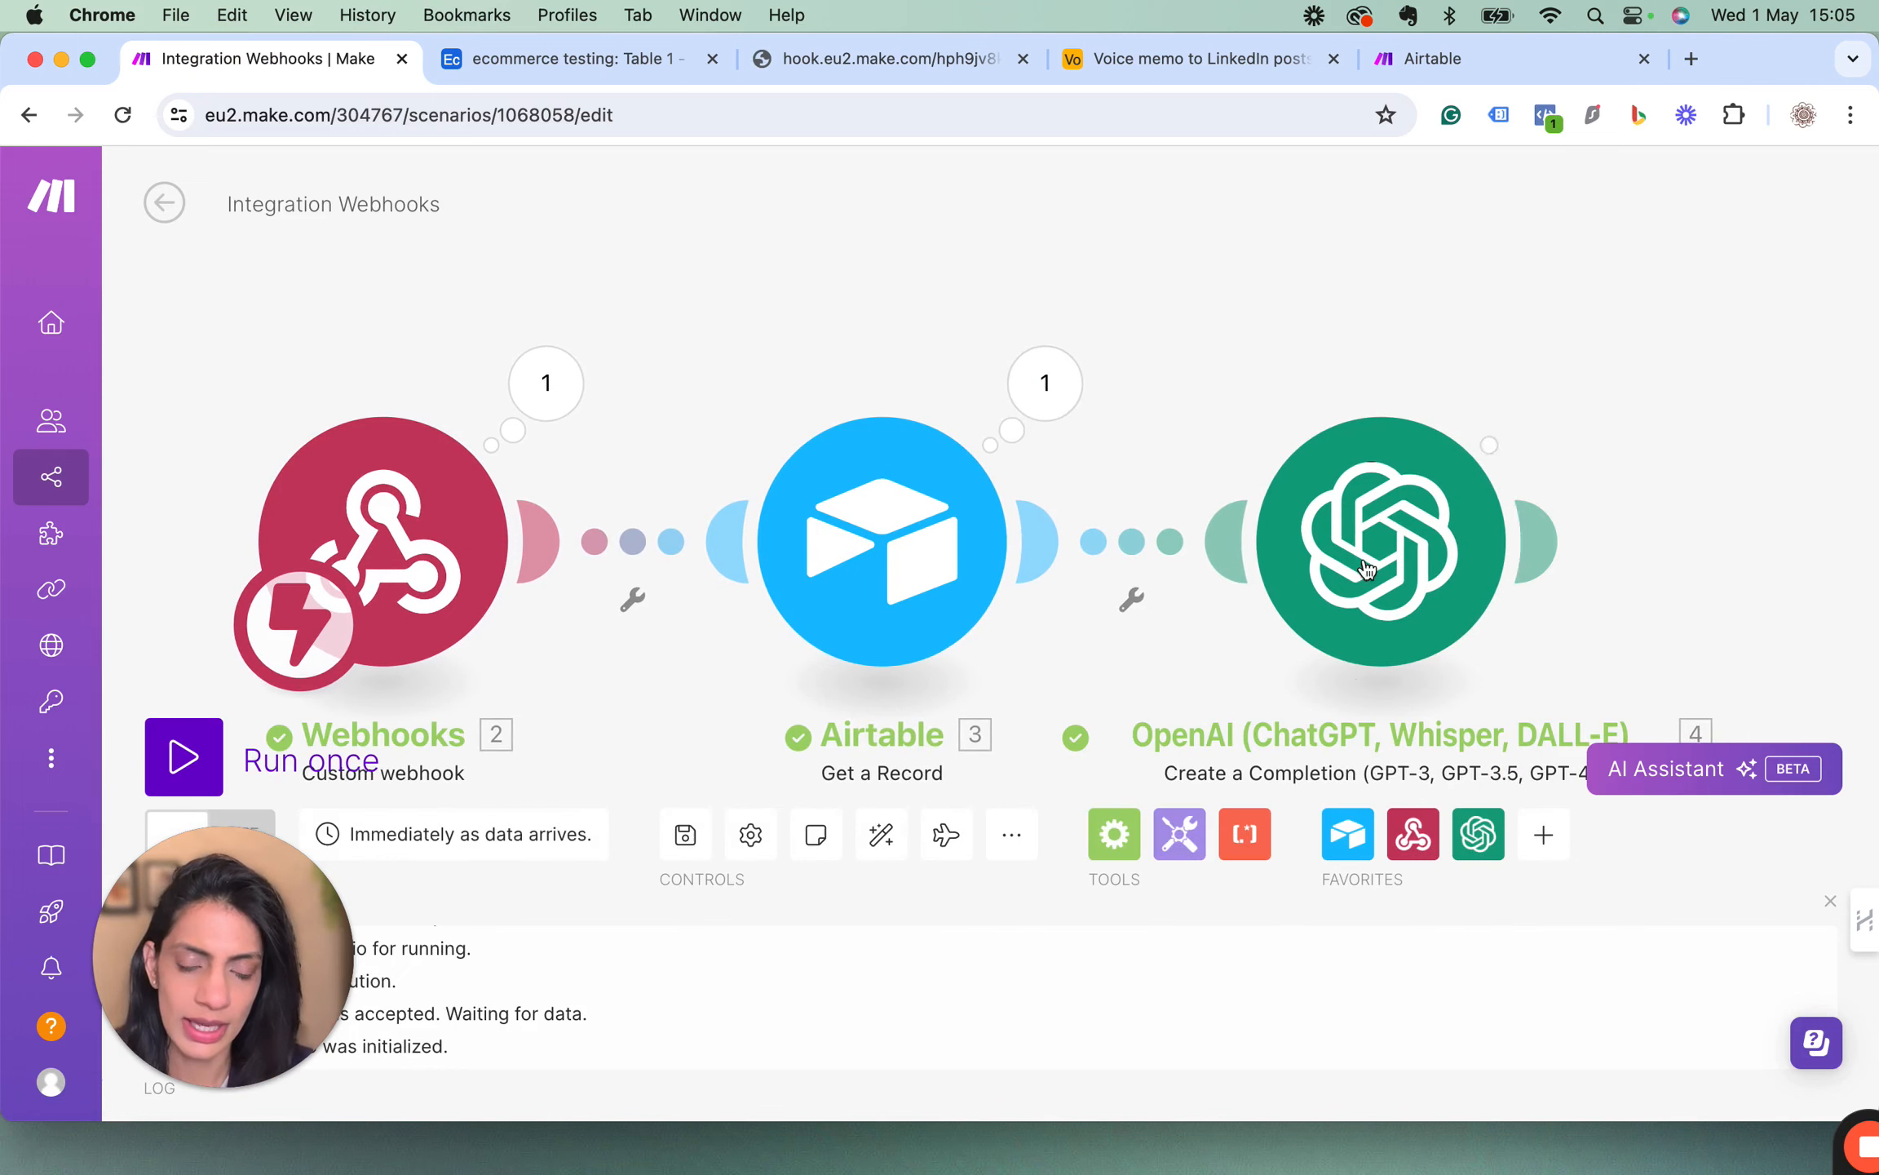
Examine the OpenAI module's output bundle, especially the product description in Result, and close it.
{"action": "left_click", "coordinate": [1543, 384]}
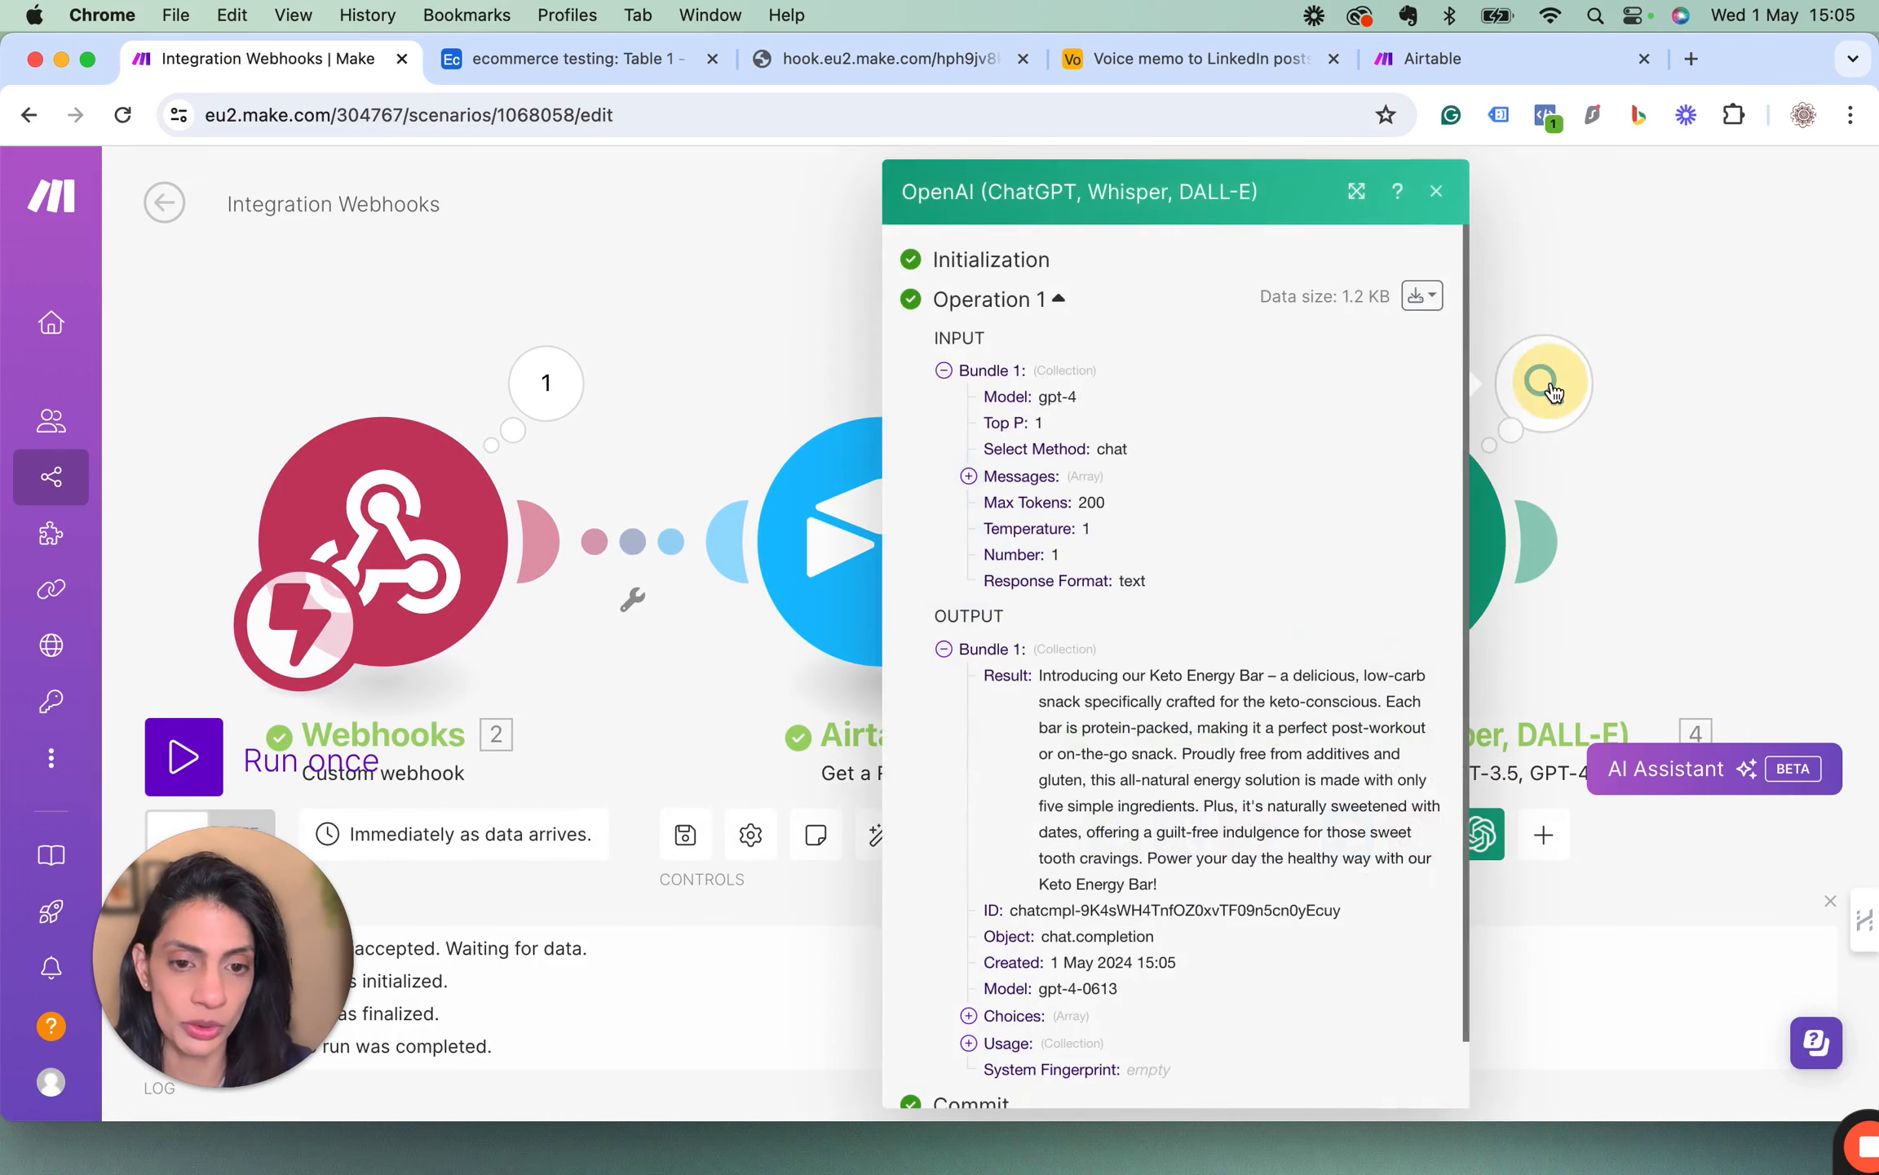
{"action": "scroll", "coordinate": [1098, 741], "scroll_direction": "down", "scroll_amount": 2}
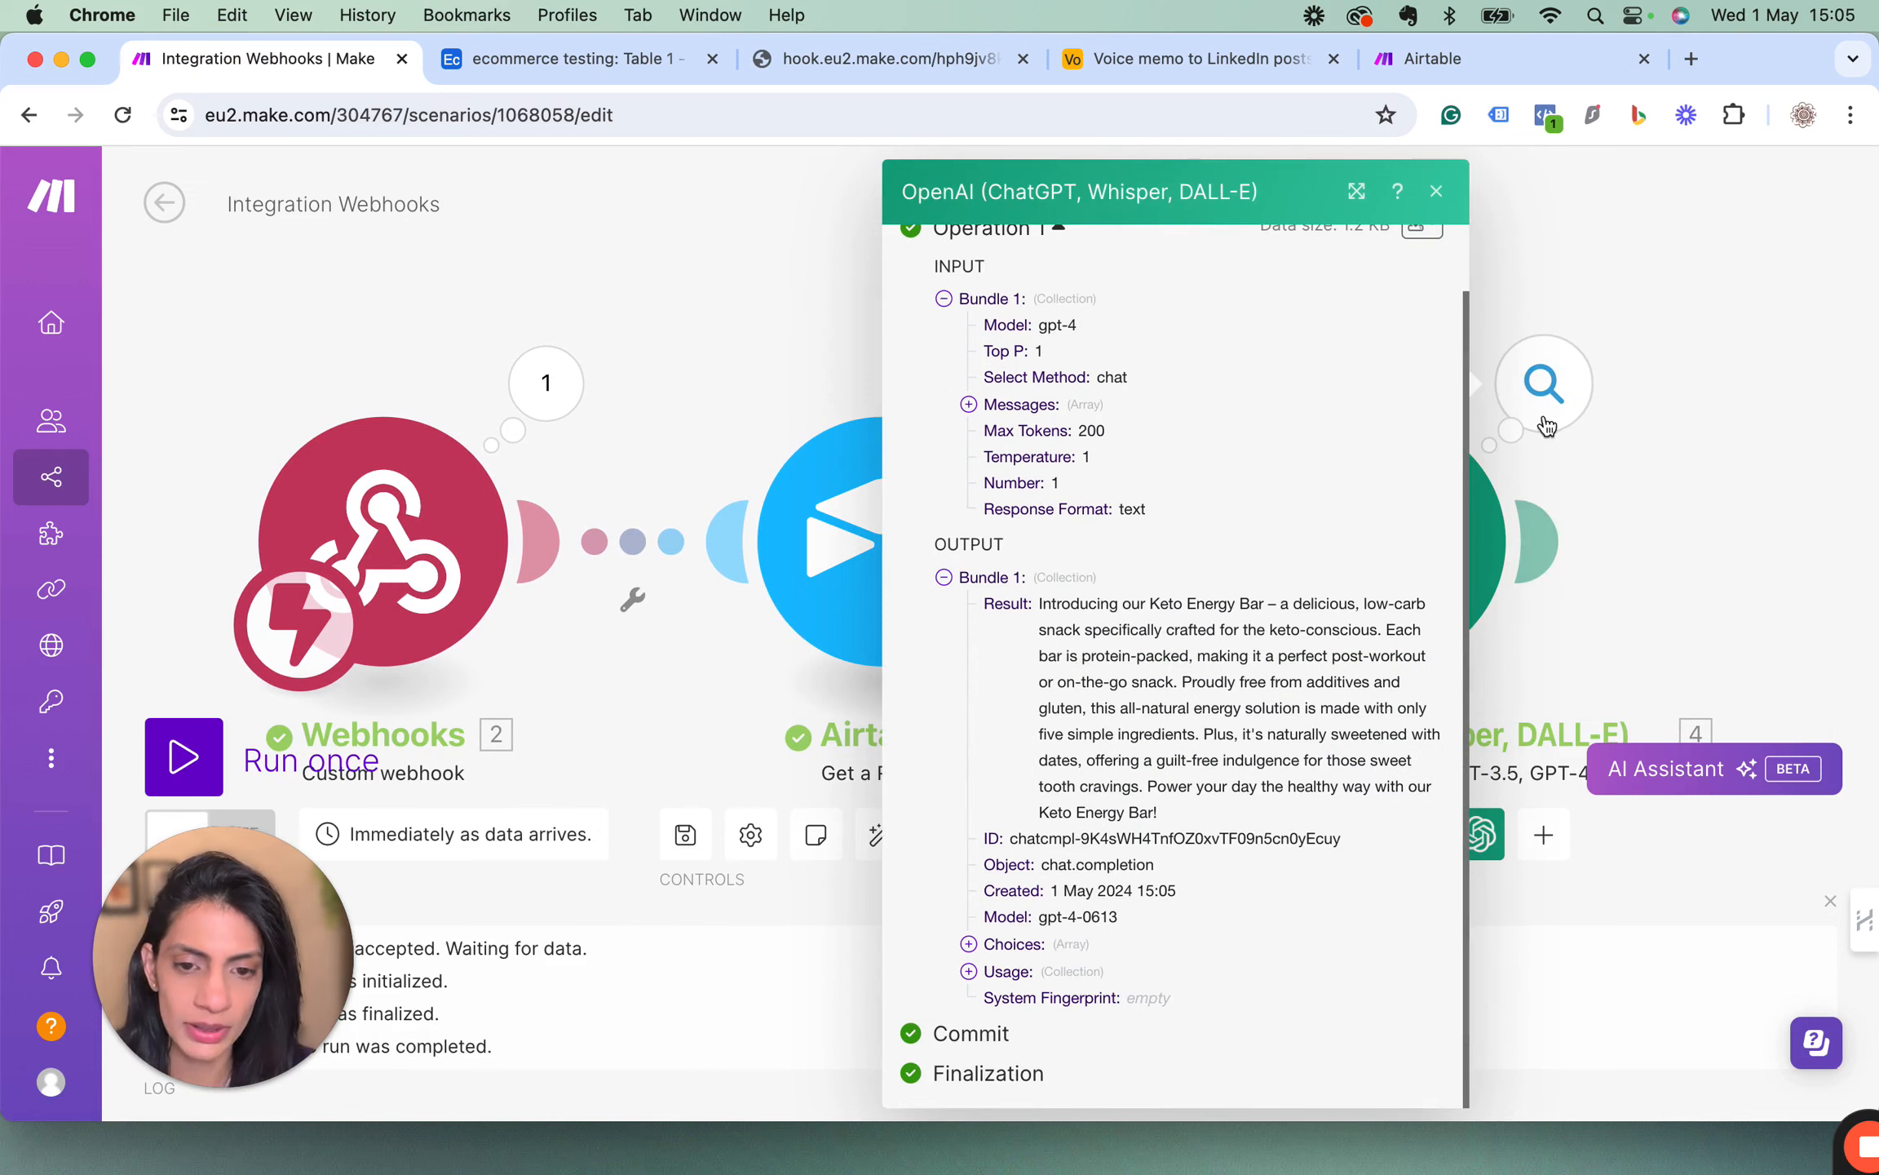
{"action": "left_click_drag", "start_coordinate": [1039, 603], "coordinate": [1222, 807]}
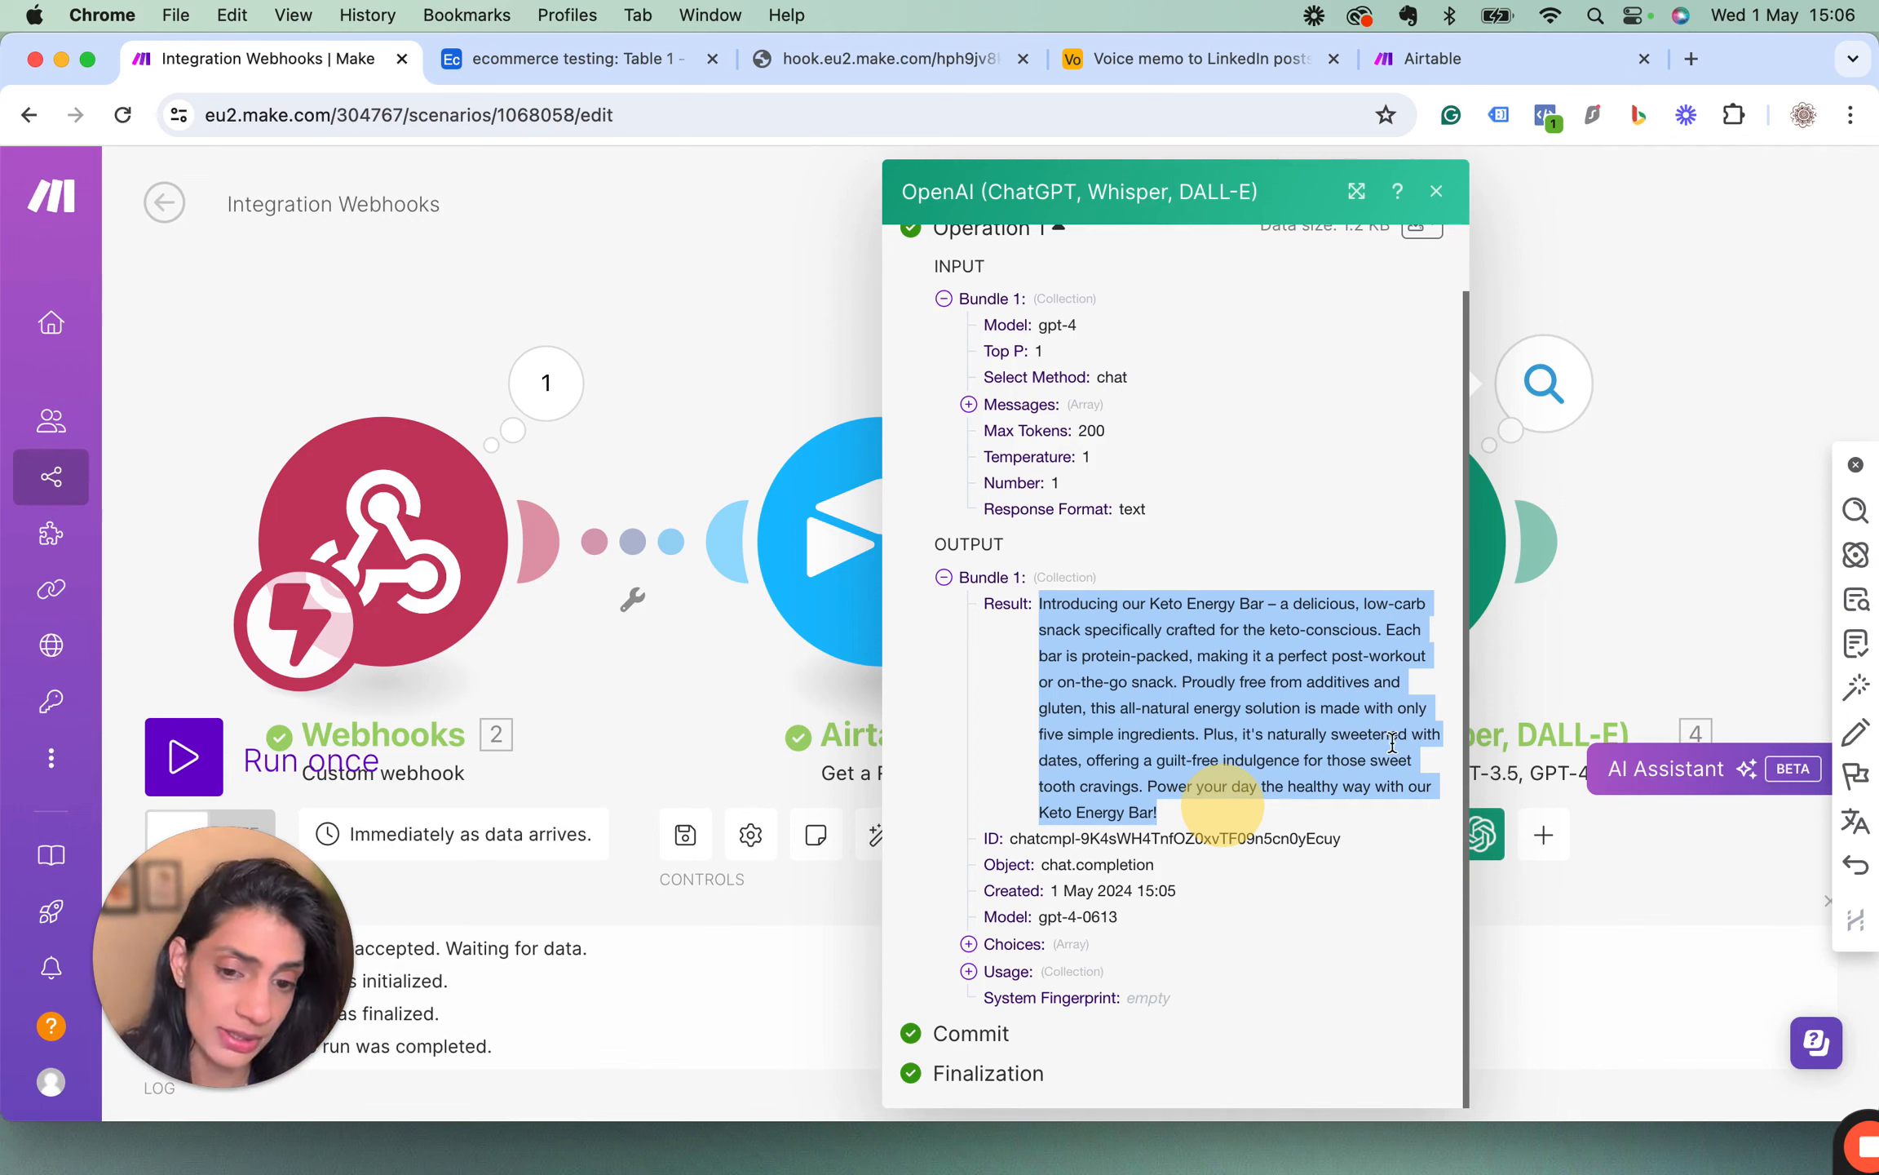
{"action": "scroll", "coordinate": [1156, 765], "scroll_direction": "down", "scroll_amount": 1}
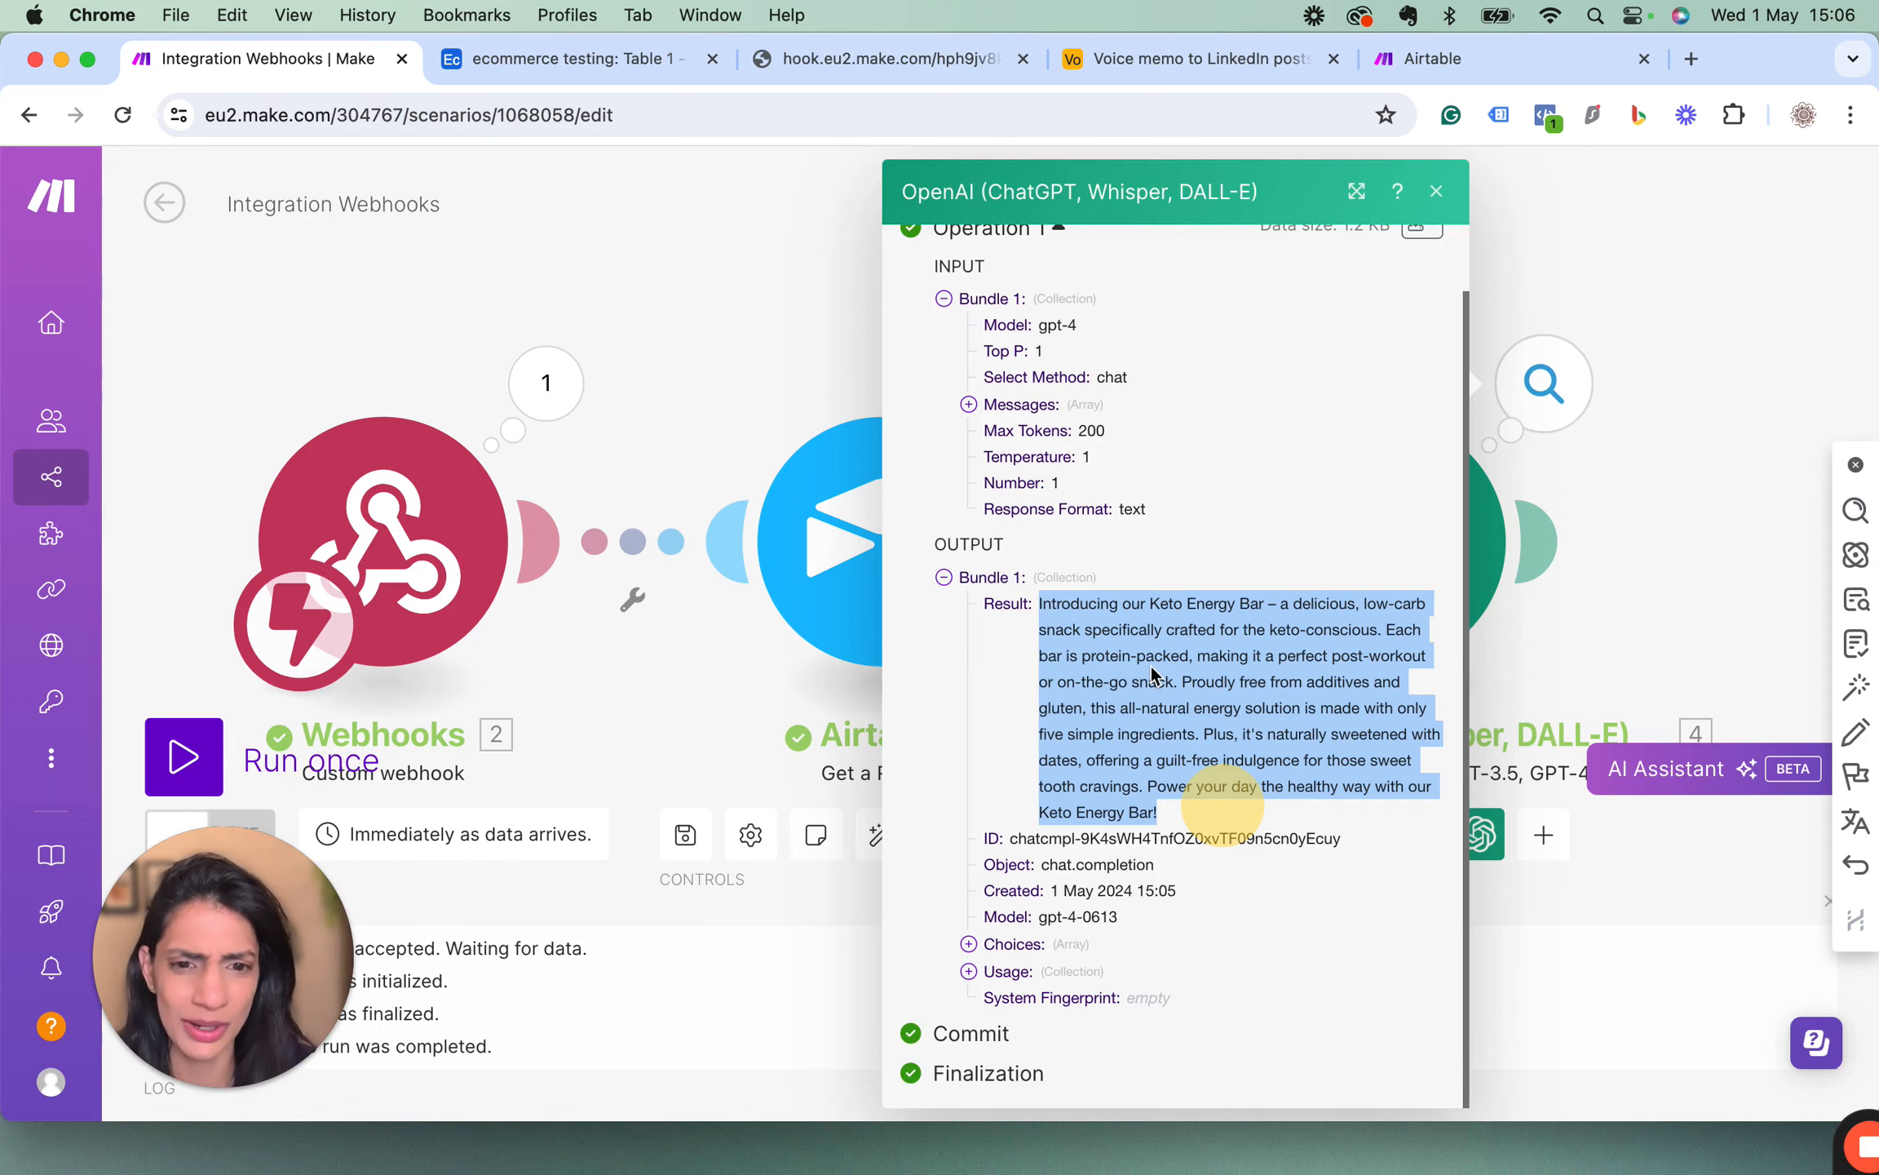
{"action": "left_click", "coordinate": [1436, 192]}
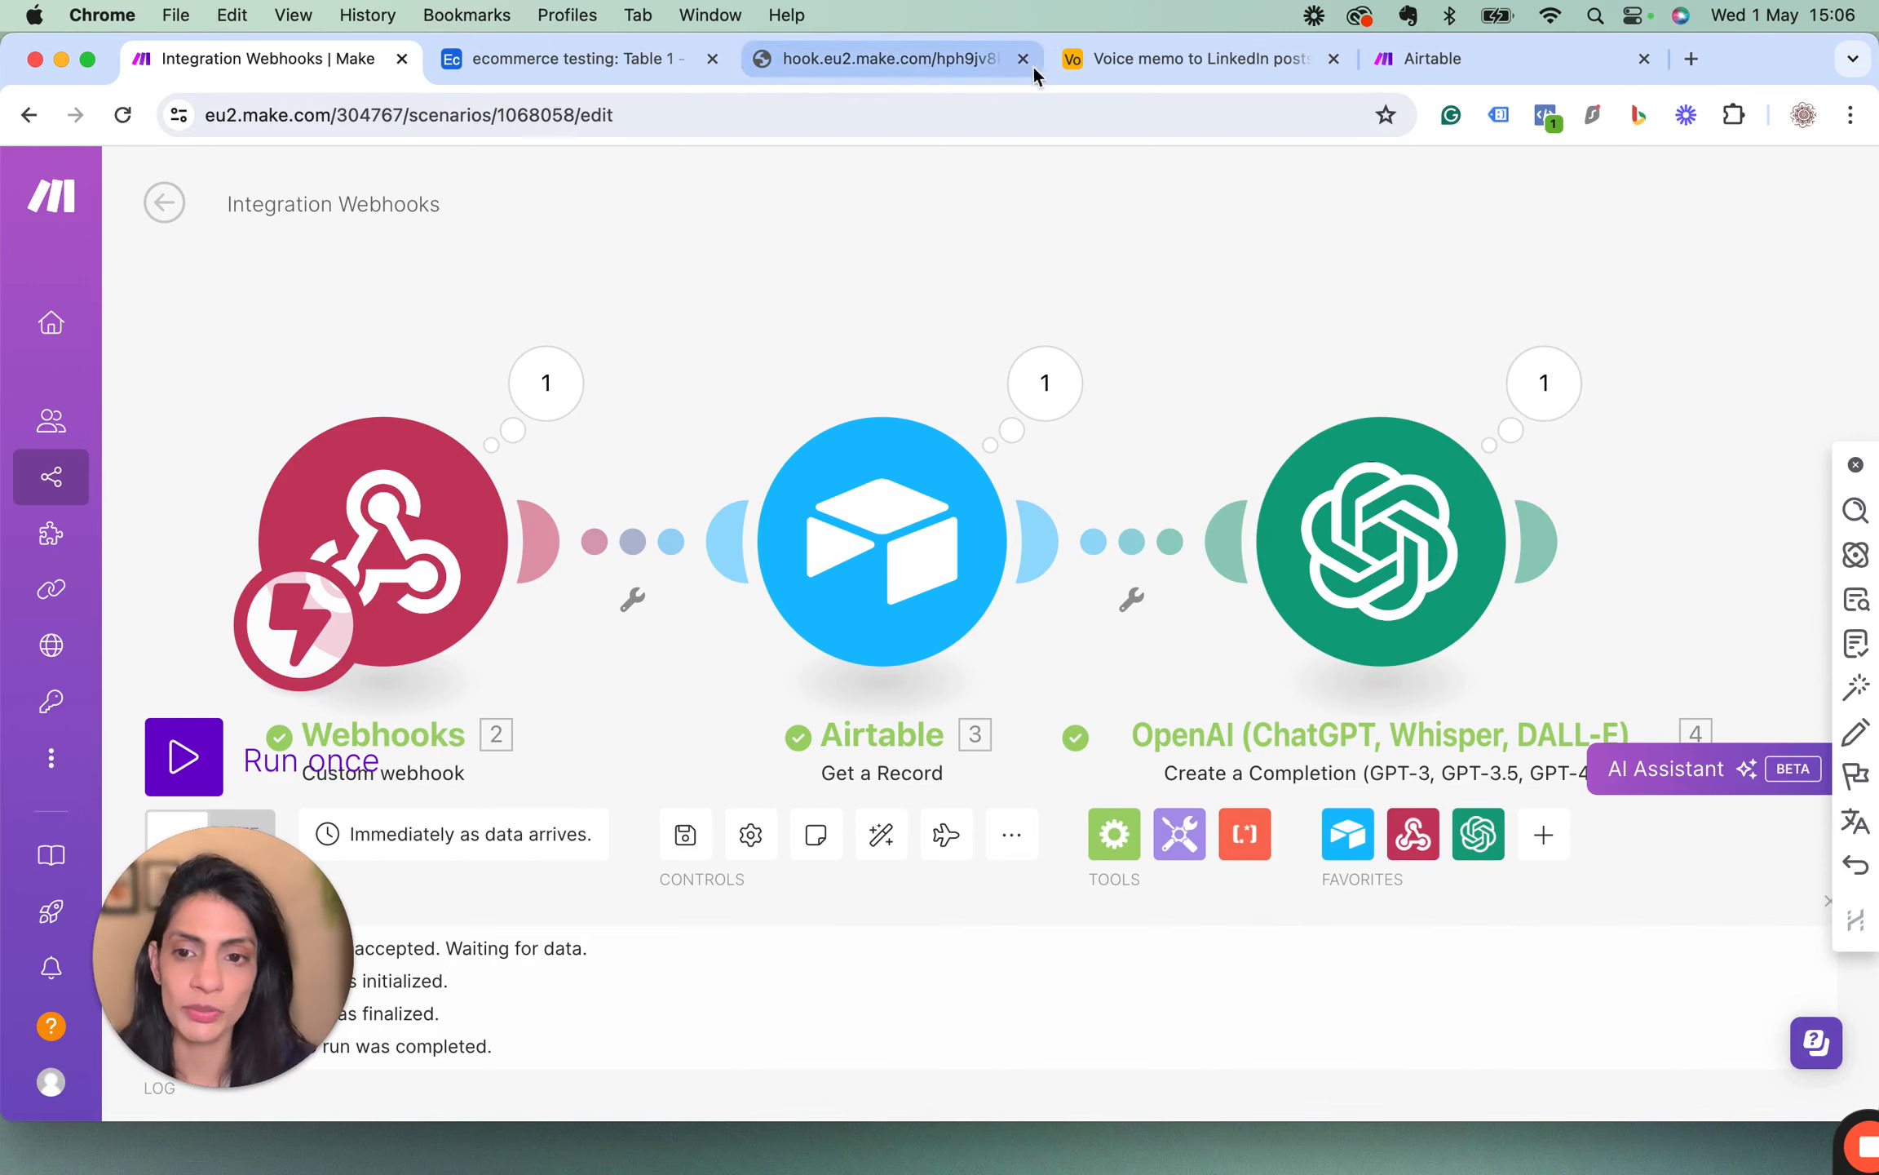
In Airtable's Table 1, add a Long text field named Product copy.
{"action": "left_click", "coordinate": [563, 63]}
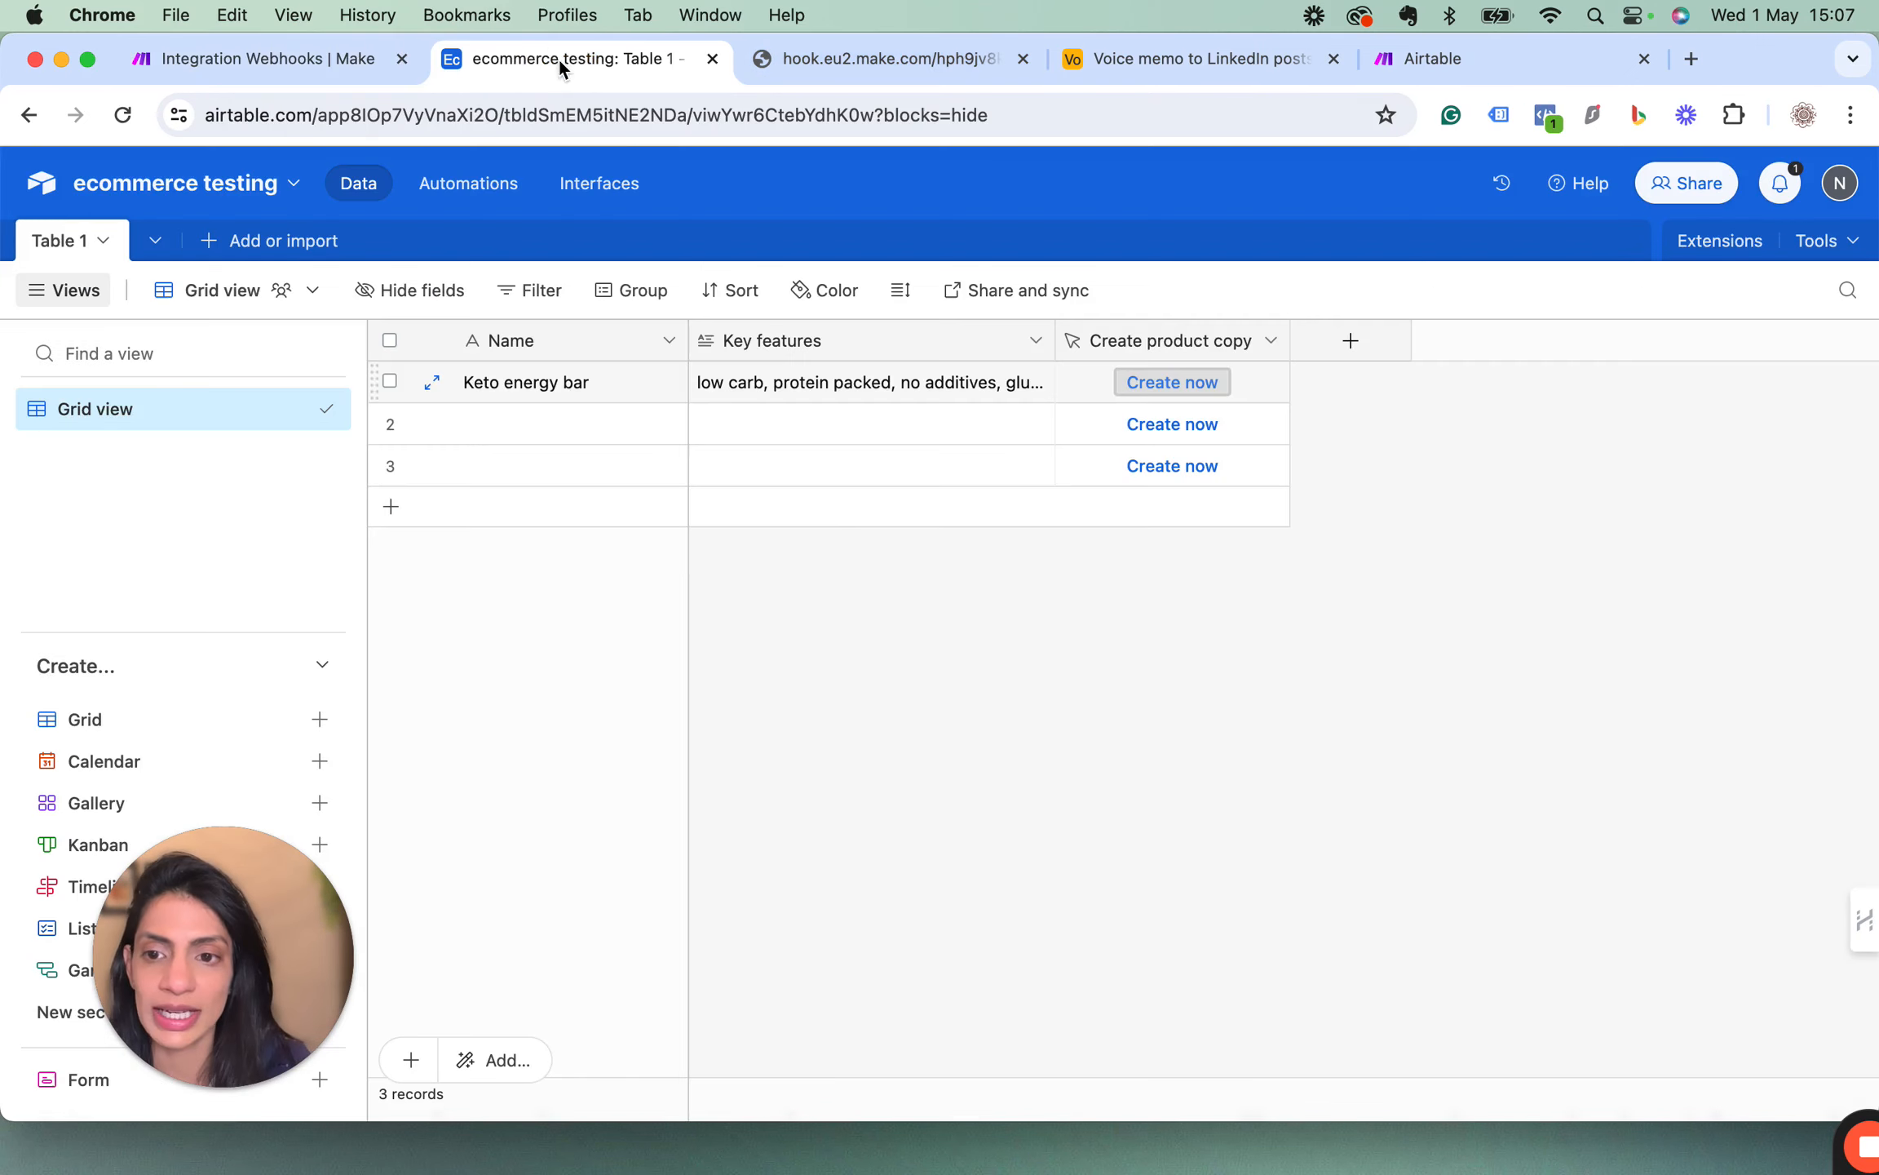
{"action": "left_click", "coordinate": [1351, 343]}
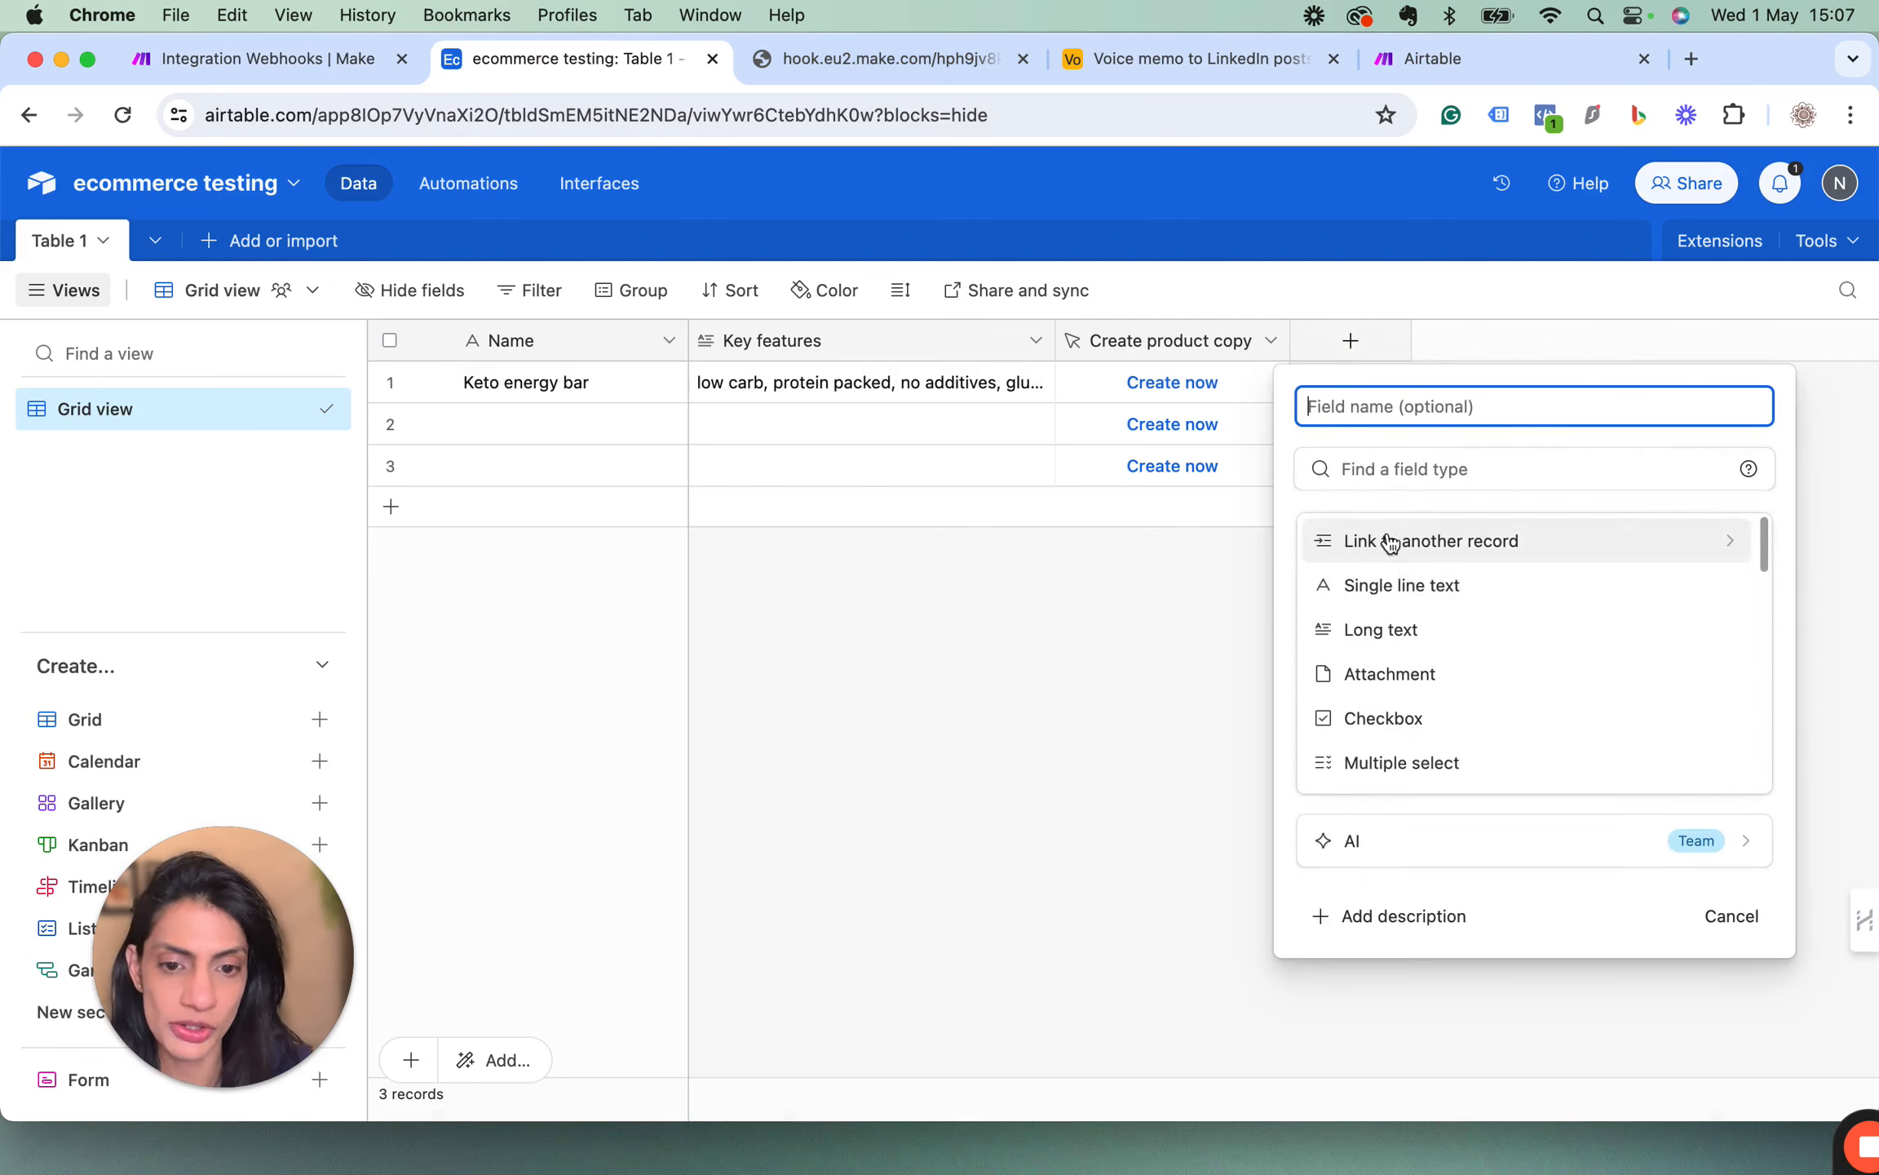
{"action": "left_click", "coordinate": [1364, 640]}
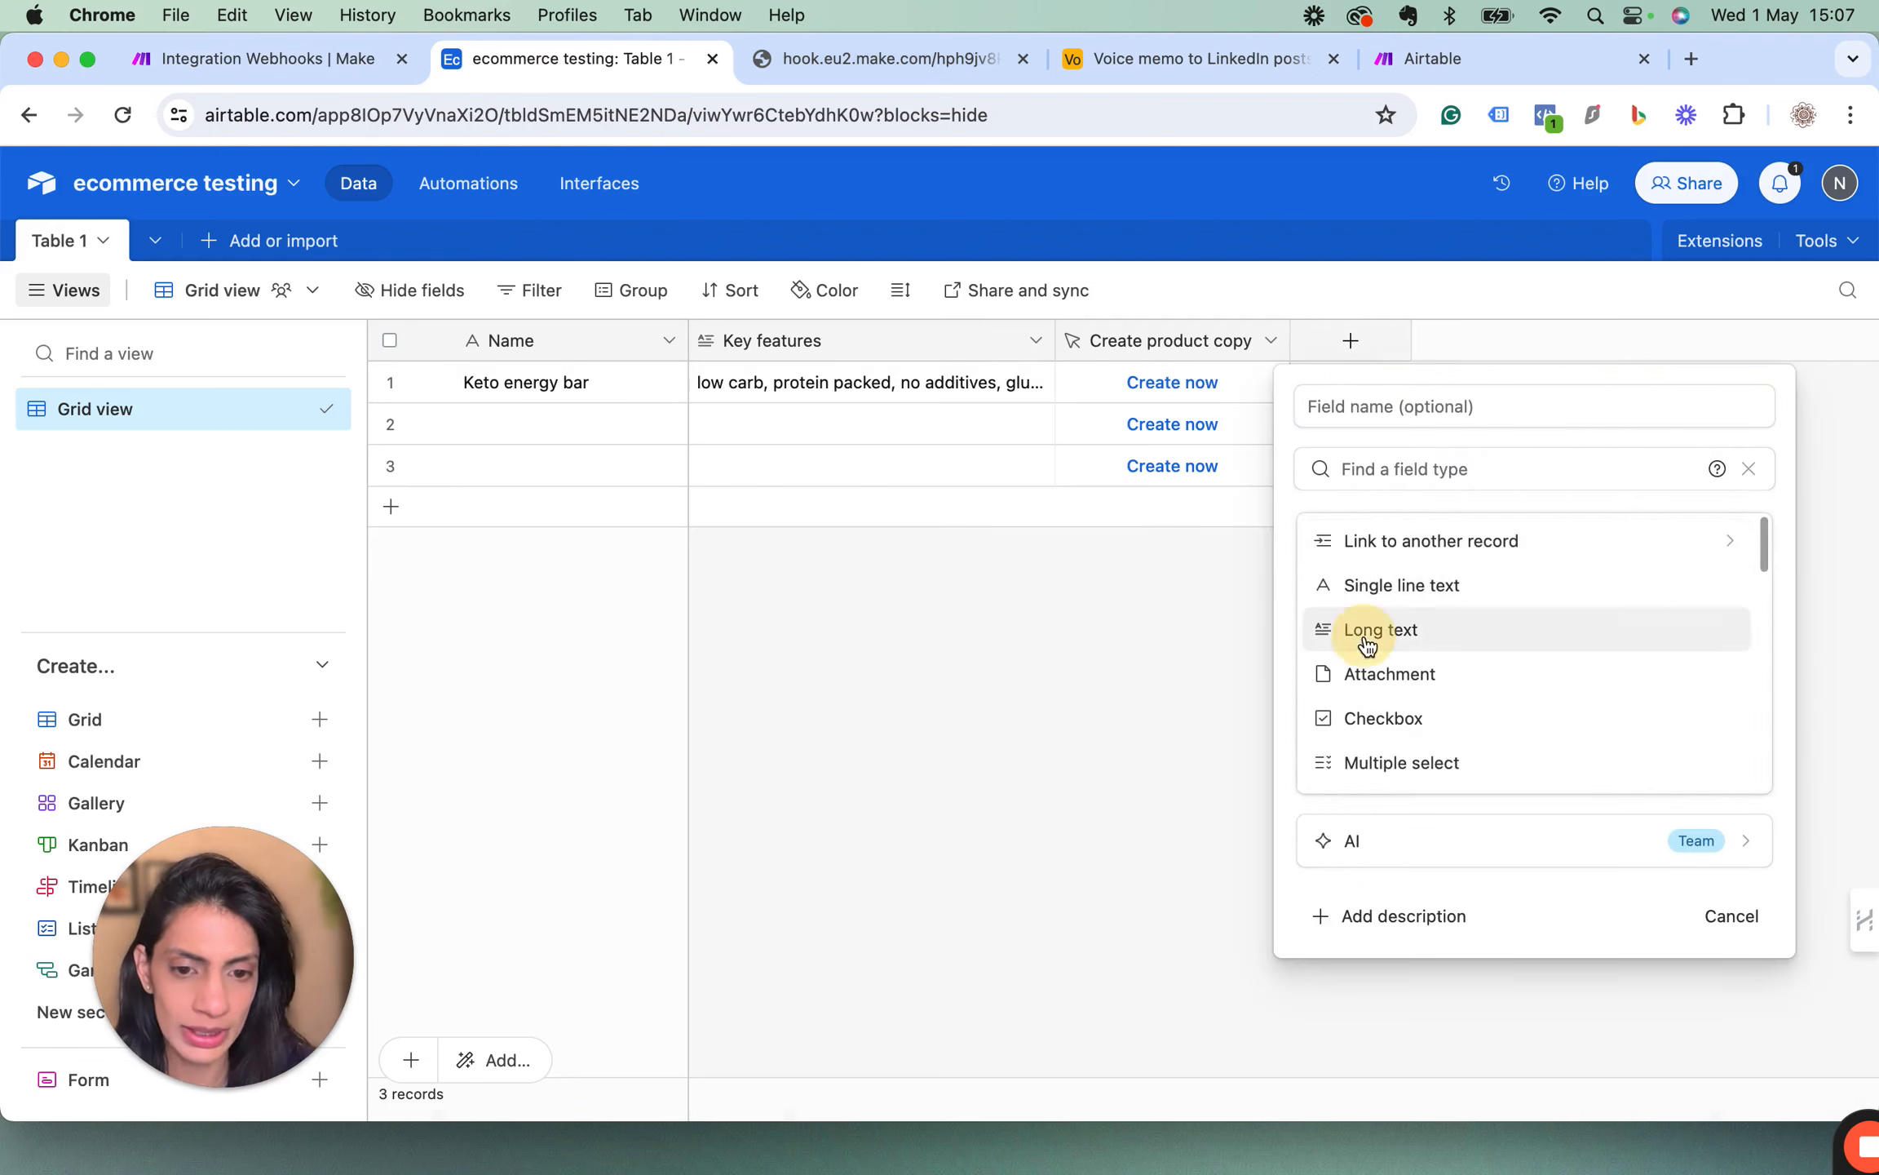
{"action": "left_click", "coordinate": [1246, 412]}
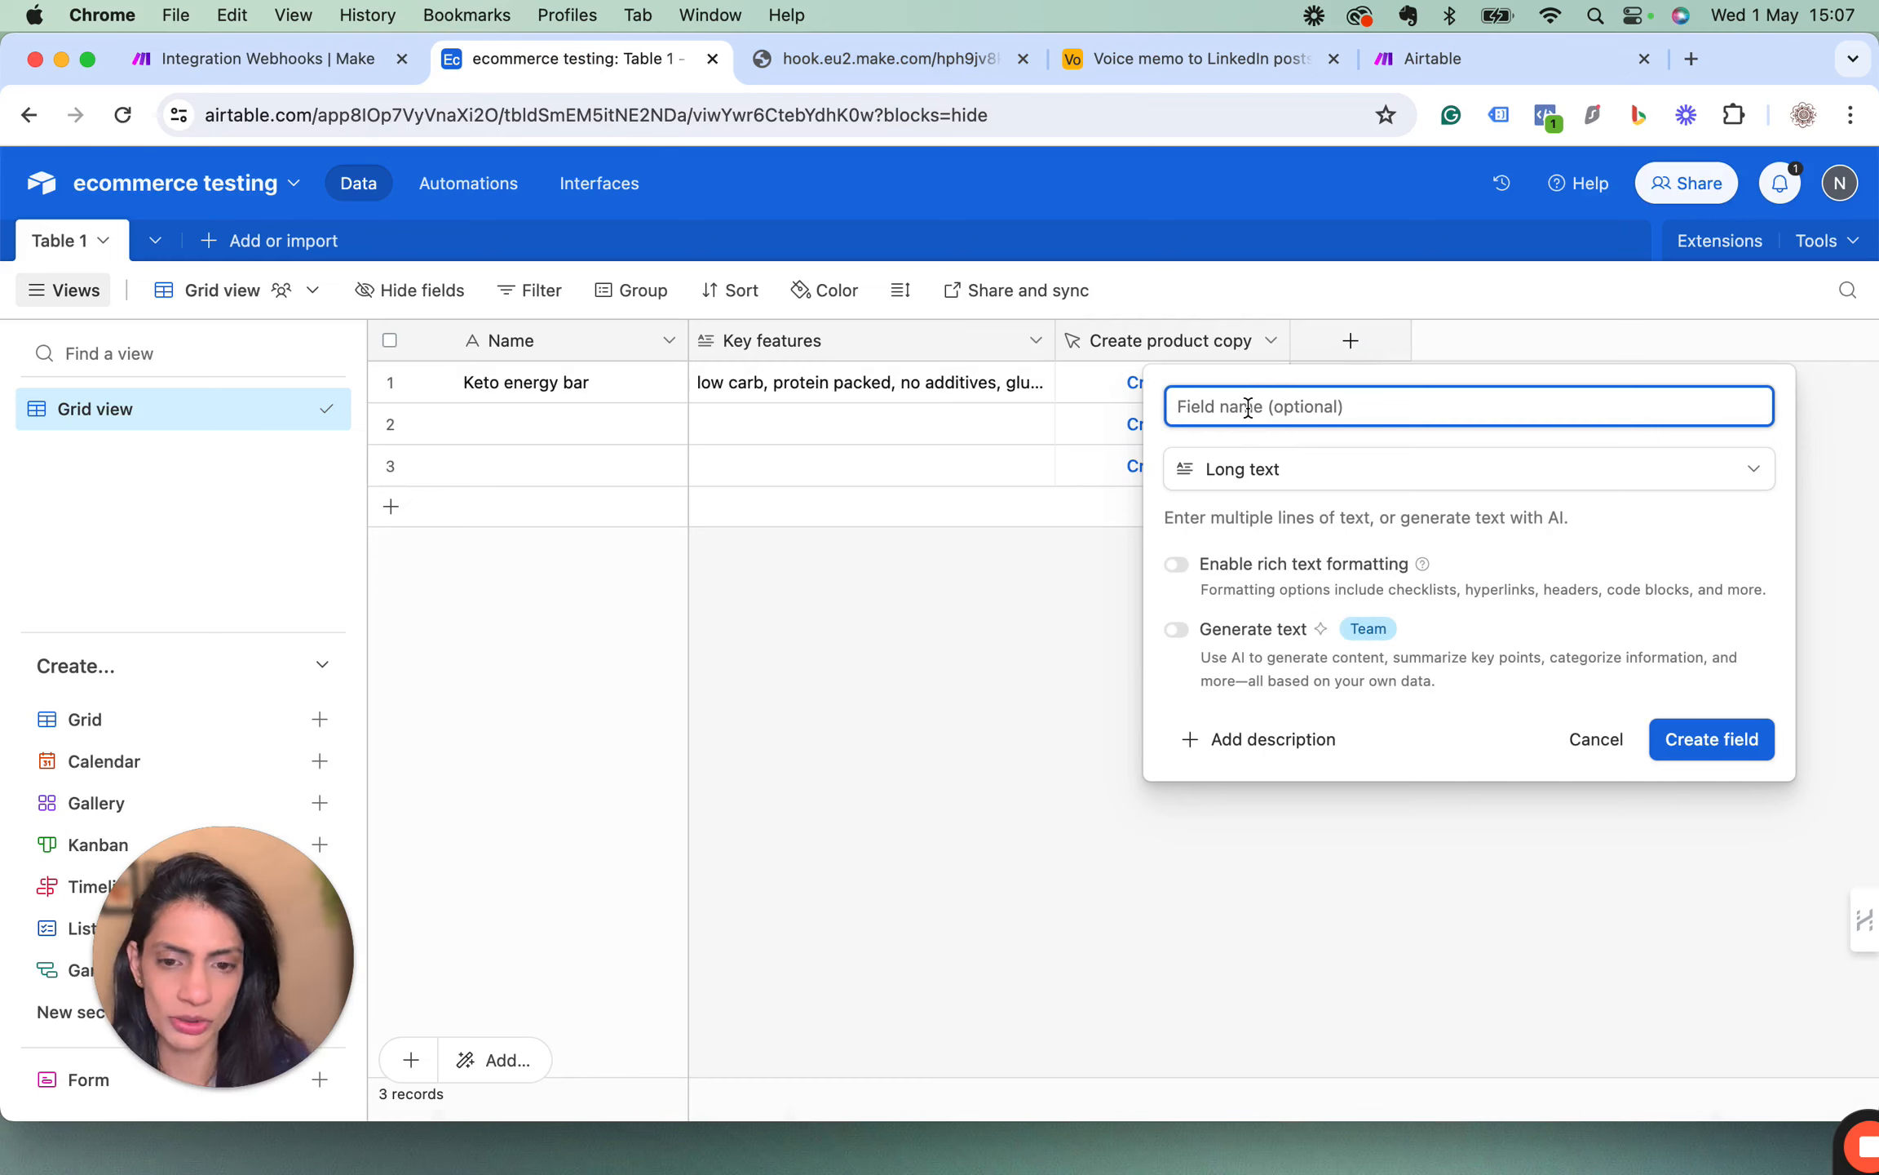
{"action": "type", "text": "Product copy"}
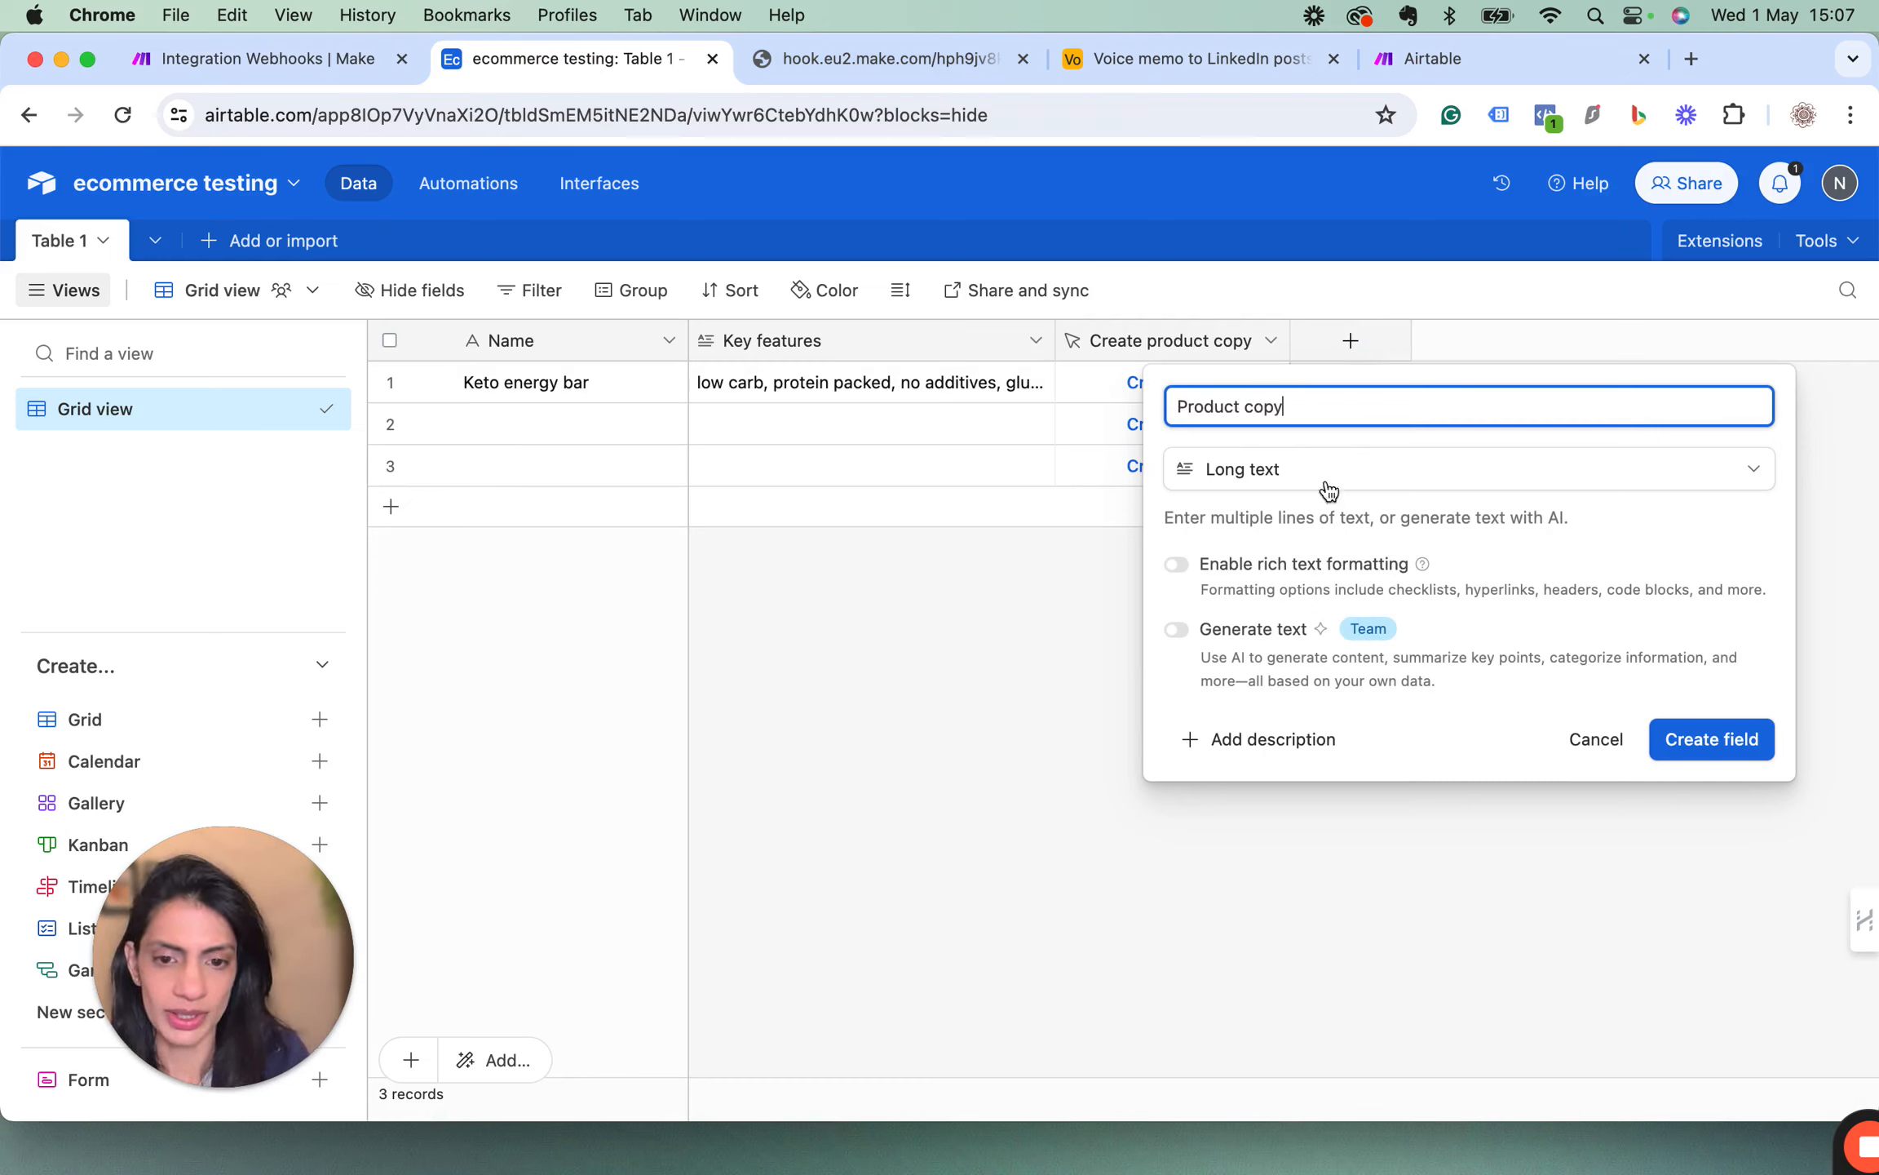
{"action": "left_click", "coordinate": [1713, 740]}
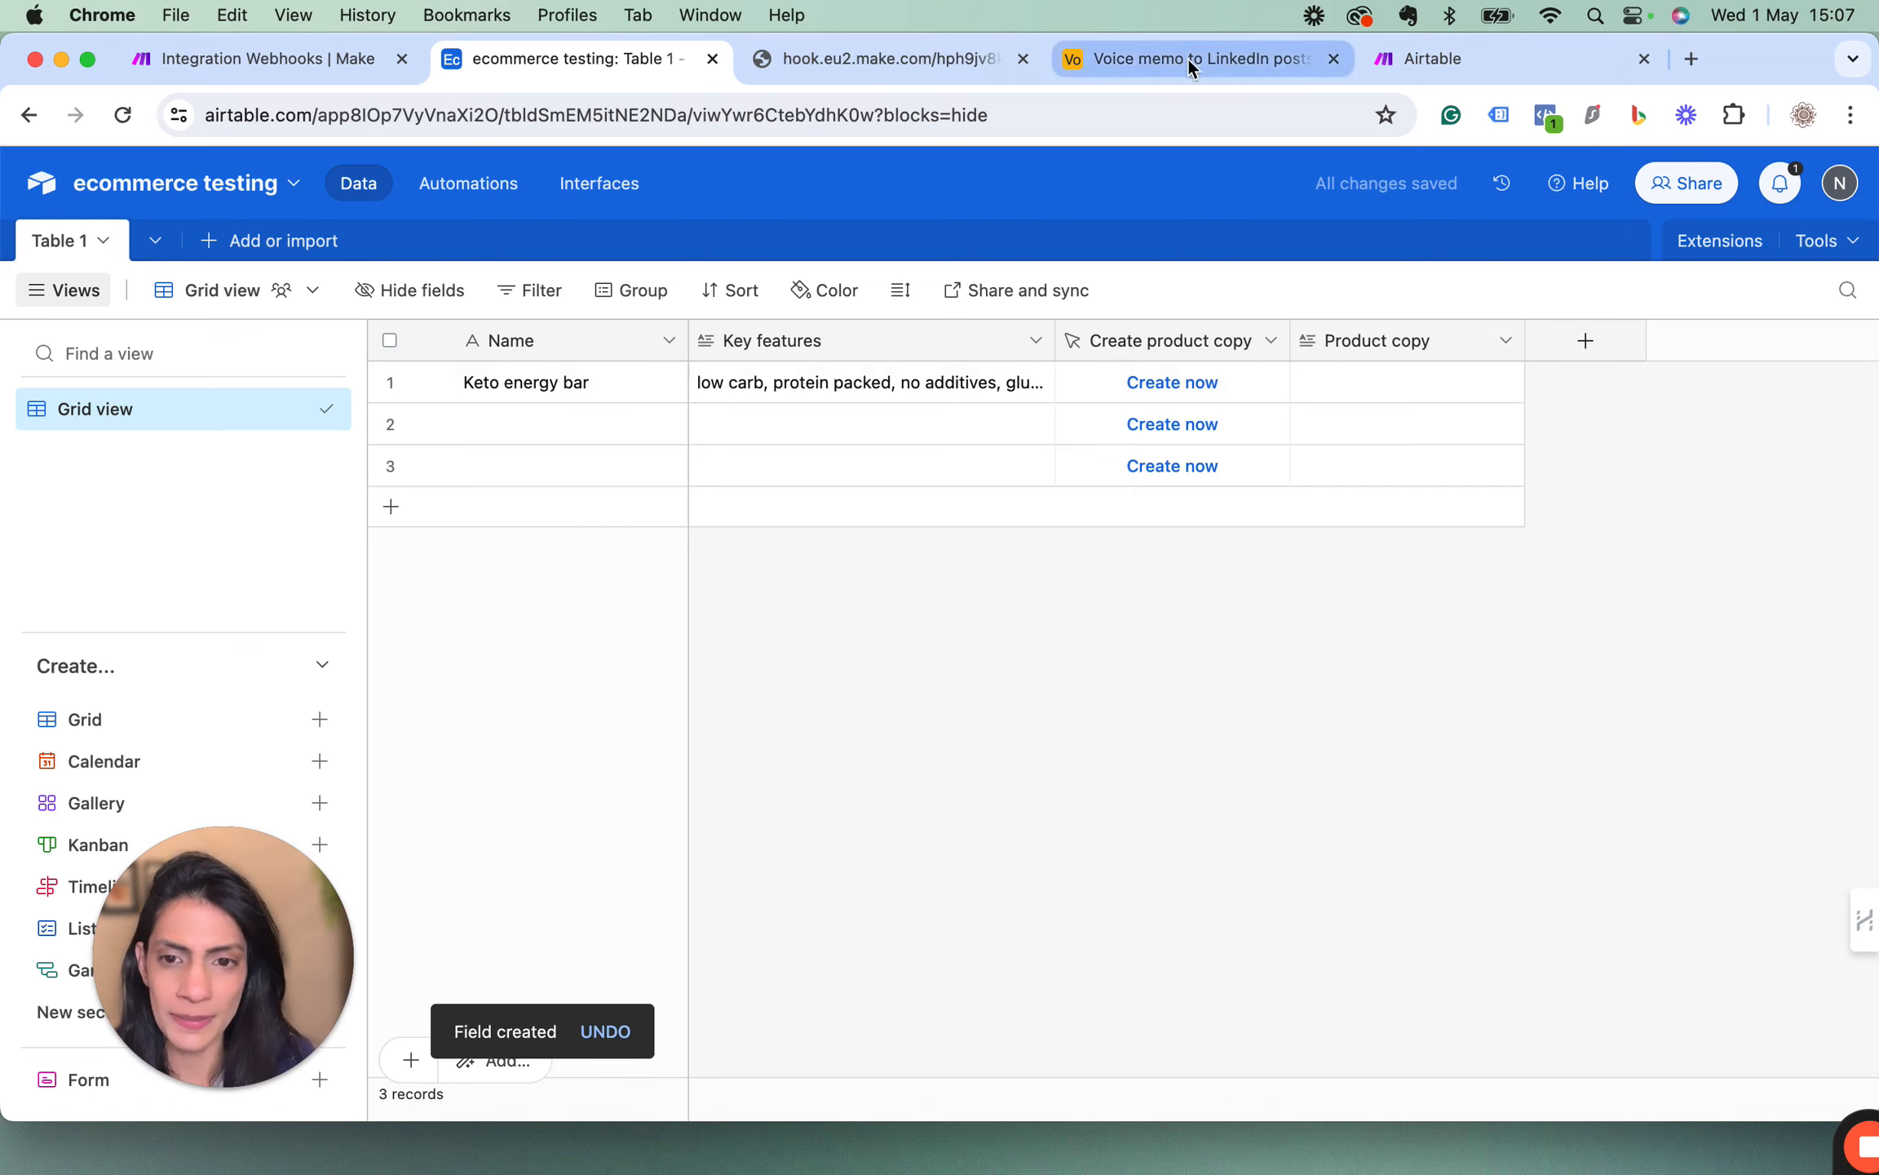
Close the webhook response page, return to the Make scenario and add an Airtable Update a Record module after OpenAI.
{"action": "left_click", "coordinate": [1023, 59]}
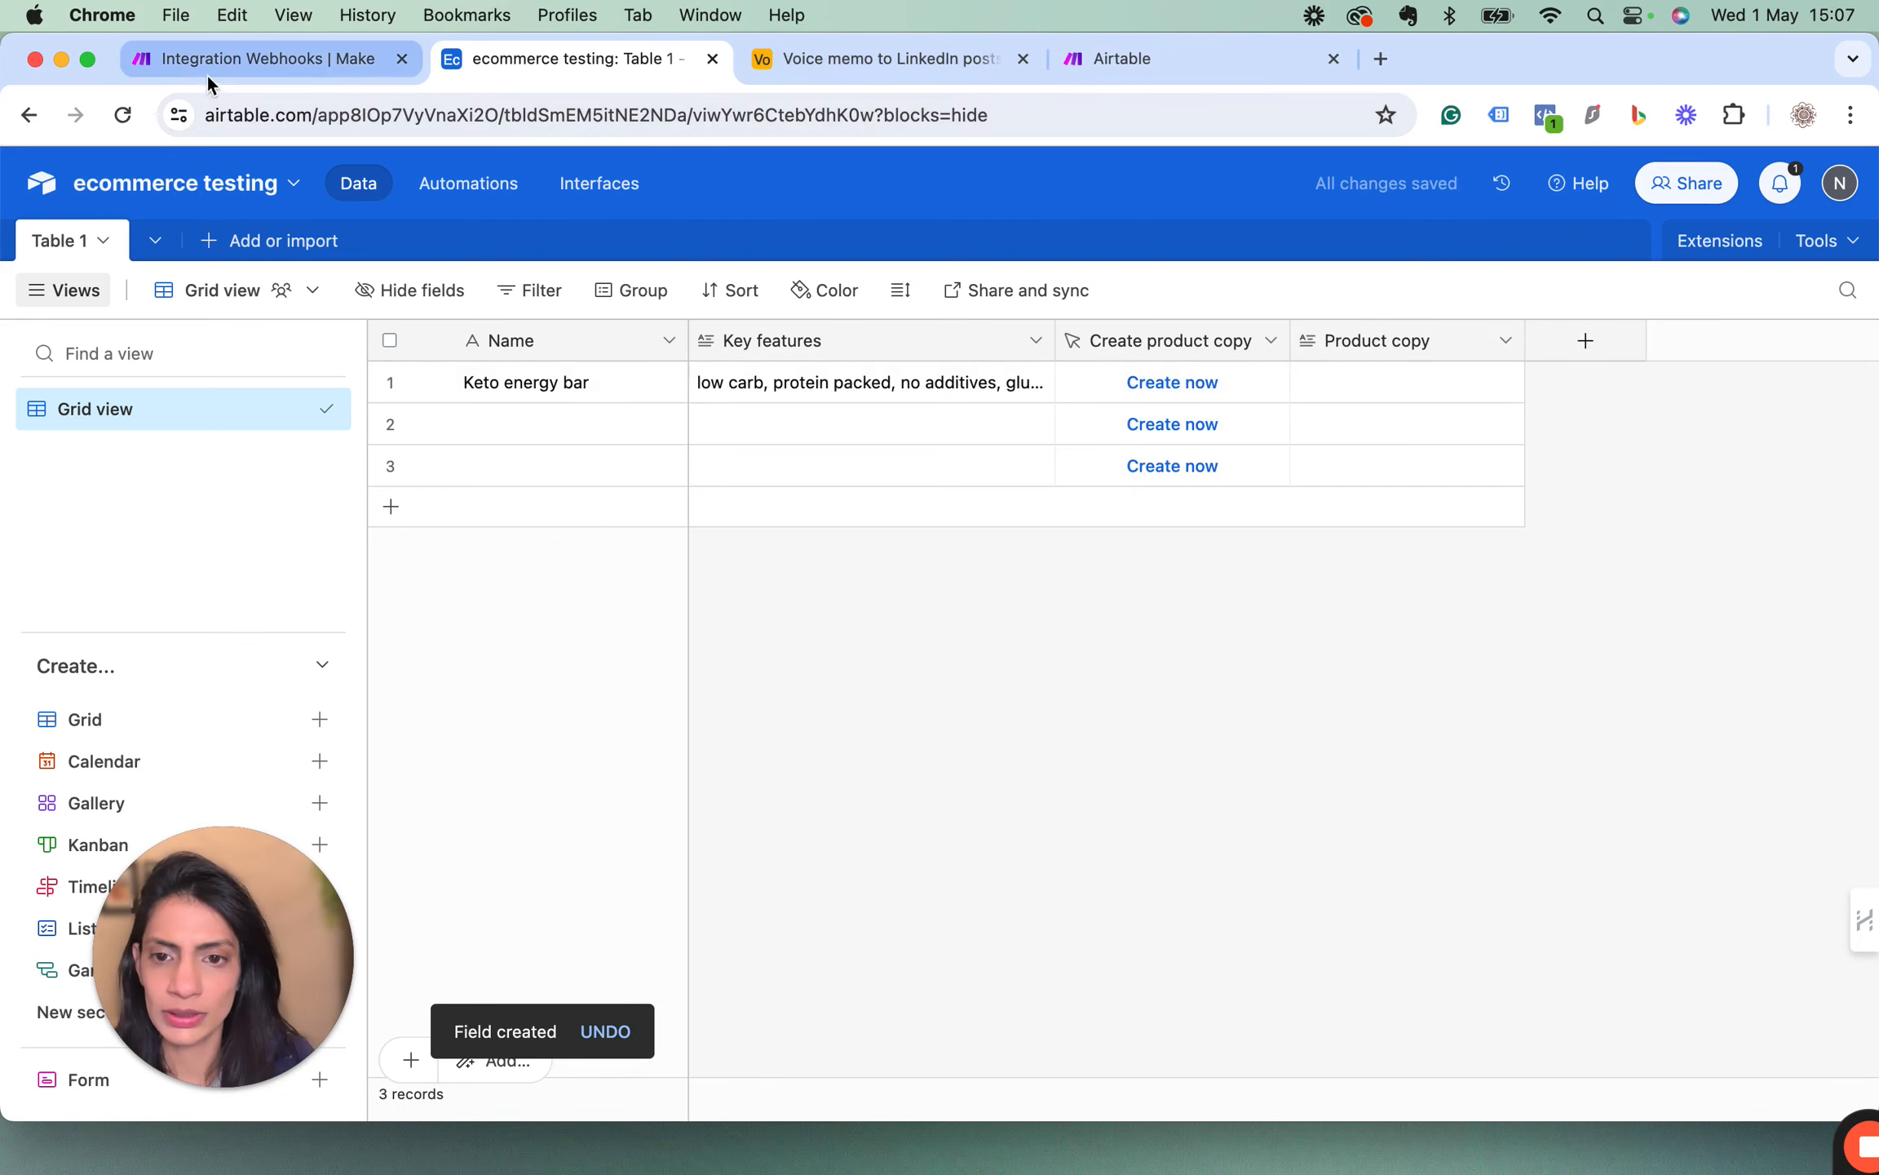
{"action": "left_click", "coordinate": [222, 65]}
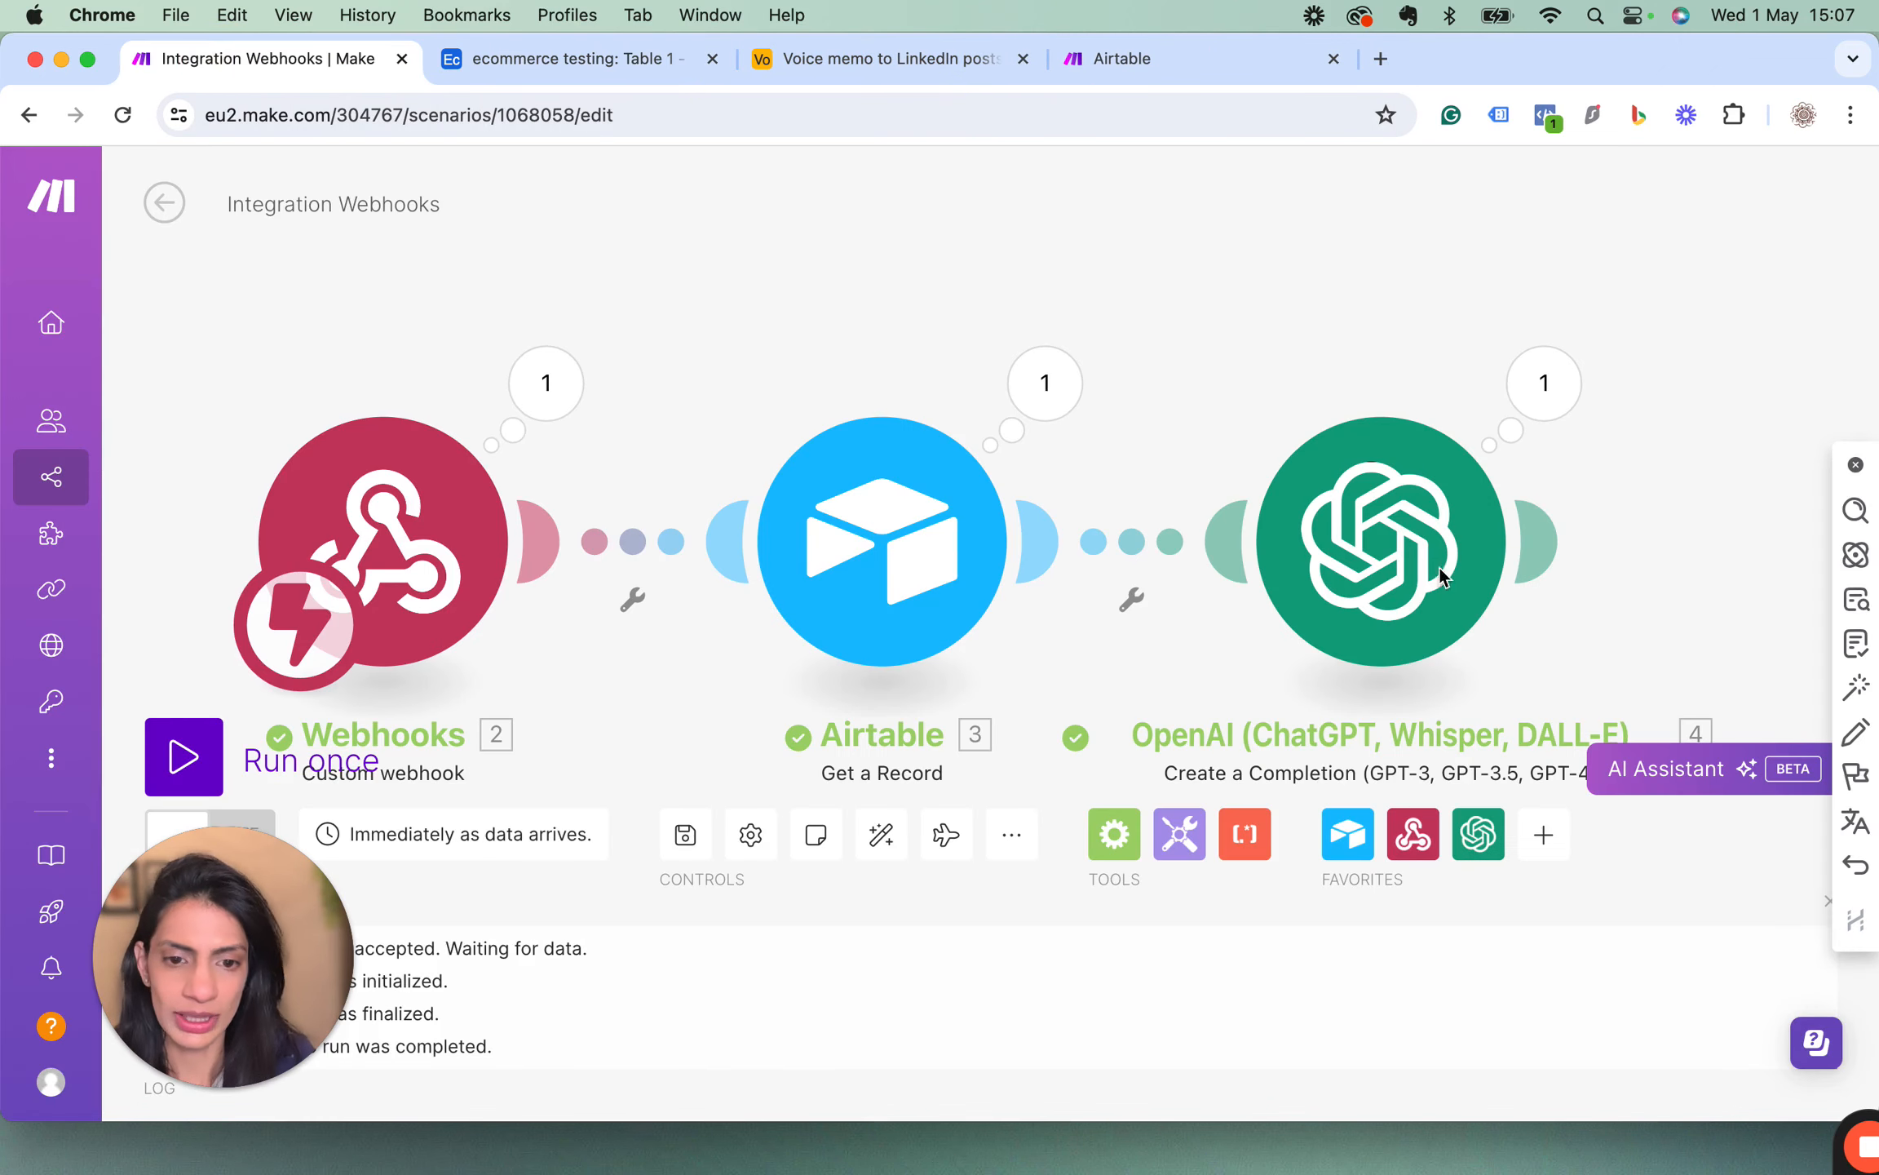
{"action": "left_click", "coordinate": [1540, 544]}
{"action": "left_click", "coordinate": [1497, 543]}
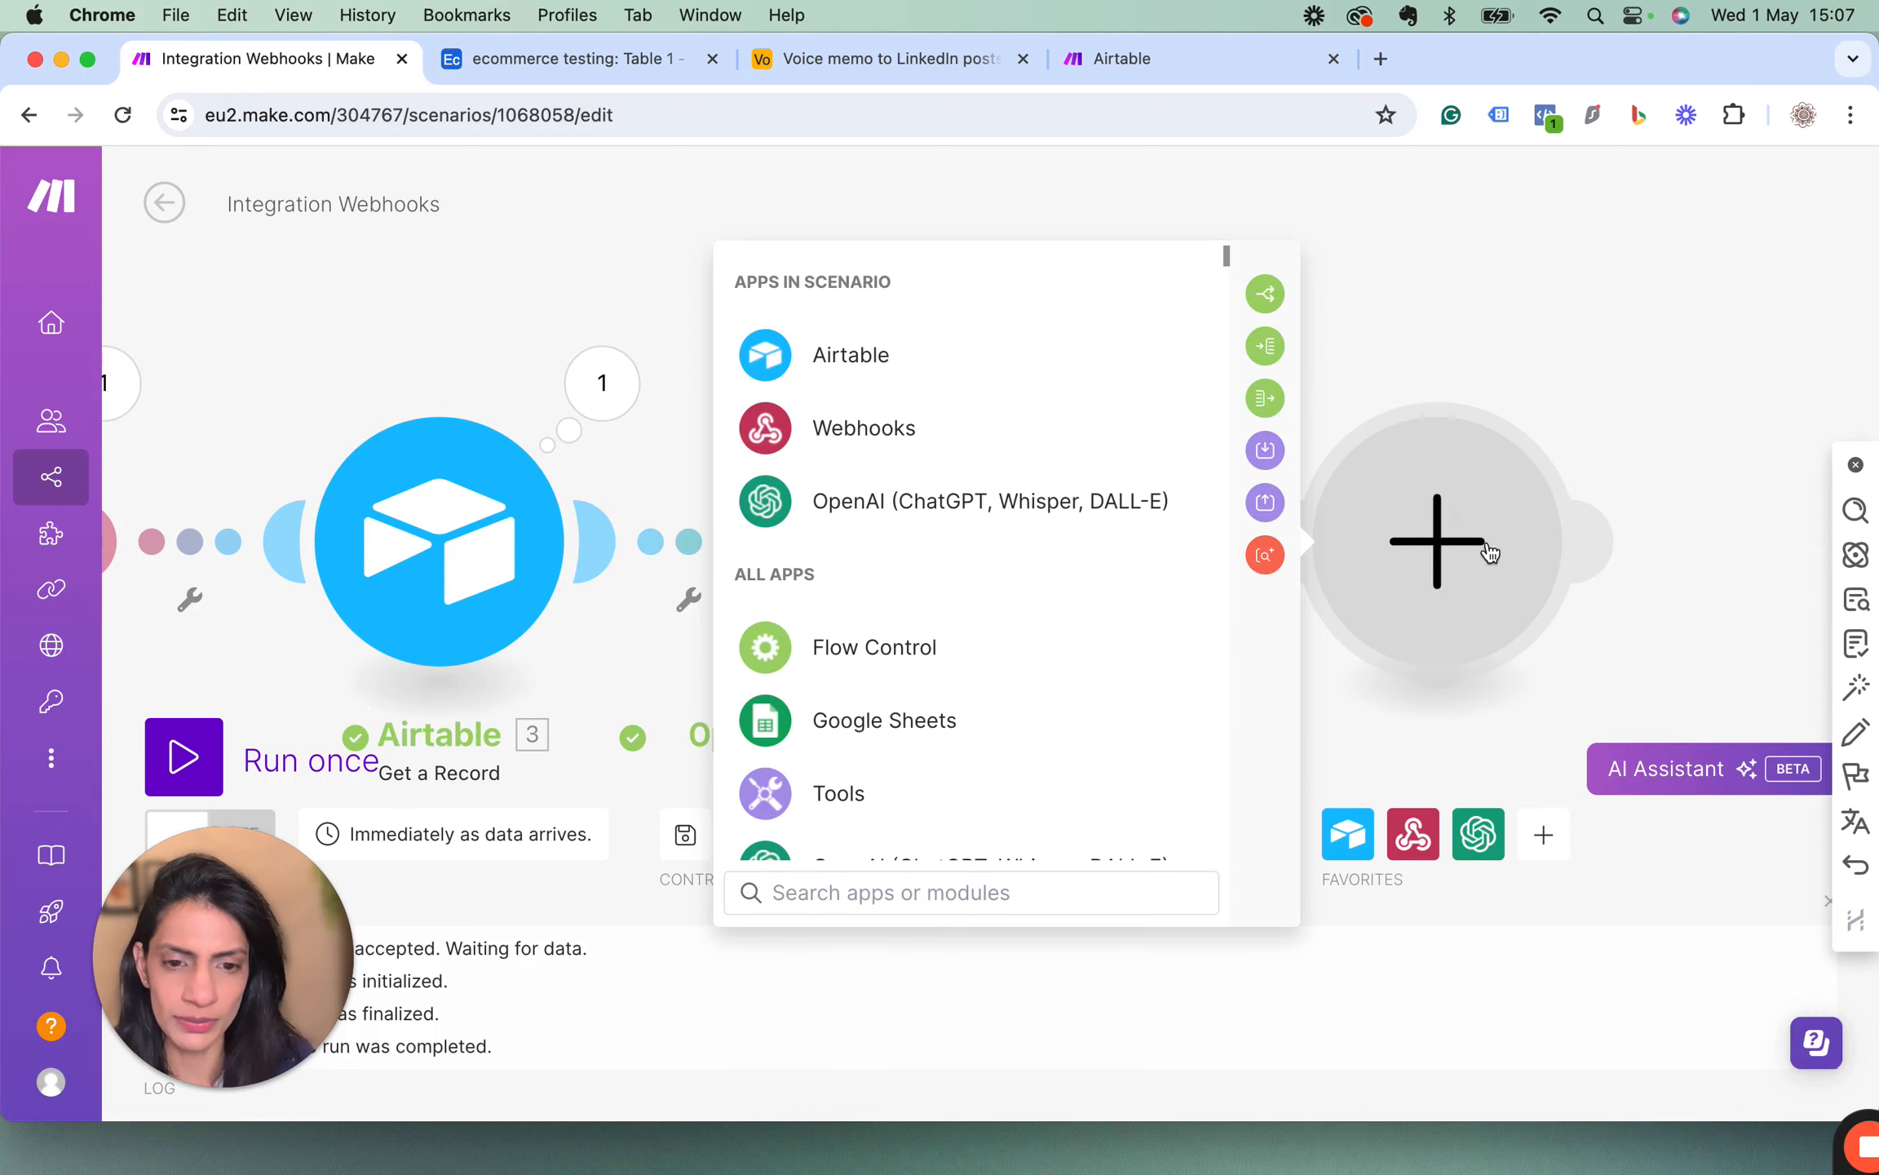
{"action": "left_click", "coordinate": [838, 350]}
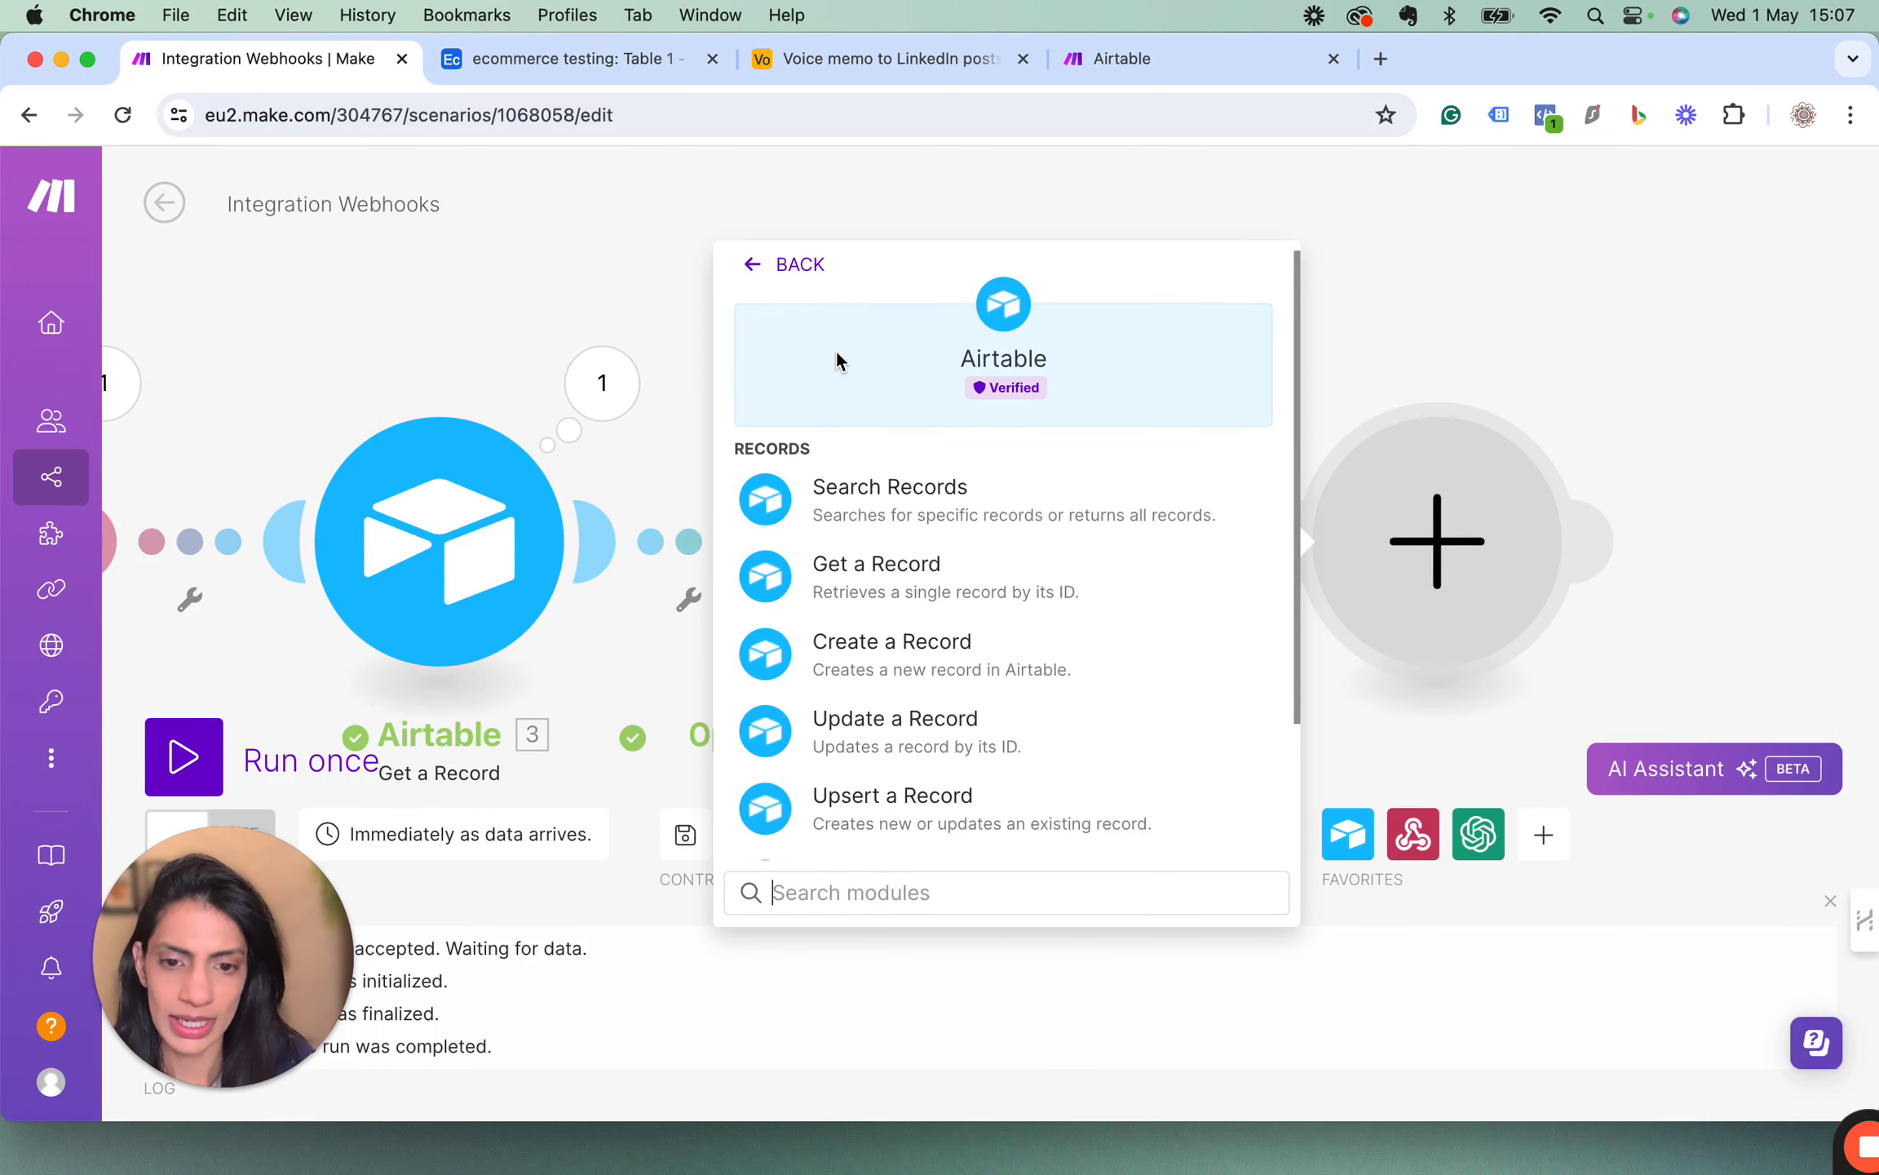
{"action": "scroll", "coordinate": [889, 604], "scroll_direction": "down", "scroll_amount": 1}
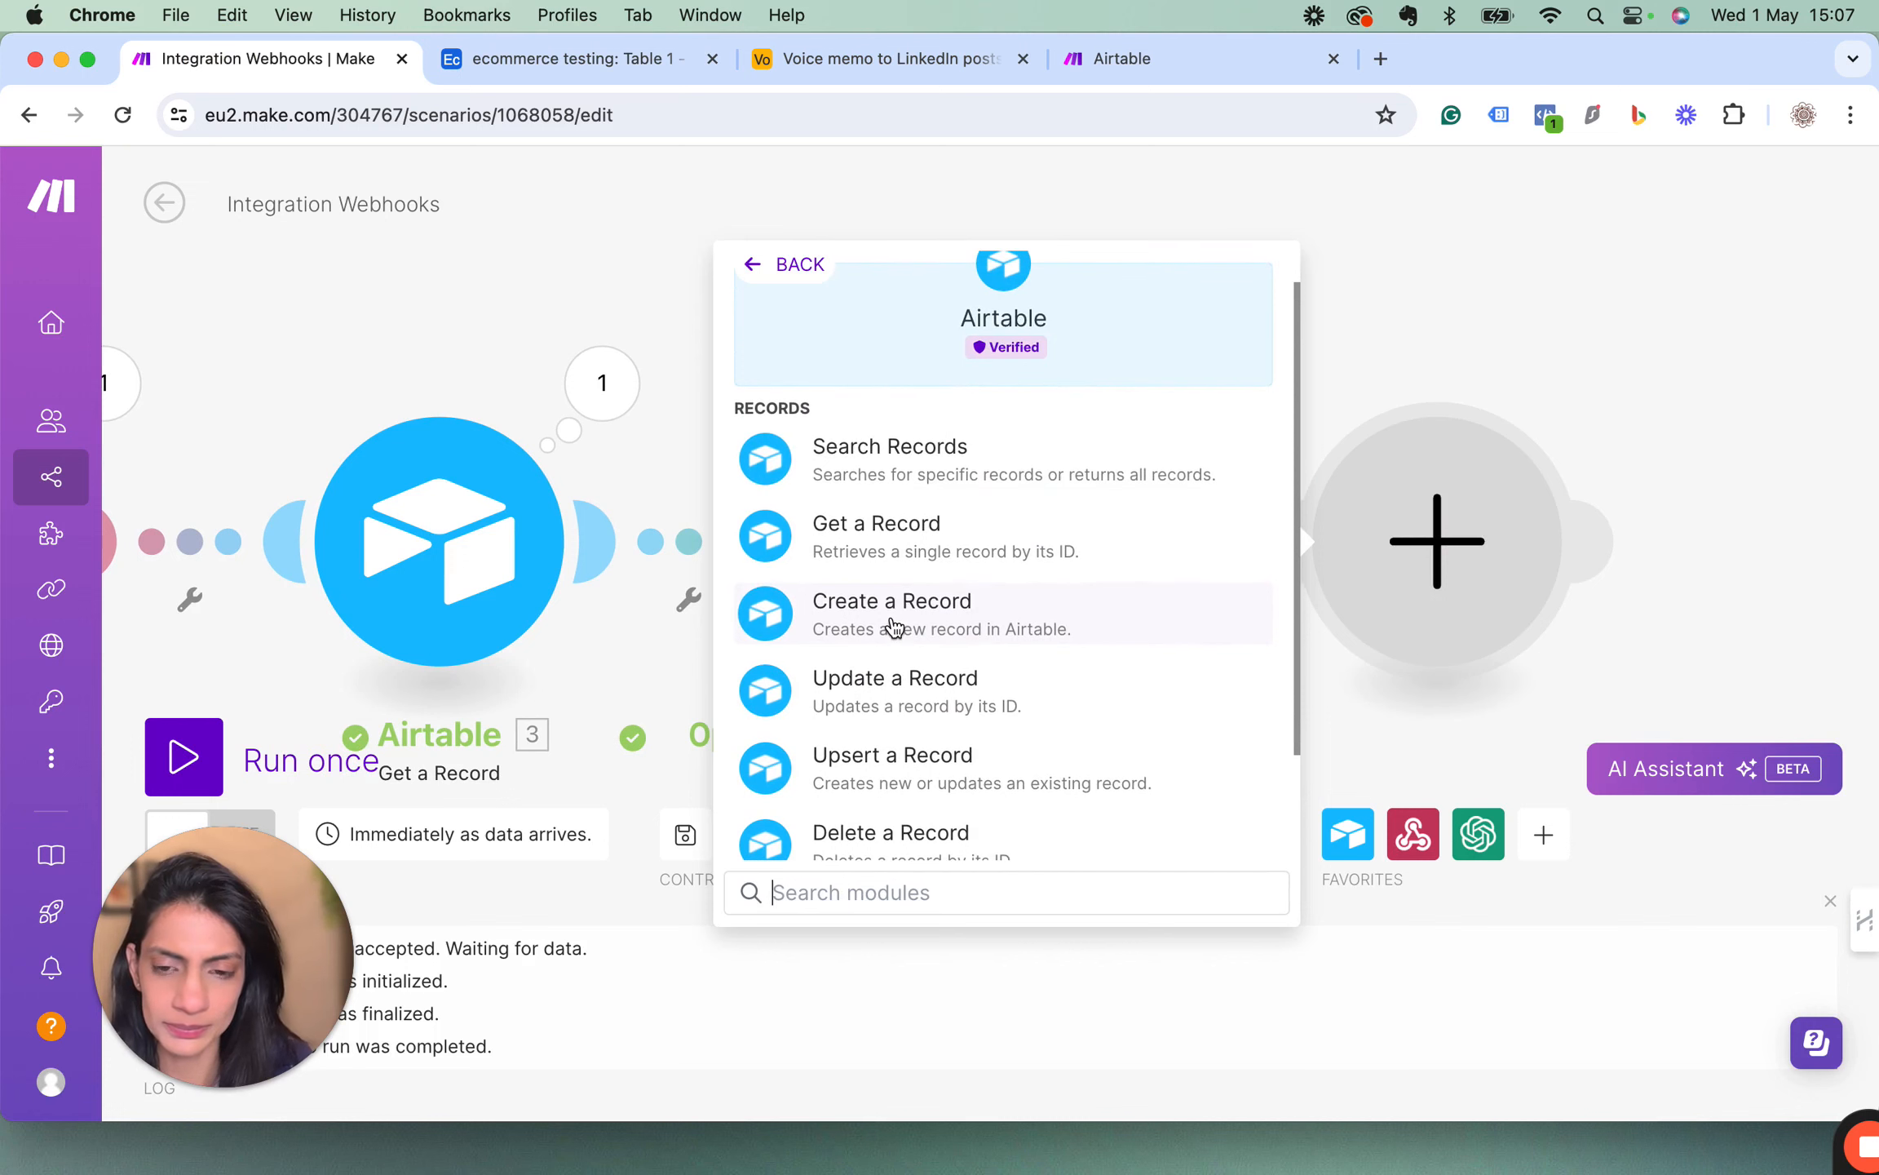
{"action": "left_click", "coordinate": [865, 674]}
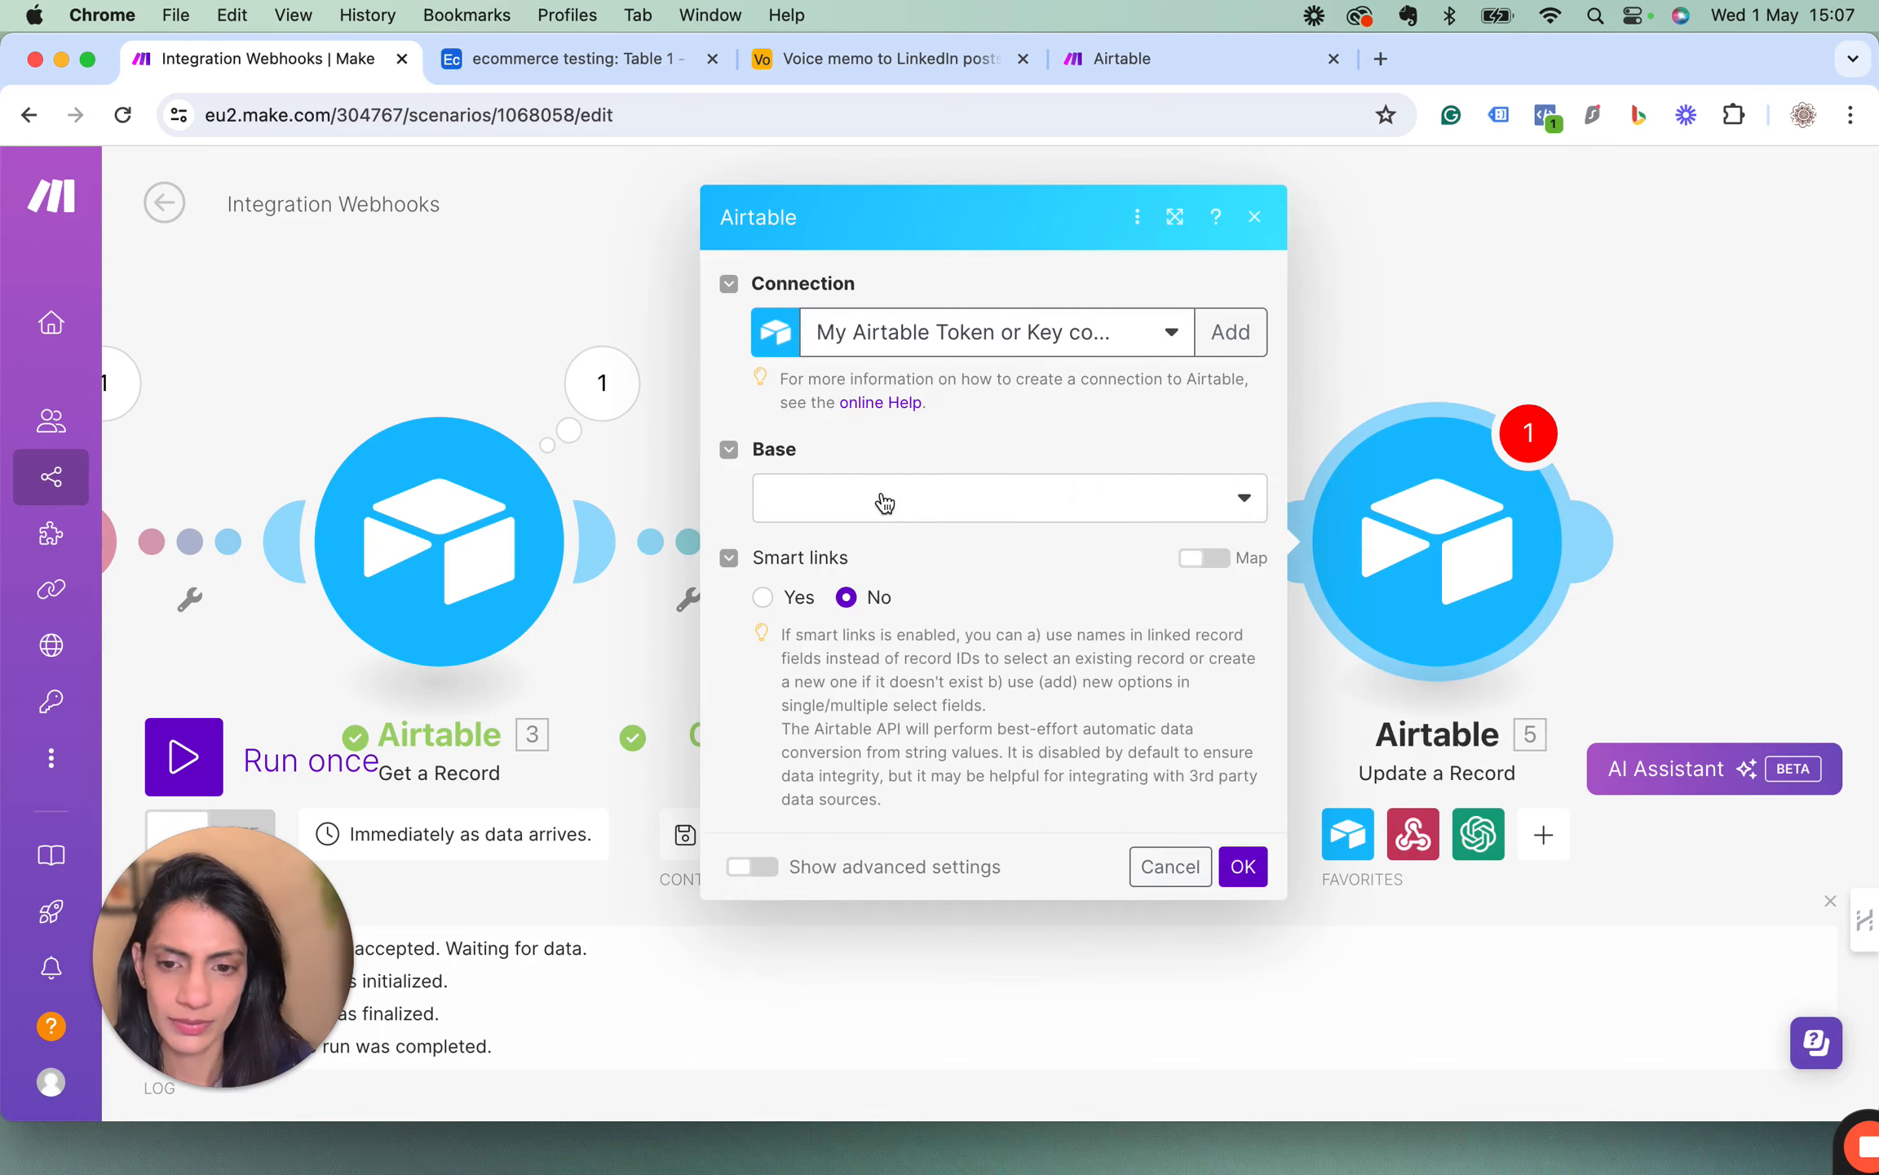
Set the Update a Record module's base to ecommerce testing and its table to Table 1.
{"action": "left_click", "coordinate": [881, 498]}
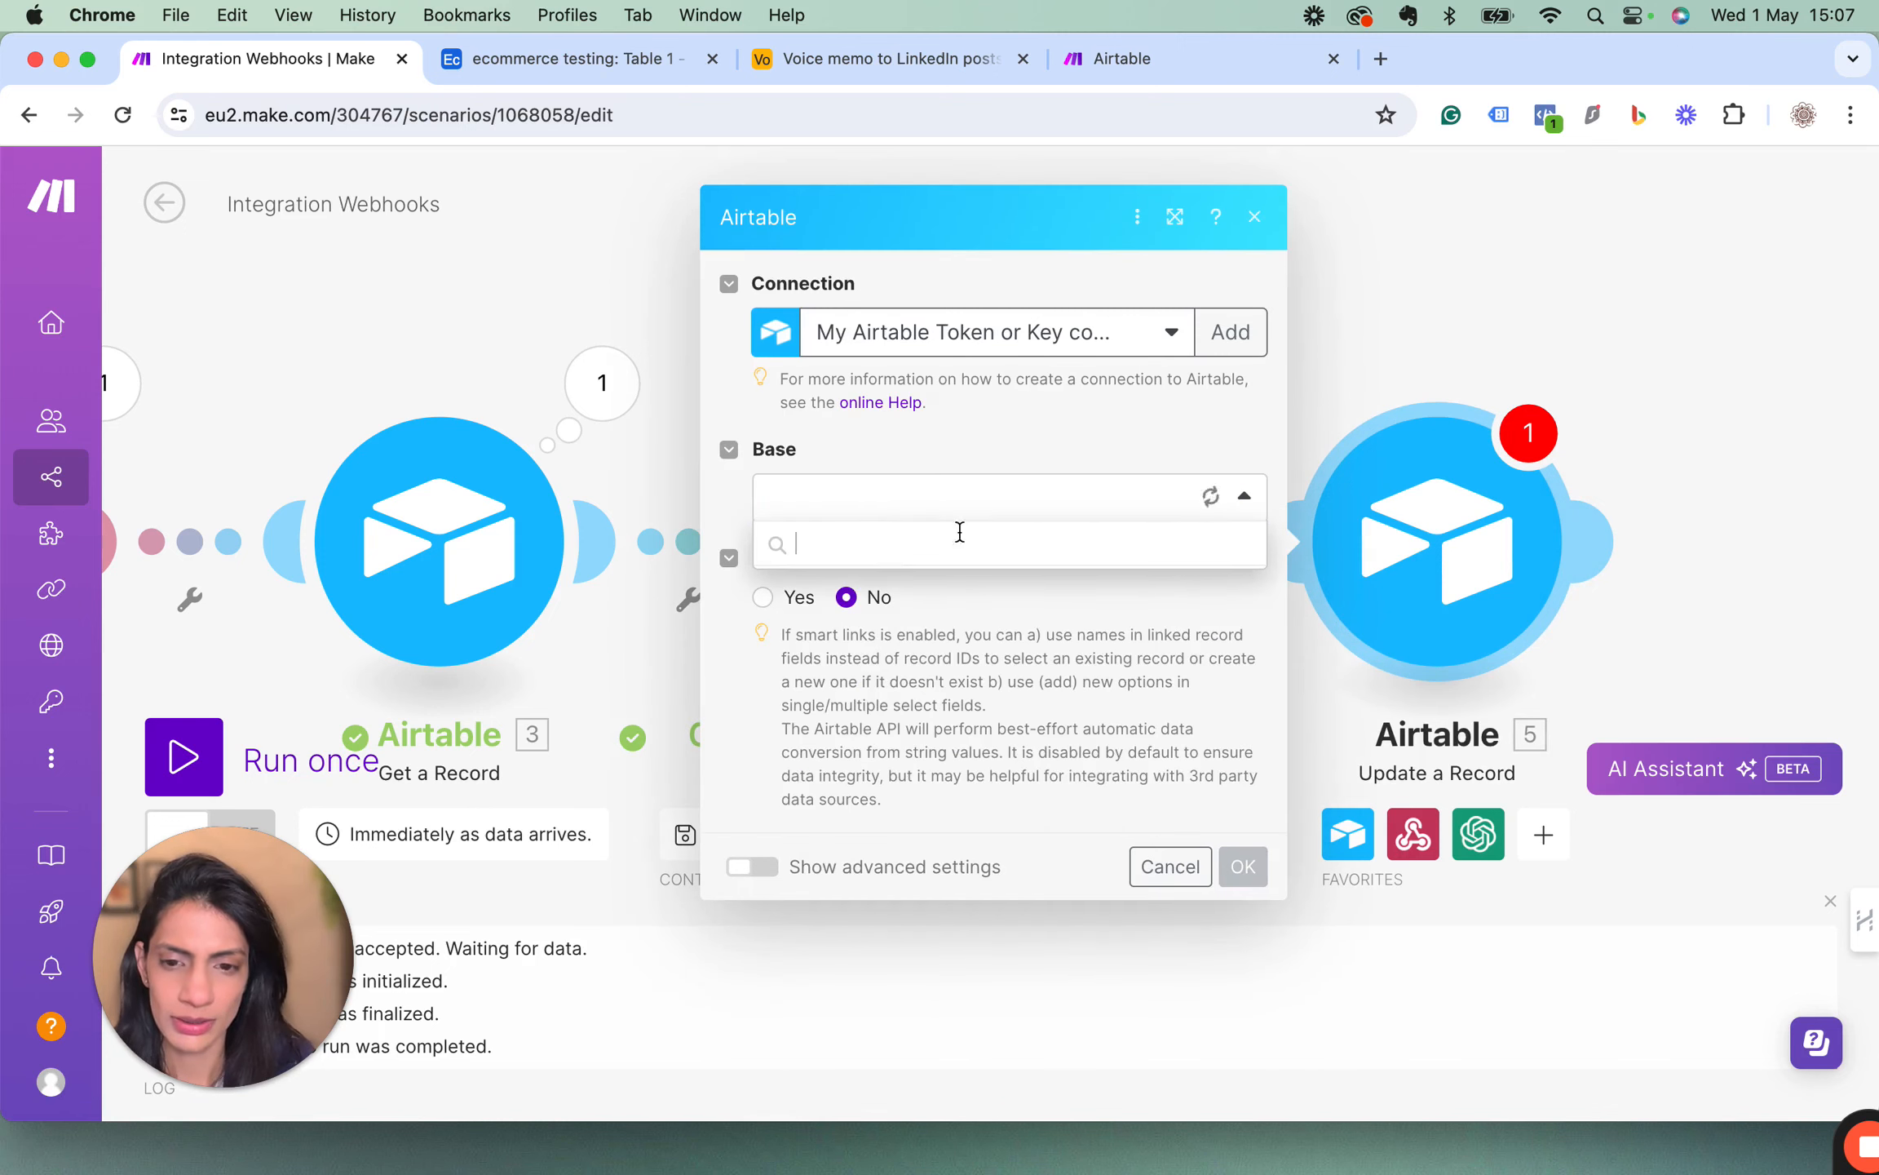
{"action": "left_click", "coordinate": [864, 768]}
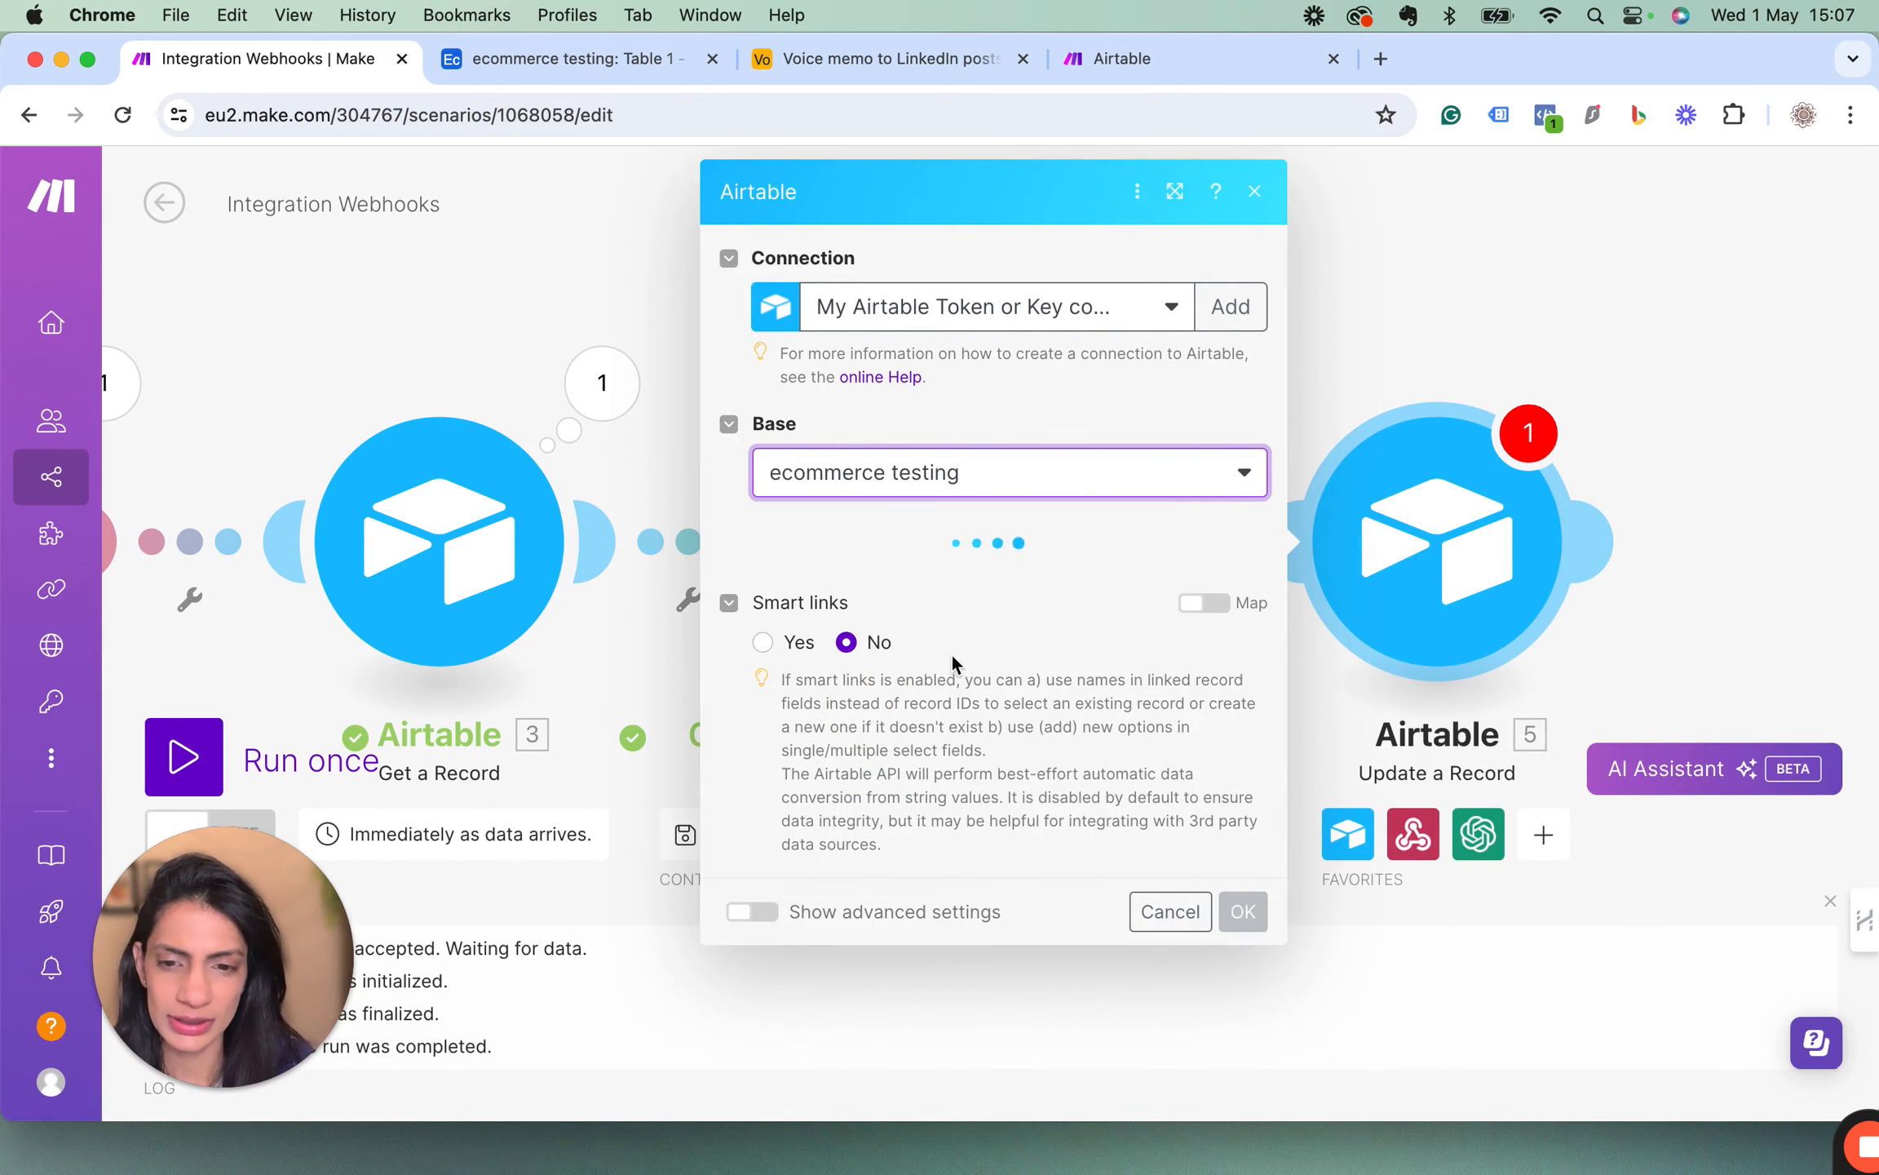
{"action": "left_click", "coordinate": [831, 585]}
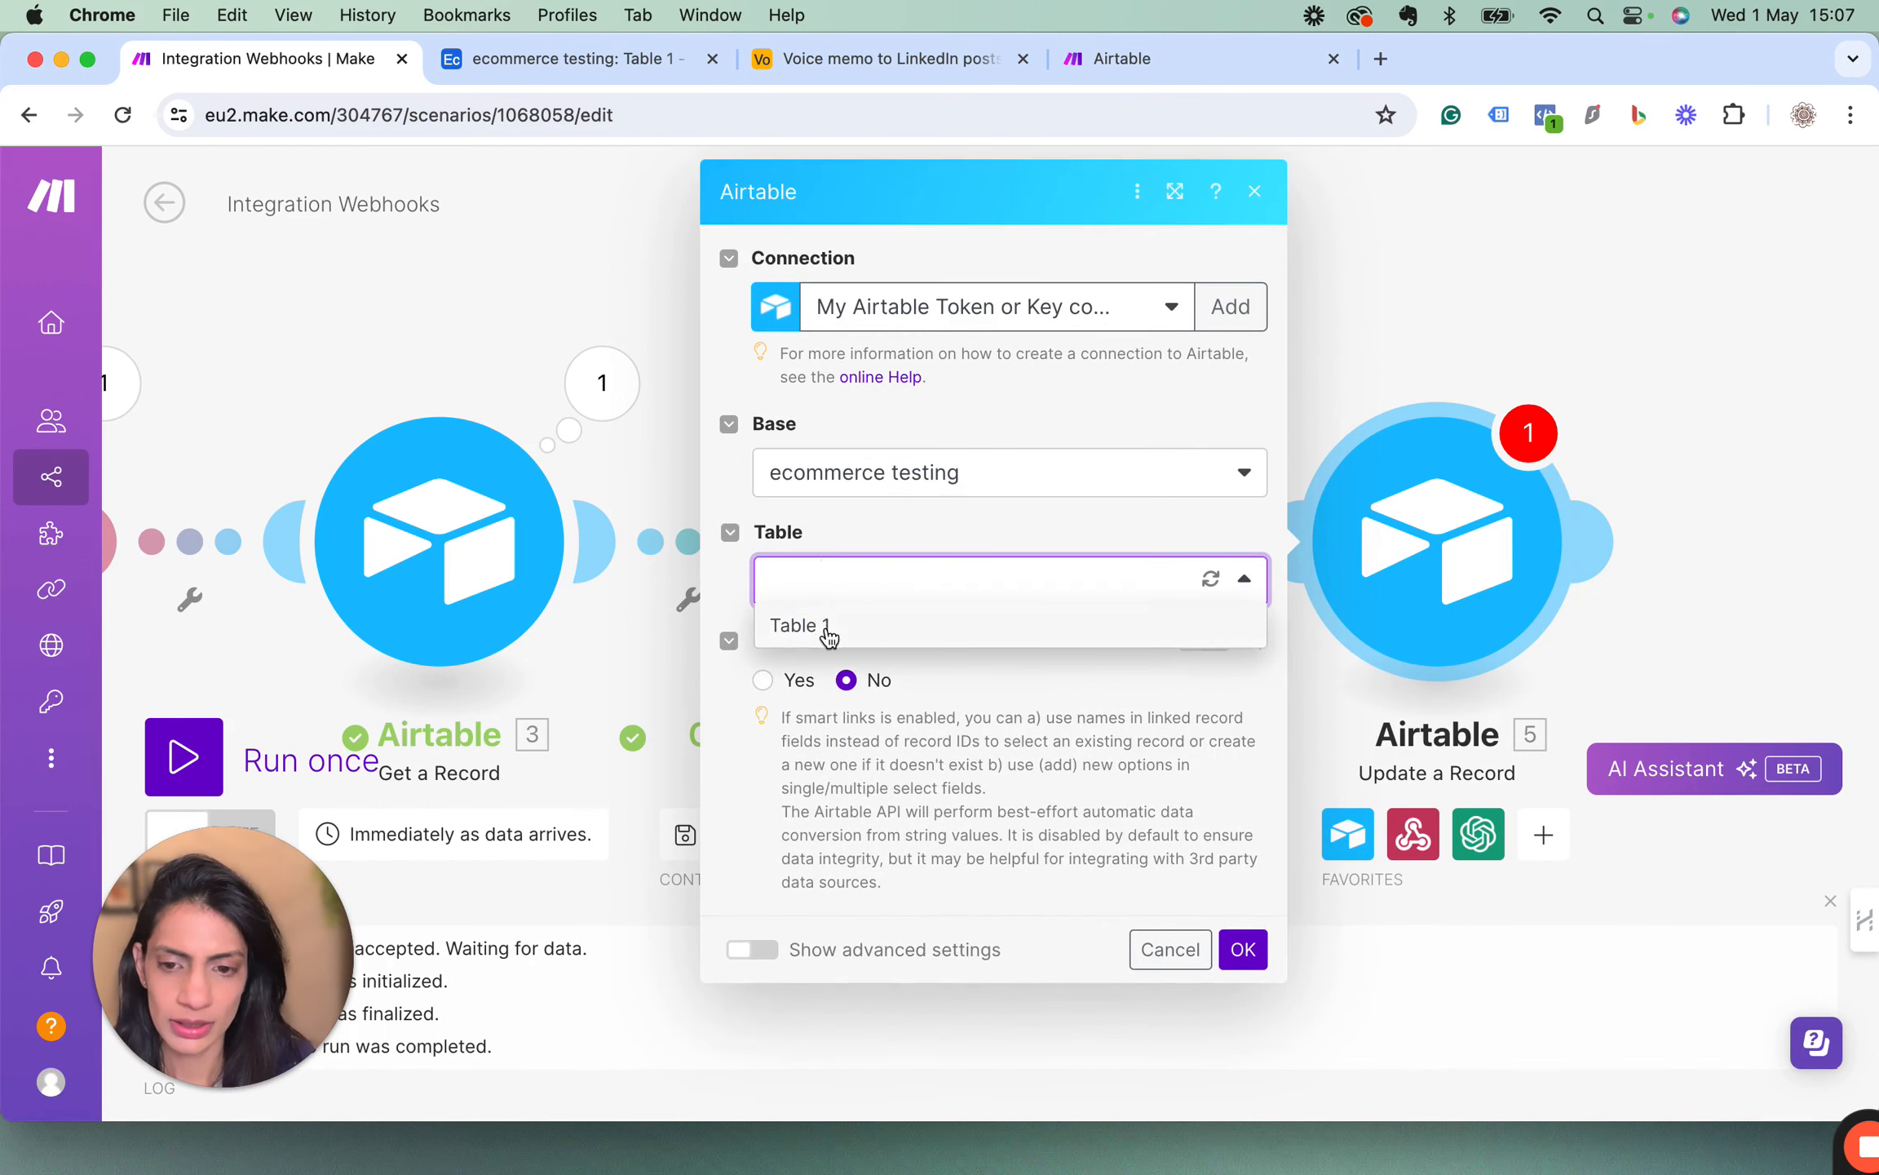
{"action": "left_click", "coordinate": [826, 625]}
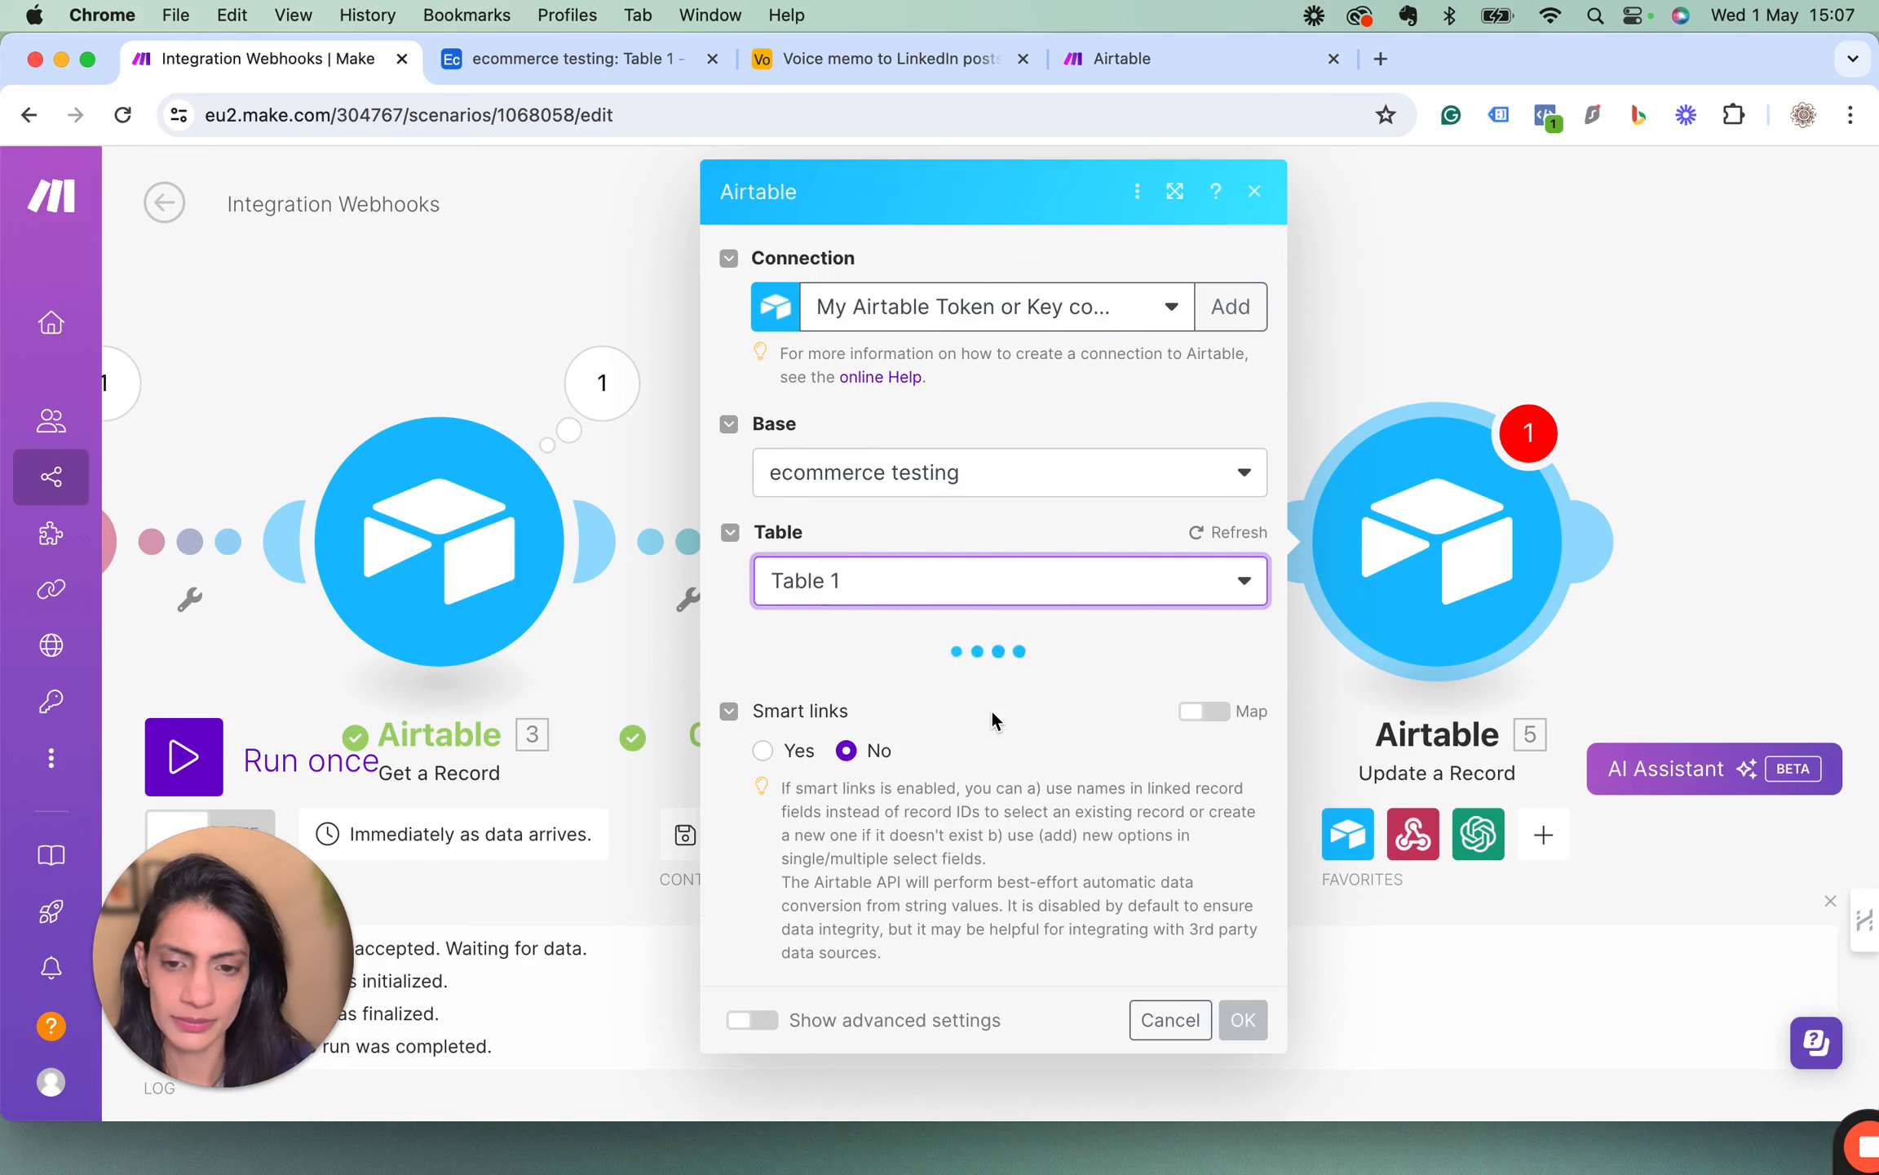
Map the webhook's record_ID into the Record ID of the Update a Record module.
{"action": "scroll", "coordinate": [992, 711], "scroll_direction": "down", "scroll_amount": 2}
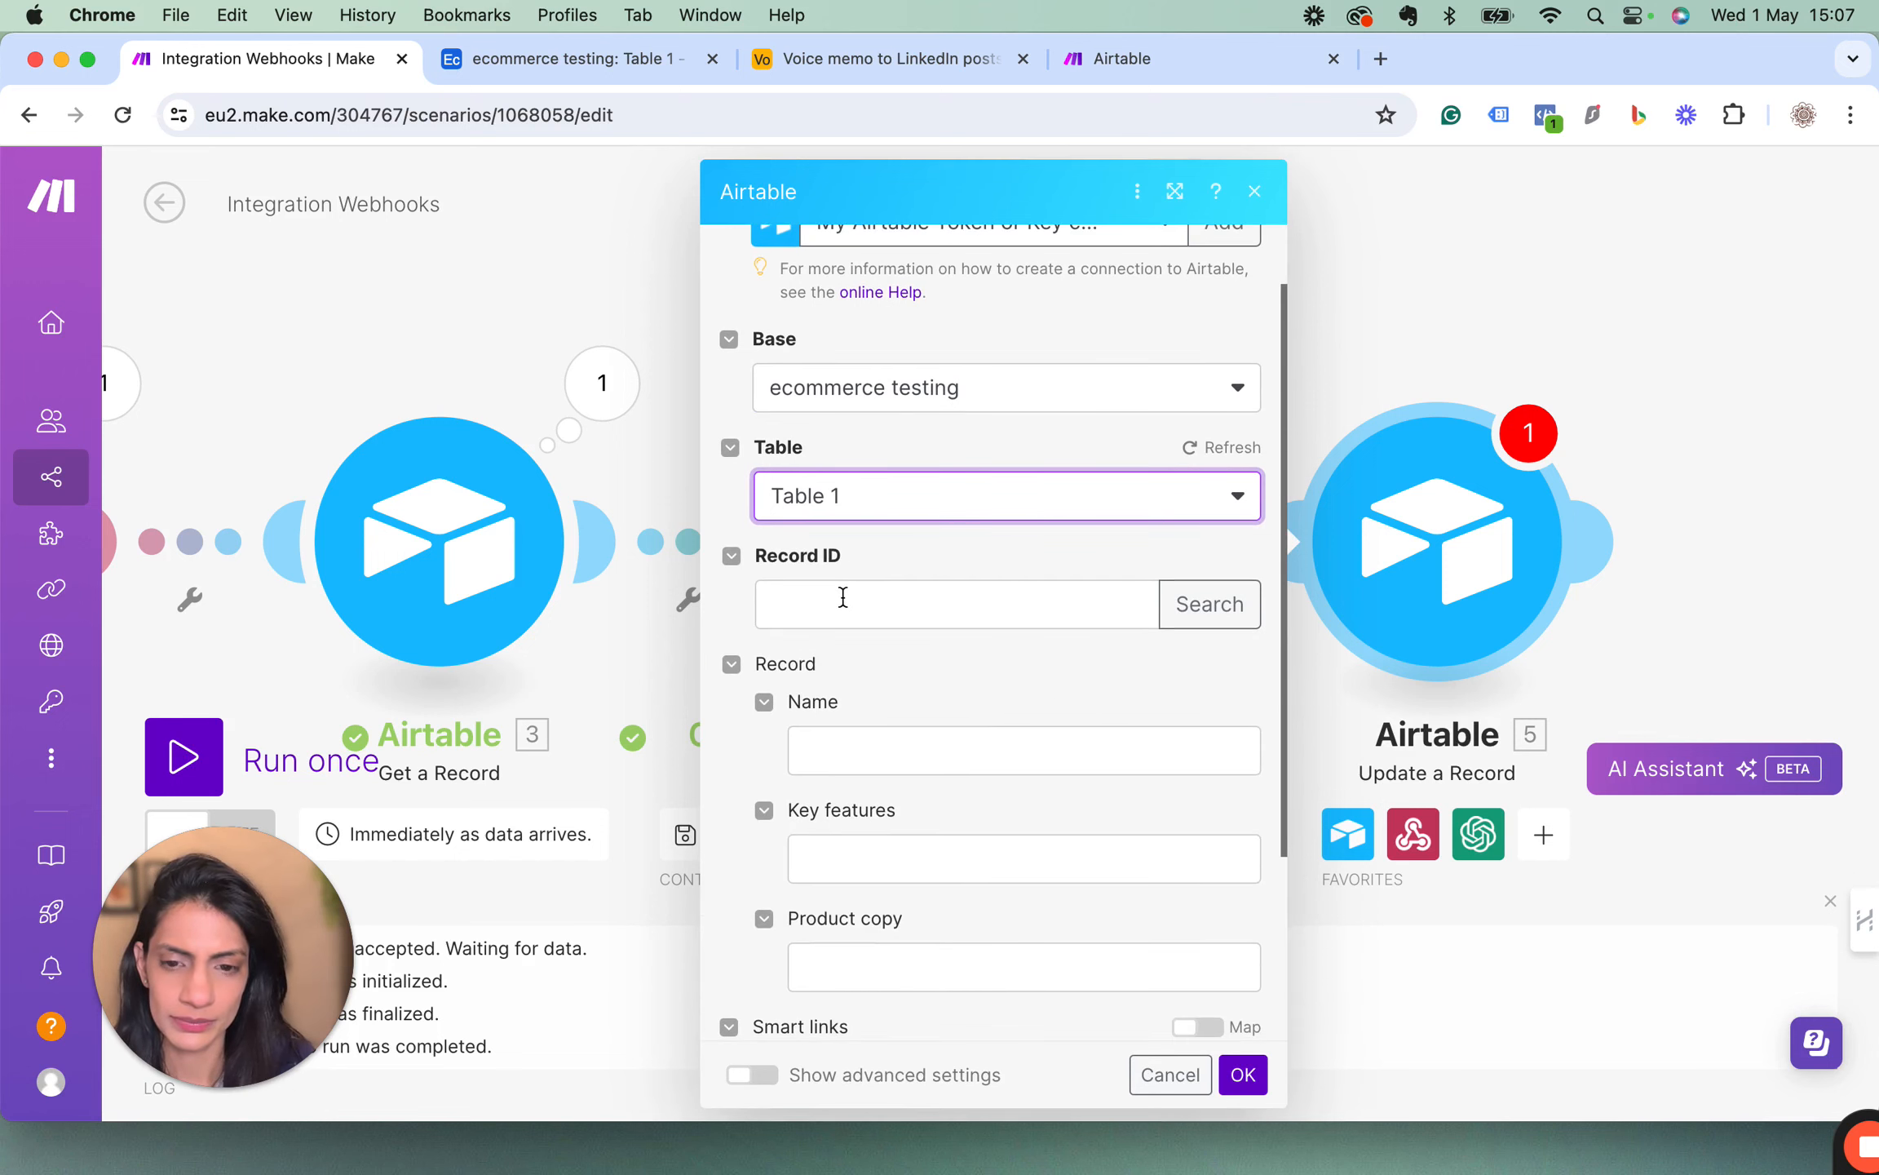
{"action": "left_click", "coordinate": [843, 597]}
{"action": "left_click", "coordinate": [1252, 1071]}
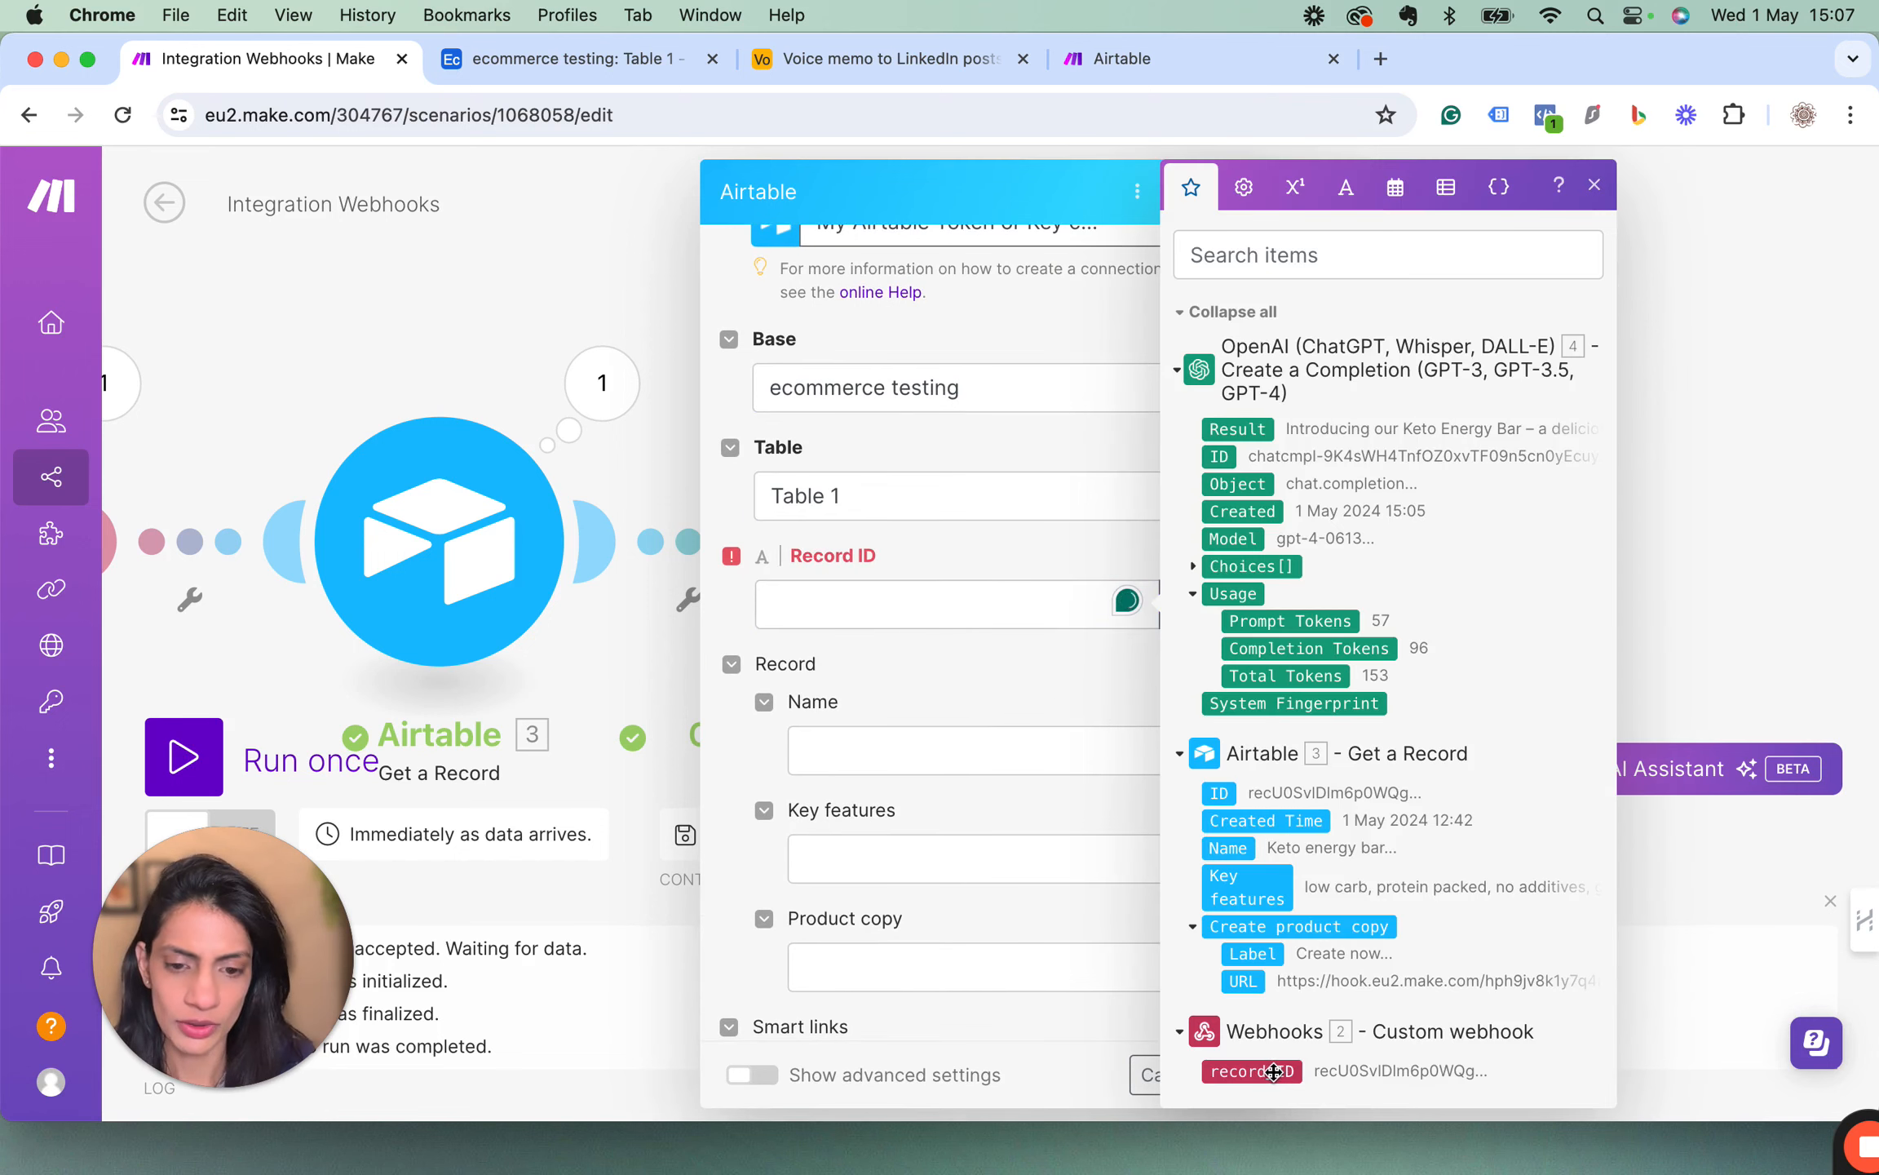
{"action": "left_click", "coordinate": [1594, 185]}
Map OpenAI's Choices[] Message Content into the Product copy field and save the Update a Record module.
{"action": "scroll", "coordinate": [960, 652], "scroll_direction": "down", "scroll_amount": 5}
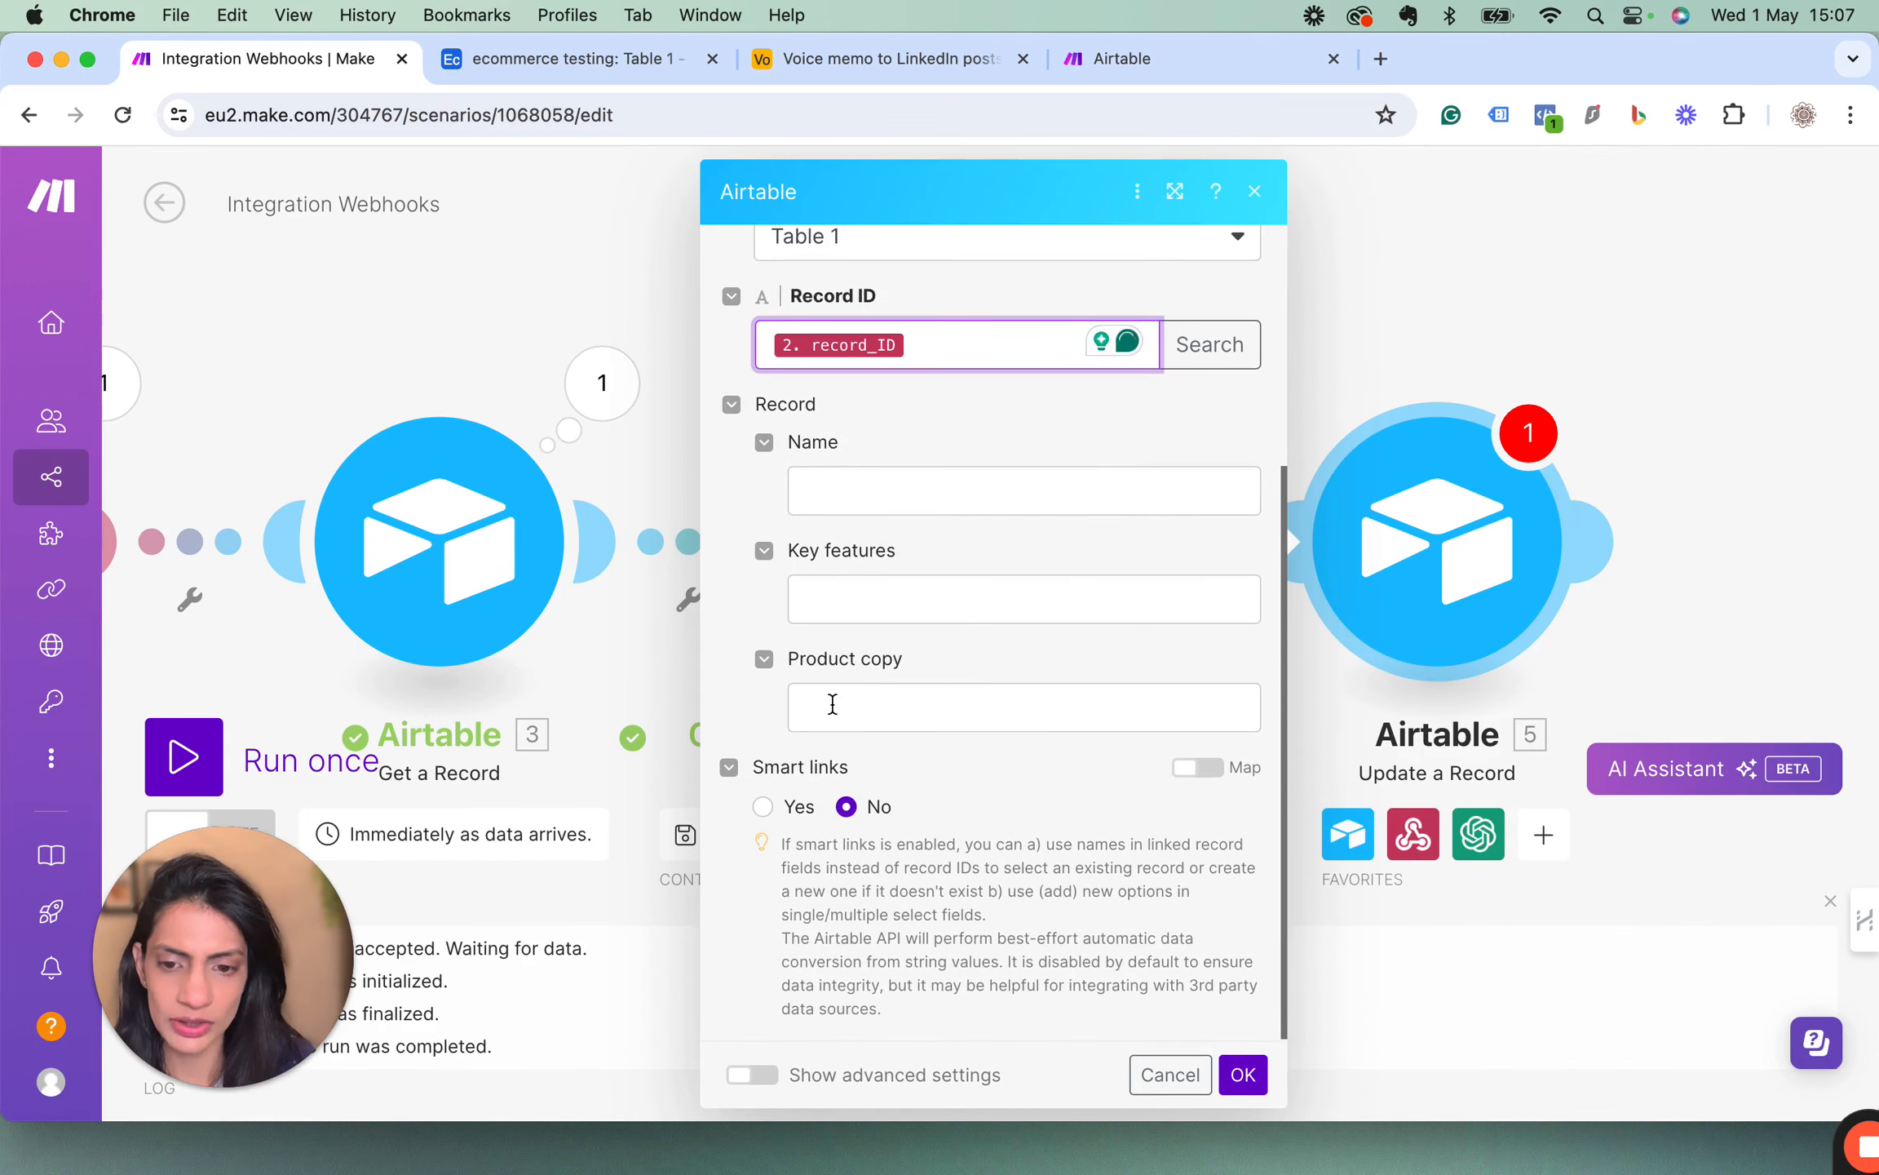
{"action": "left_click", "coordinate": [832, 703]}
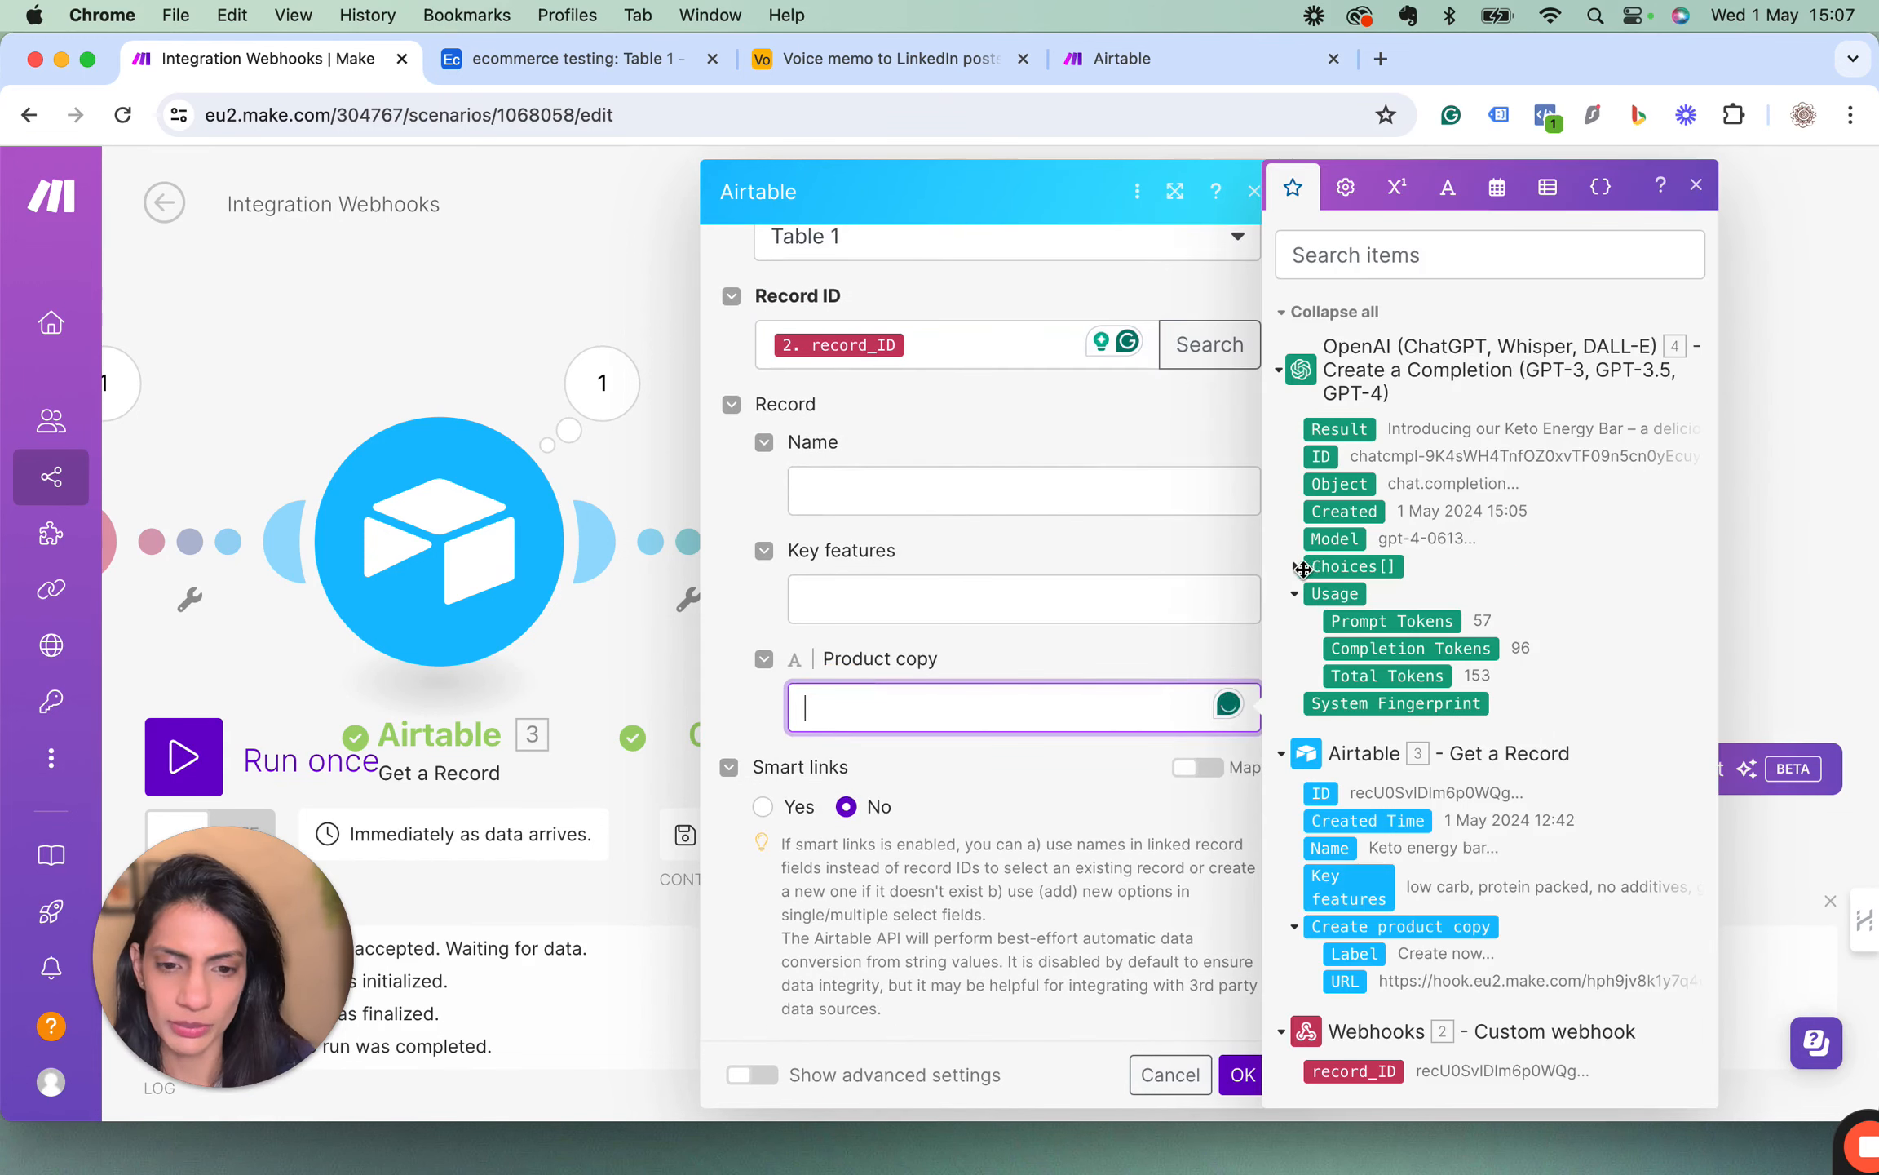
{"action": "left_click", "coordinate": [1387, 566]}
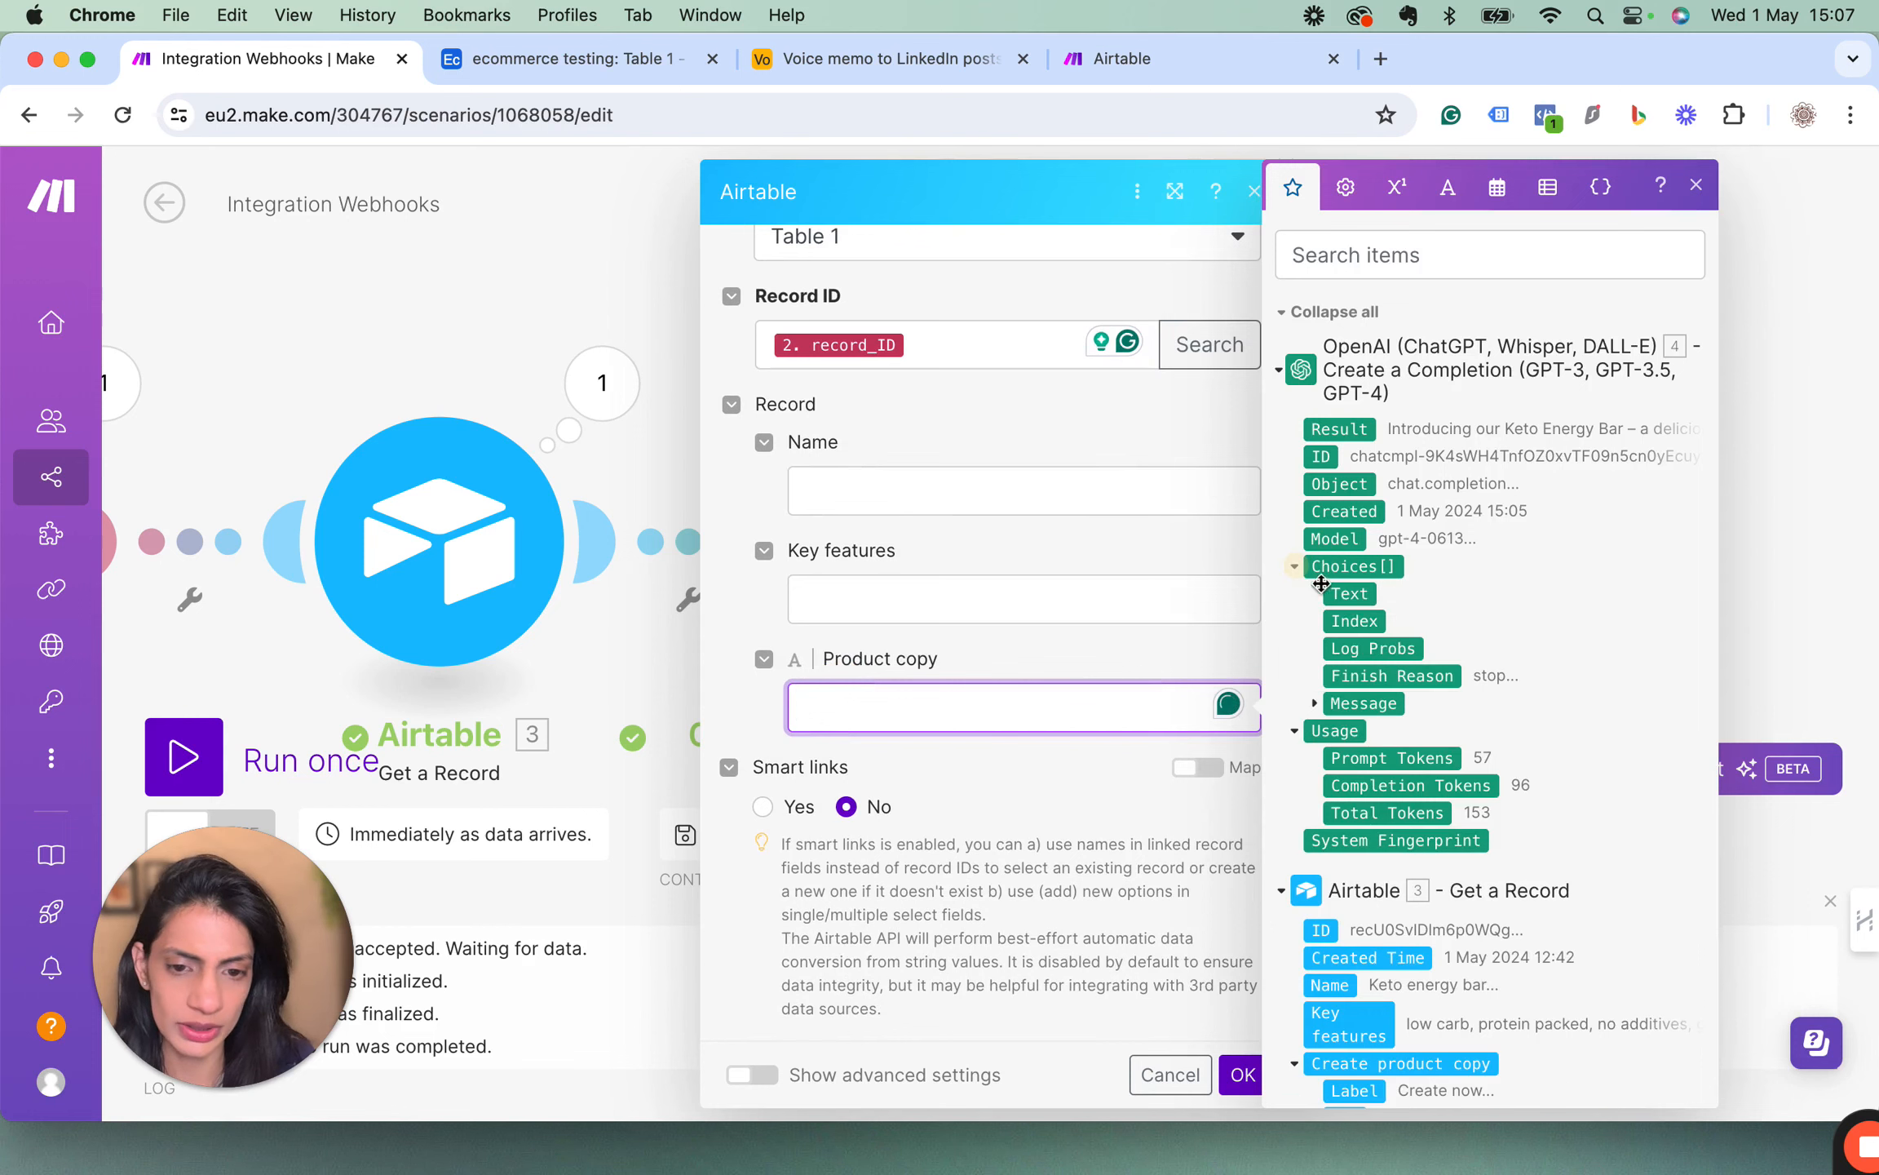
{"action": "left_click", "coordinate": [1387, 702]}
{"action": "left_click", "coordinate": [1697, 184]}
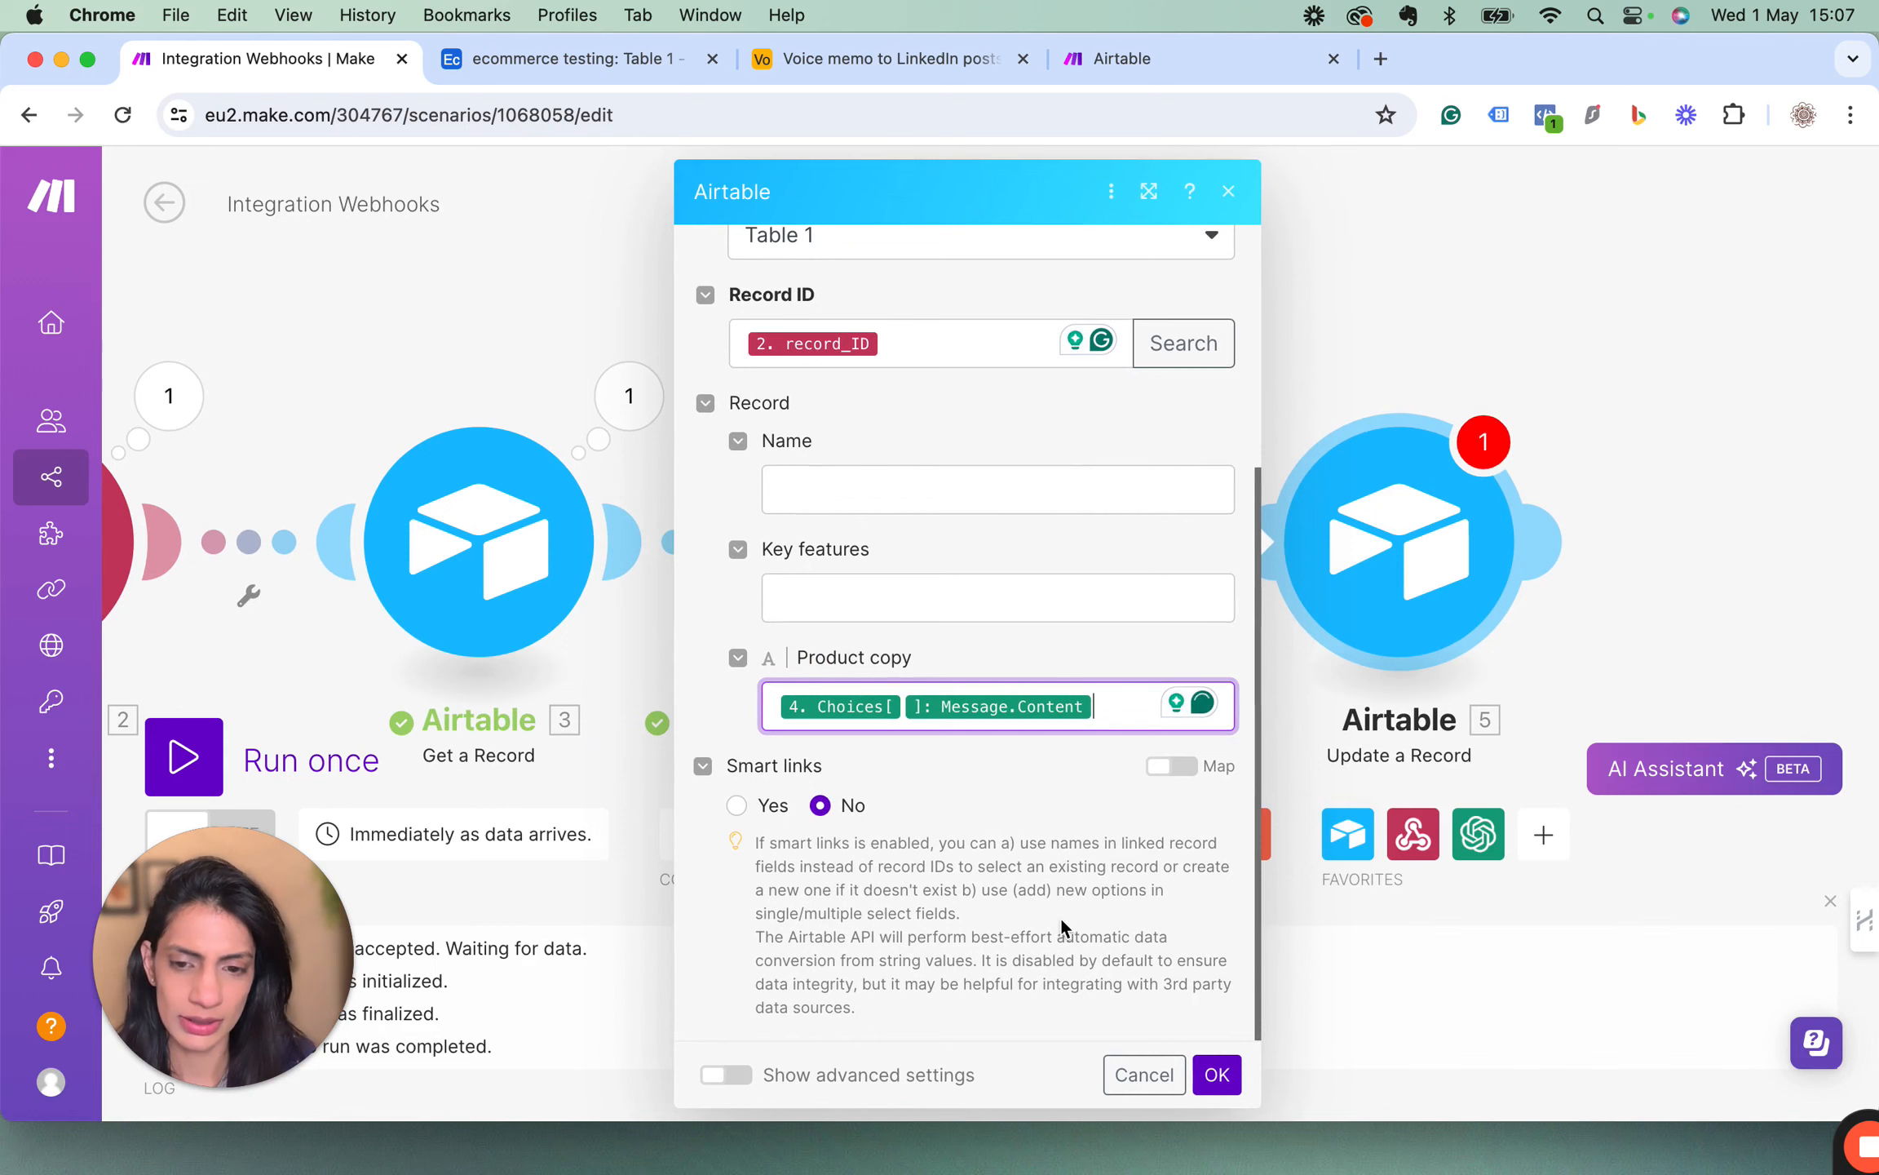
{"action": "left_click", "coordinate": [1214, 1077]}
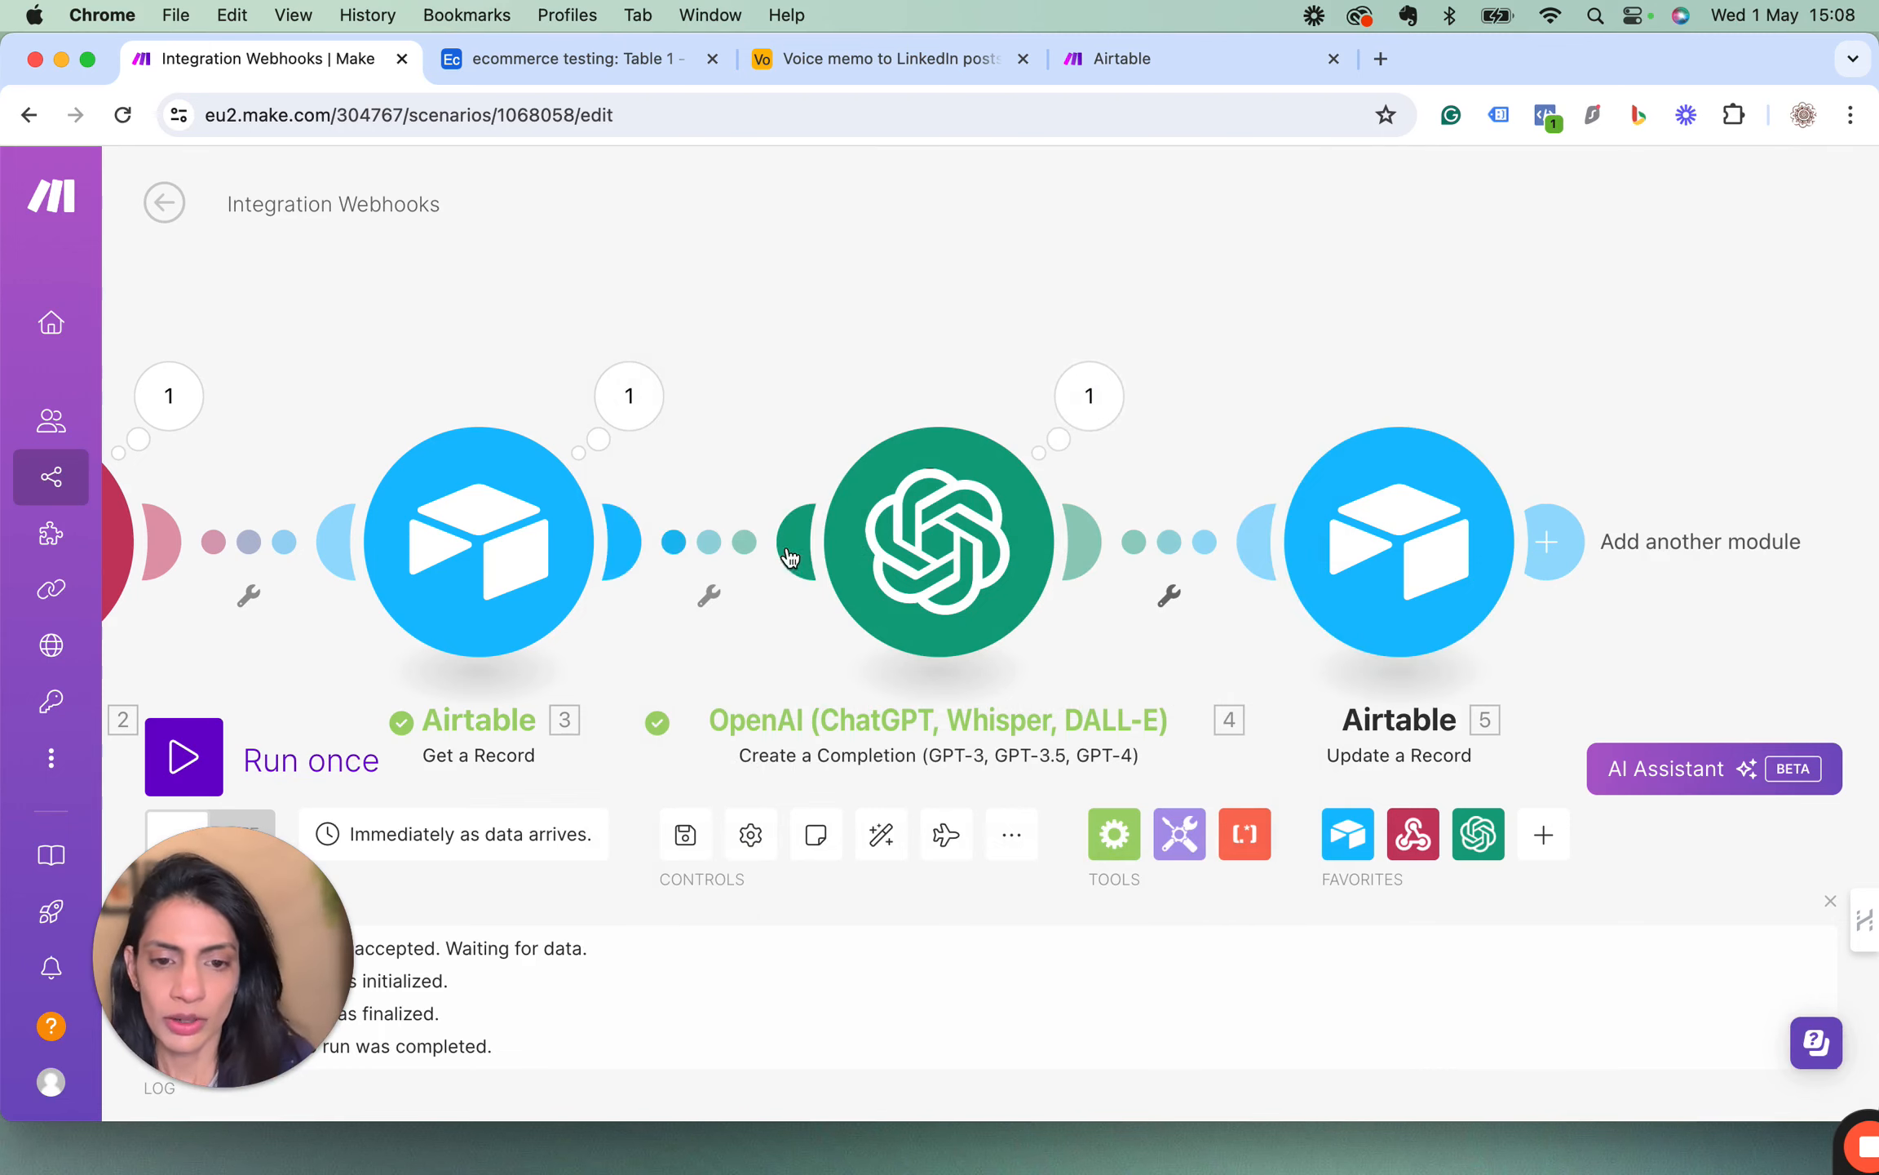
Run the scenario once, trigger it with Create now on Airtable's Keto energy bar record, and return to the Make scenario.
{"action": "scroll", "coordinate": [705, 493], "scroll_direction": "left", "scroll_amount": 5}
{"action": "scroll", "coordinate": [705, 501], "scroll_direction": "left", "scroll_amount": 3}
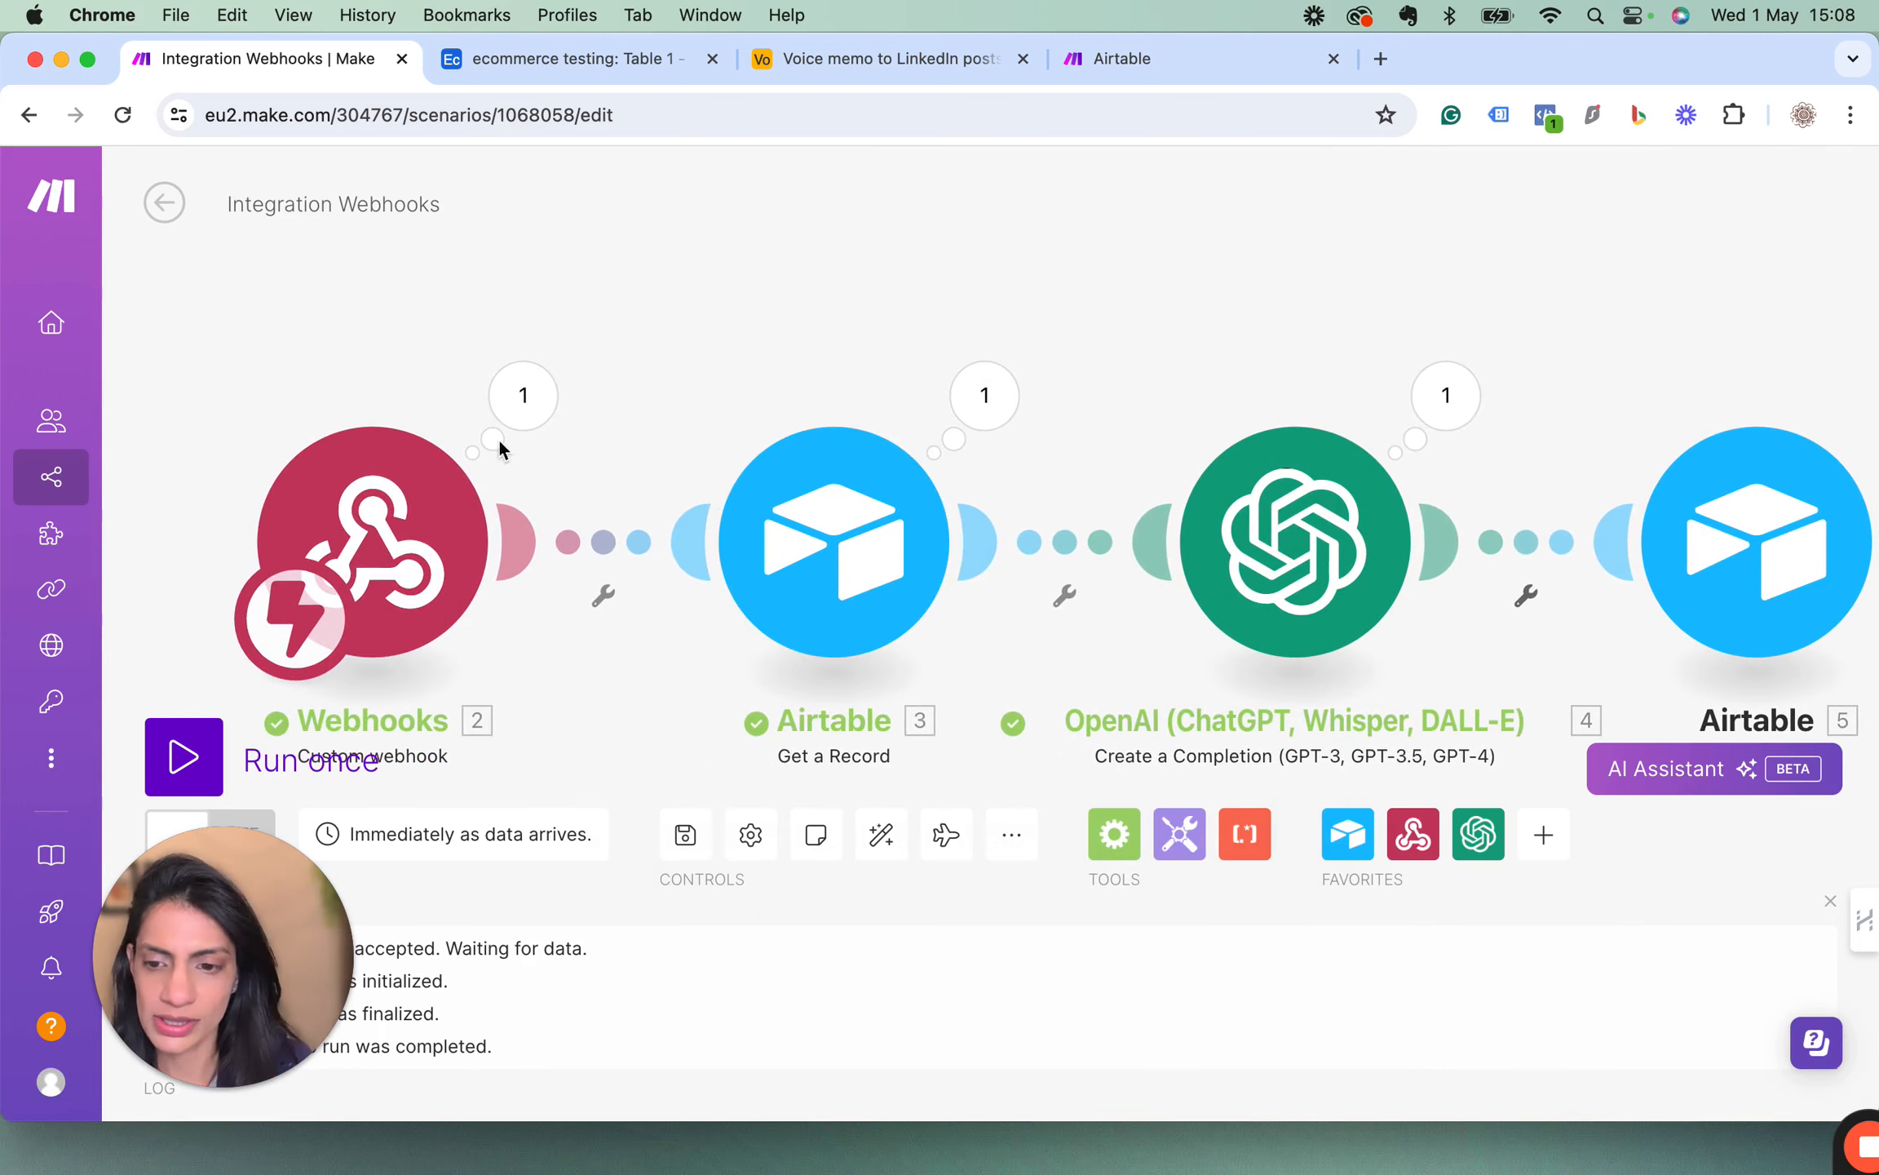
{"action": "left_click", "coordinate": [188, 766]}
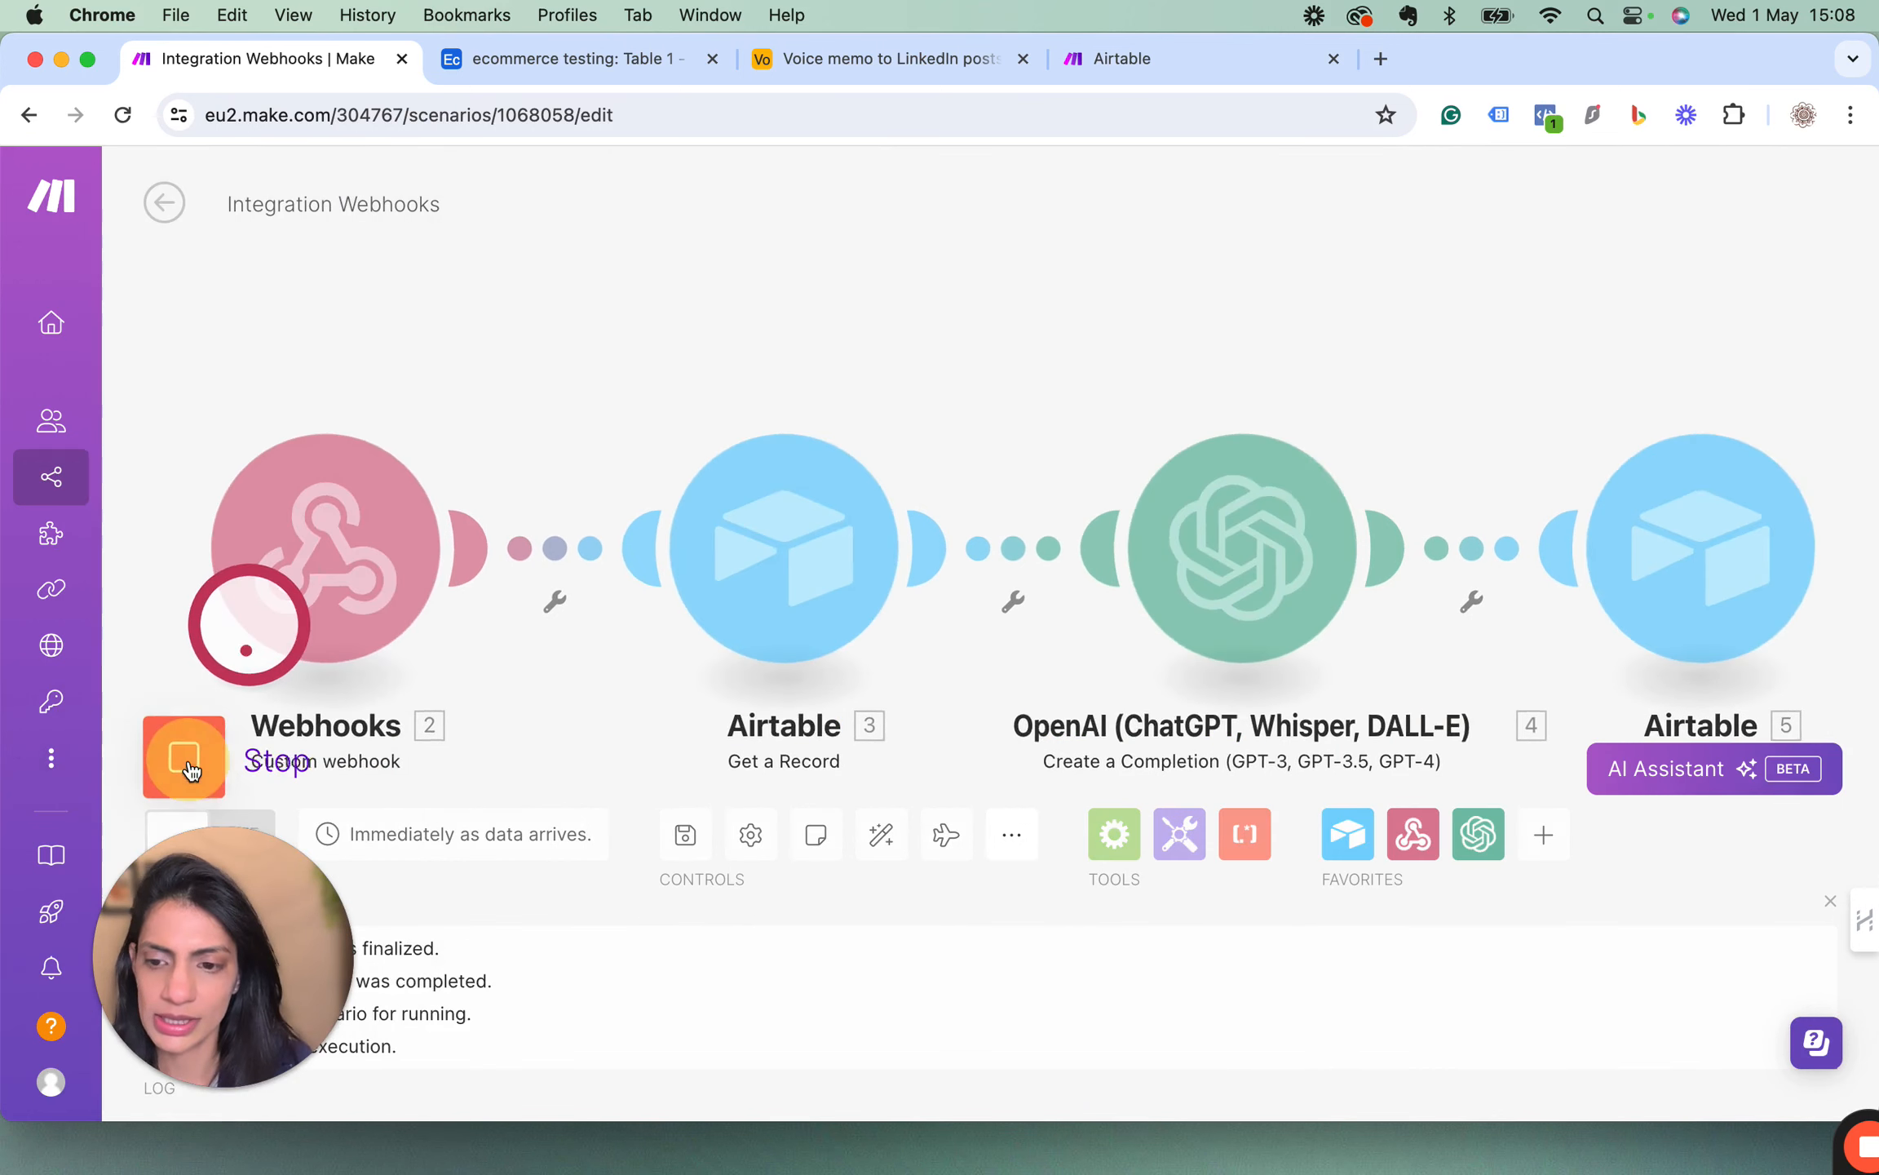
{"action": "left_click", "coordinate": [532, 55]}
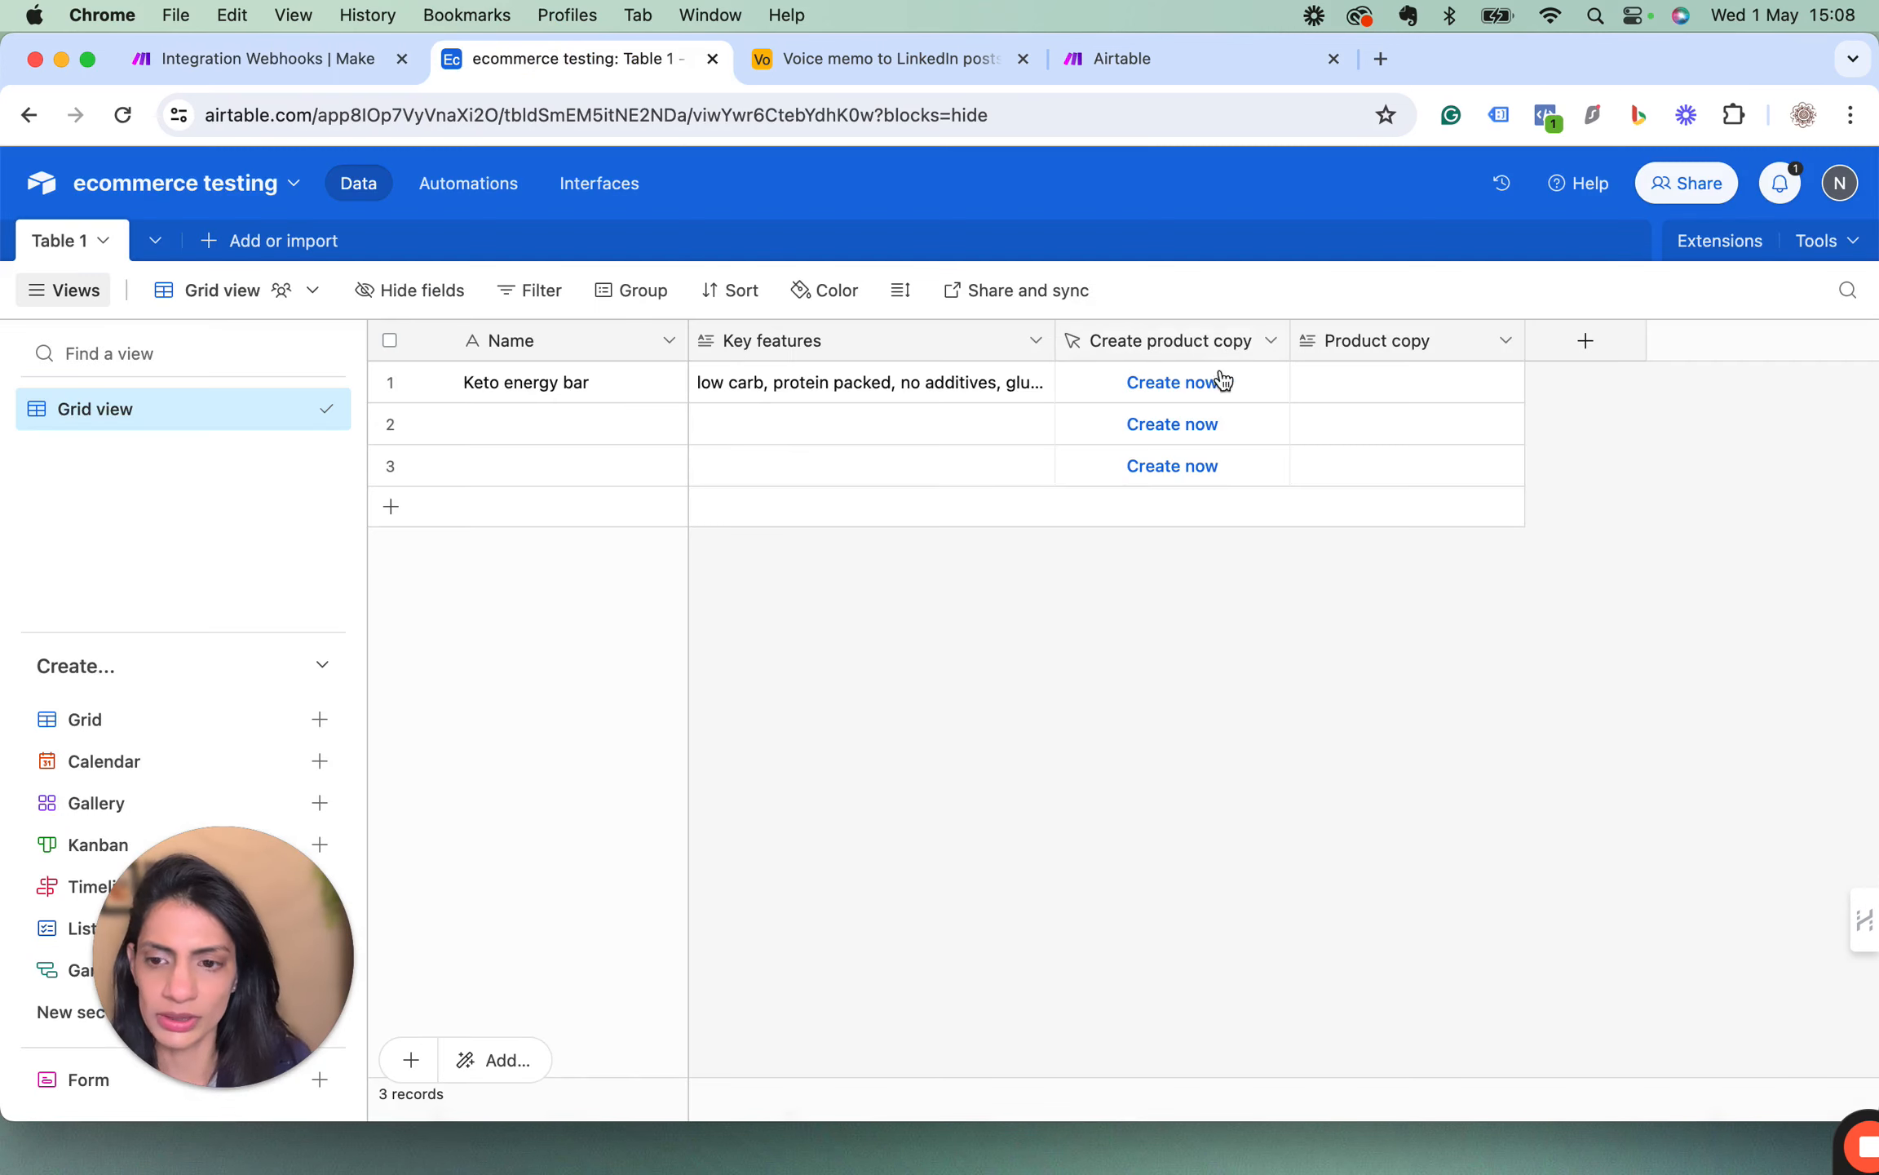
{"action": "left_click", "coordinate": [1182, 381]}
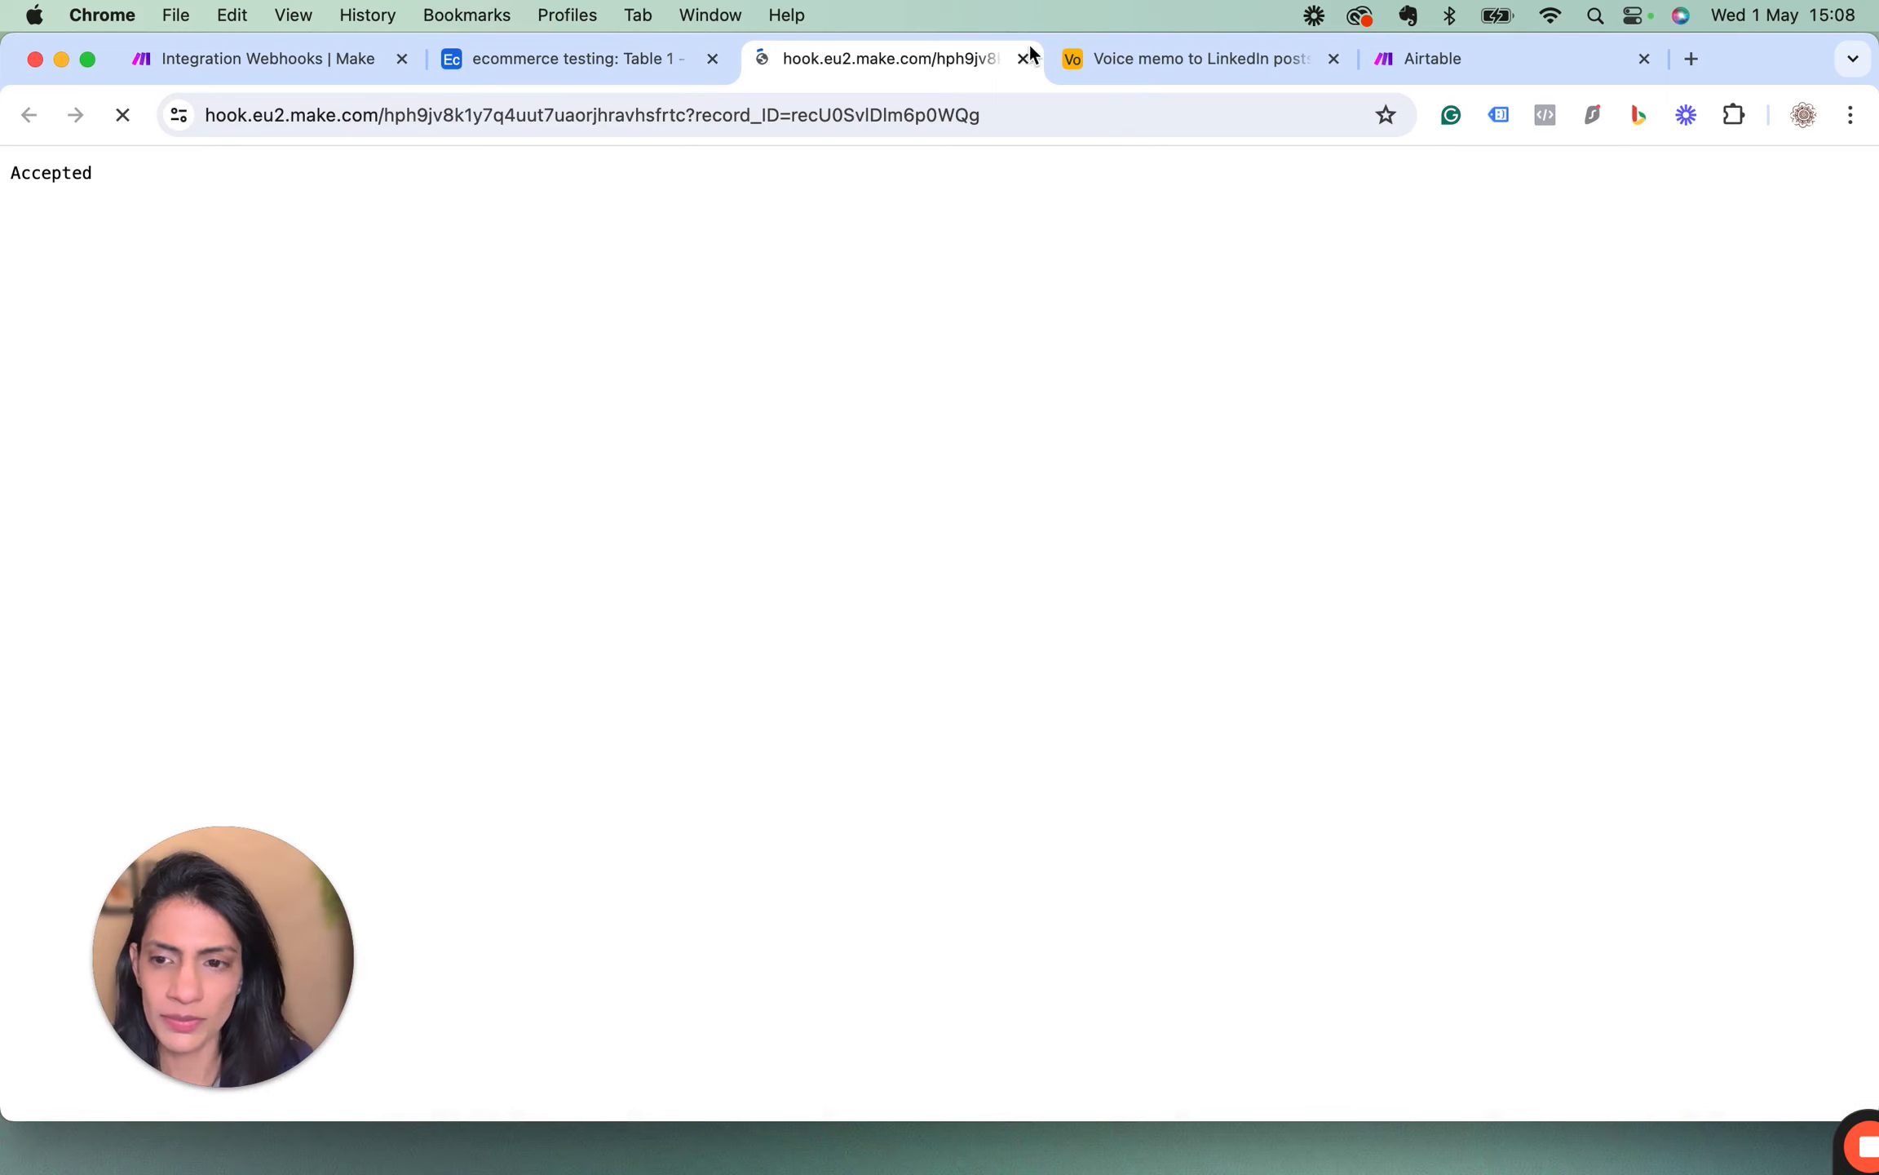
{"action": "left_click", "coordinate": [290, 65]}
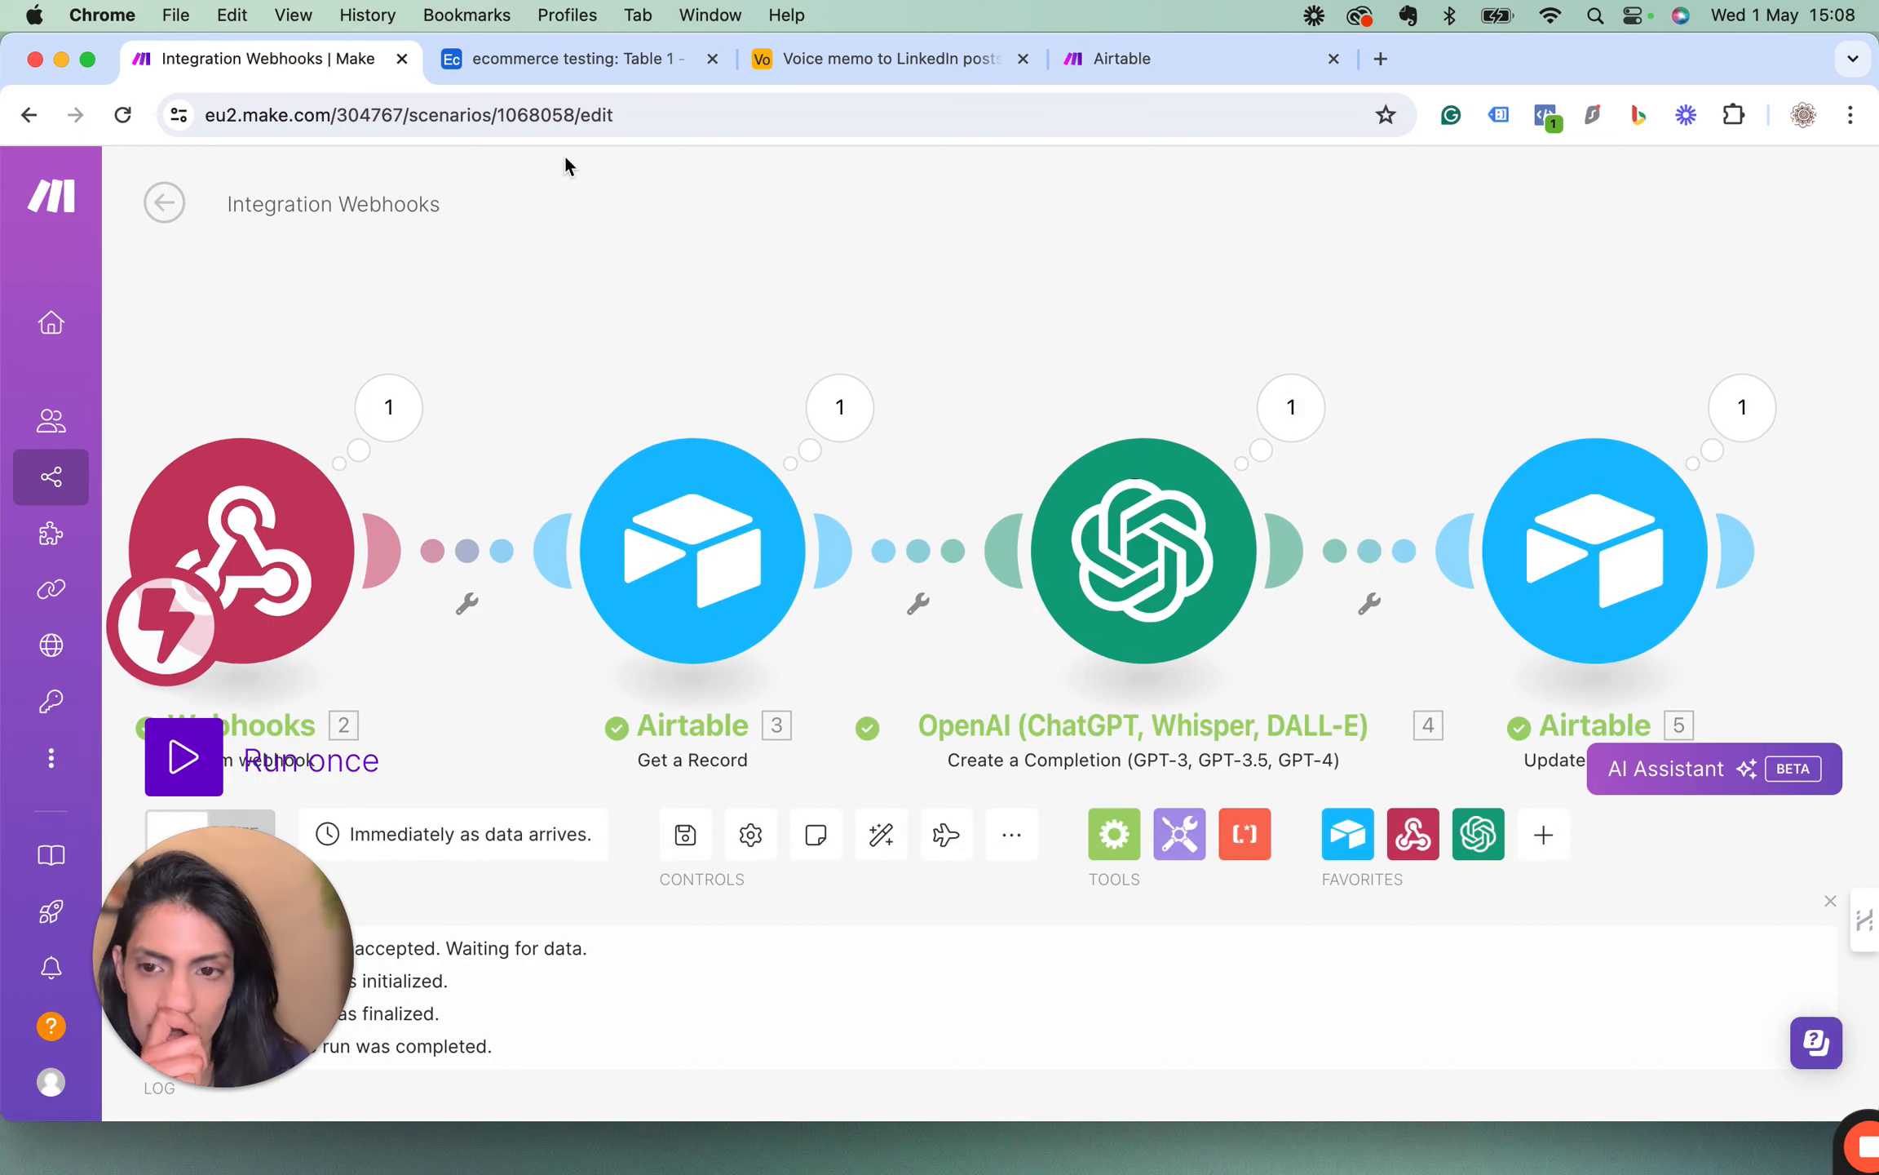
In Airtable, widen the Product copy column, then expand the Keto energy bar's Product copy to read it and close it.
{"action": "left_click", "coordinate": [511, 64]}
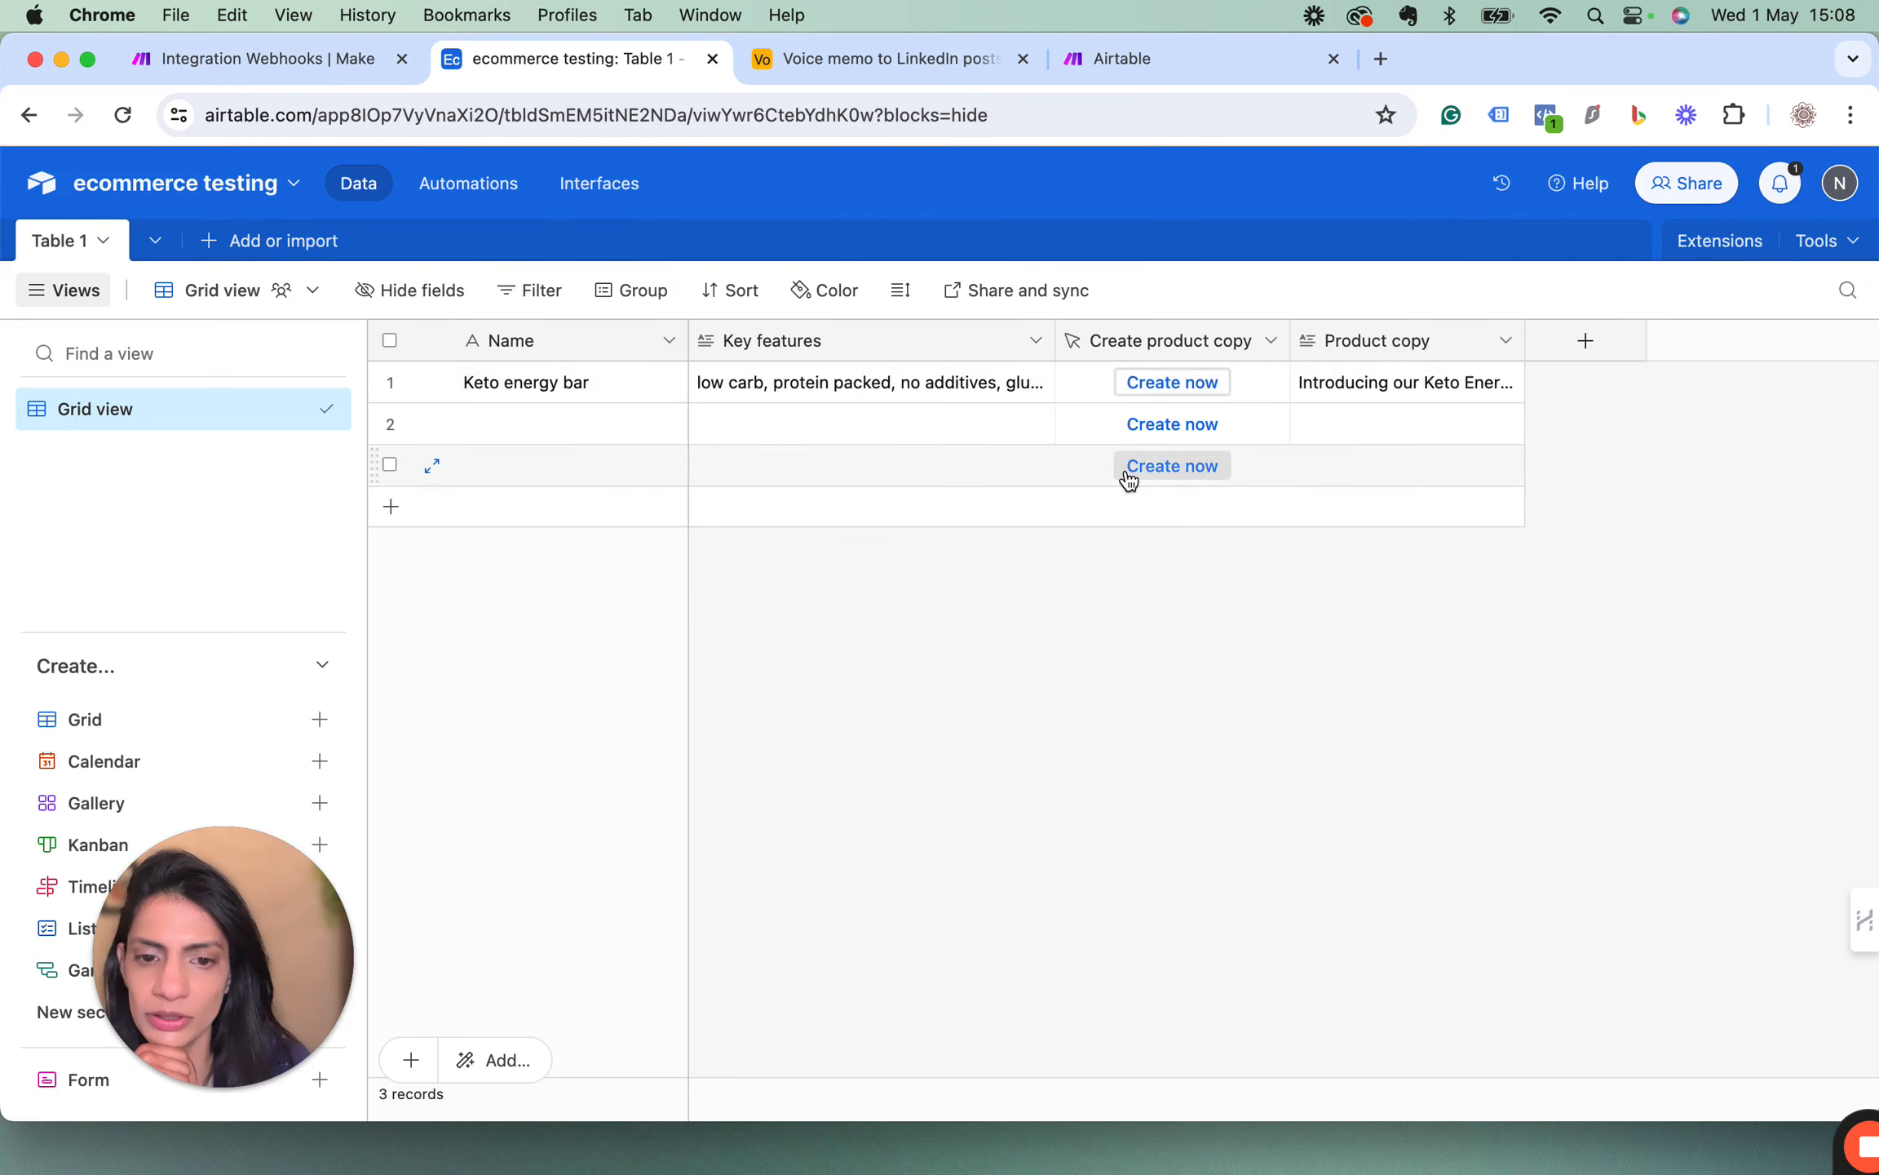
{"action": "left_click_drag", "start_coordinate": [1530, 342], "coordinate": [1649, 340]}
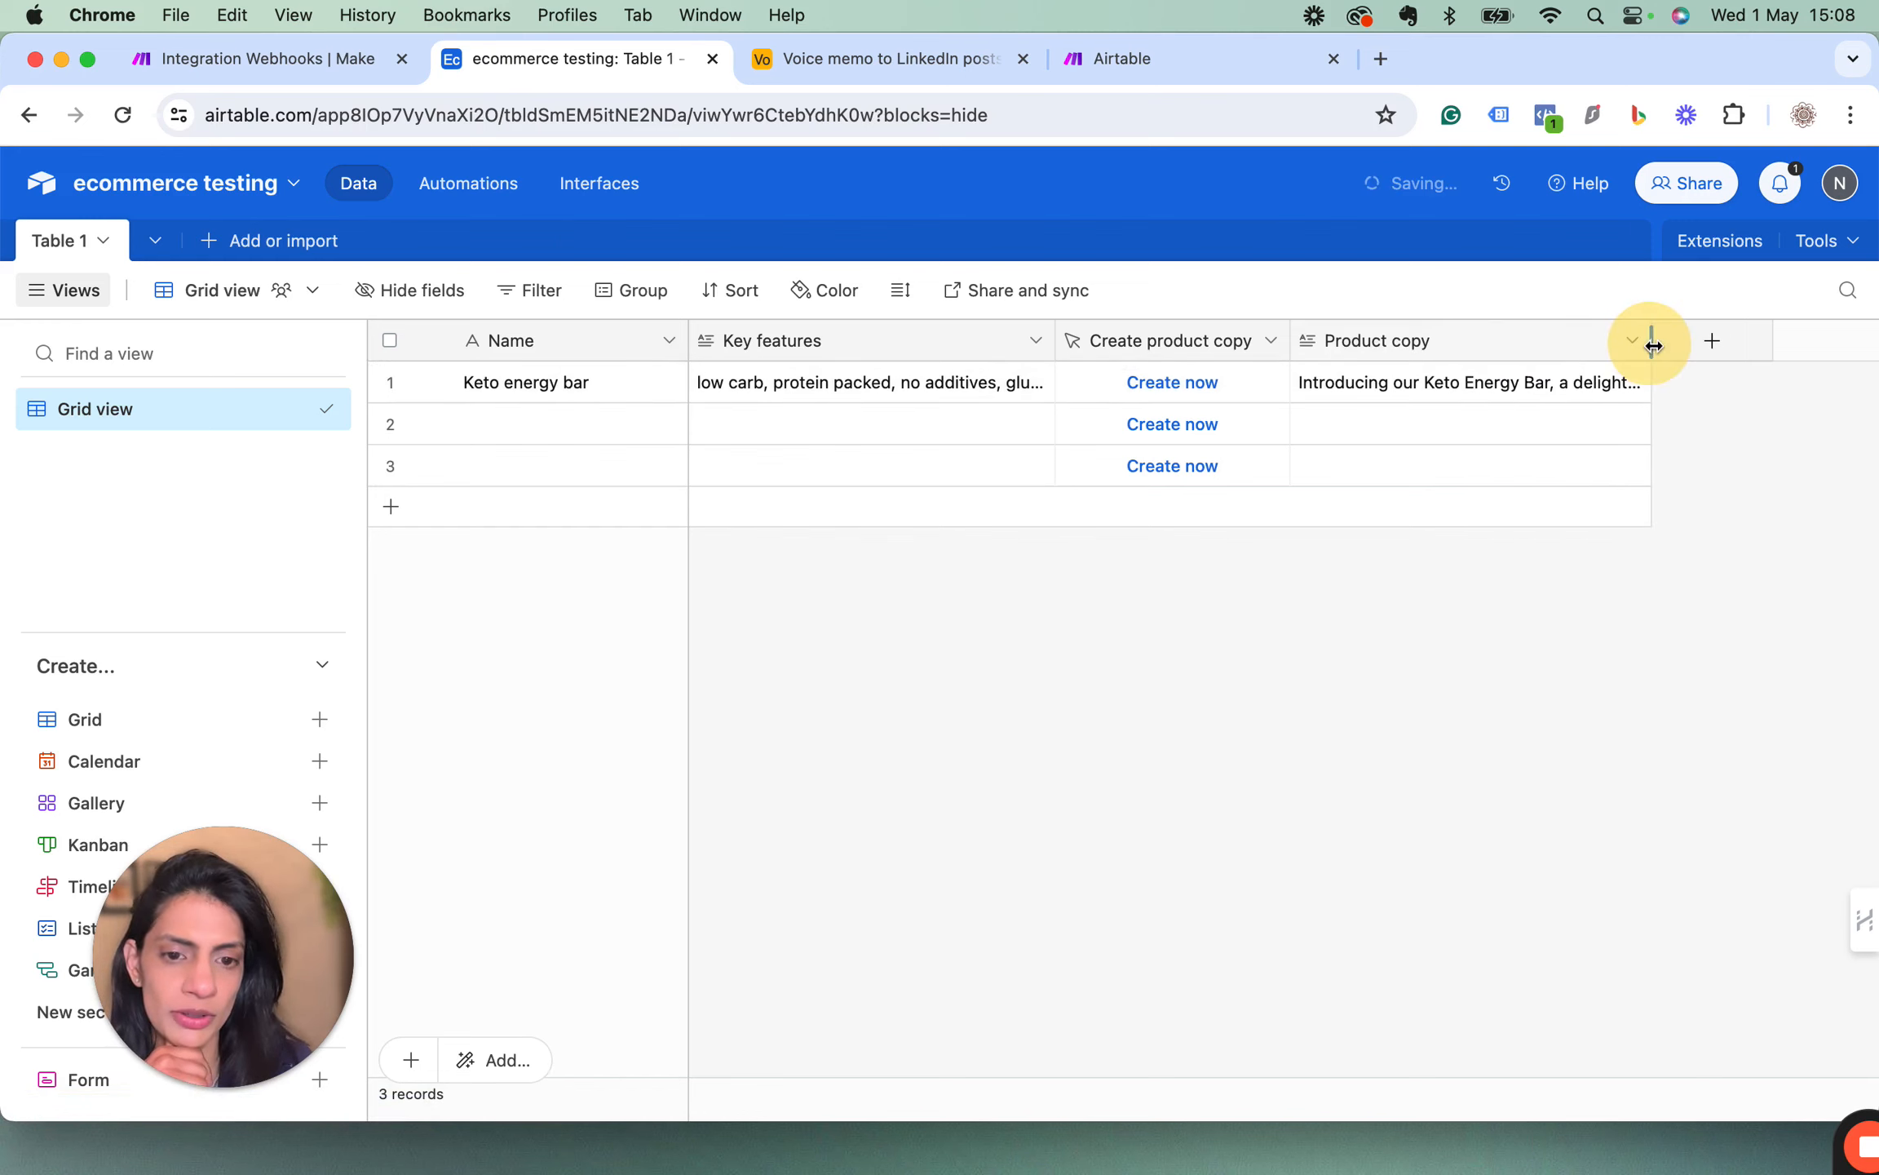
{"action": "left_click", "coordinate": [1553, 382]}
{"action": "left_click", "coordinate": [1637, 388]}
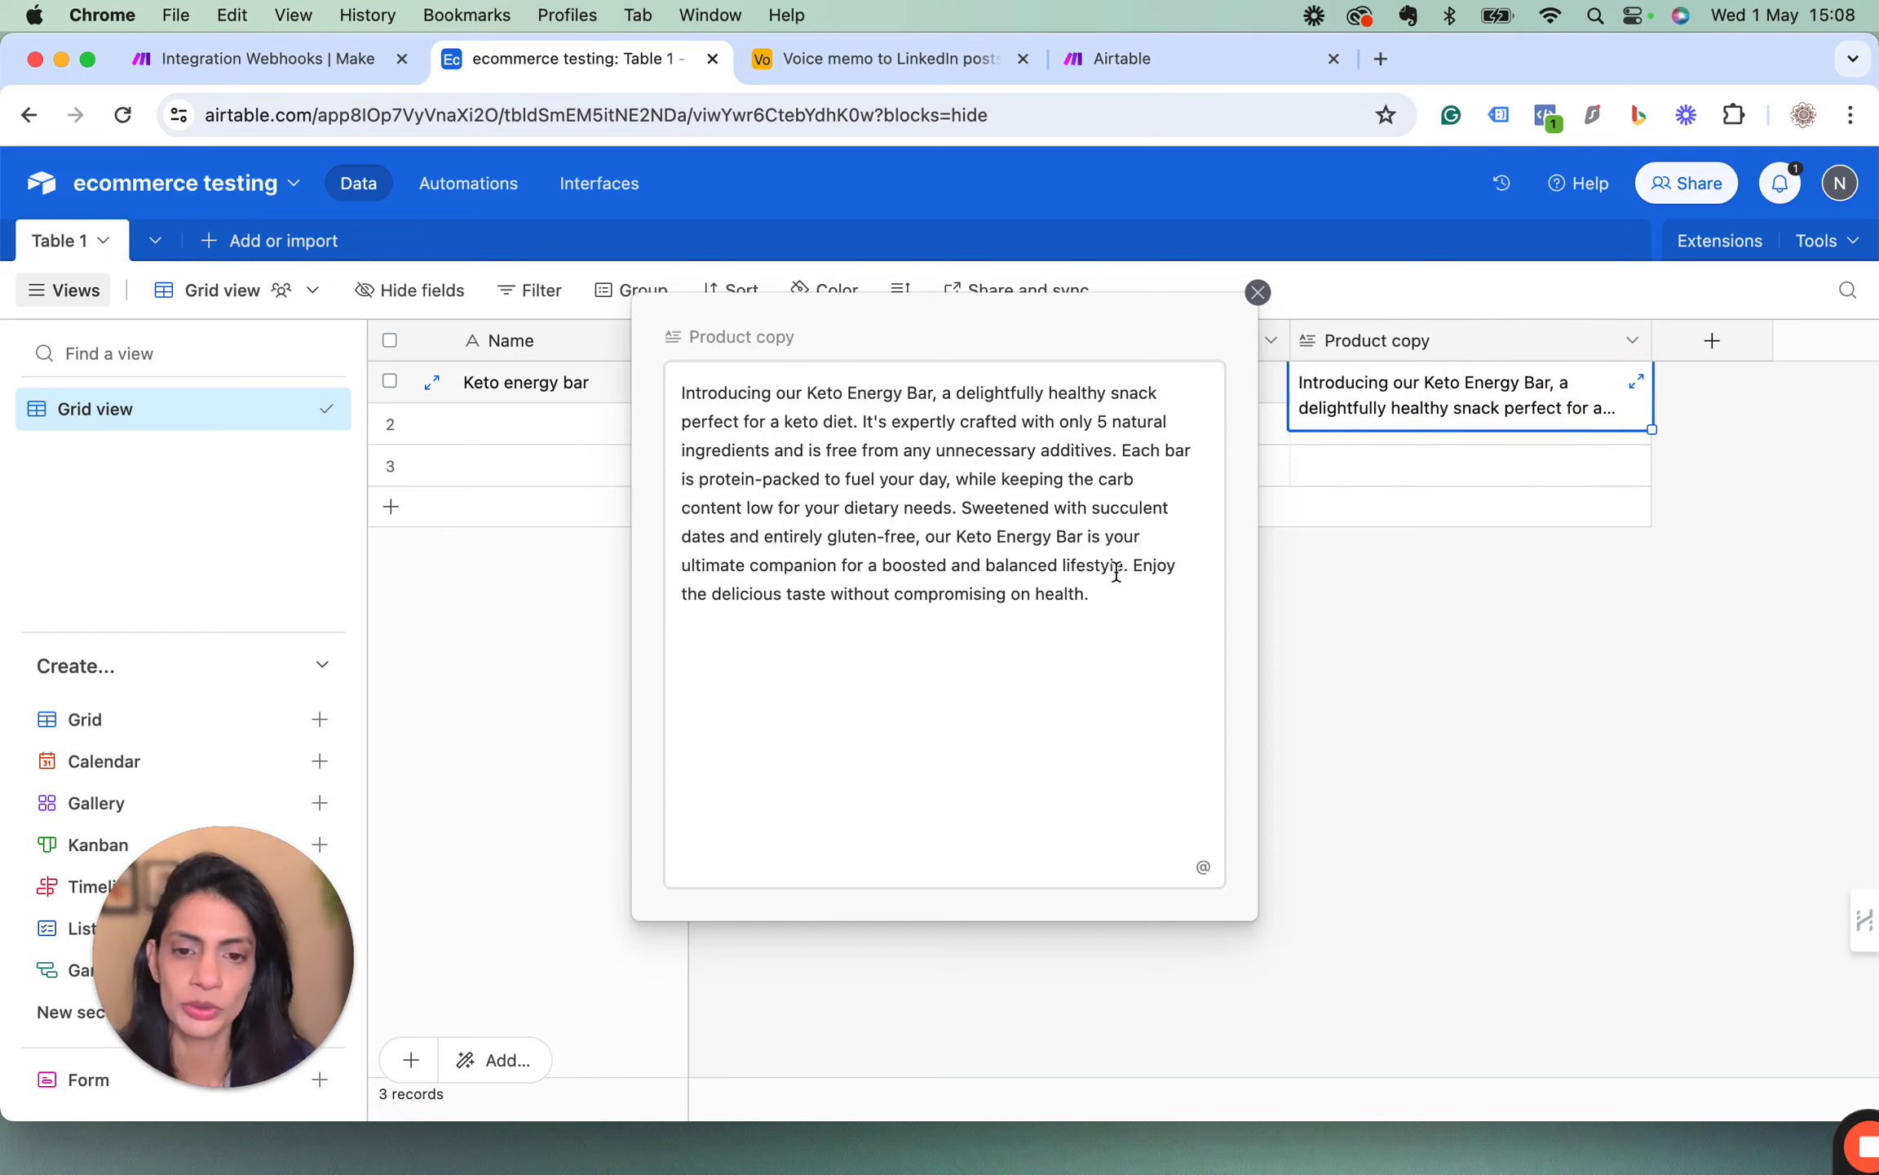
{"action": "left_click", "coordinate": [1258, 292]}
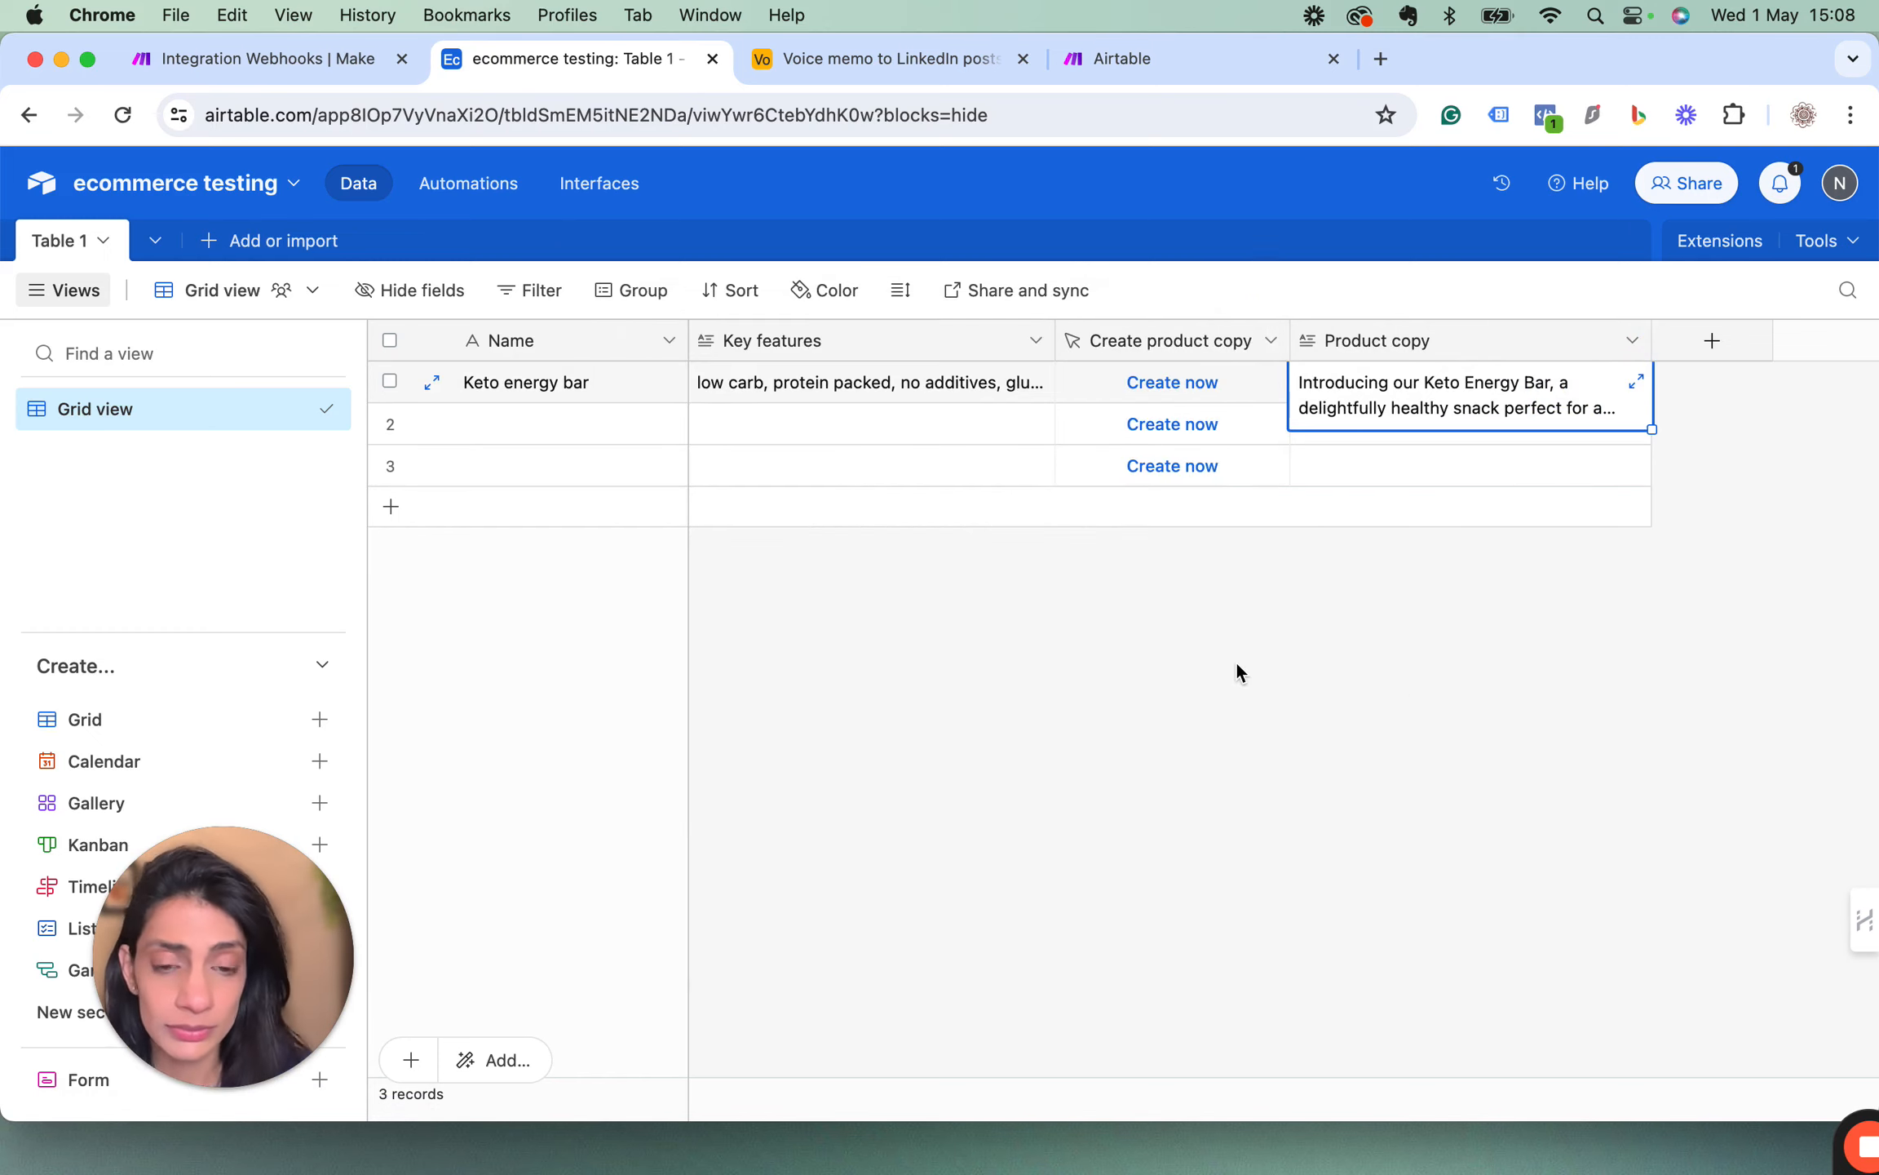